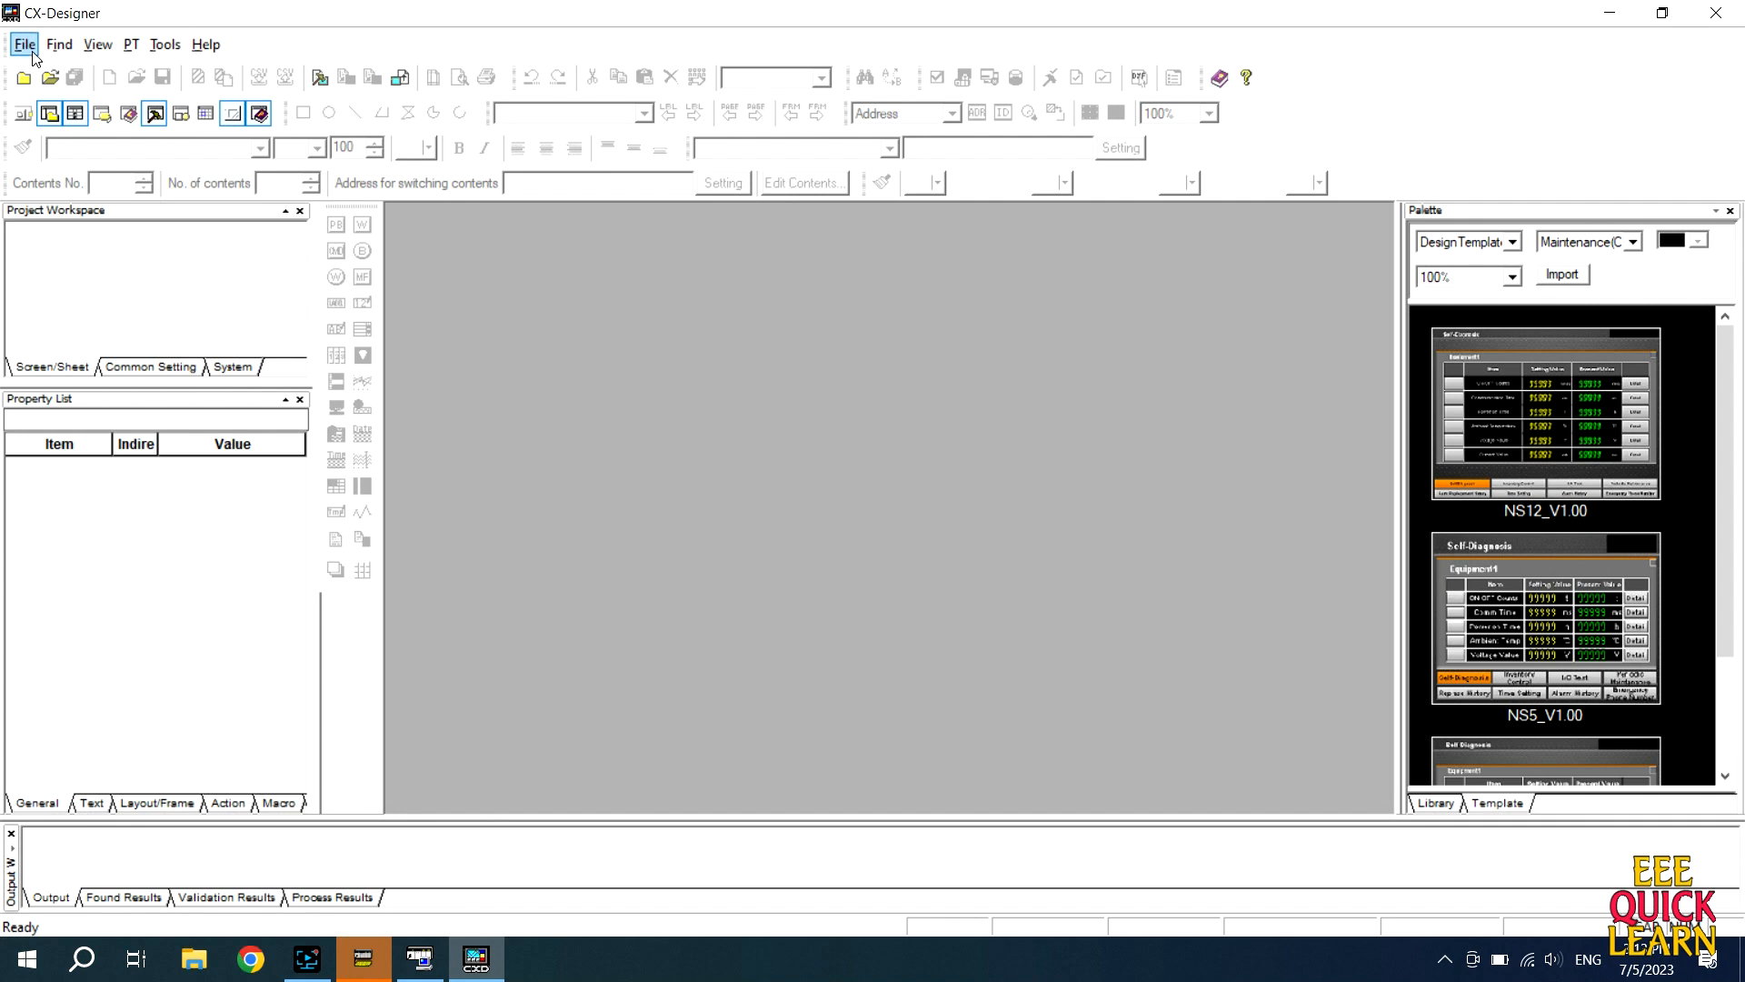
# - Create a project named NewProject for model NS10-TV0[]-V2, system version 4.0, with screen 0 titled Screen Page0000
pyautogui.click(32, 51)
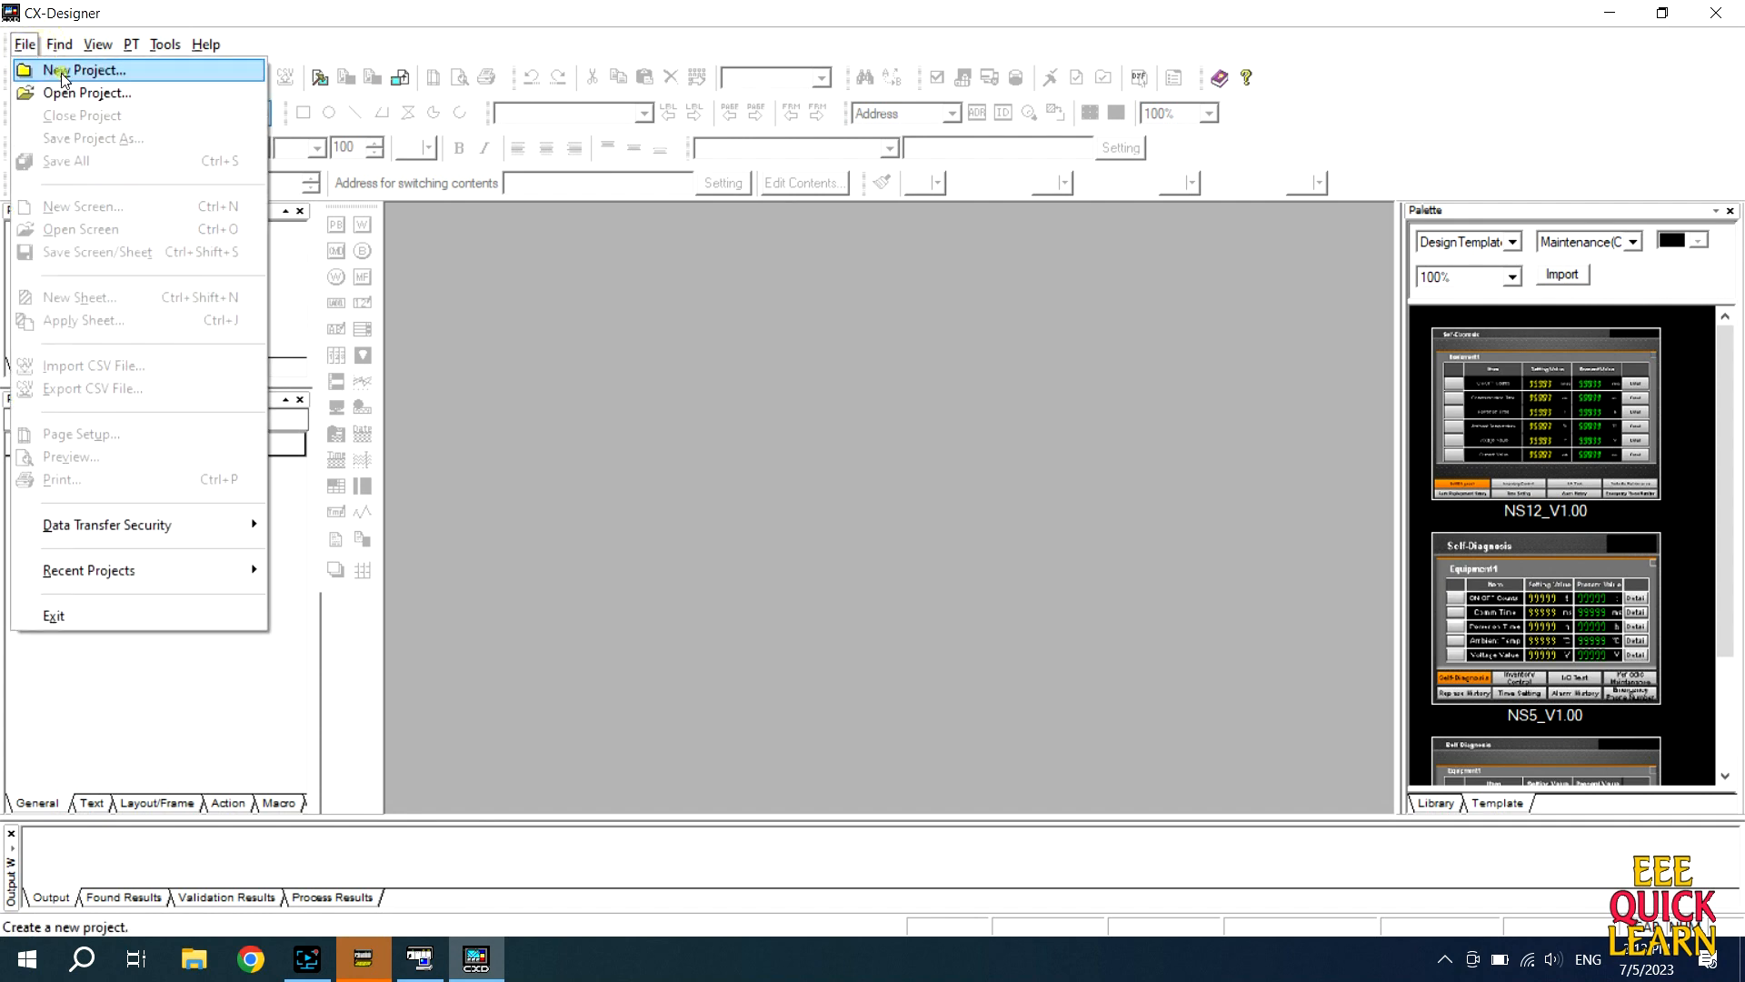
pyautogui.click(60, 71)
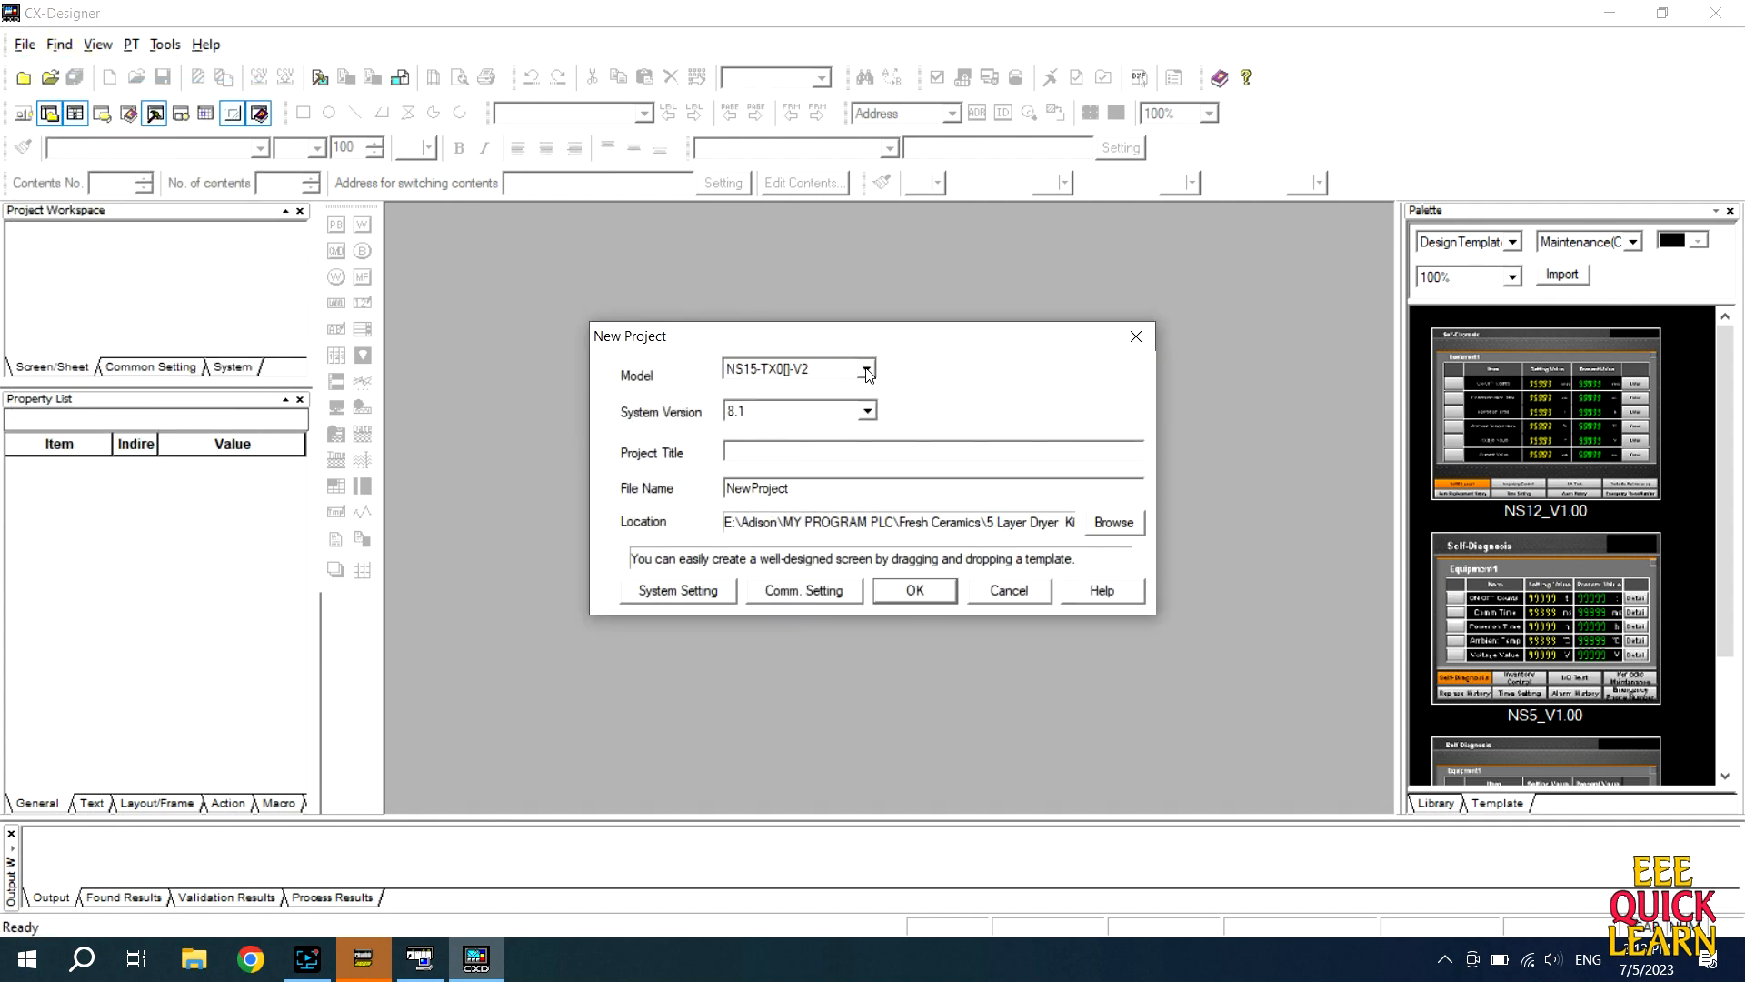
pyautogui.click(866, 369)
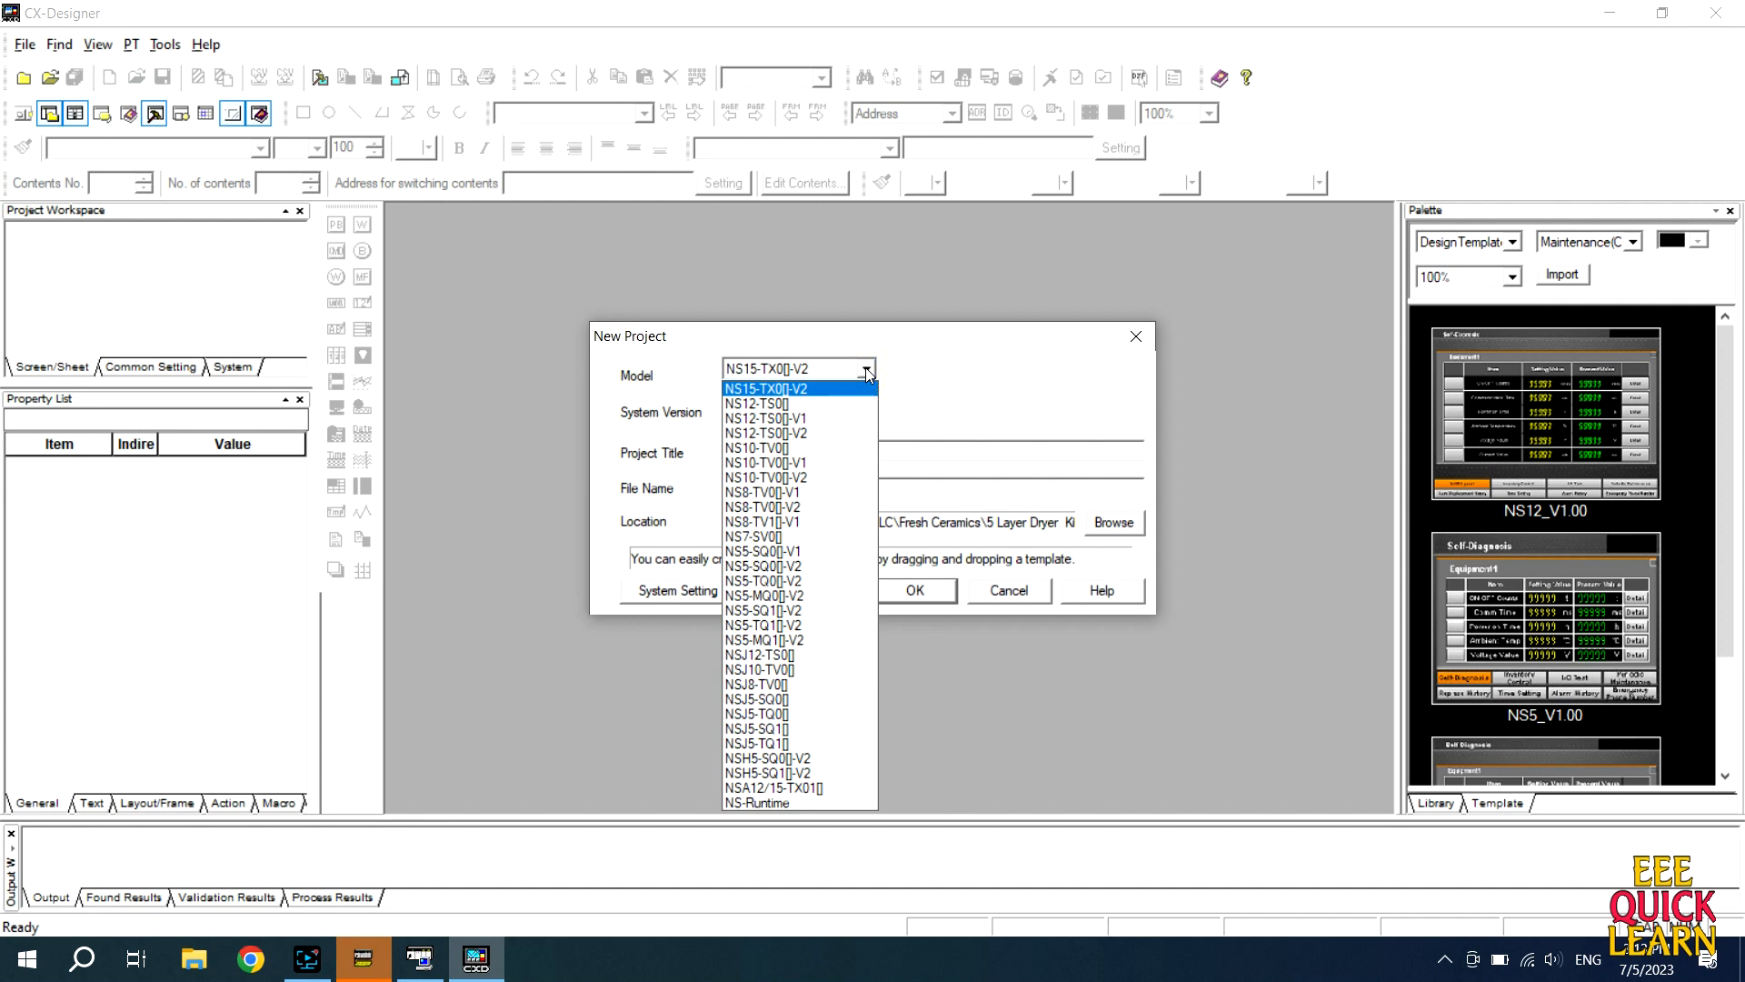
pyautogui.click(810, 474)
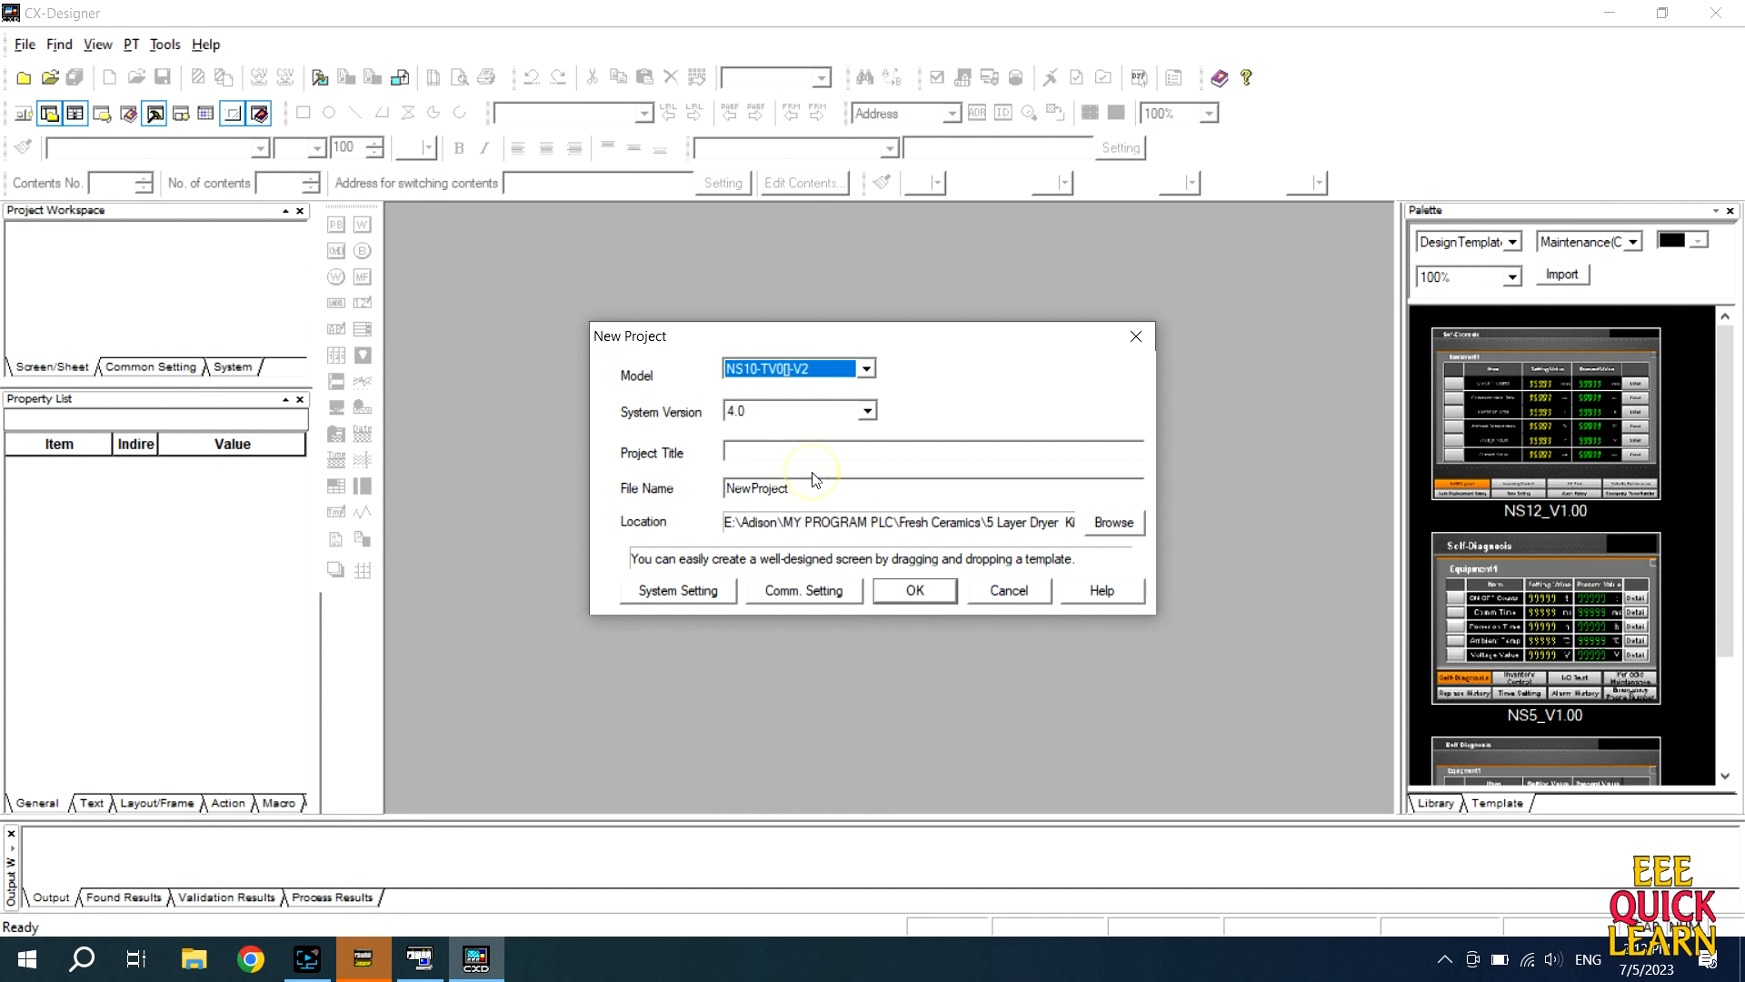
pyautogui.click(919, 592)
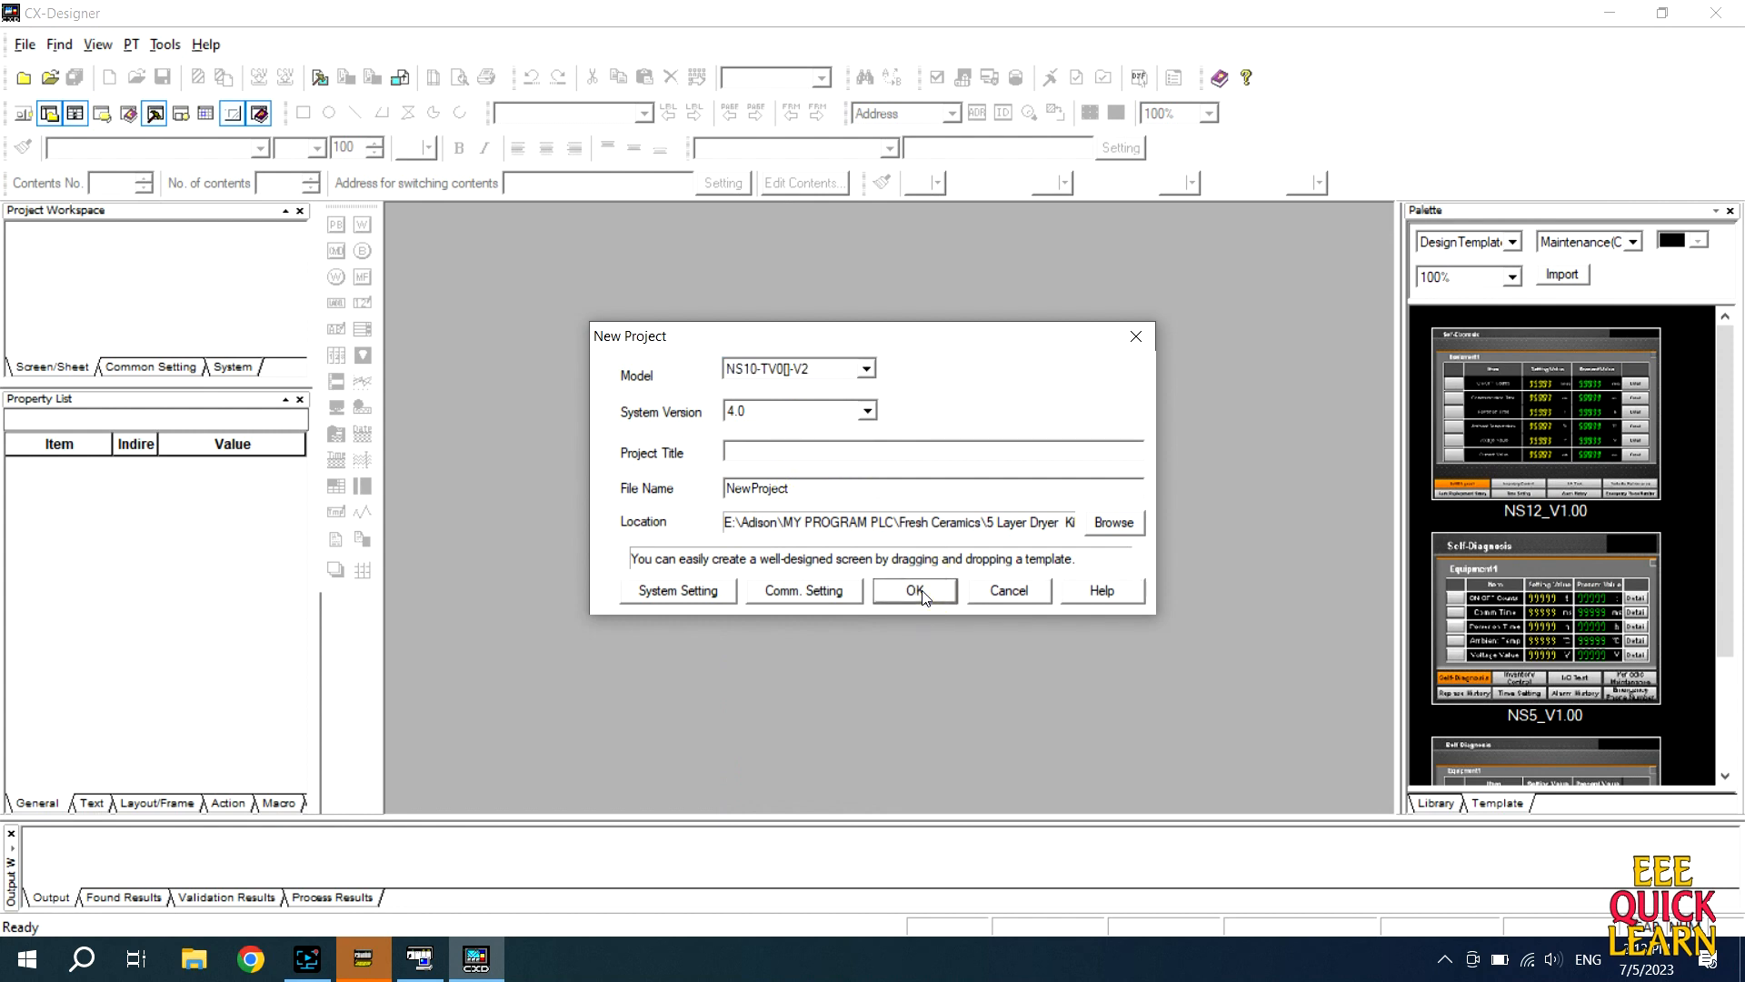
pyautogui.click(919, 591)
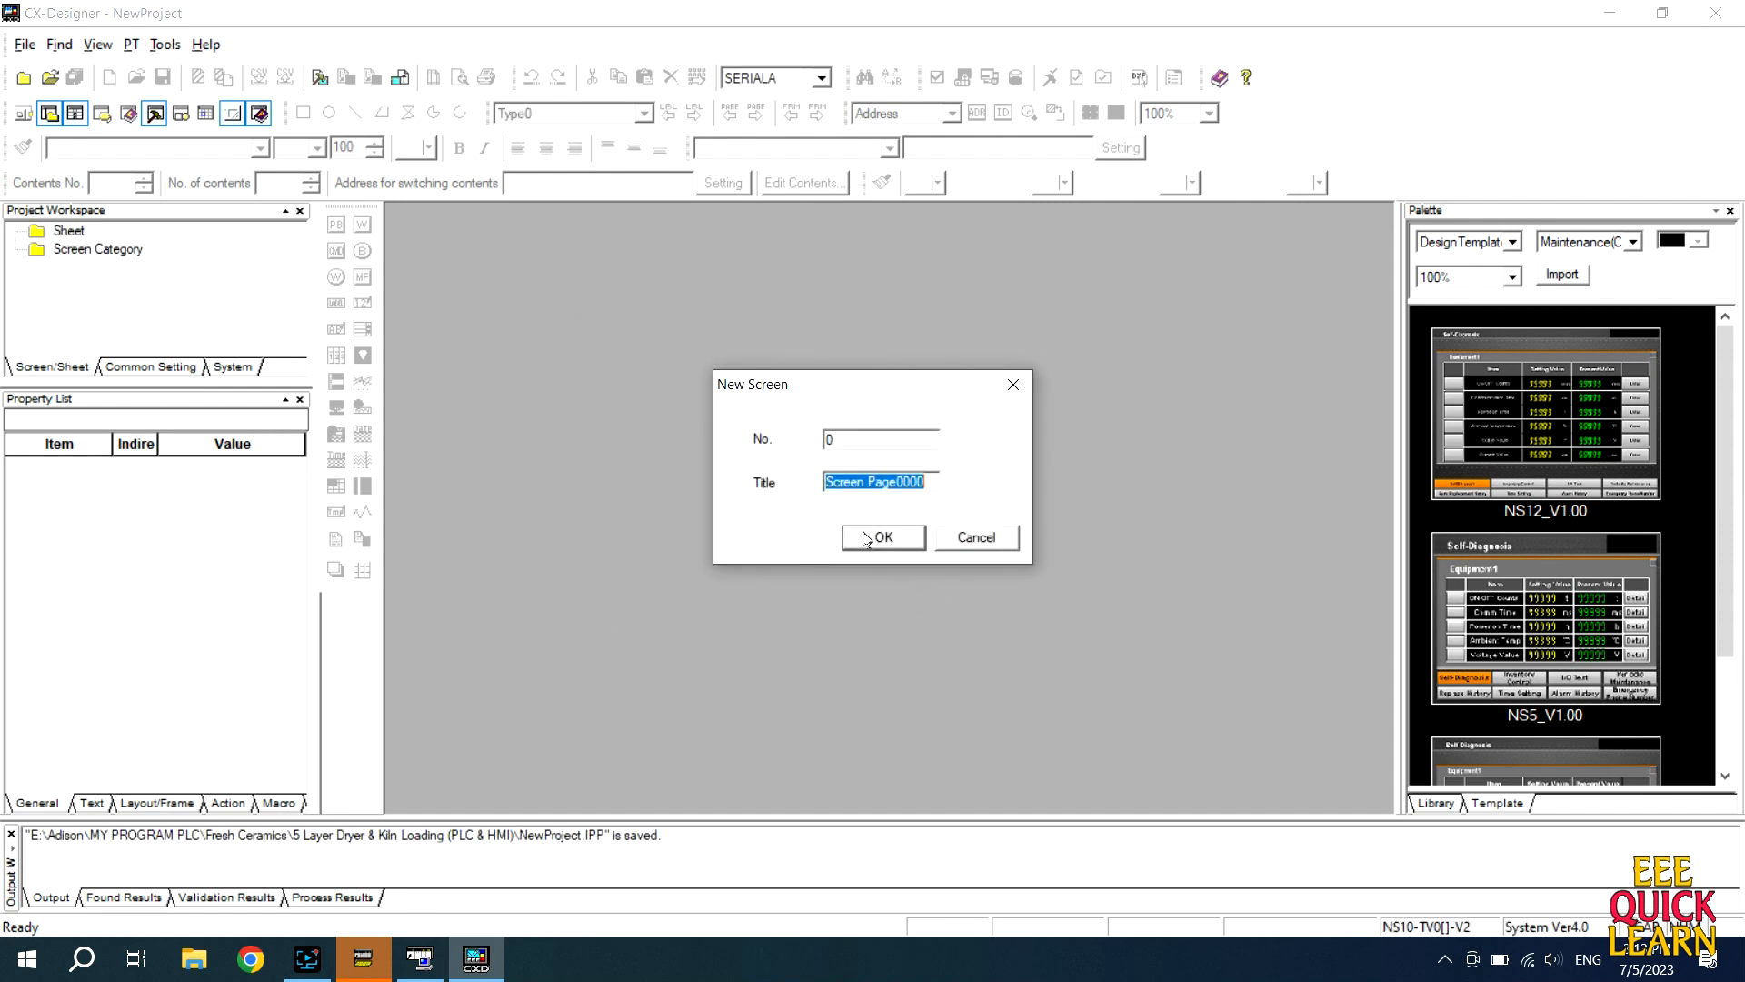
pyautogui.click(878, 542)
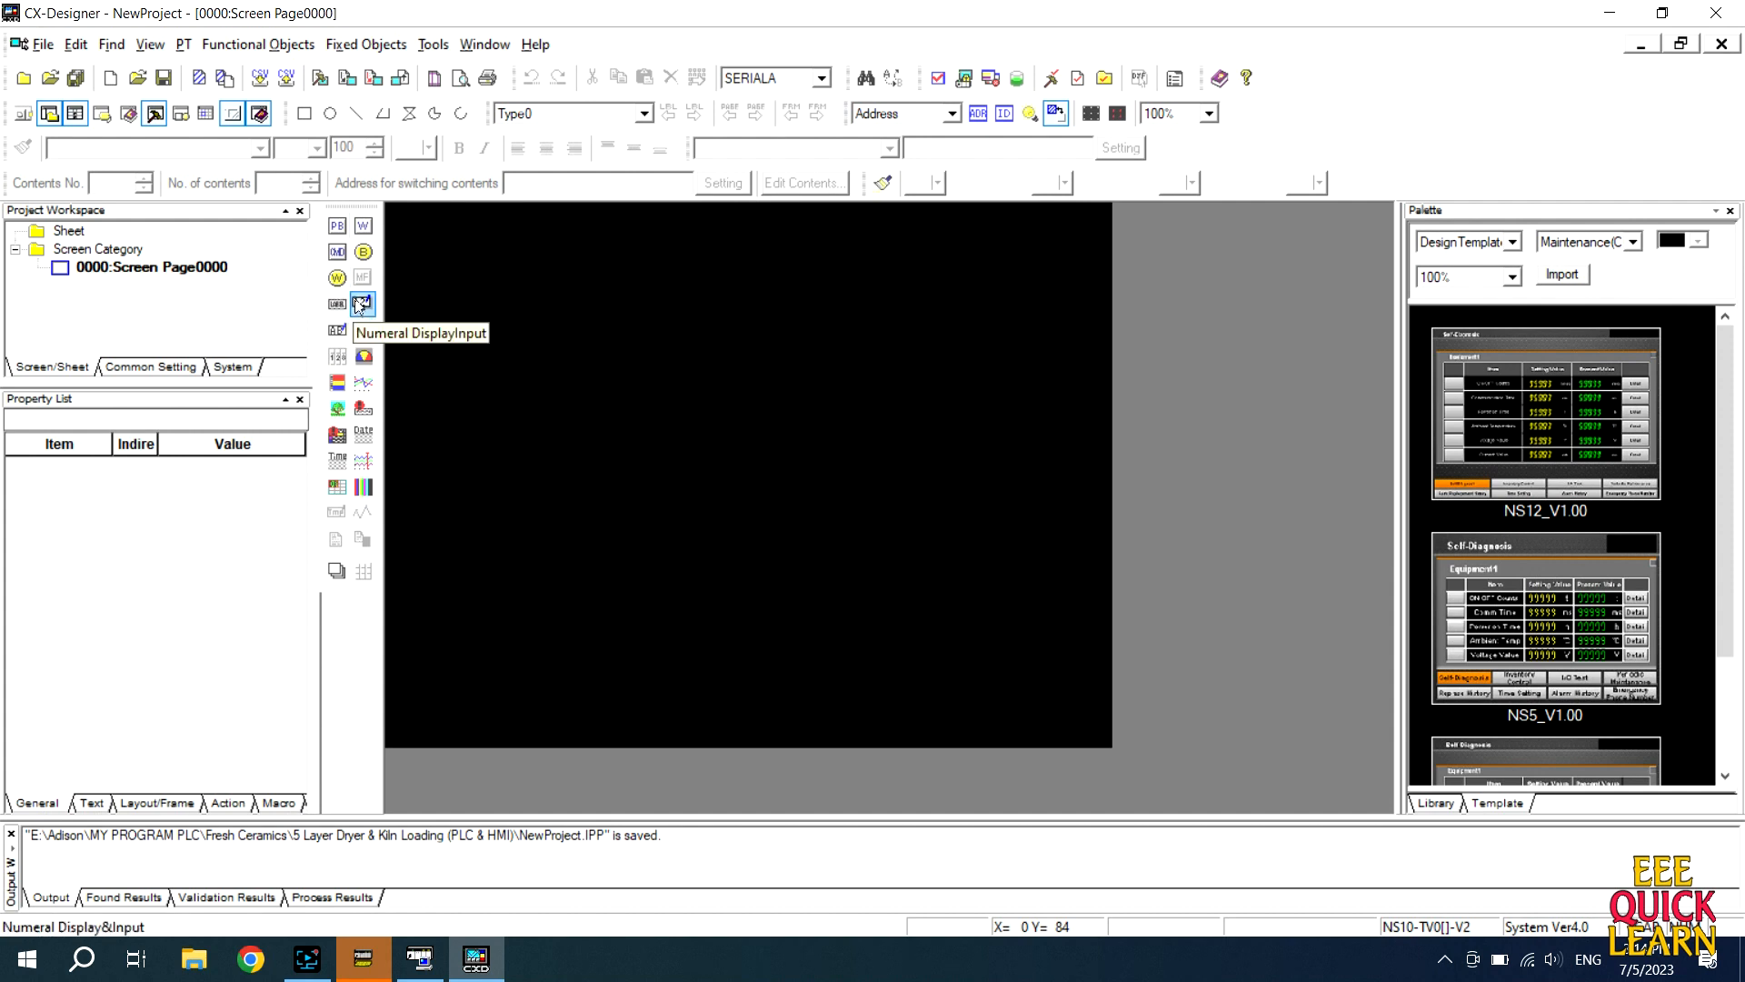
# - Draw a command button on the screen and place it at about X 52, Y 123
pyautogui.click(337, 251)
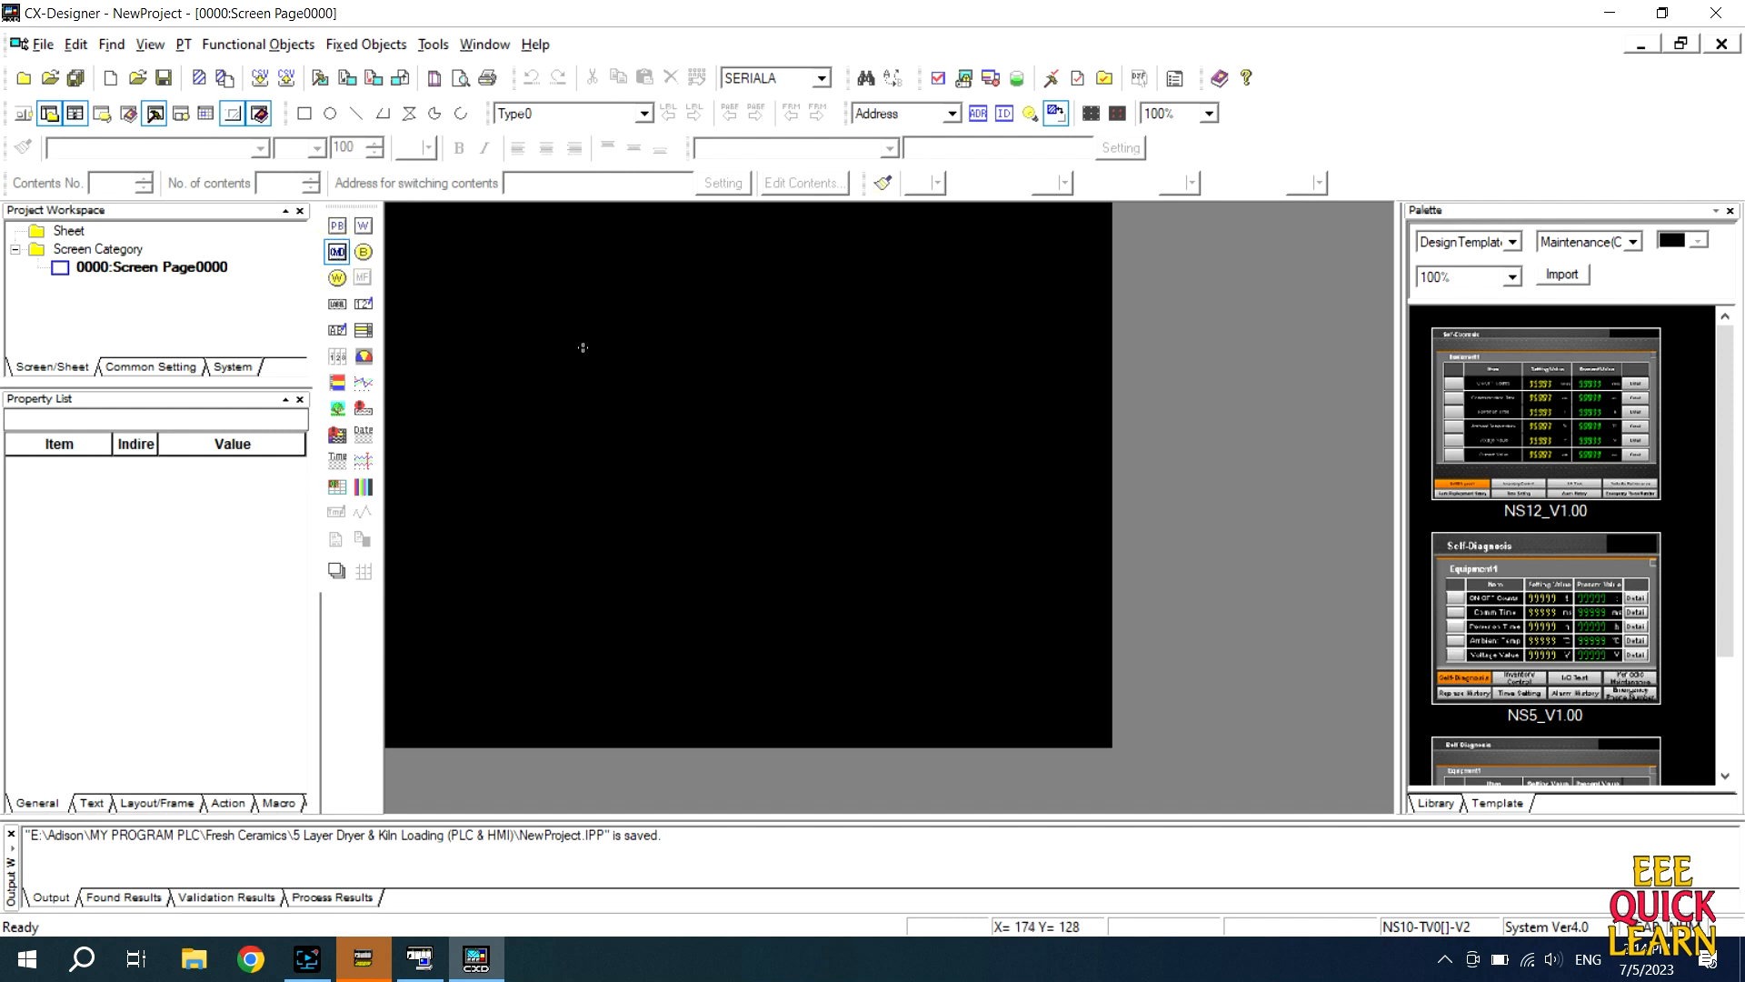
pyautogui.moveTo(471, 336); pyautogui.dragTo(661, 428)
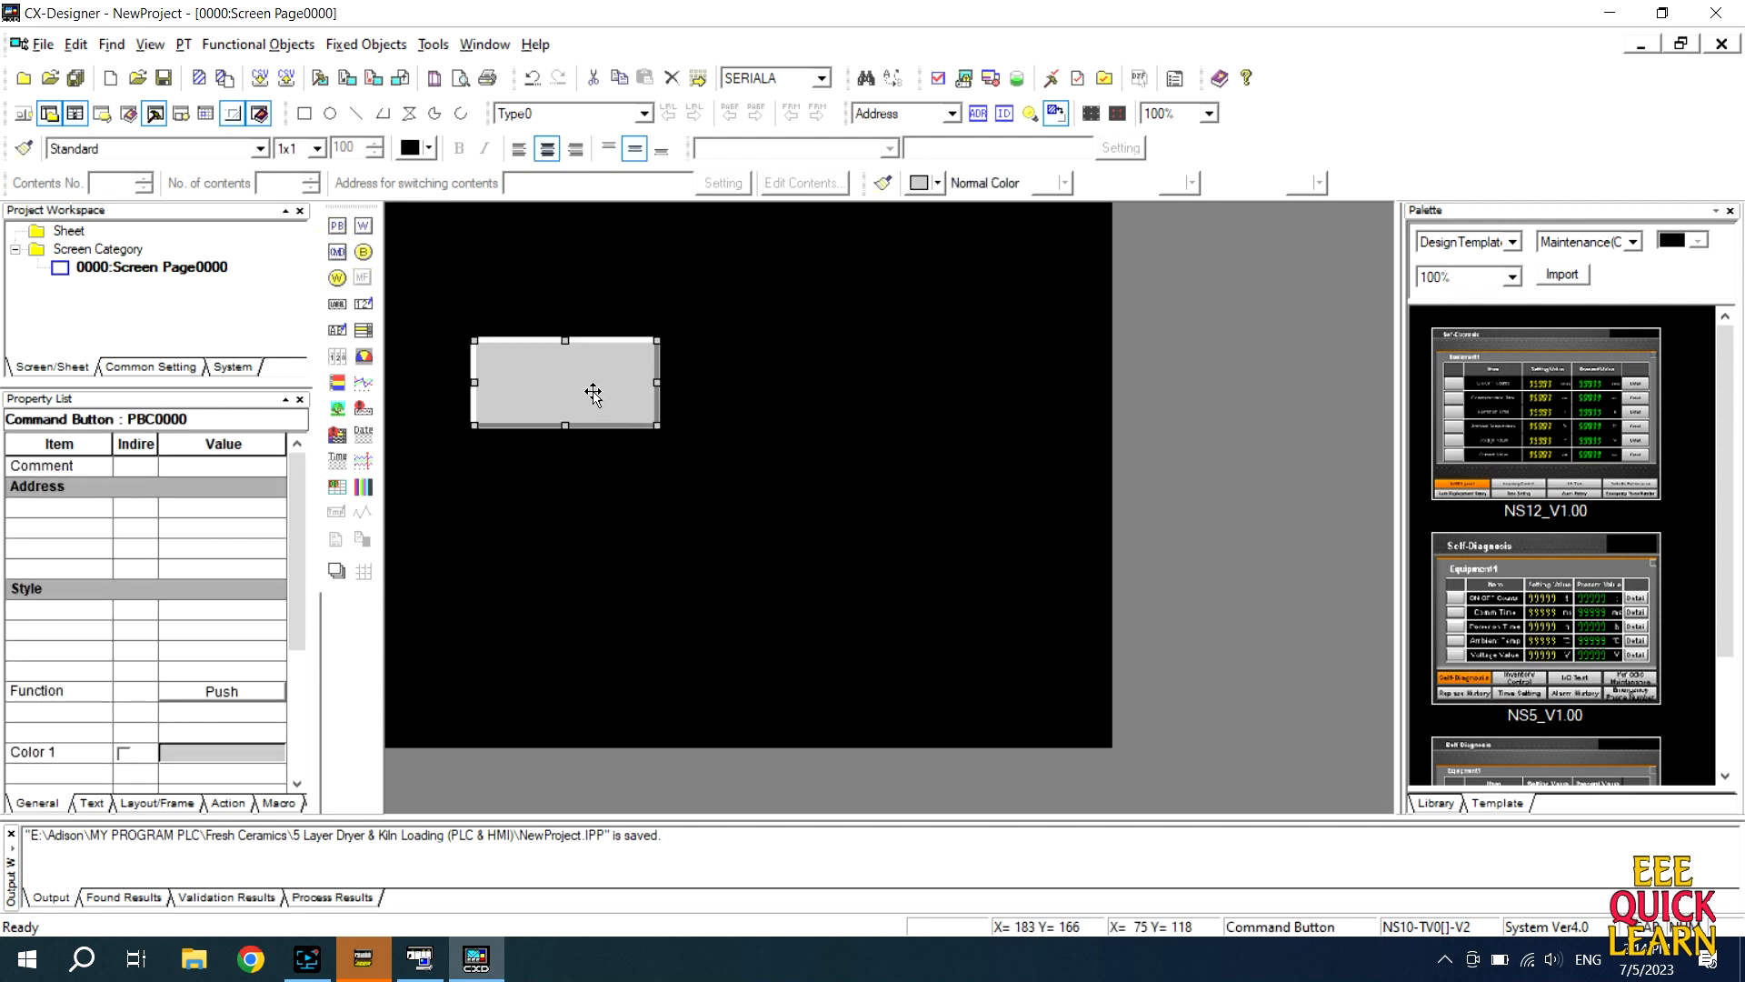
pyautogui.moveTo(592, 392); pyautogui.dragTo(567, 398)
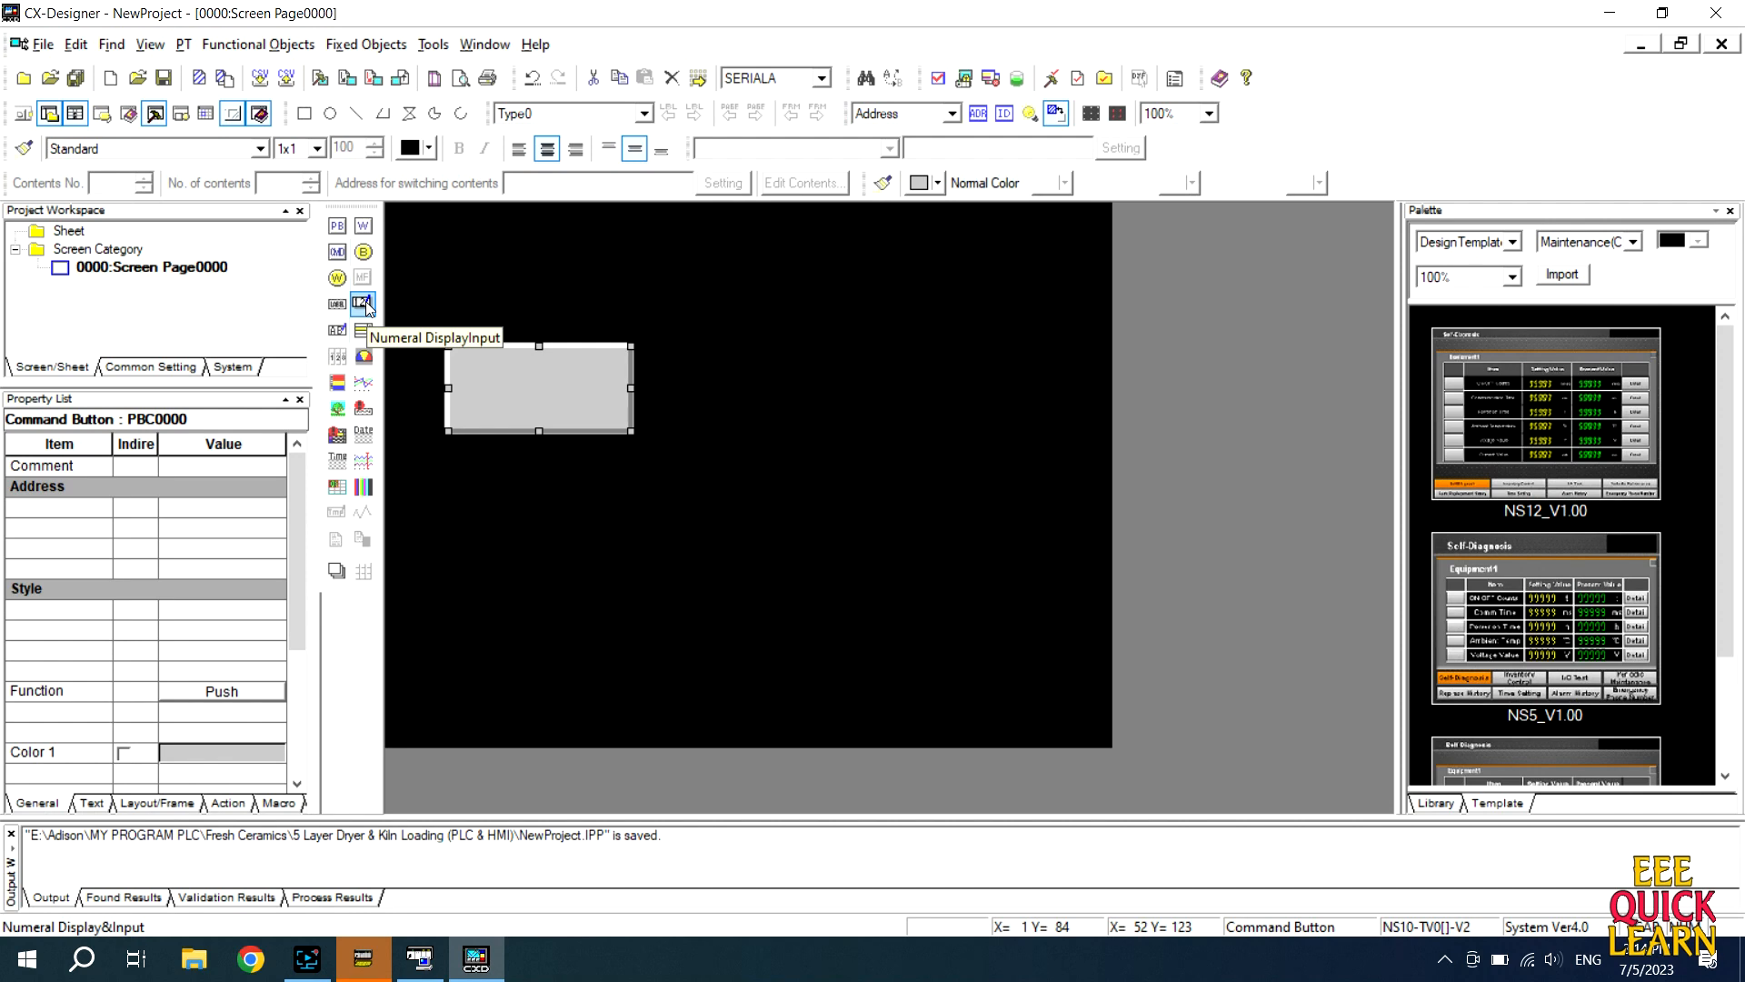
# - Examine the command button's general, colour, label, frame and flicker properties without changing them
pyautogui.doubleClick(537, 408)
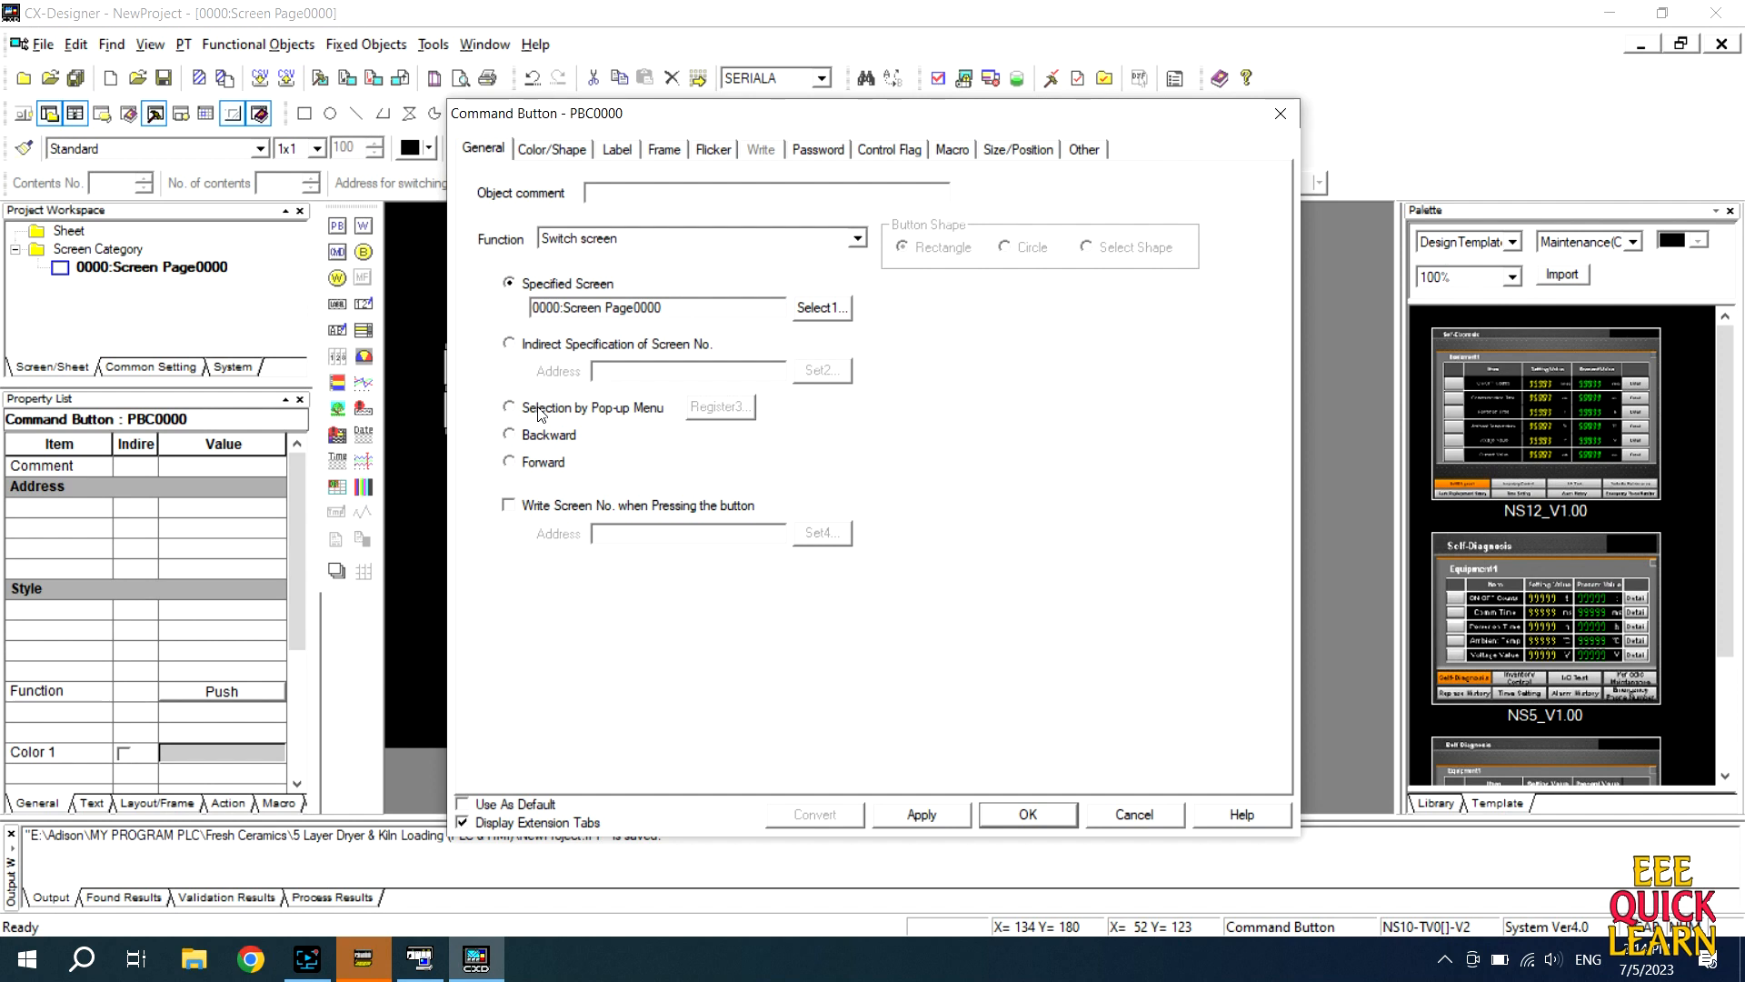
pyautogui.click(551, 149)
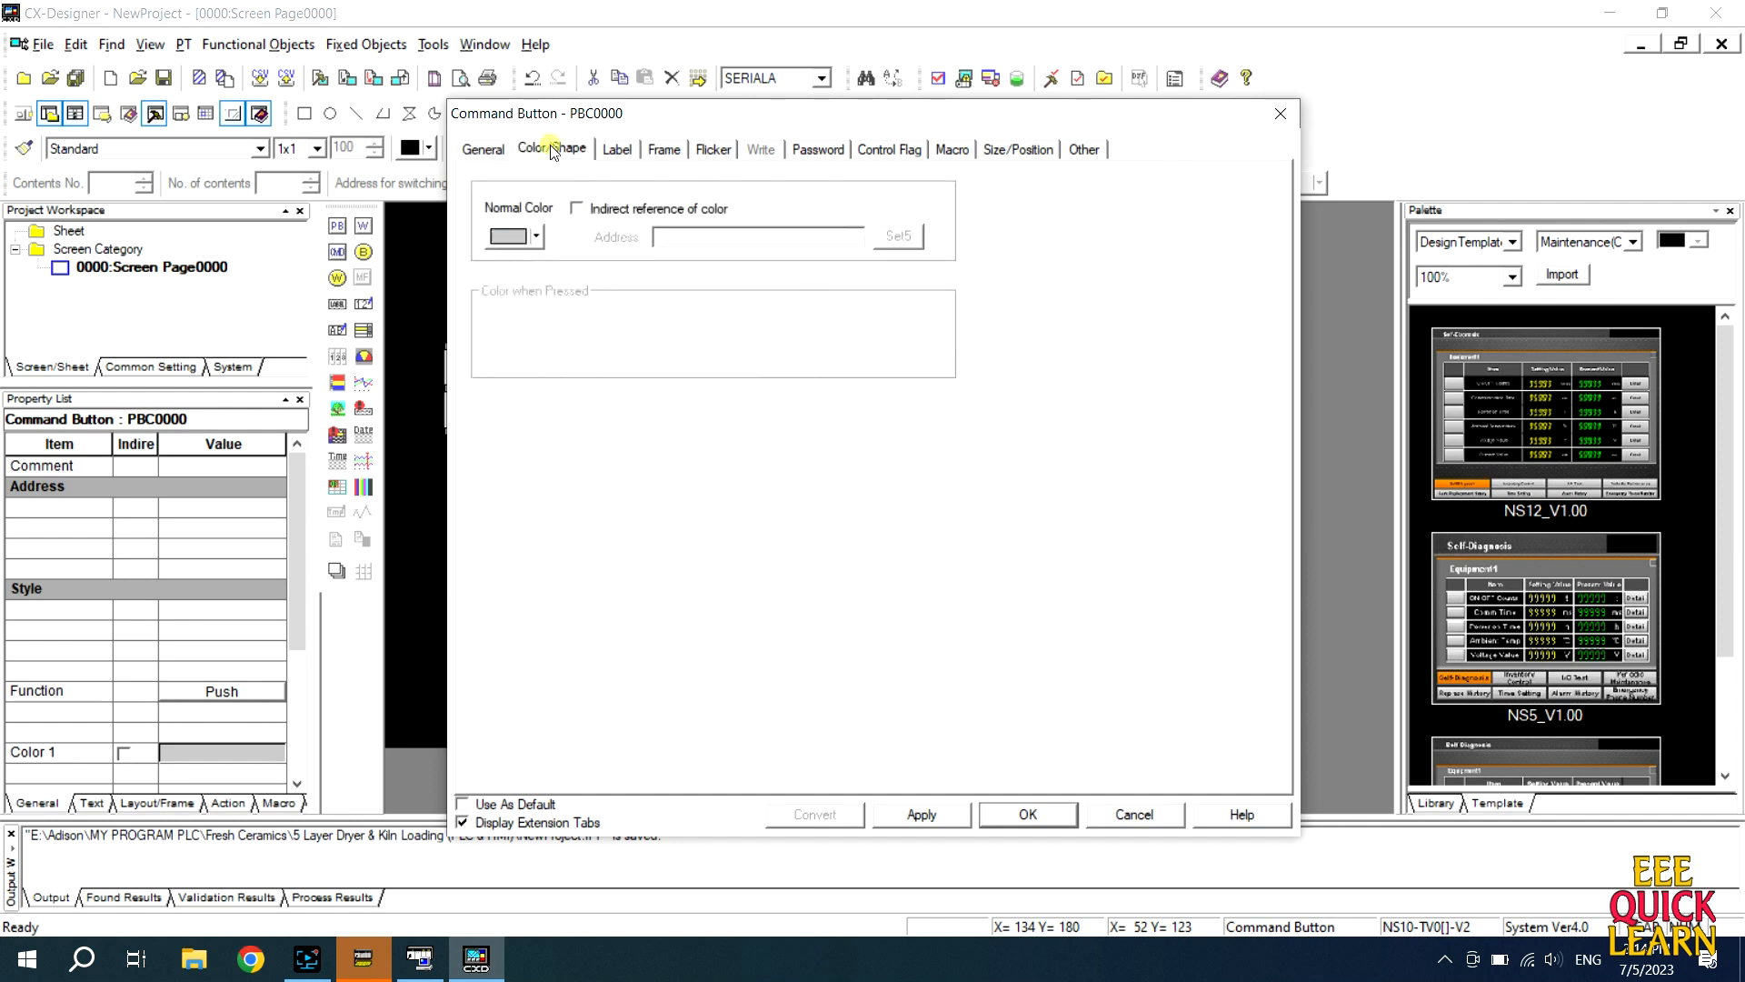
pyautogui.click(614, 149)
pyautogui.click(660, 148)
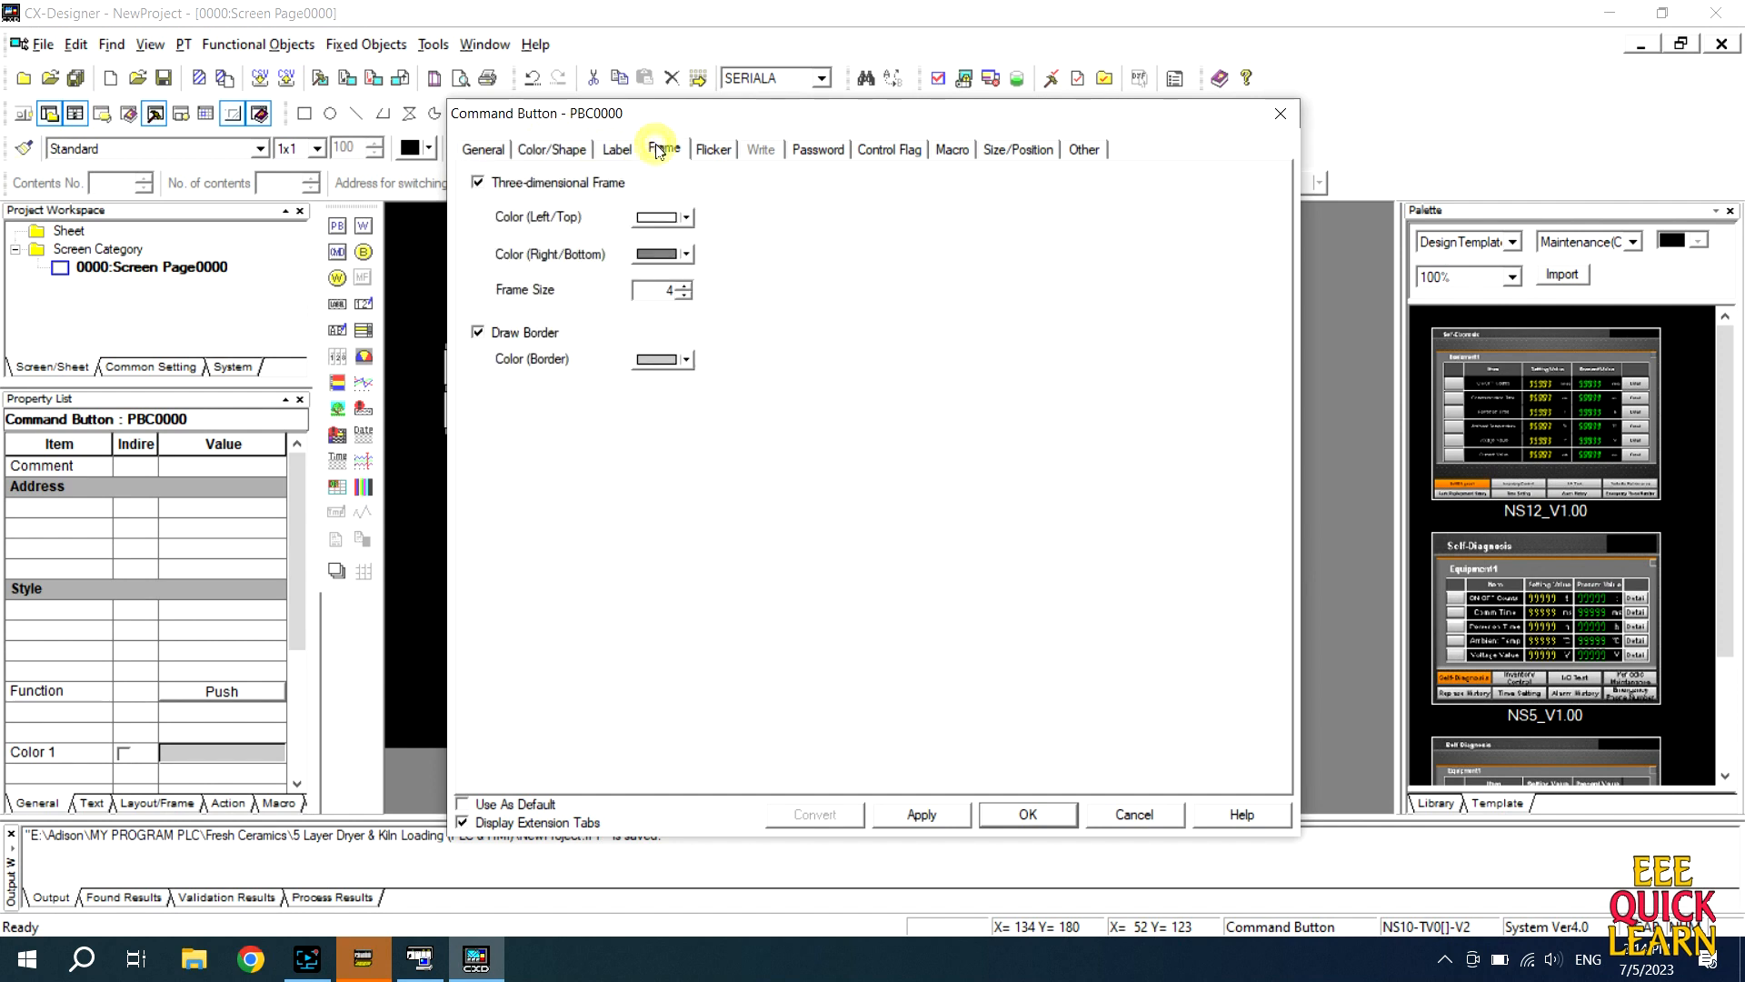
pyautogui.click(709, 152)
pyautogui.click(505, 156)
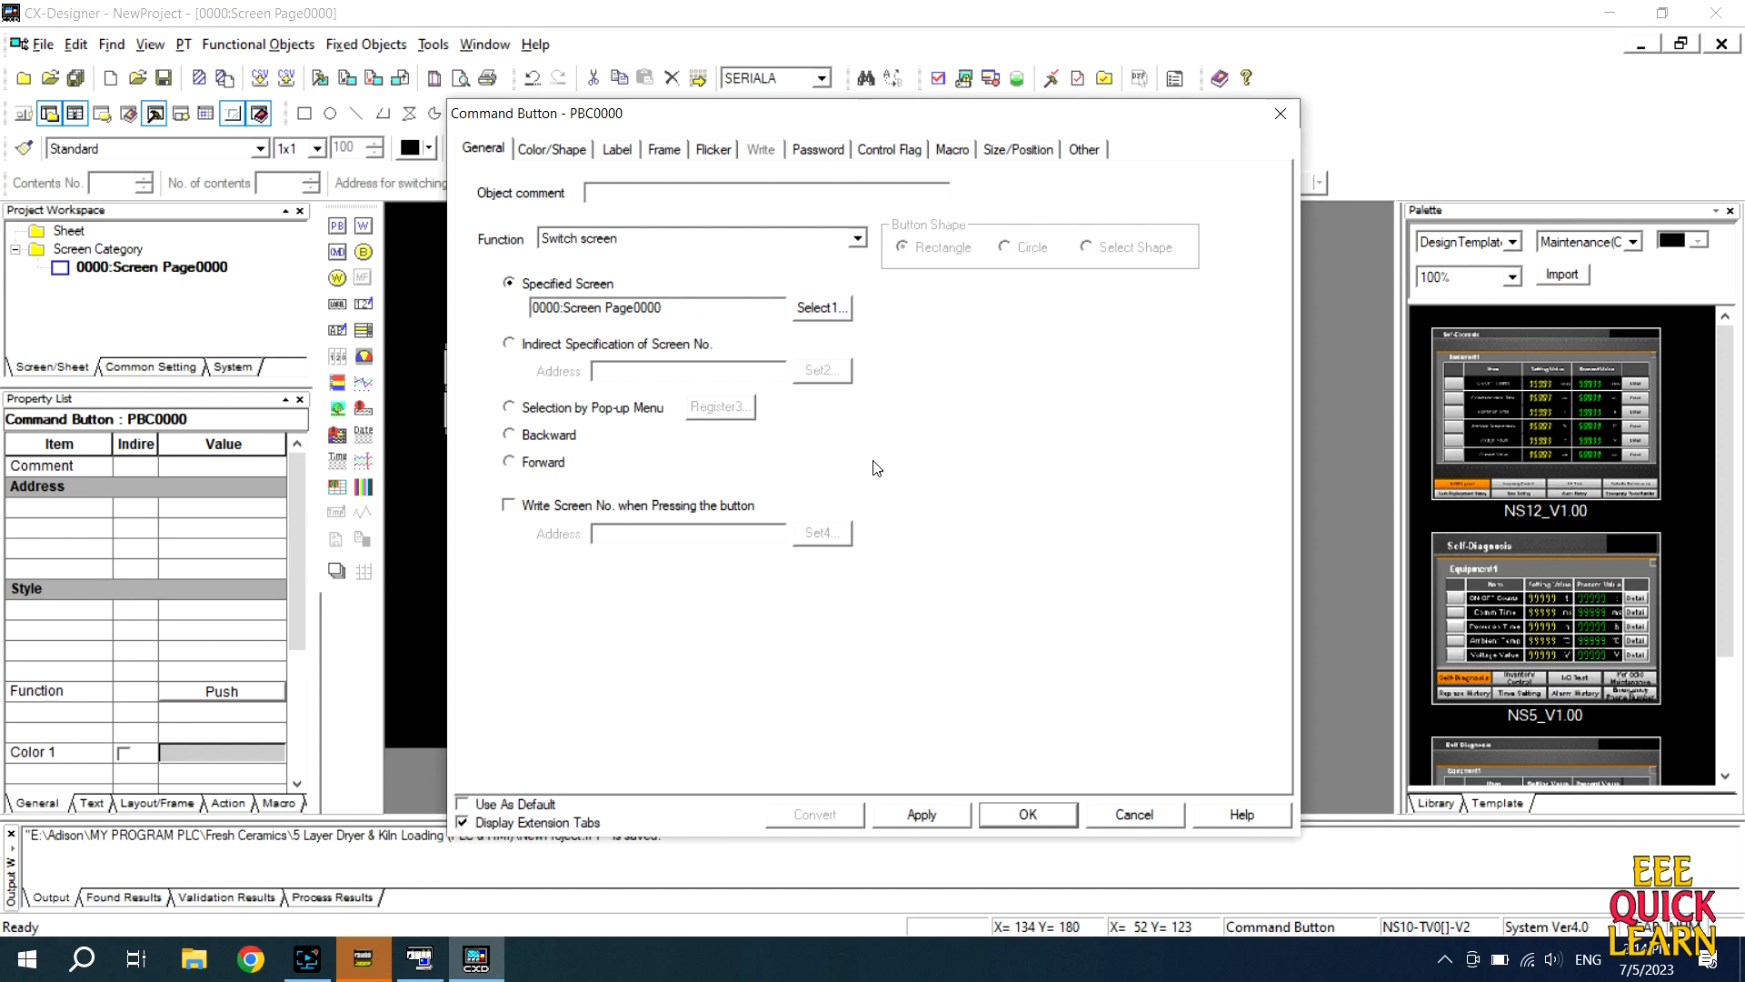
pyautogui.click(1280, 113)
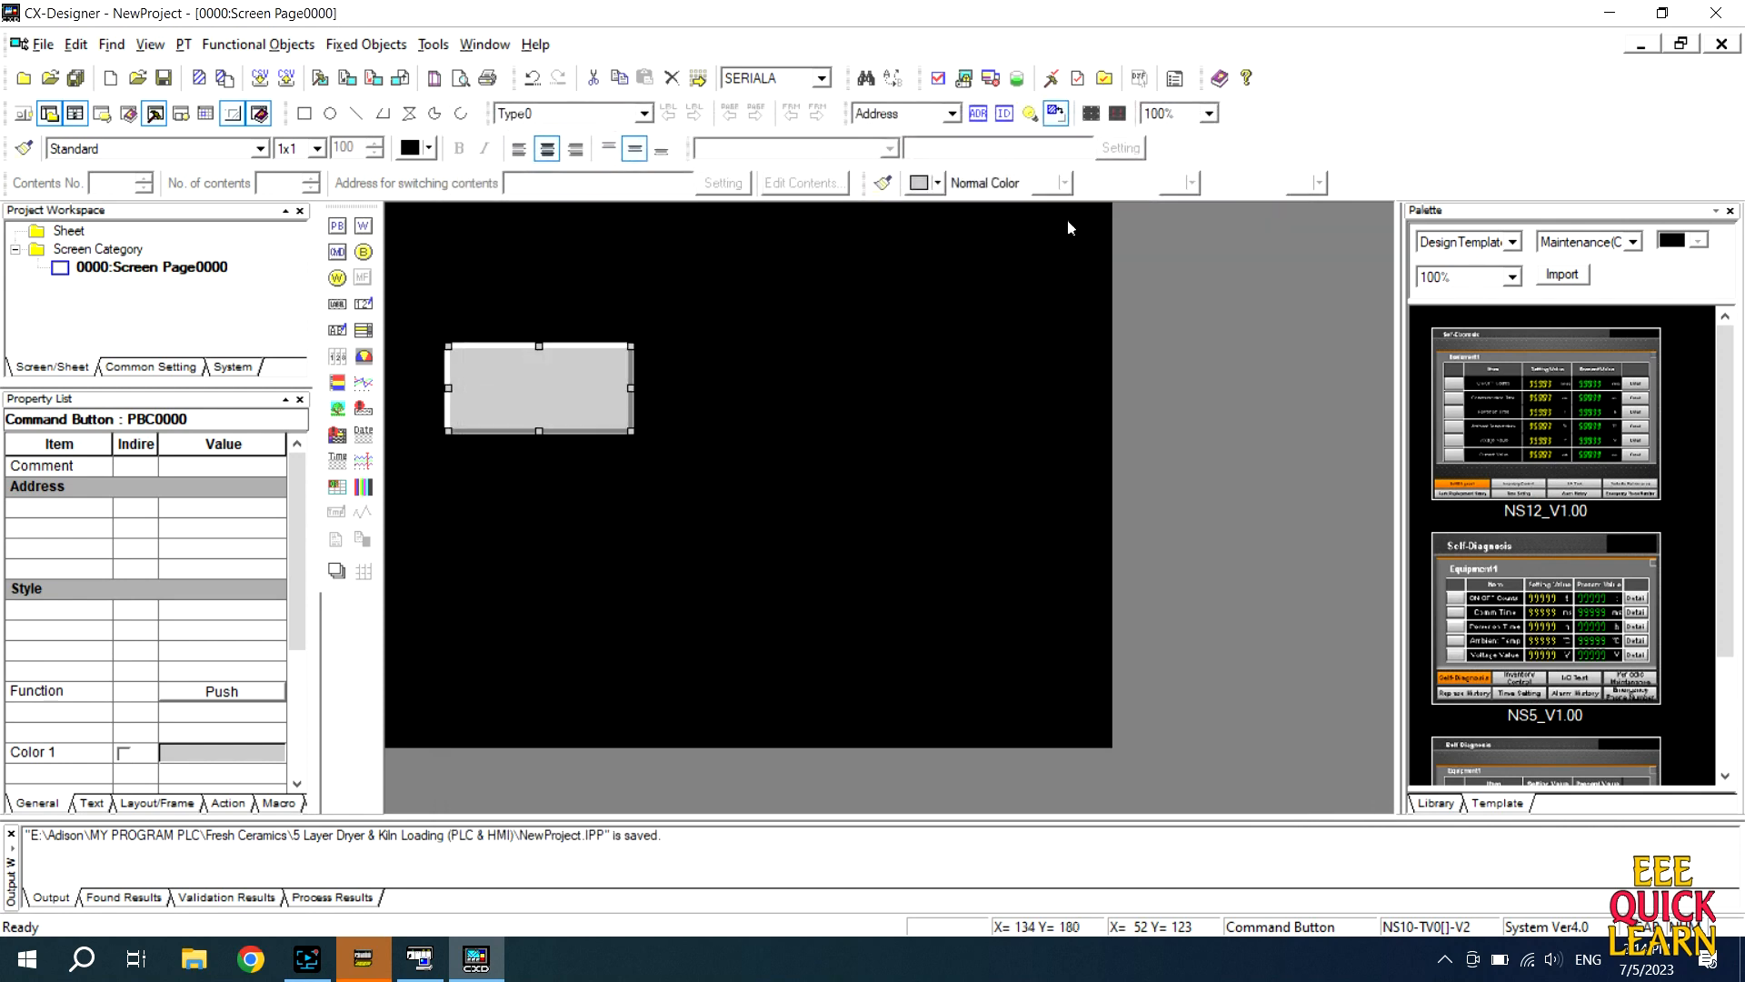
# - Delete the command button from the screen
pyautogui.click(547, 388)
pyautogui.press('Delete')
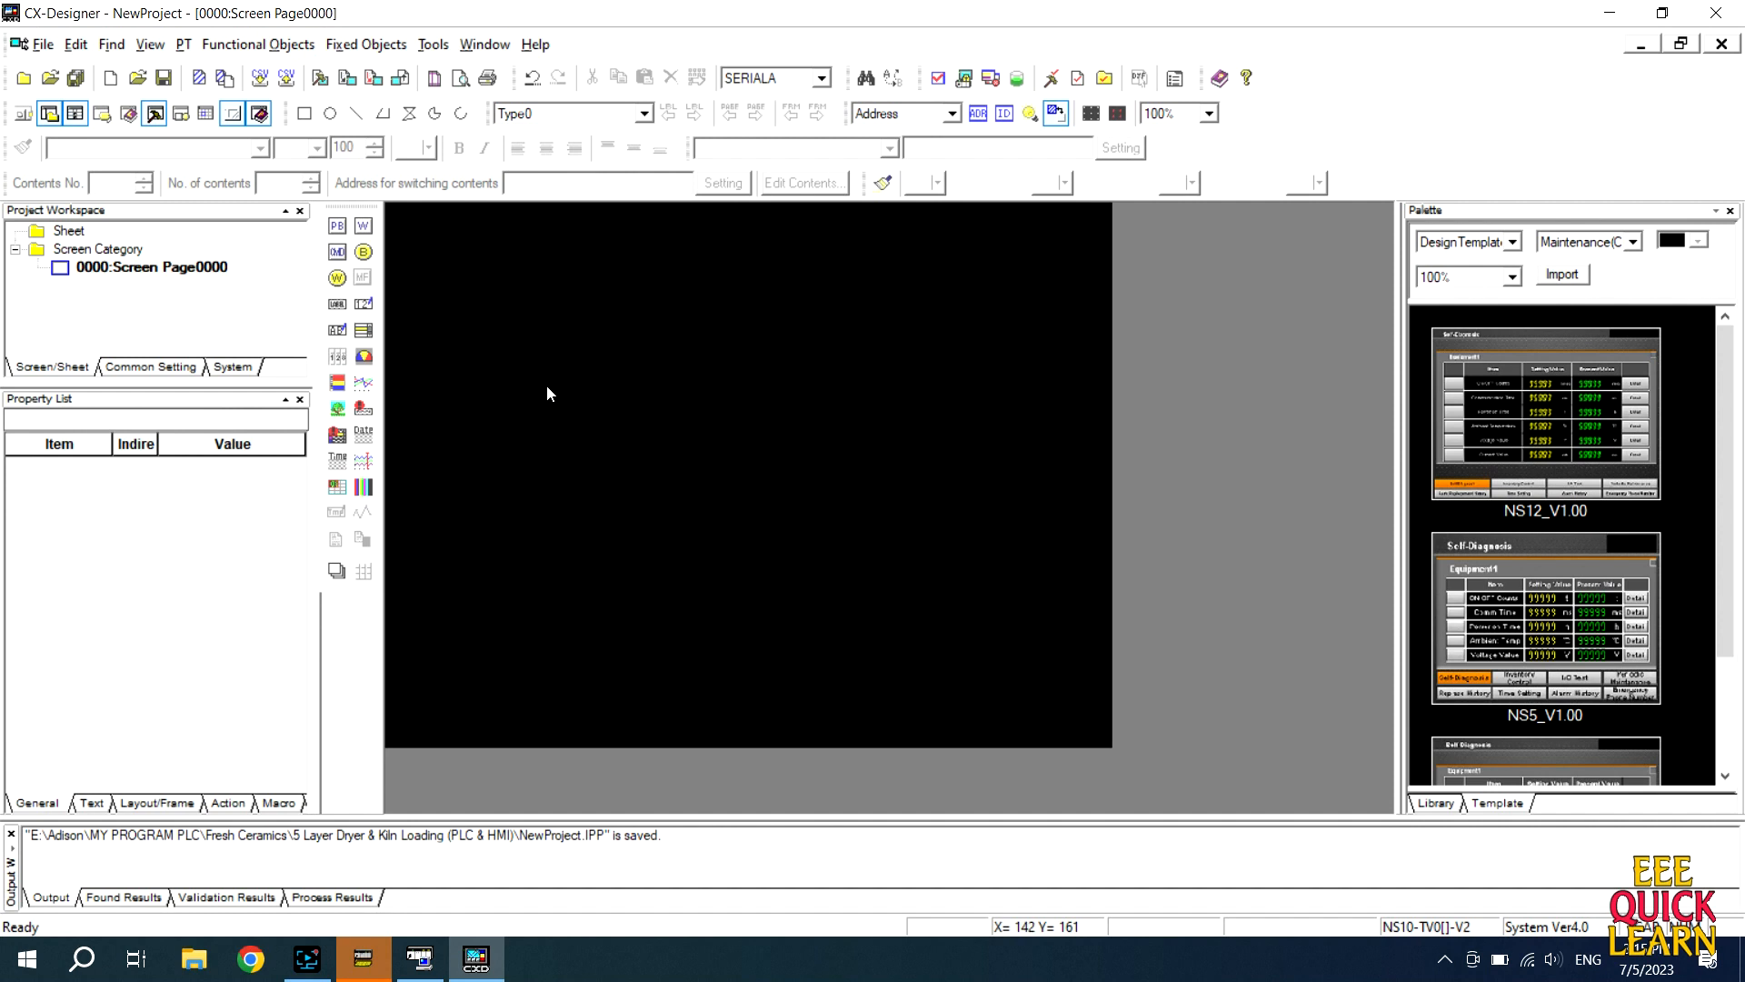
# - Draw a Numeral Display & Input object on the screen and place it at about X 59, Y 174
pyautogui.click(360, 305)
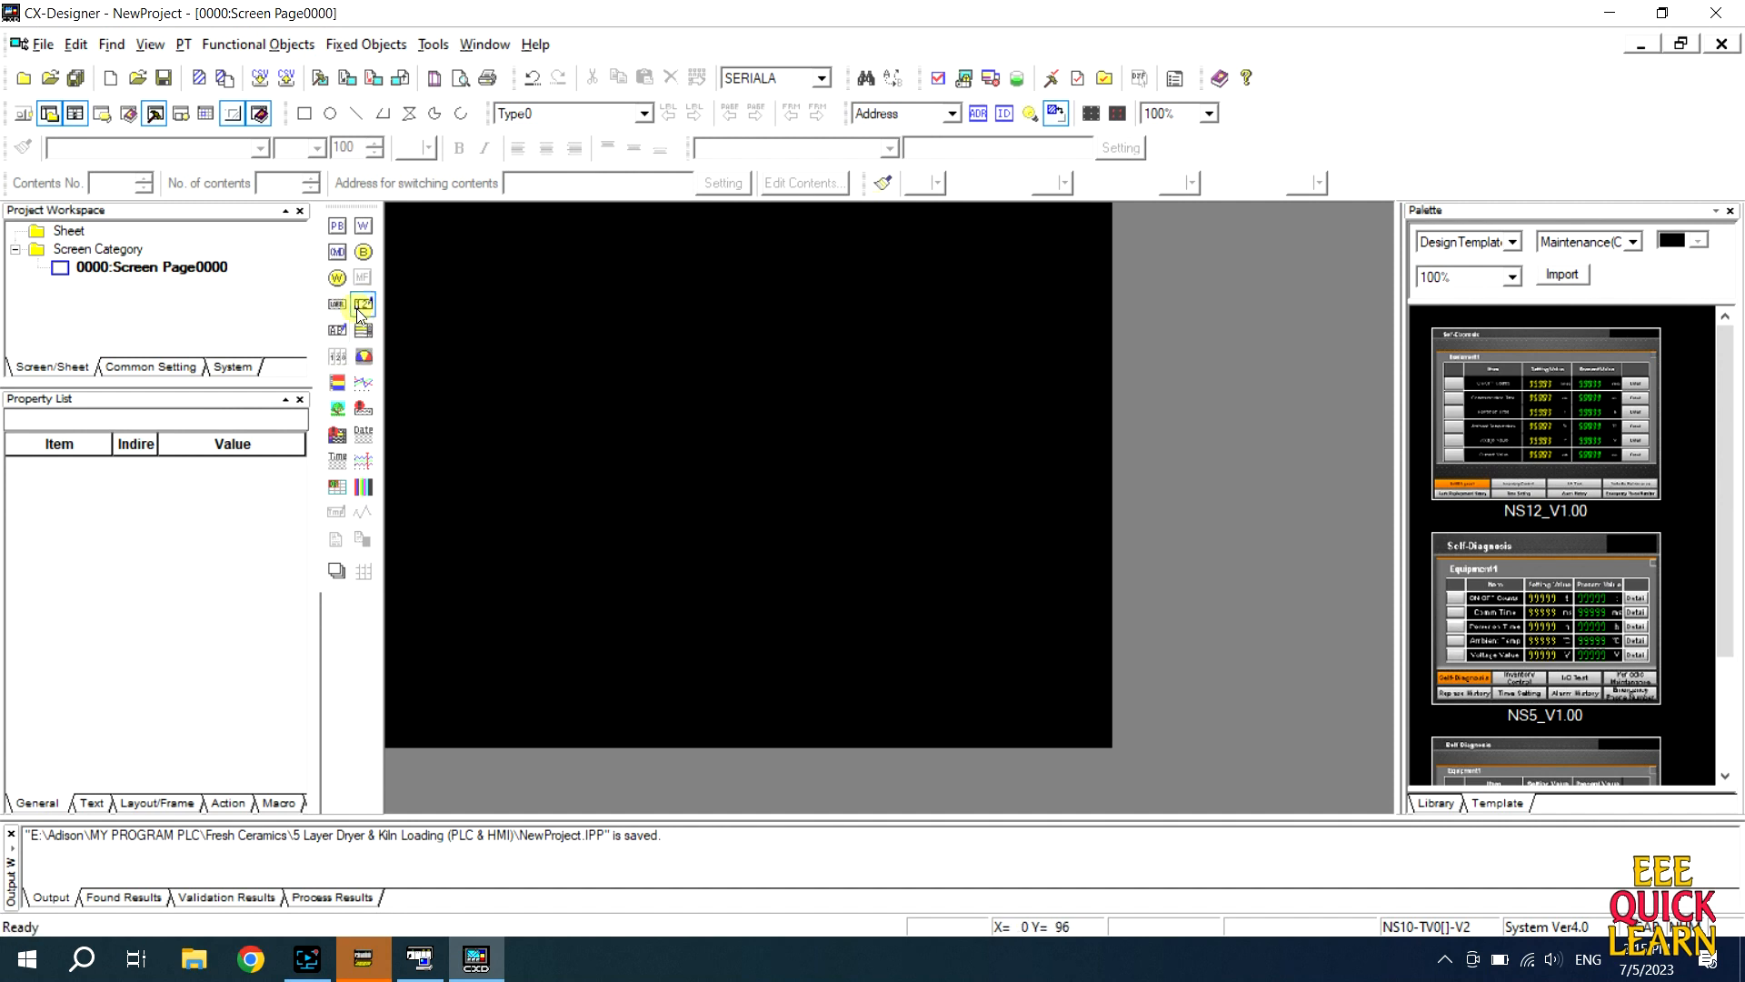
pyautogui.moveTo(455, 348); pyautogui.dragTo(687, 451)
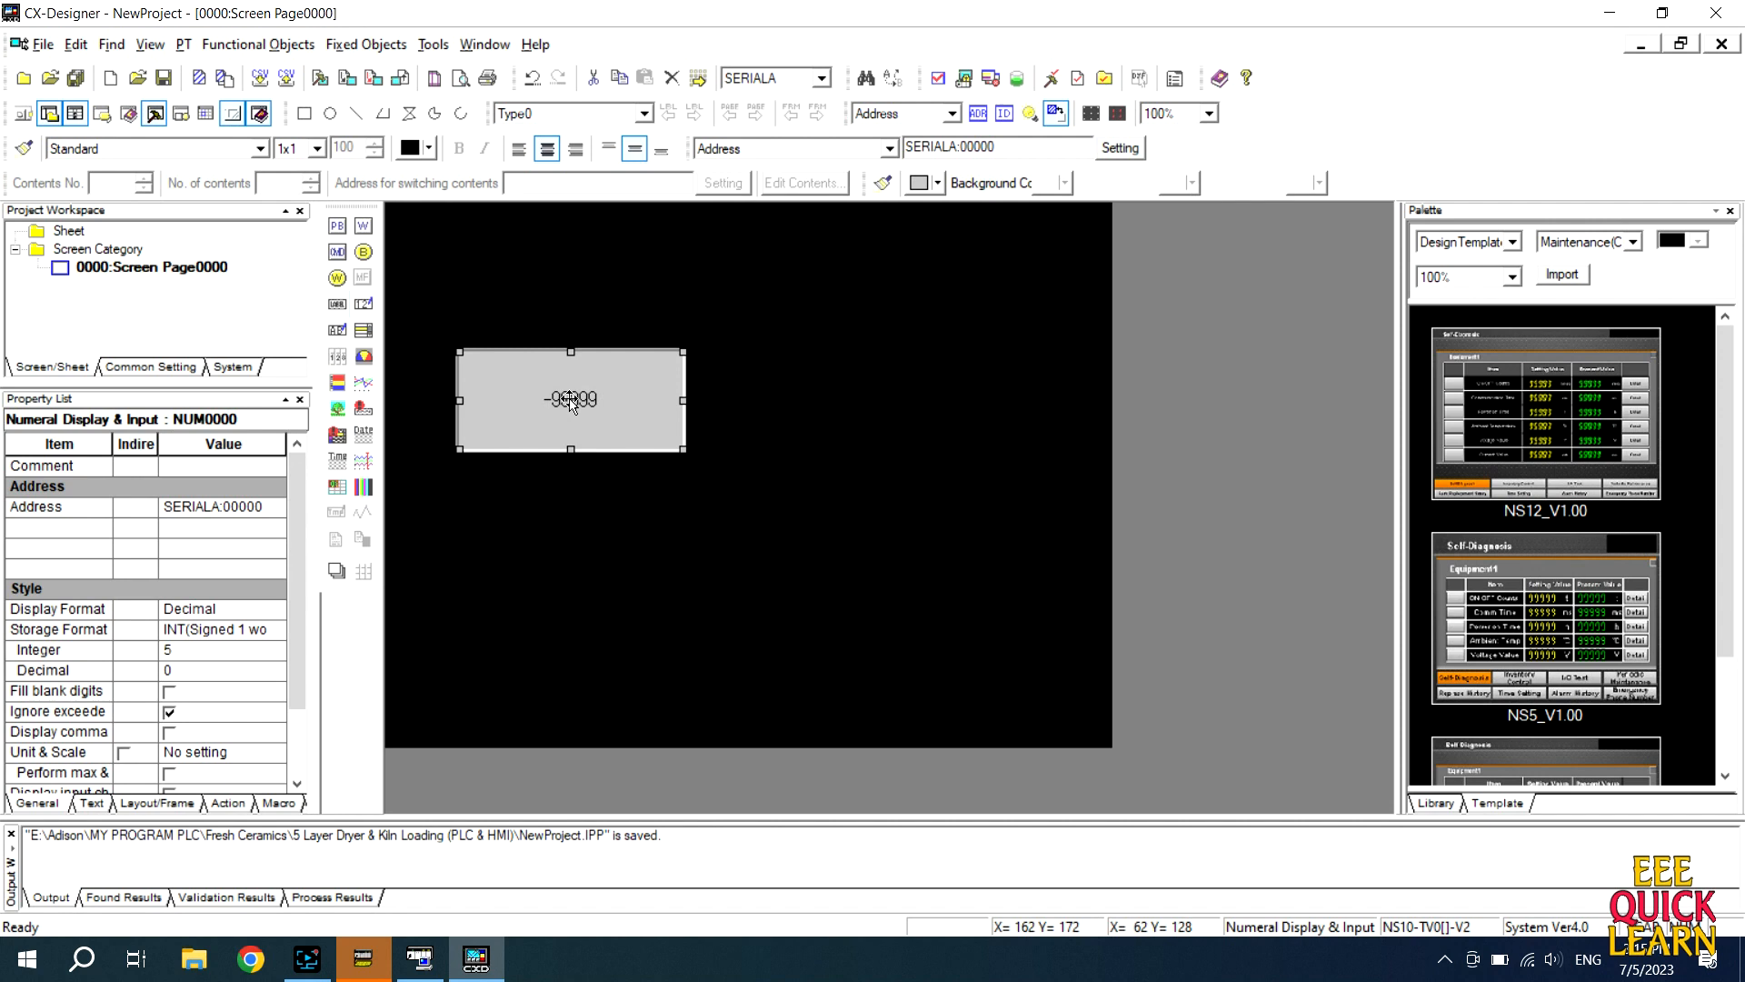
pyautogui.moveTo(571, 400); pyautogui.dragTo(567, 451)
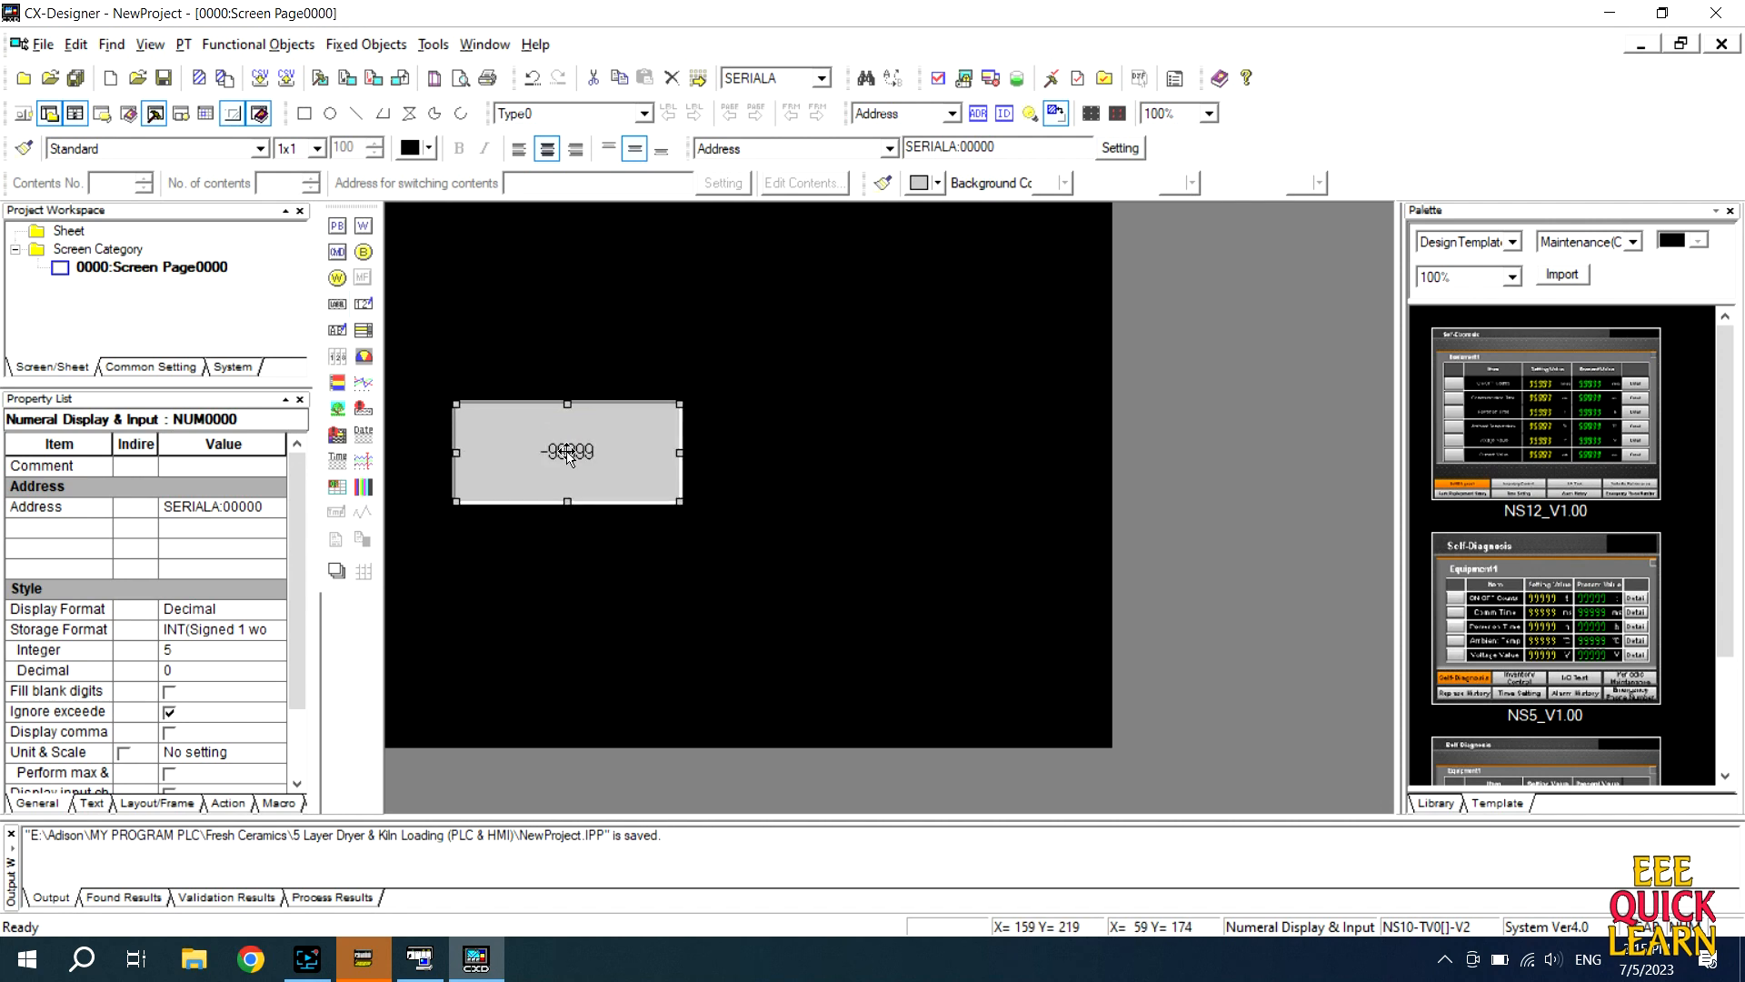
# - Open the numeral object's properties, review the display types and keep Decimal
pyautogui.doubleClick(567, 452)
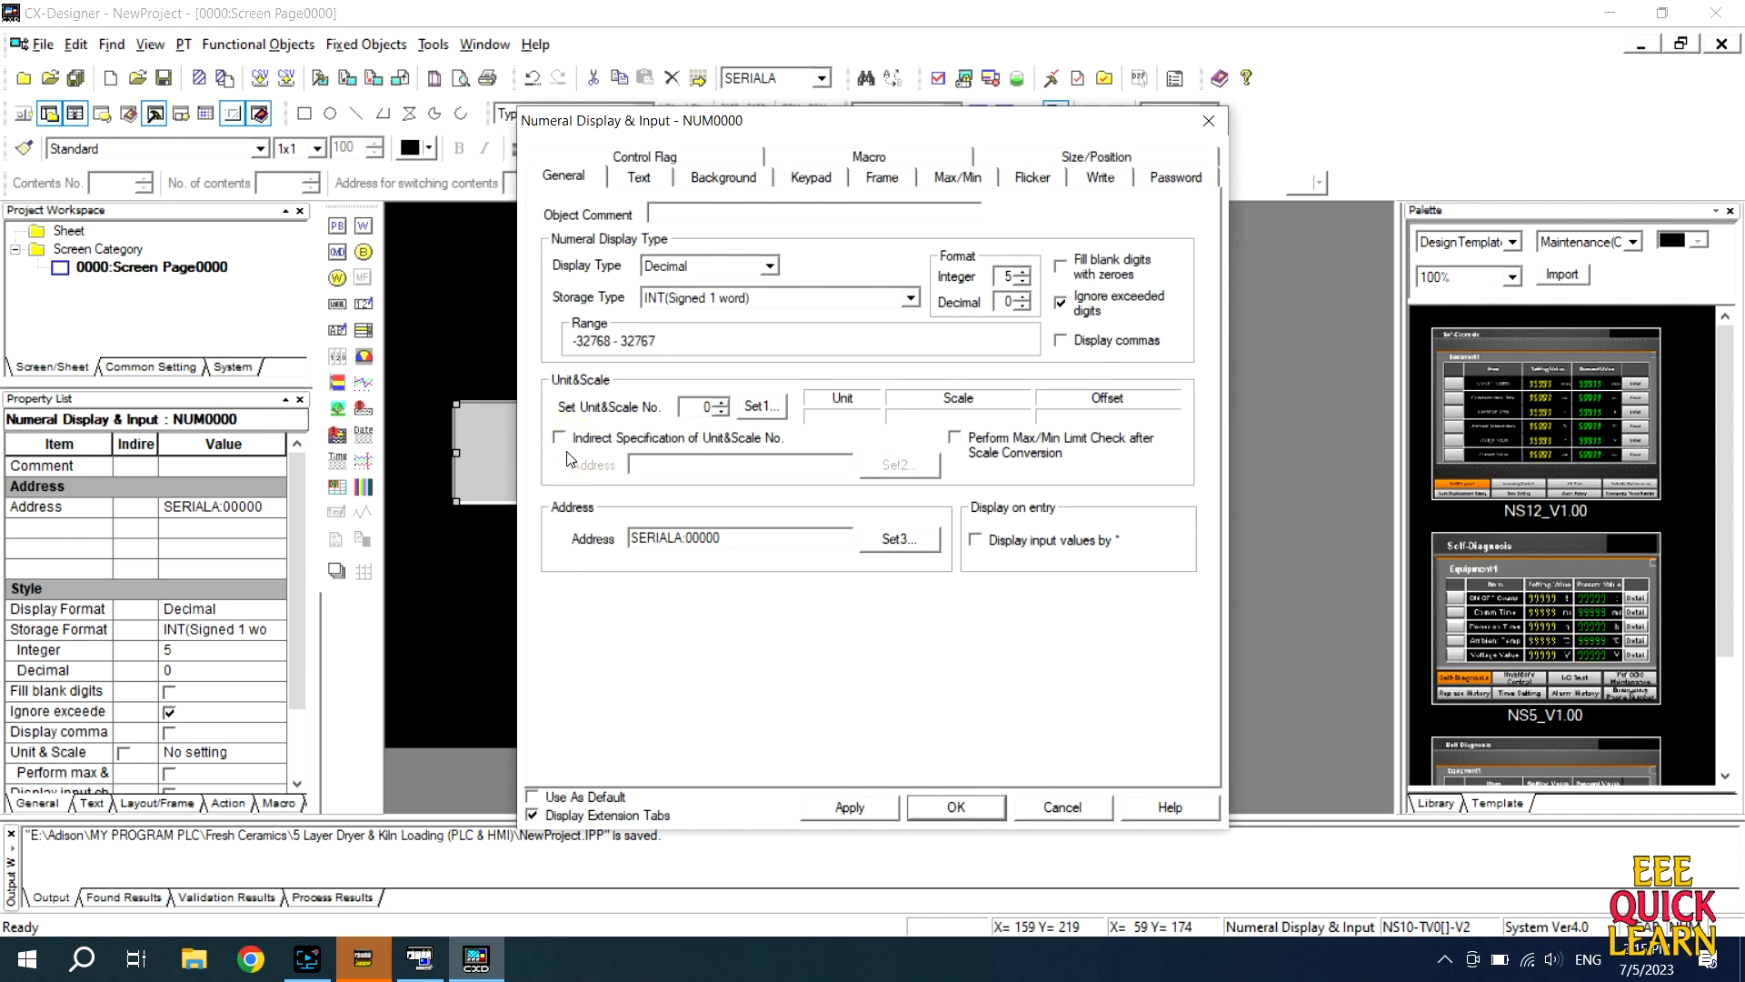
pyautogui.click(777, 266)
pyautogui.click(777, 266)
pyautogui.click(777, 266)
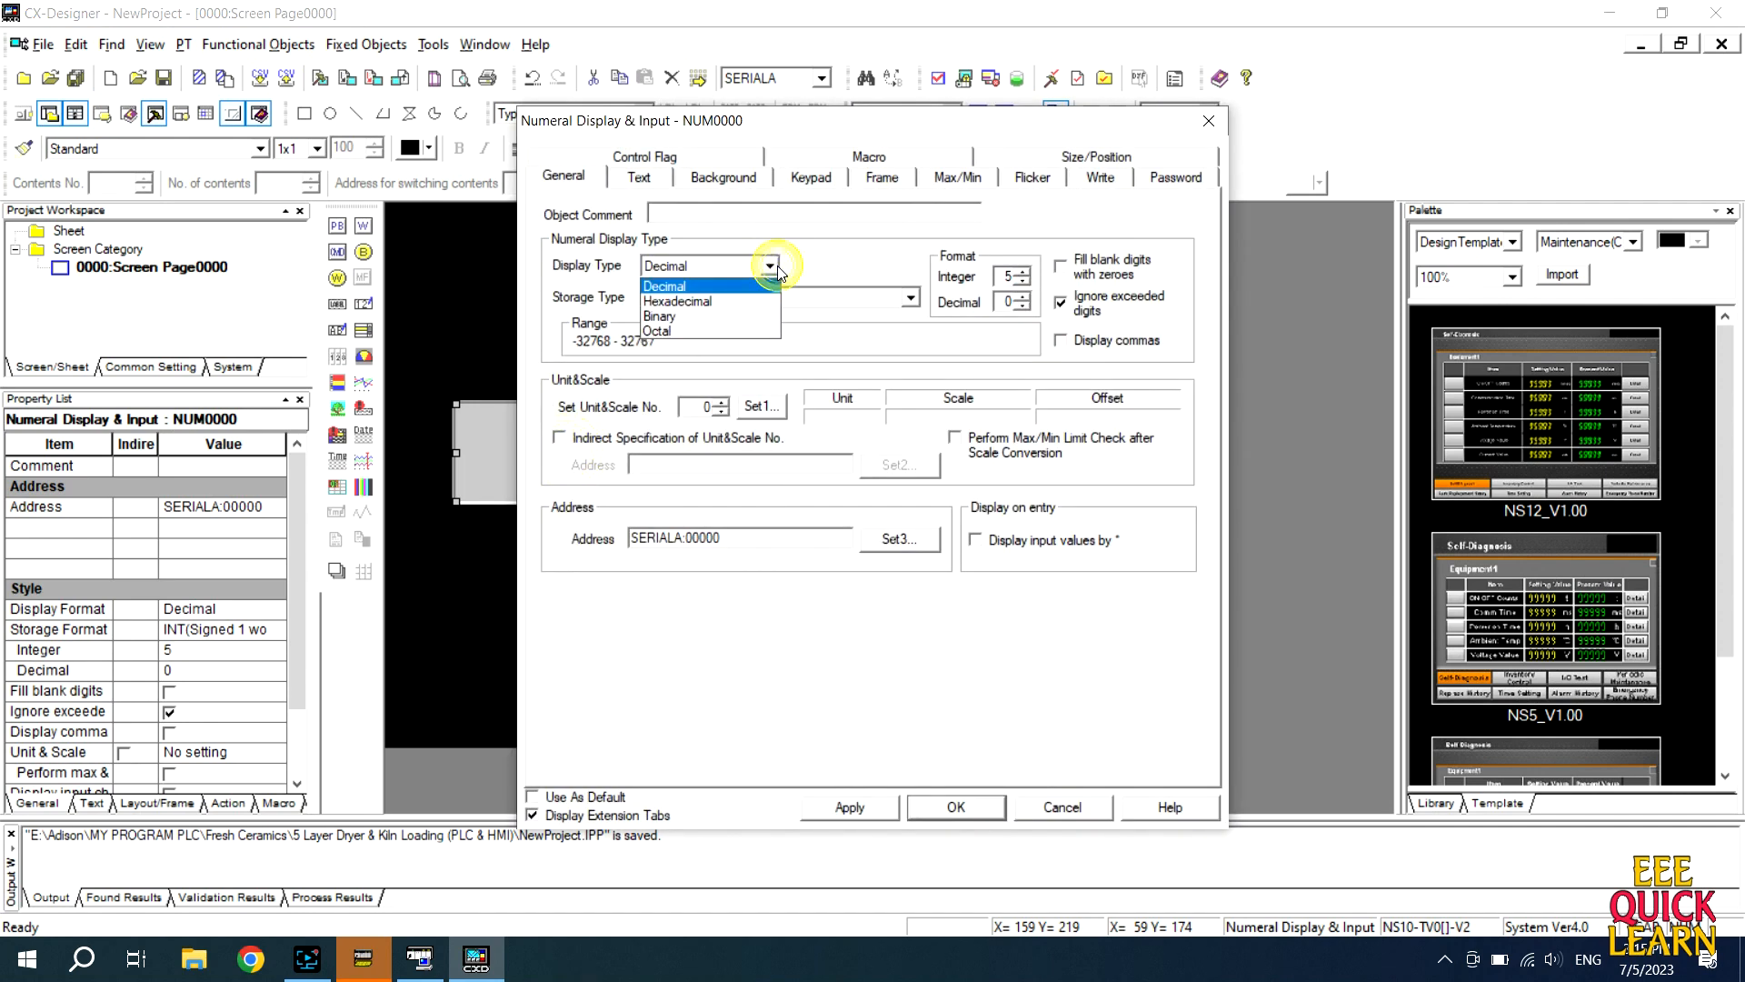
pyautogui.click(777, 267)
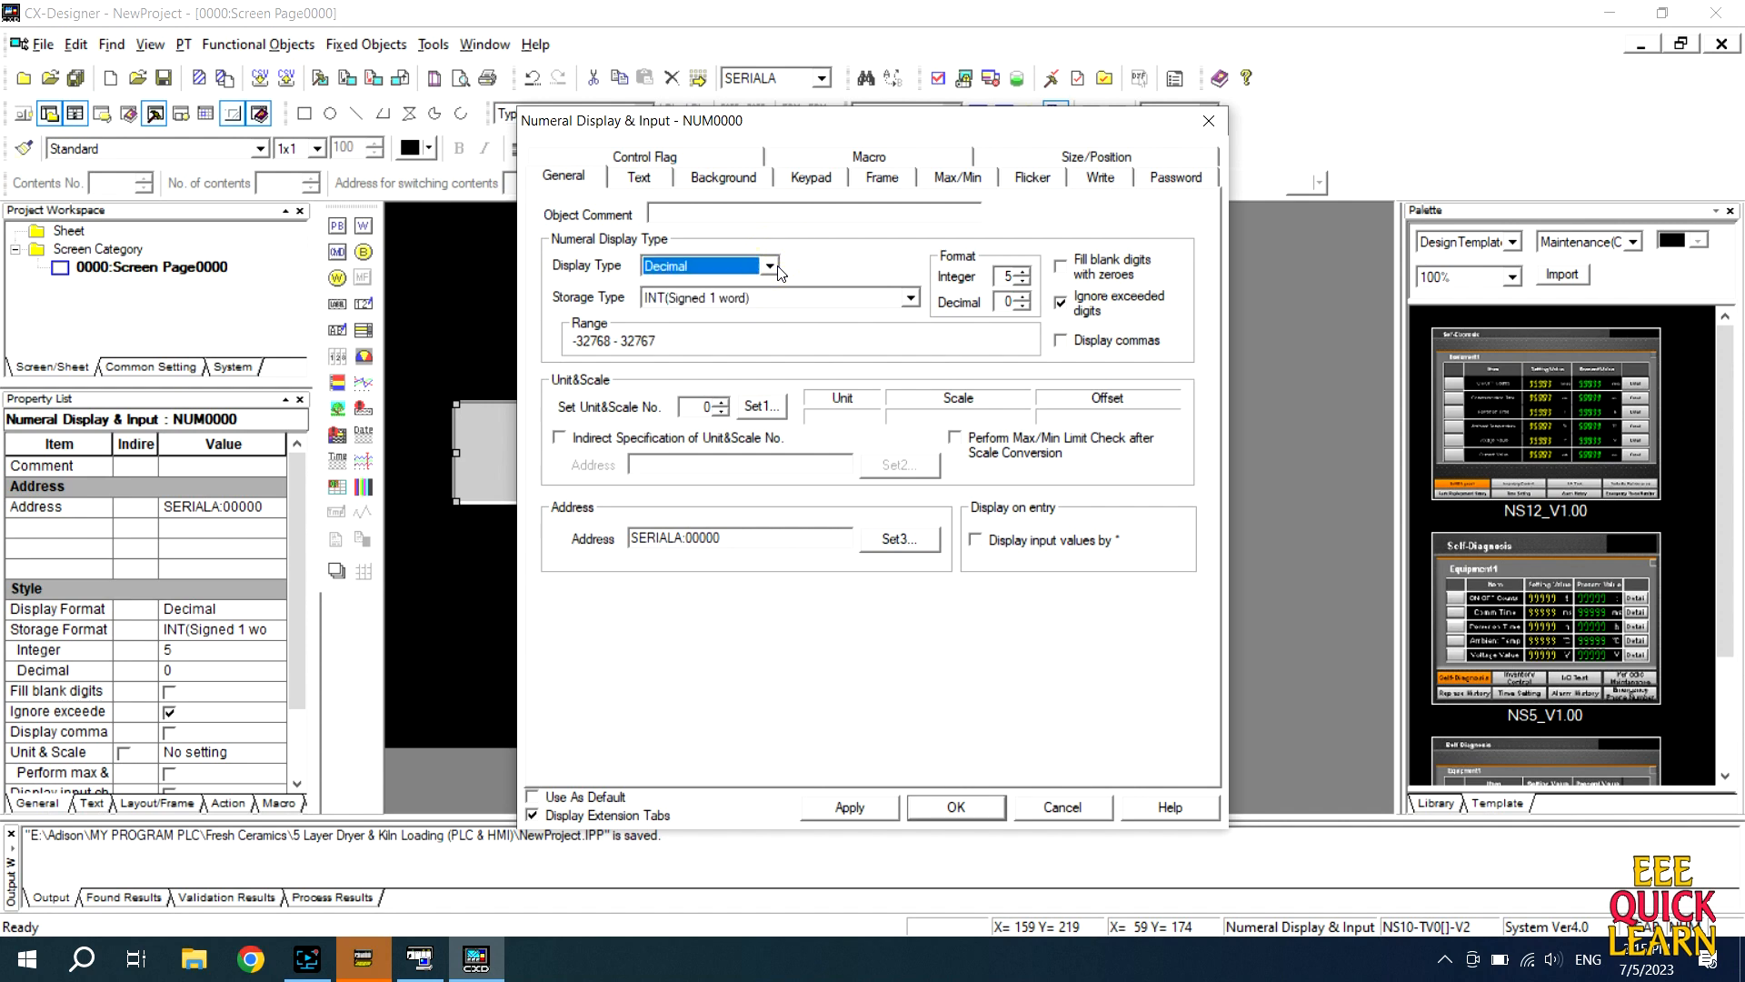
# - Set the numeral object's address to word 10 in the DM:Data Memory area
pyautogui.click(888, 539)
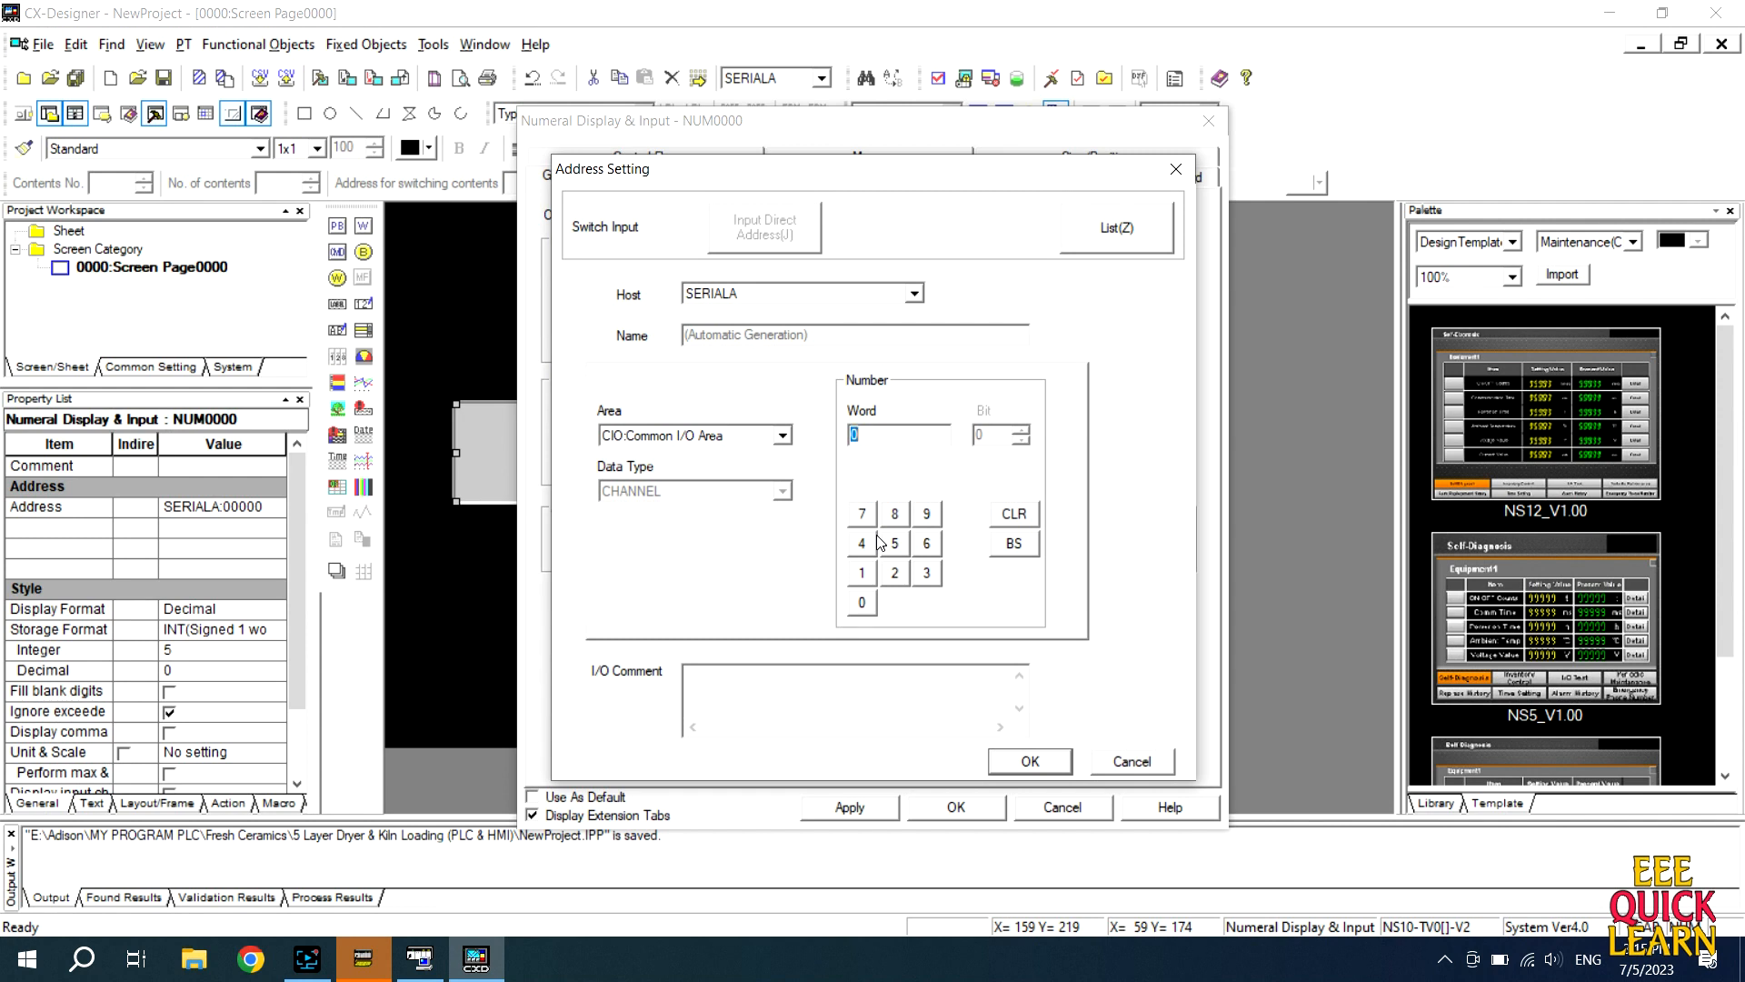
pyautogui.click(781, 436)
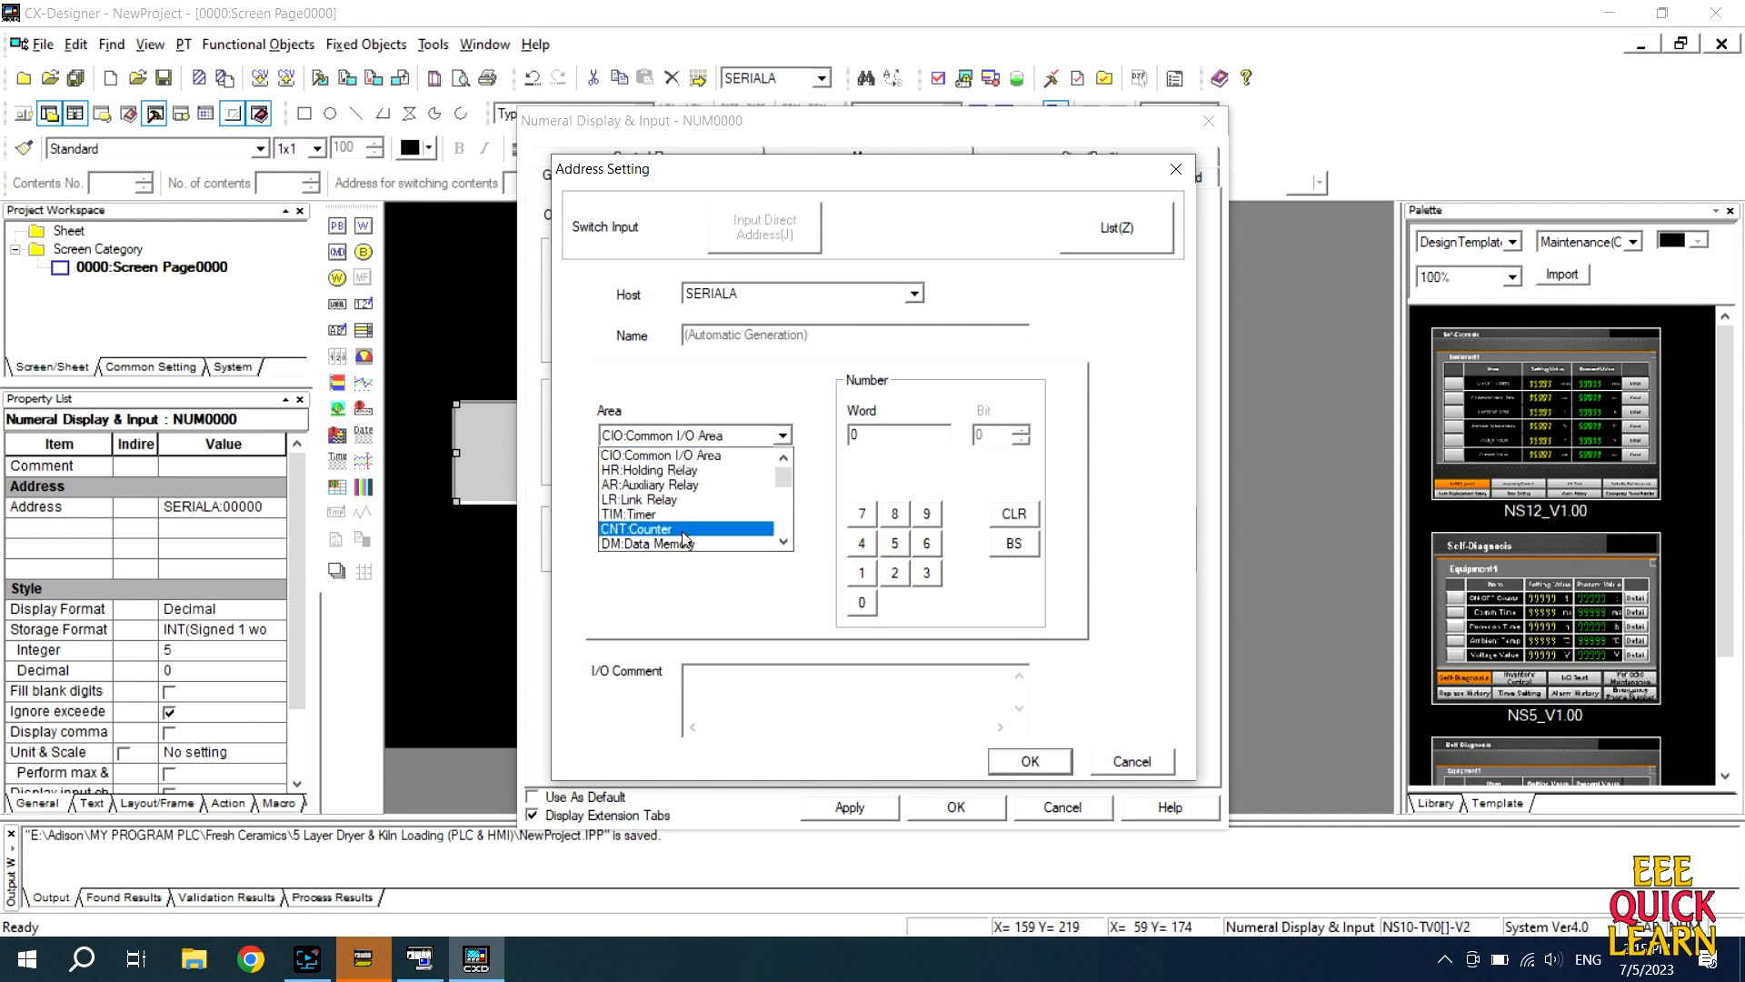
pyautogui.click(684, 545)
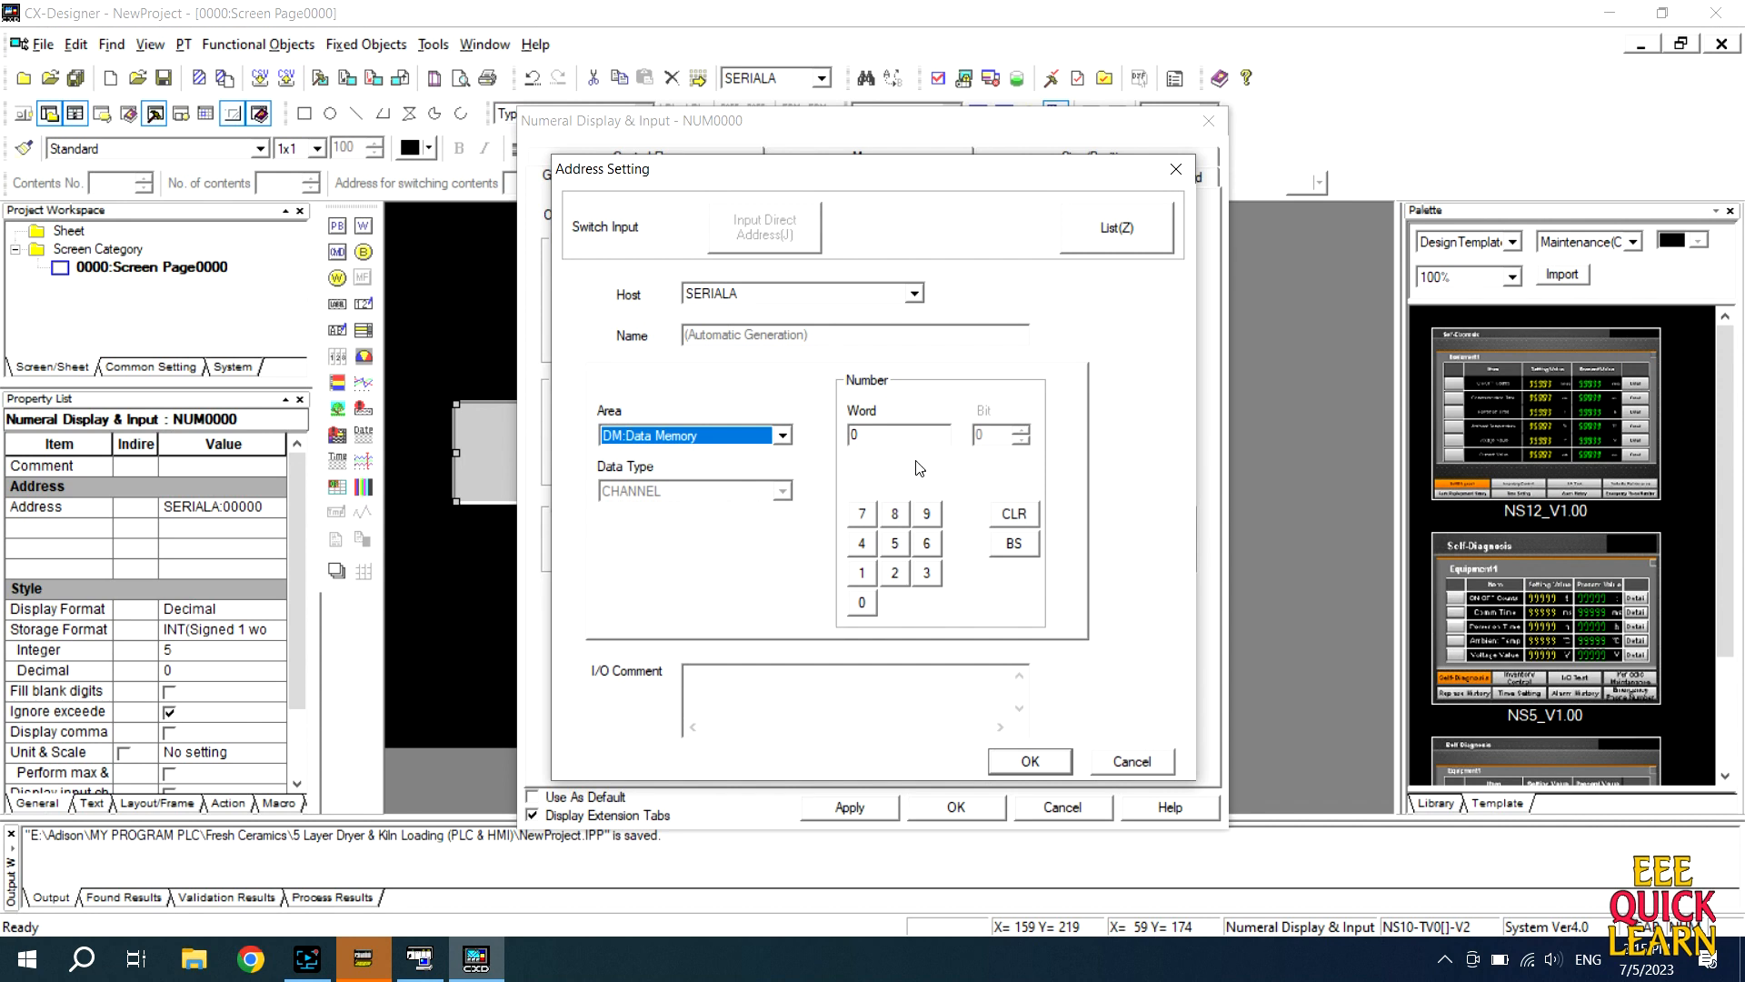
pyautogui.click(937, 434)
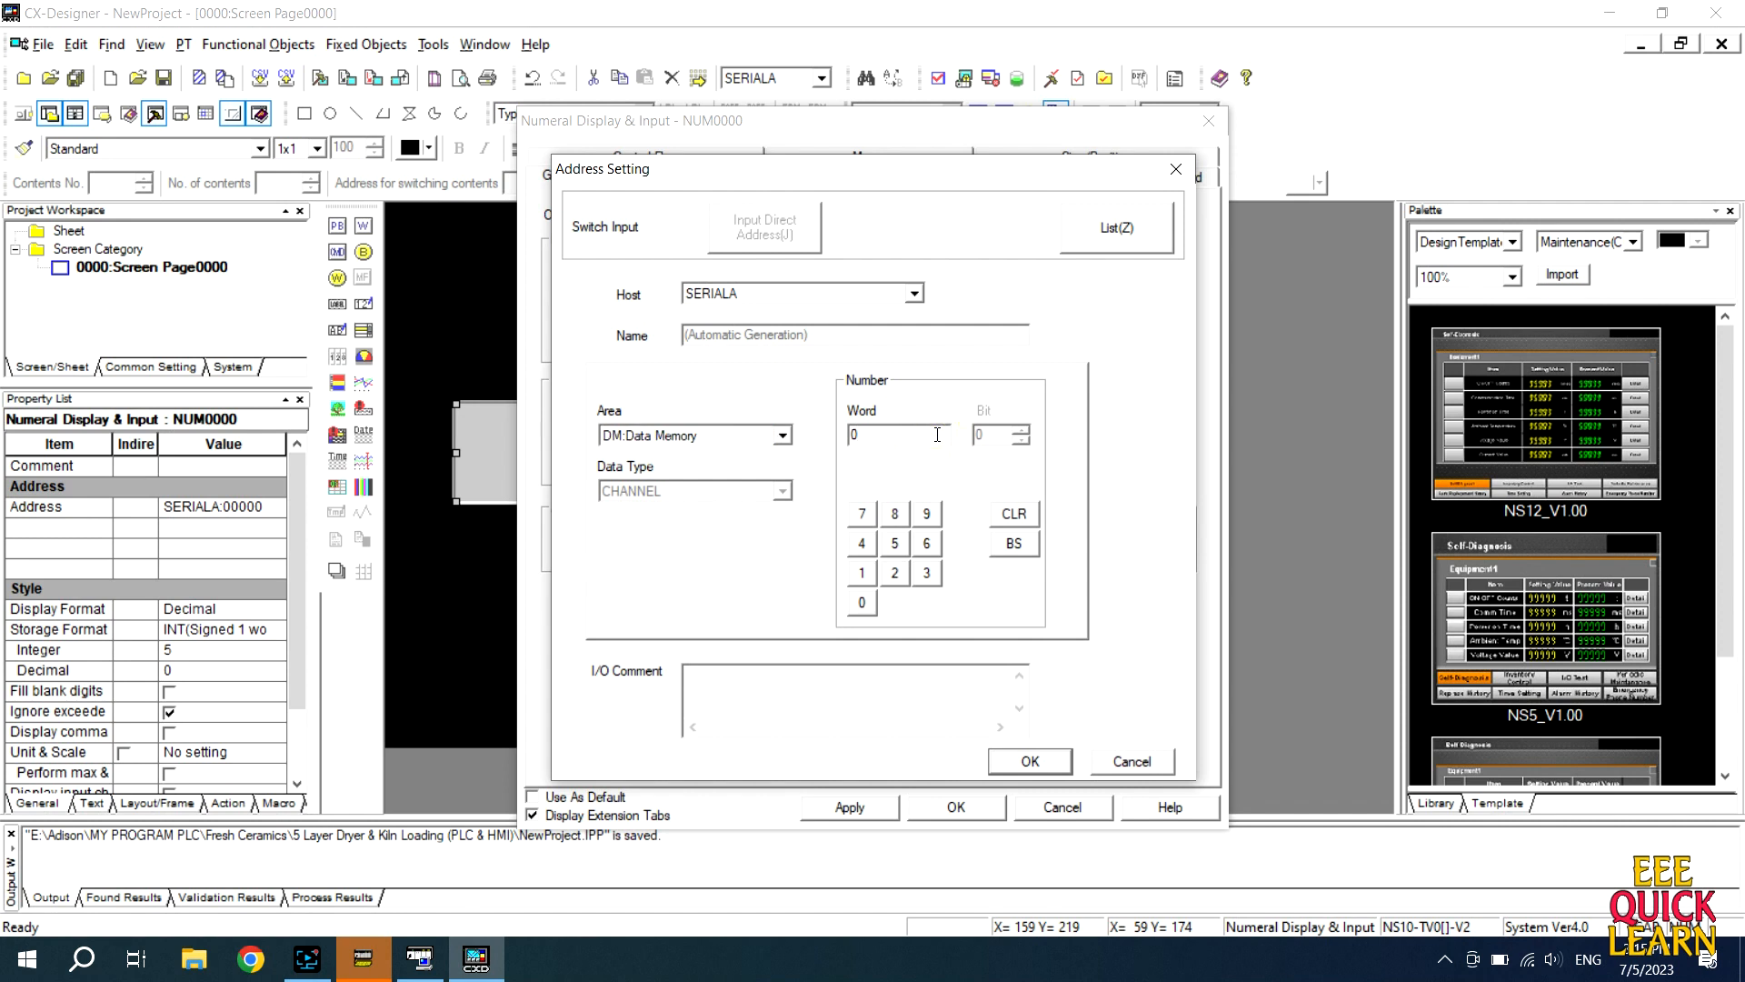
pyautogui.press('BackSpace')
pyautogui.write('10')
# - Keep SERIALA as the address host and confirm the address and the numeral object's settings
pyautogui.click(918, 294)
pyautogui.click(918, 294)
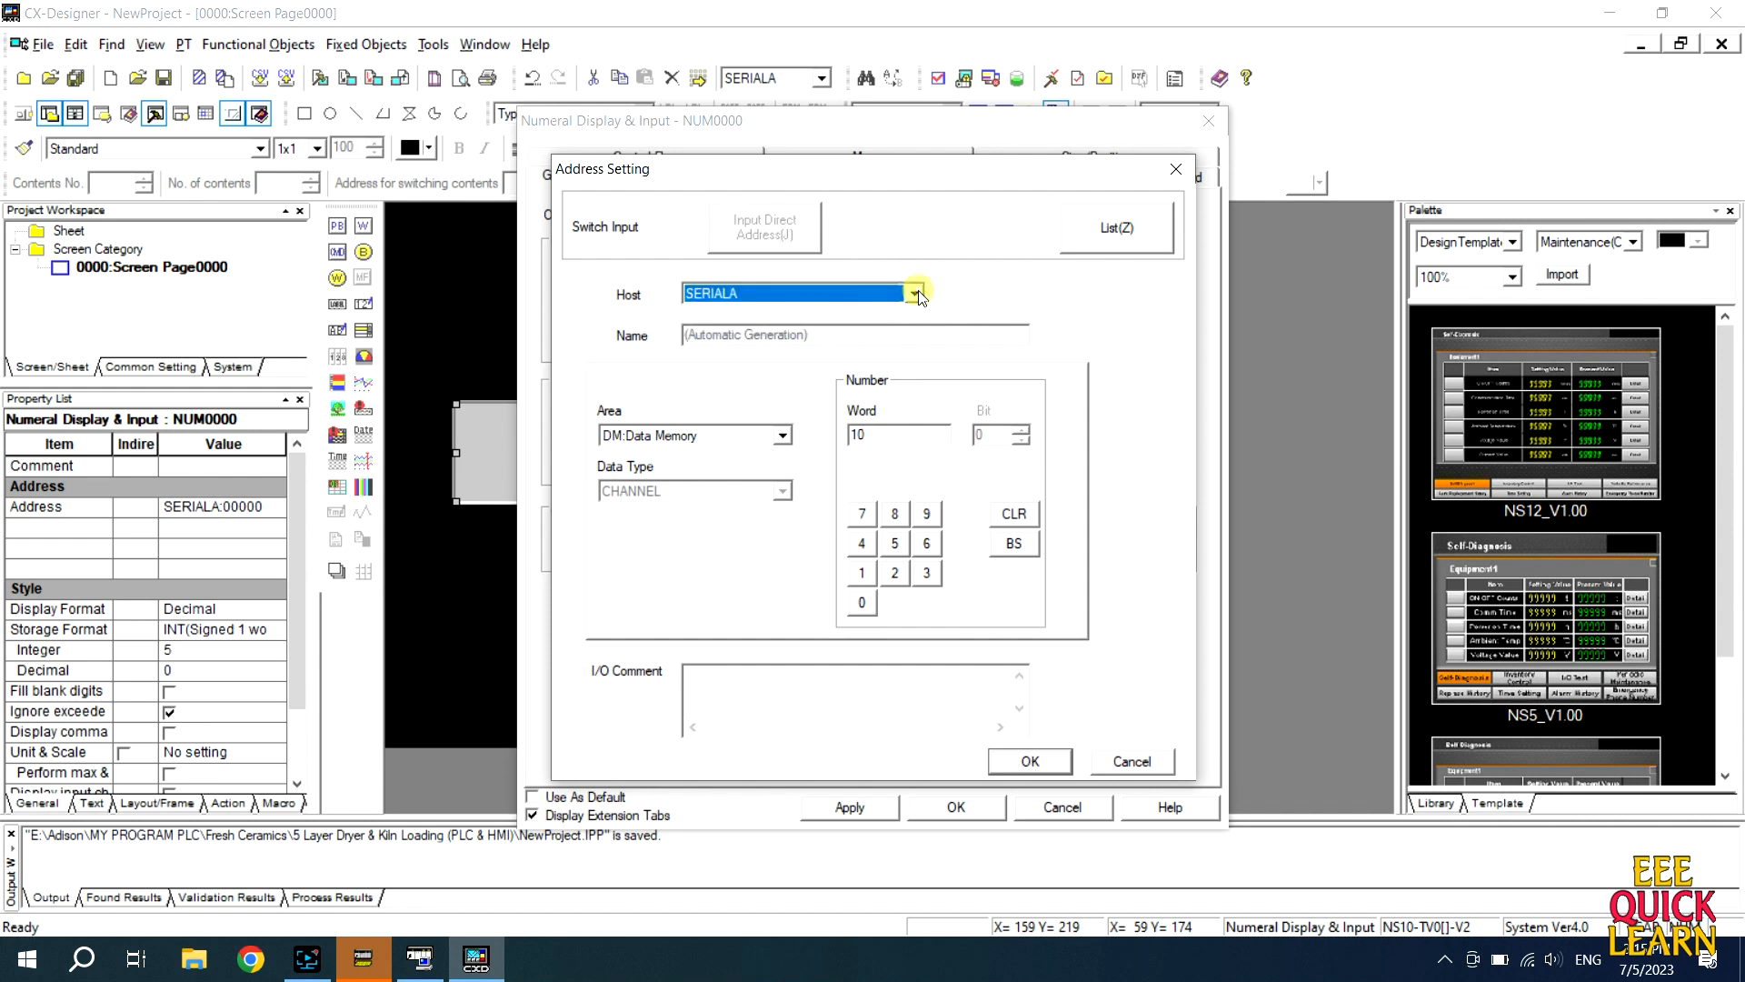
pyautogui.click(916, 294)
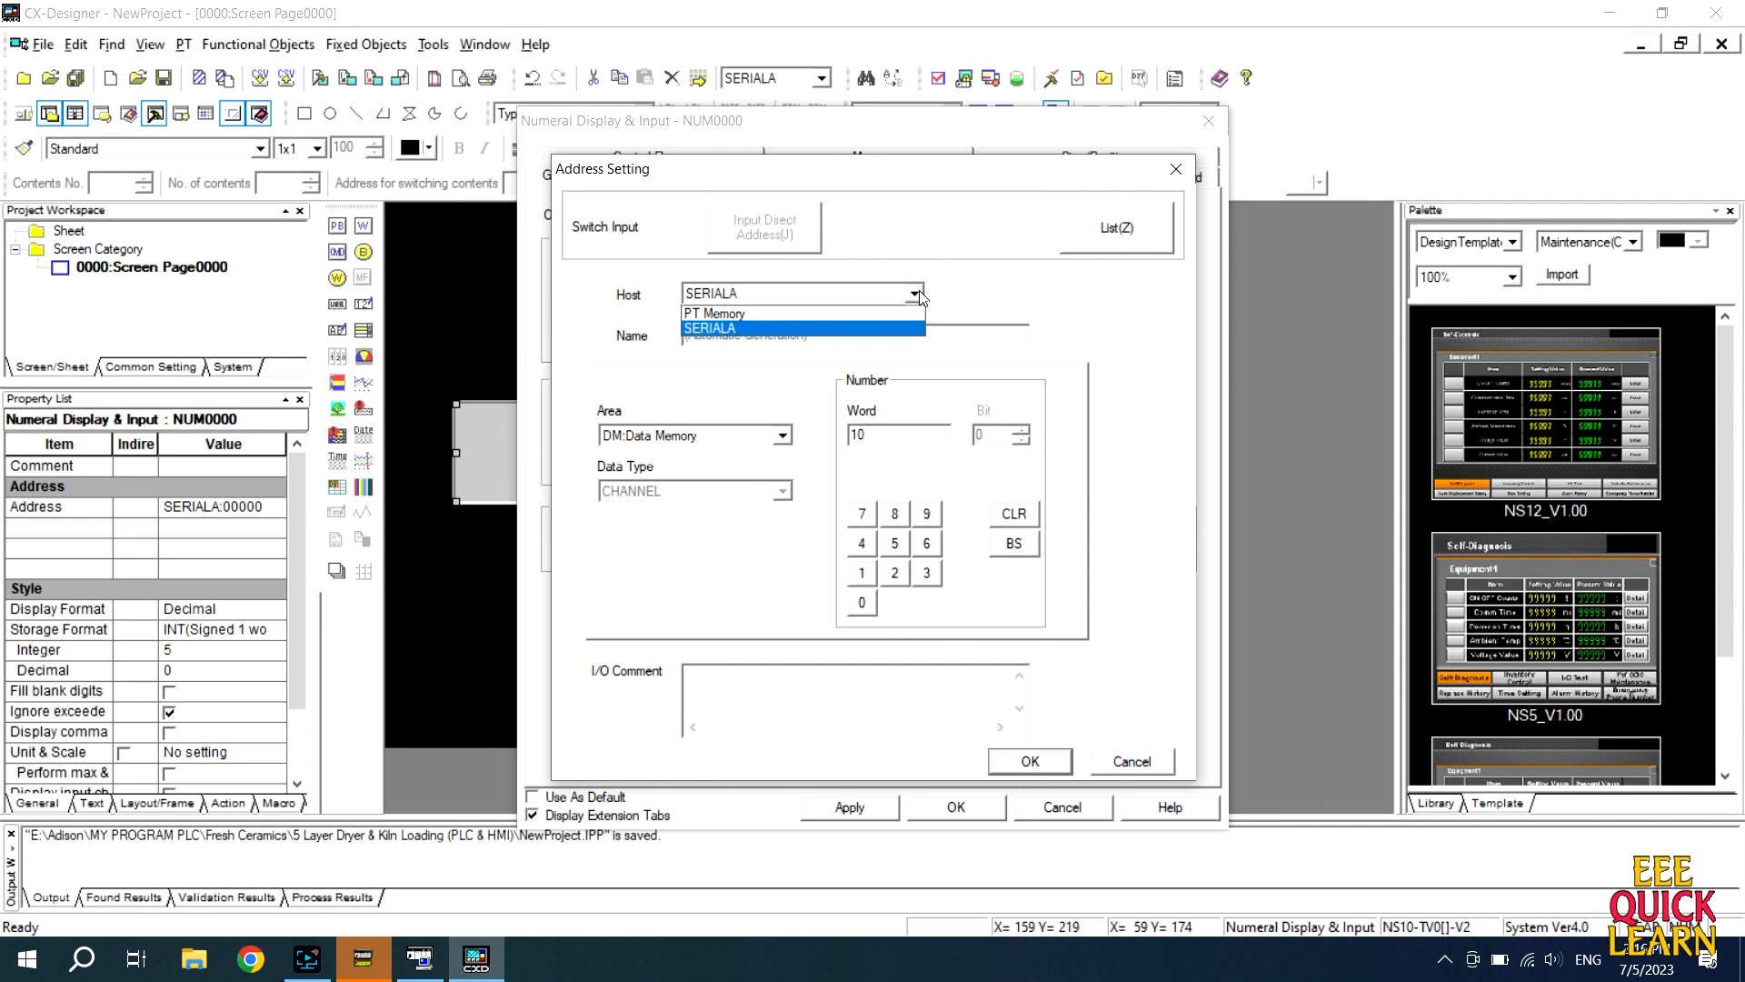
pyautogui.click(919, 291)
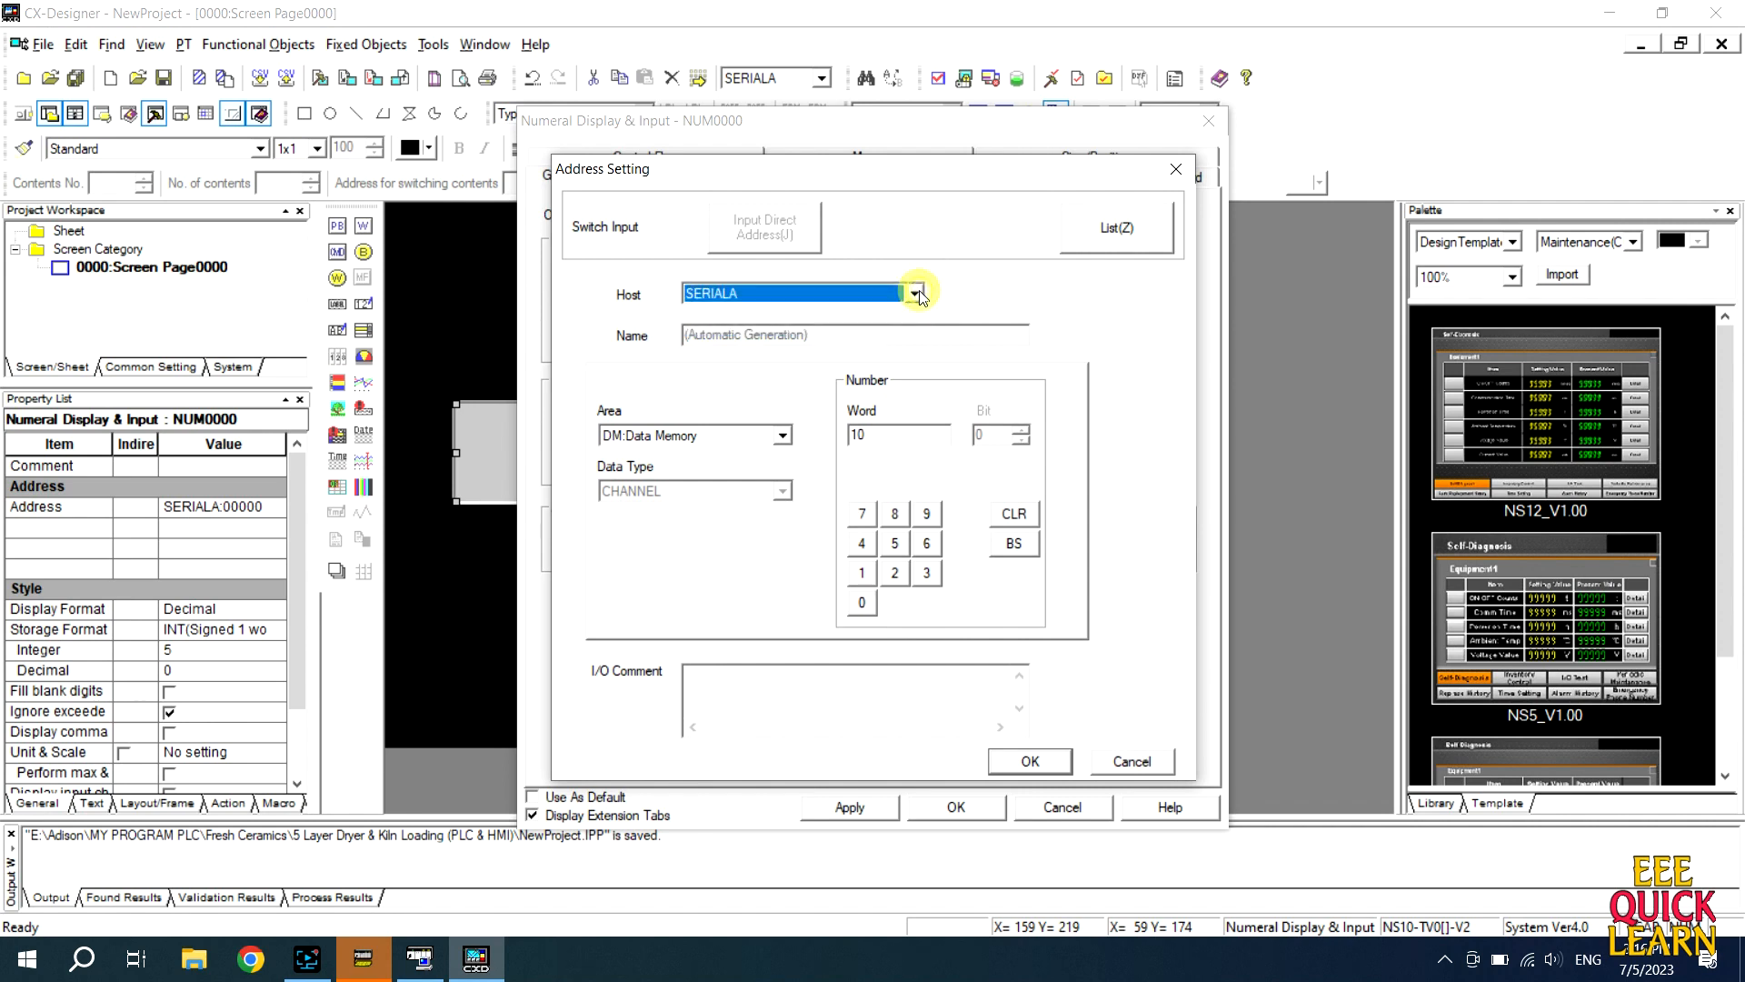
pyautogui.click(1025, 757)
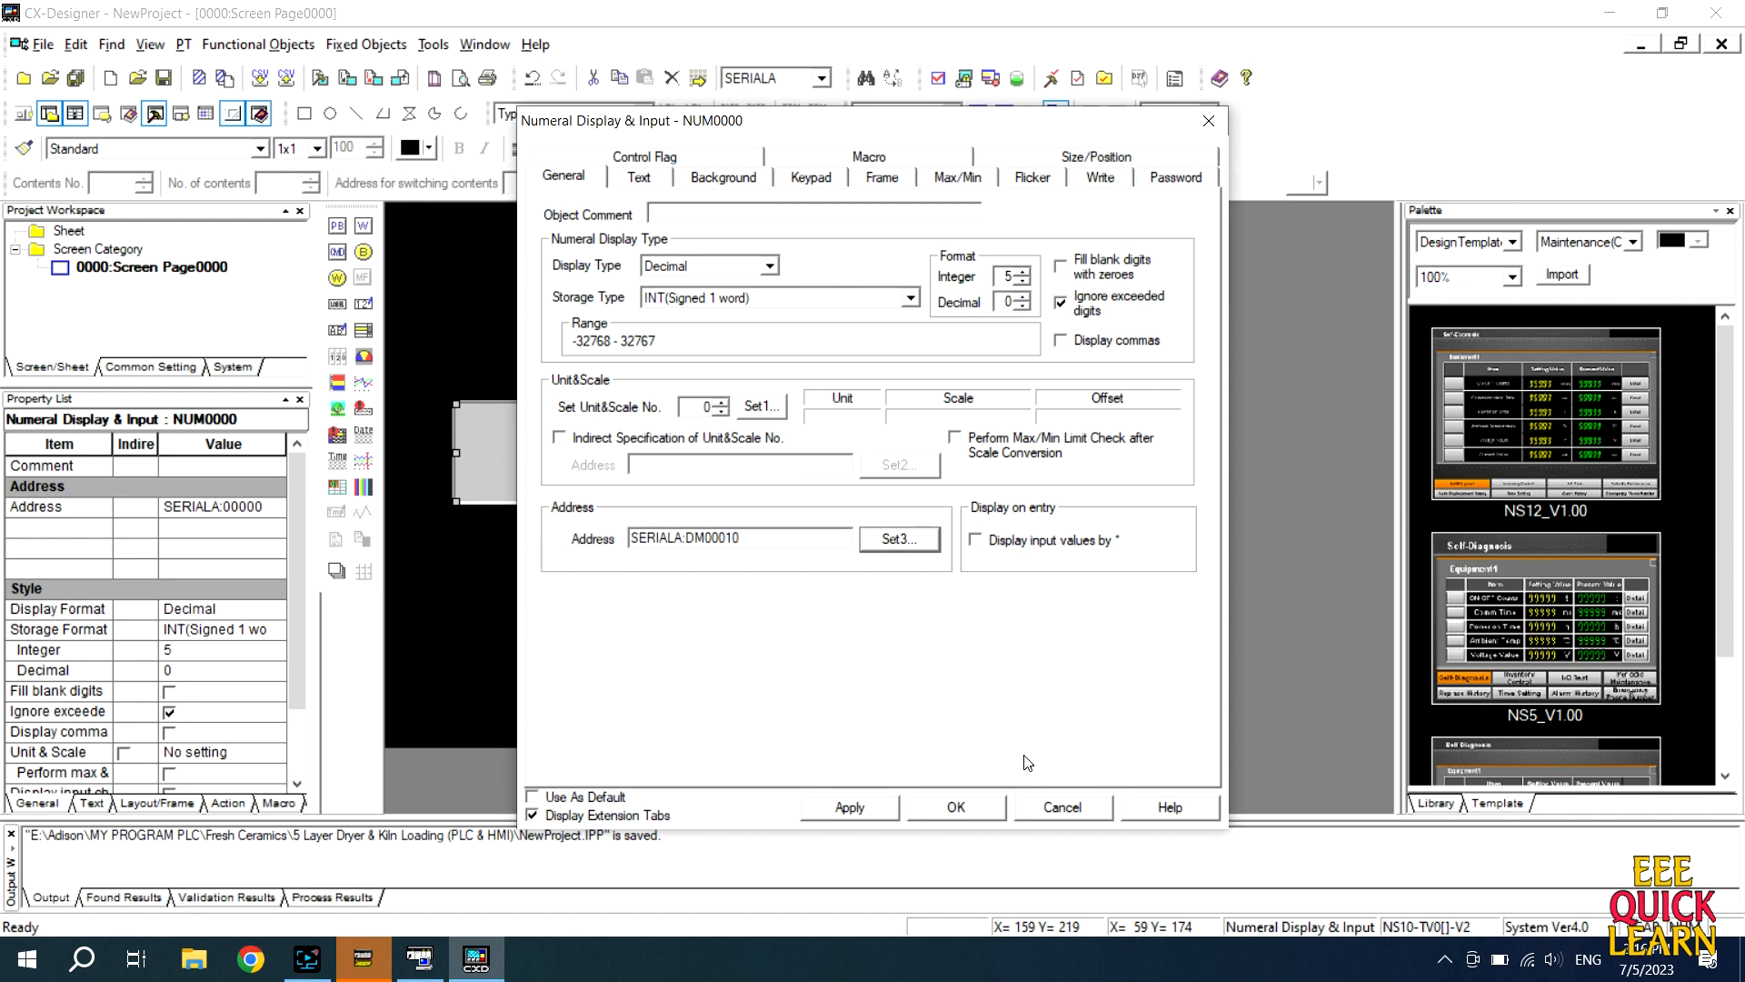
pyautogui.click(777, 219)
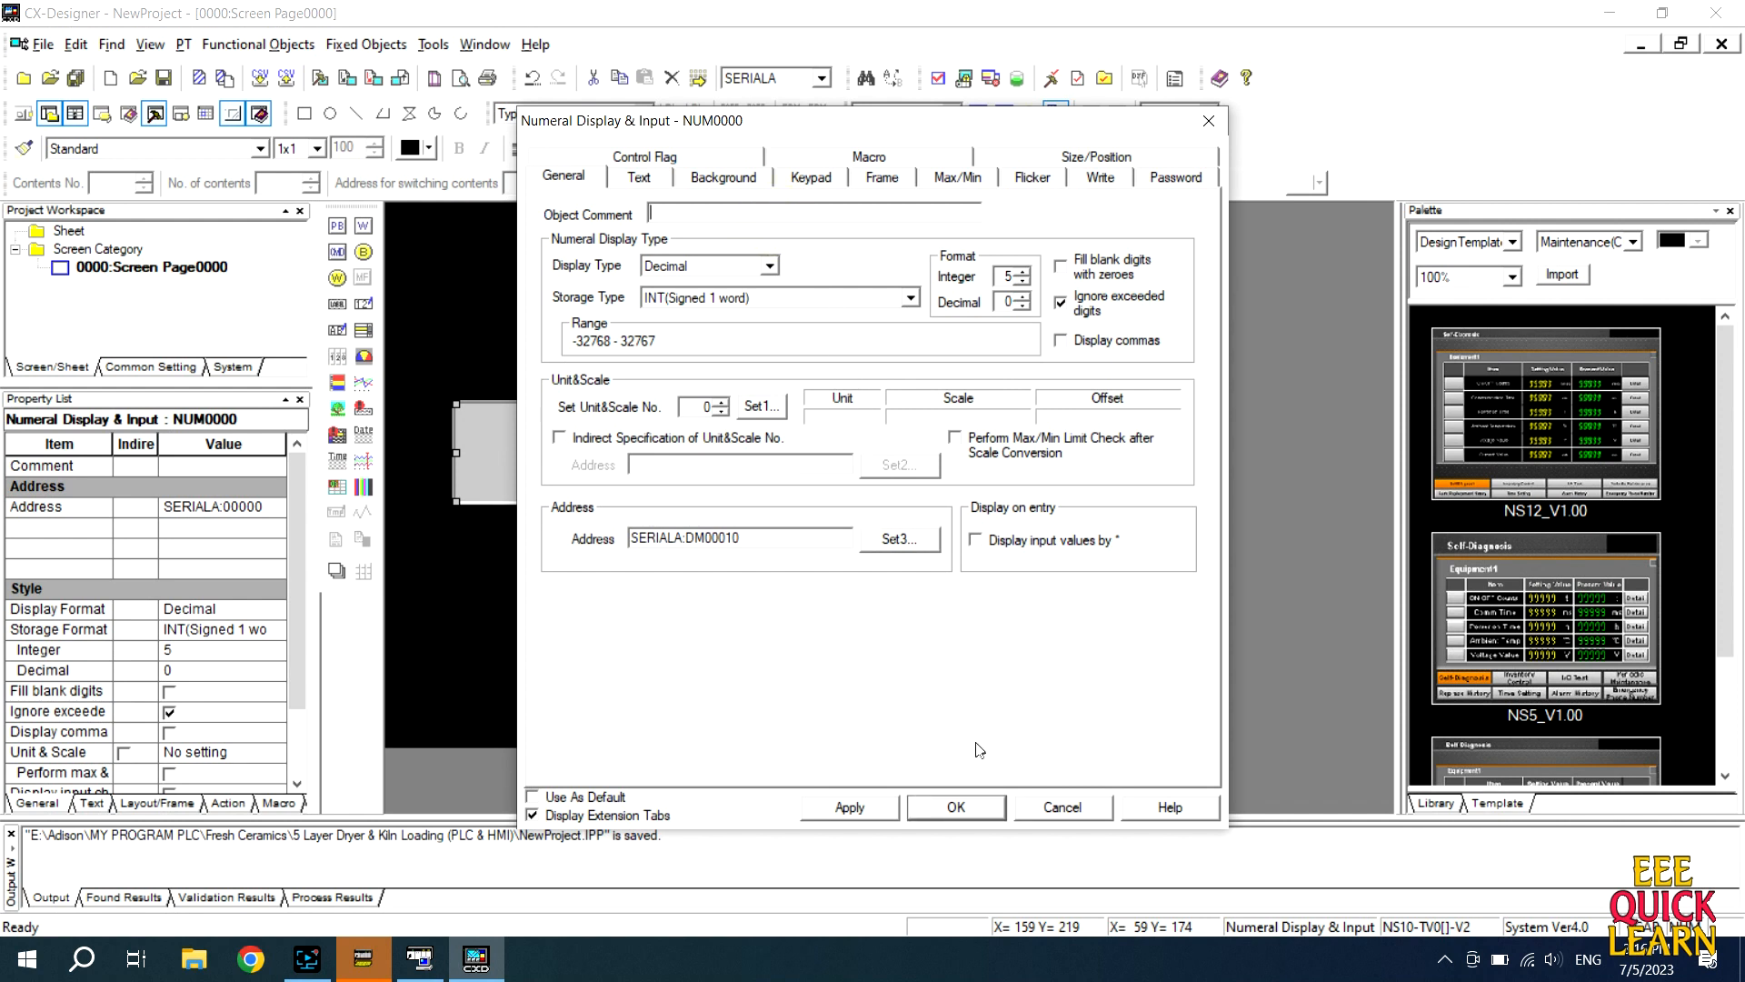
pyautogui.click(959, 806)
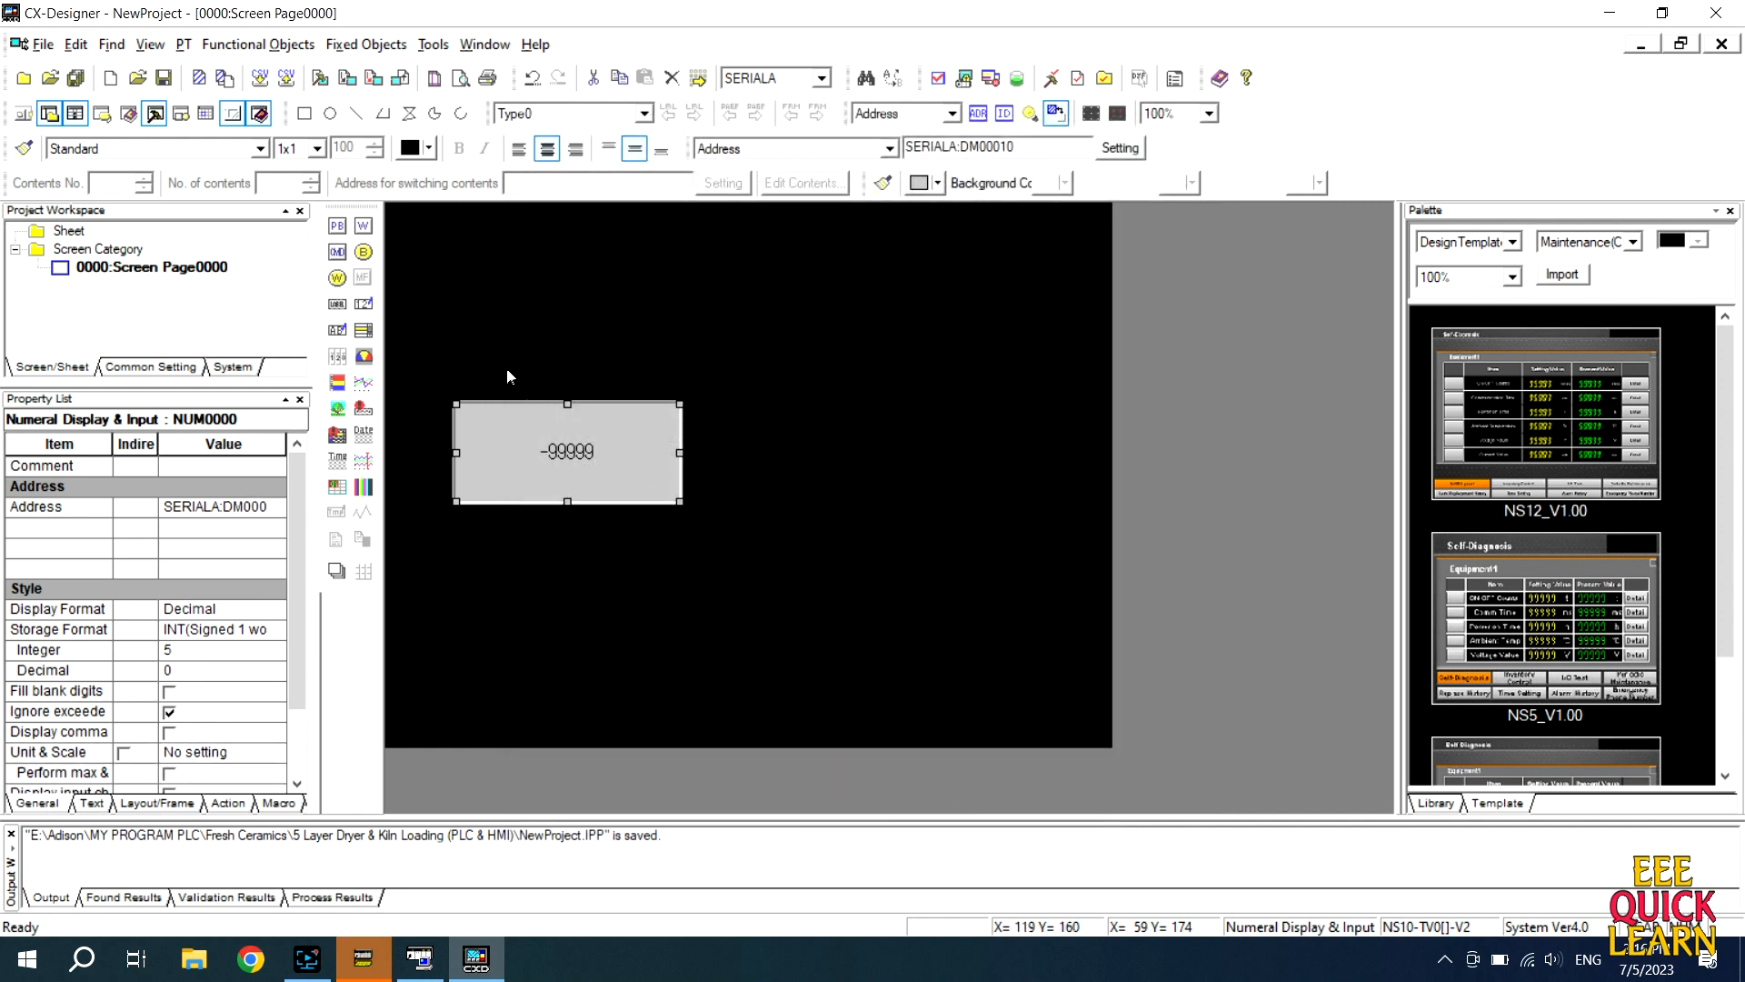
# - Draw a bit lamp on the screen at about X 475, Y 73
pyautogui.click(363, 251)
pyautogui.moveTo(925, 286)
pyautogui.mouseDown()
pyautogui.moveTo(1021, 372)
pyautogui.moveTo(975, 378)
pyautogui.mouseUp()
pyautogui.click(975, 371)
# - Set the bit lamp's OFF color to red and its ON color to green, and open its label settings
pyautogui.doubleClick(974, 378)
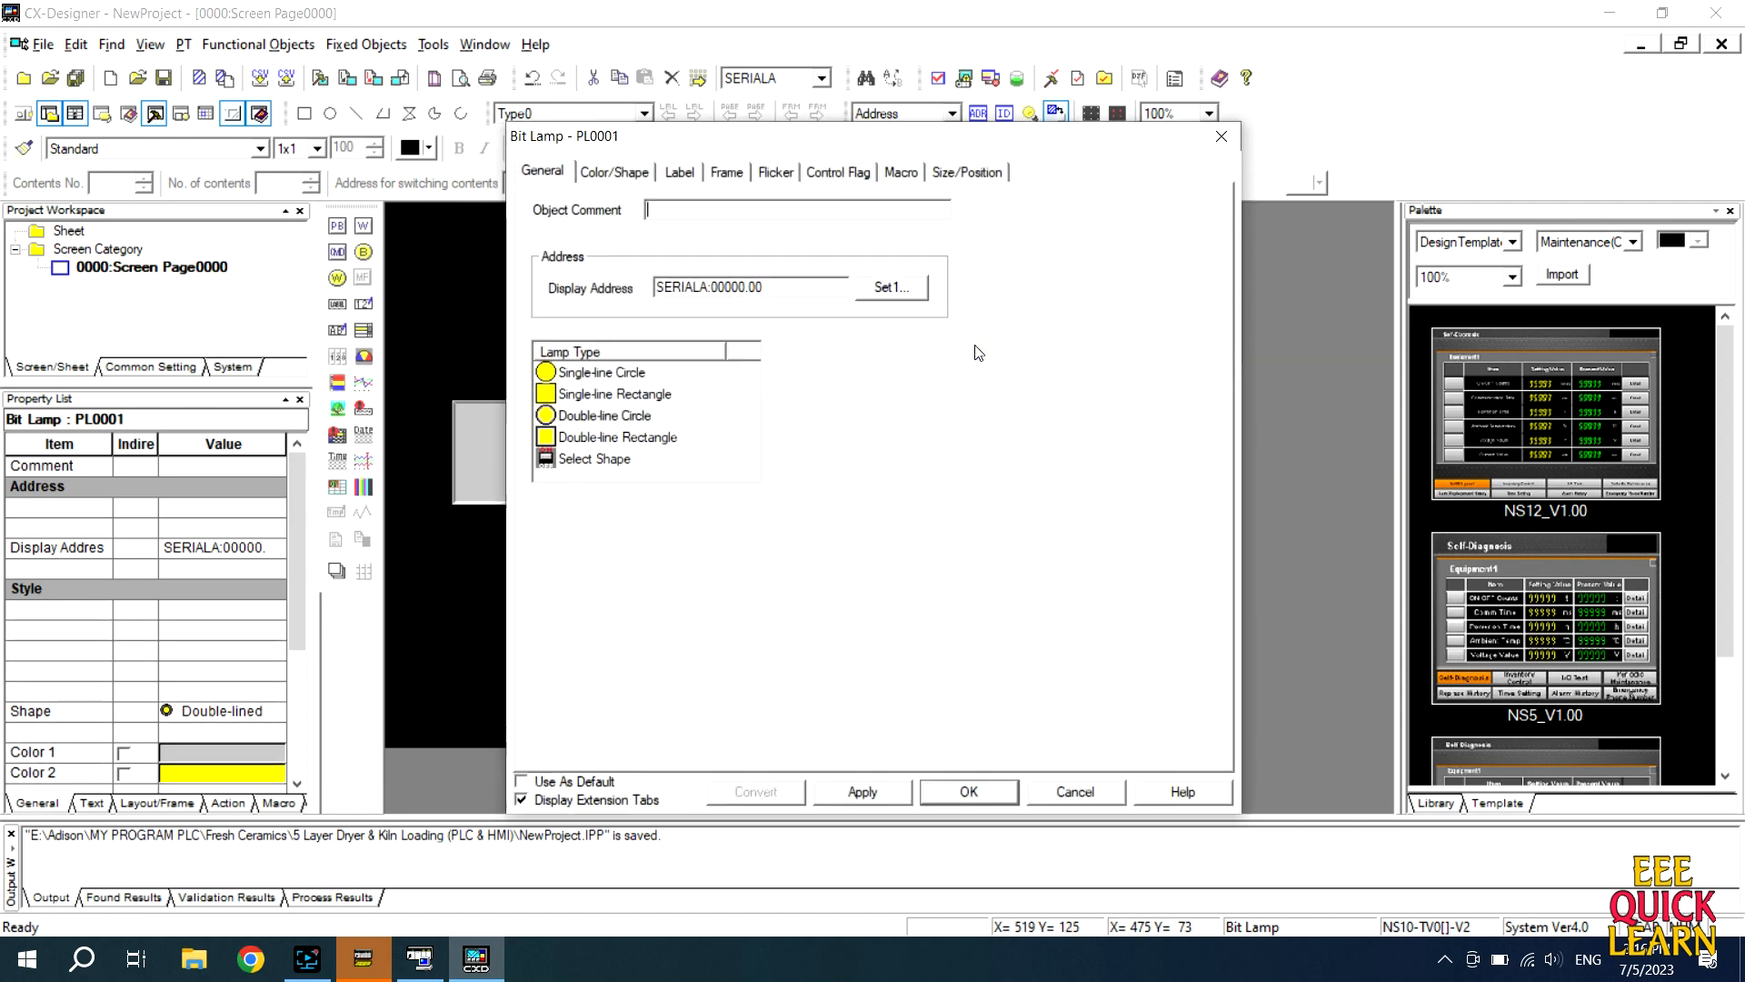
pyautogui.click(615, 172)
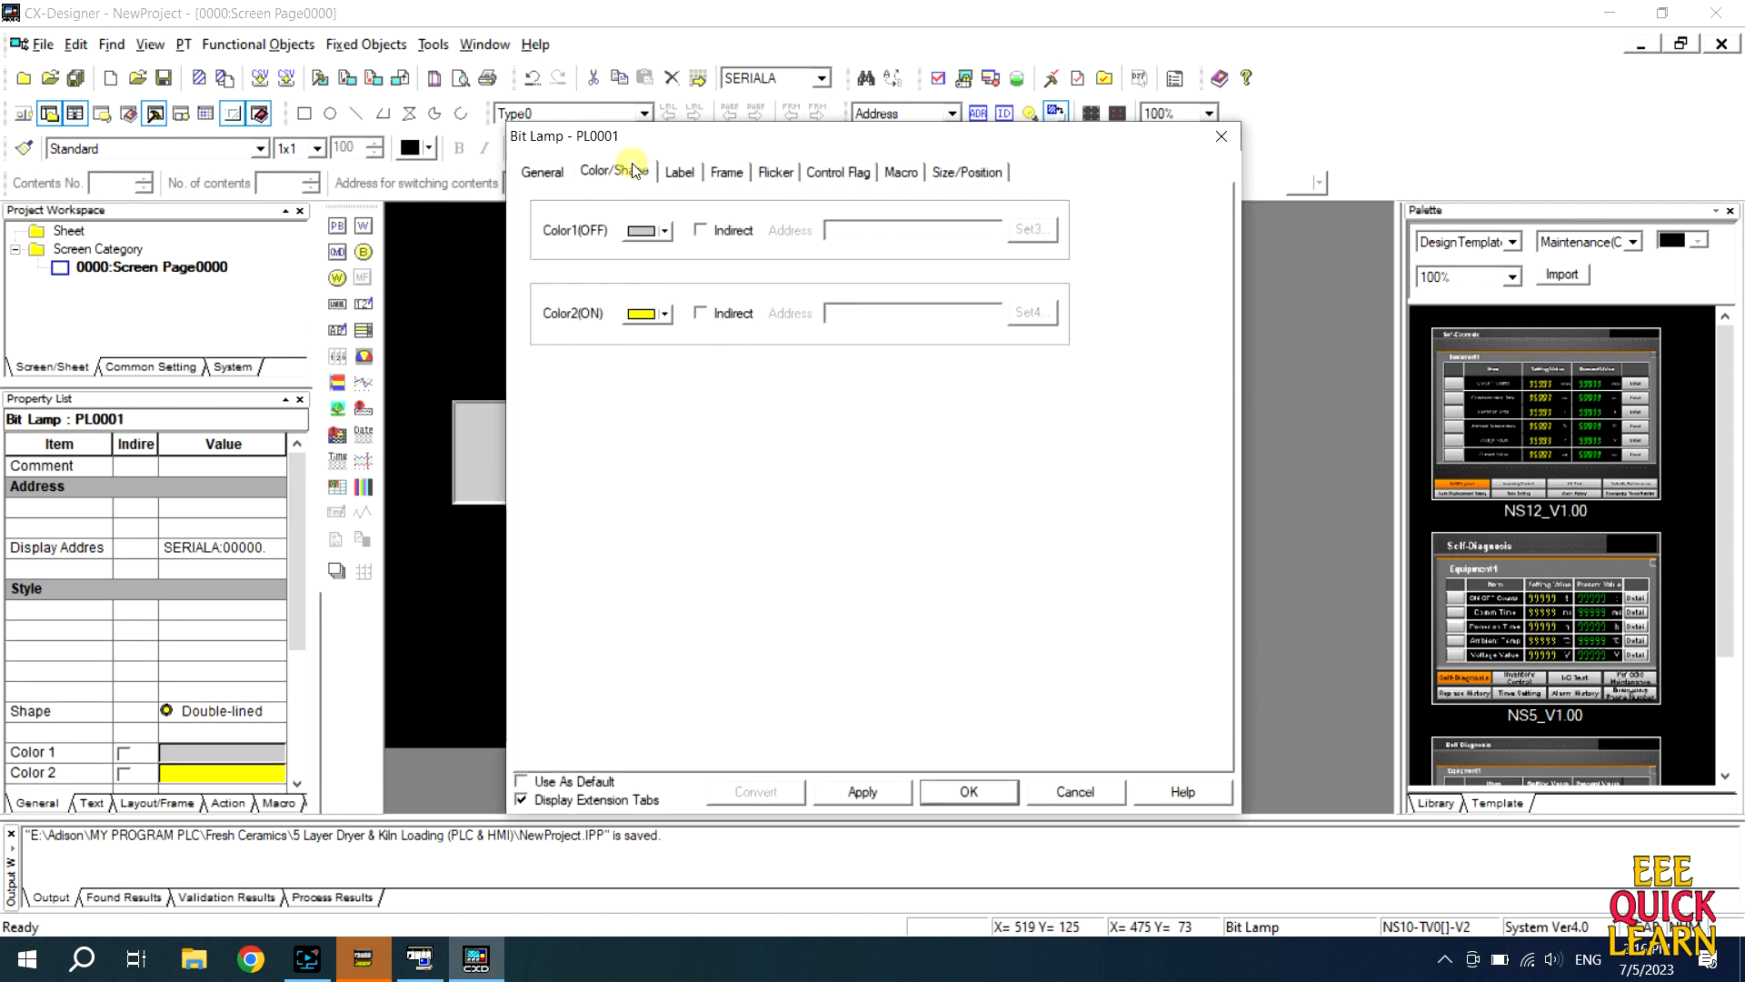
pyautogui.click(664, 233)
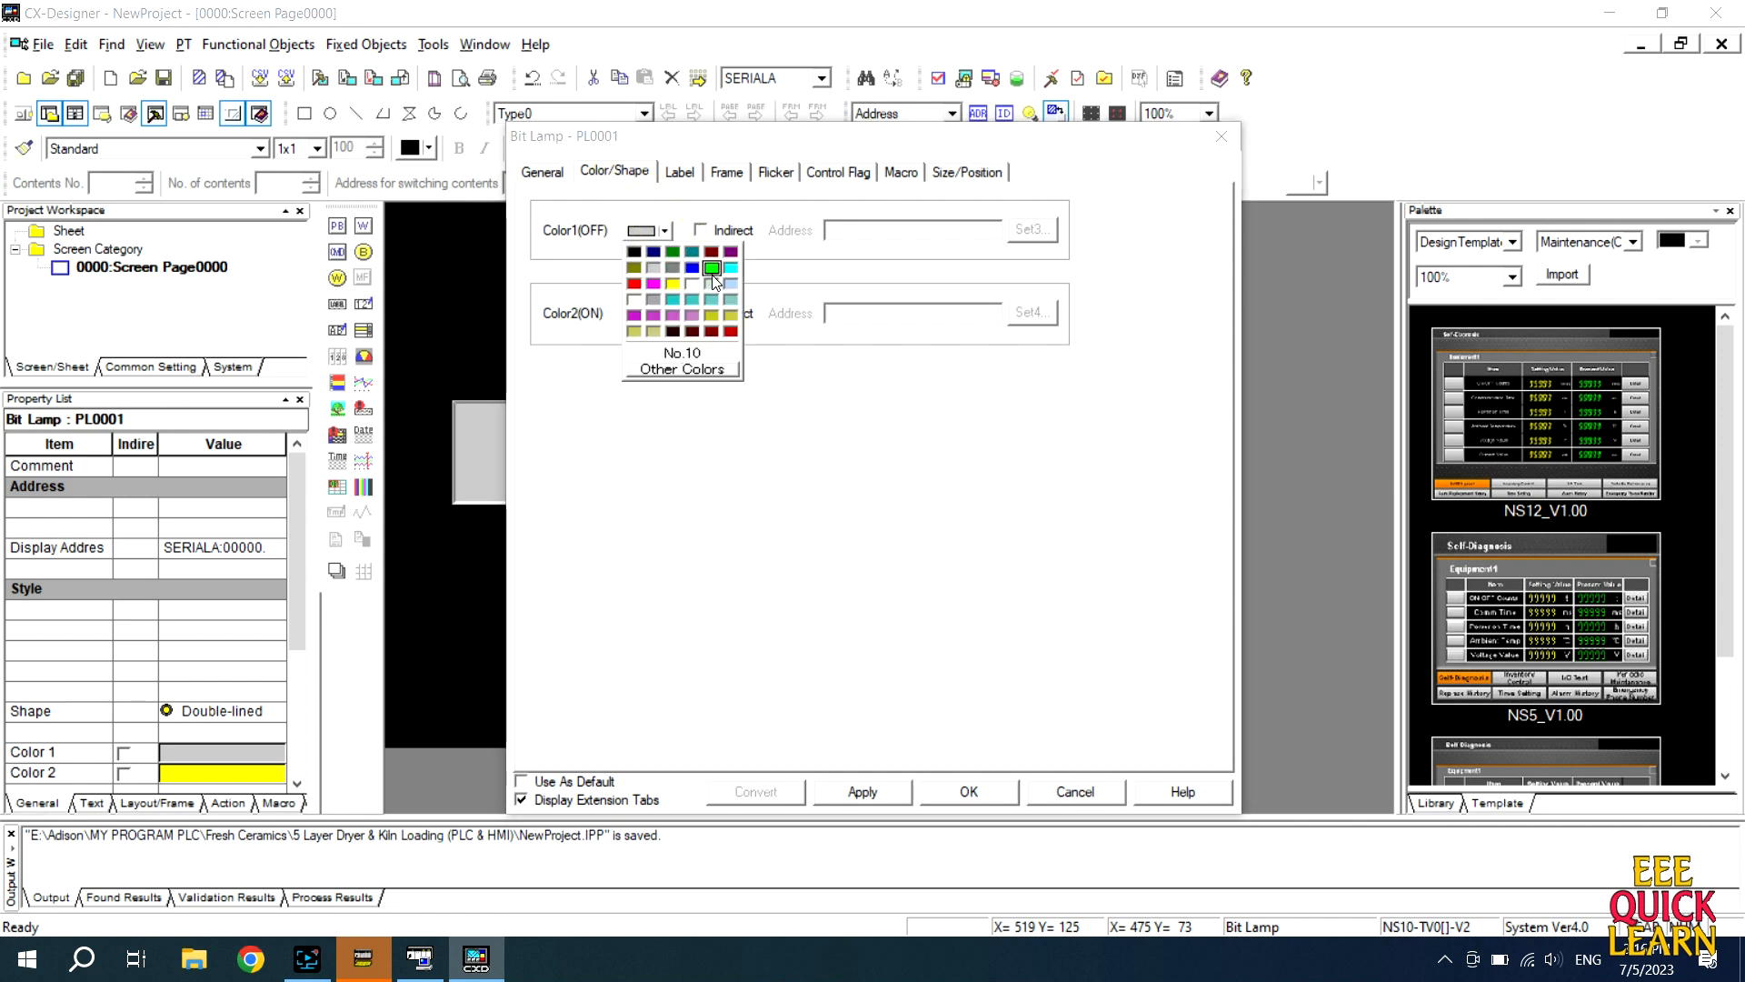
pyautogui.click(637, 283)
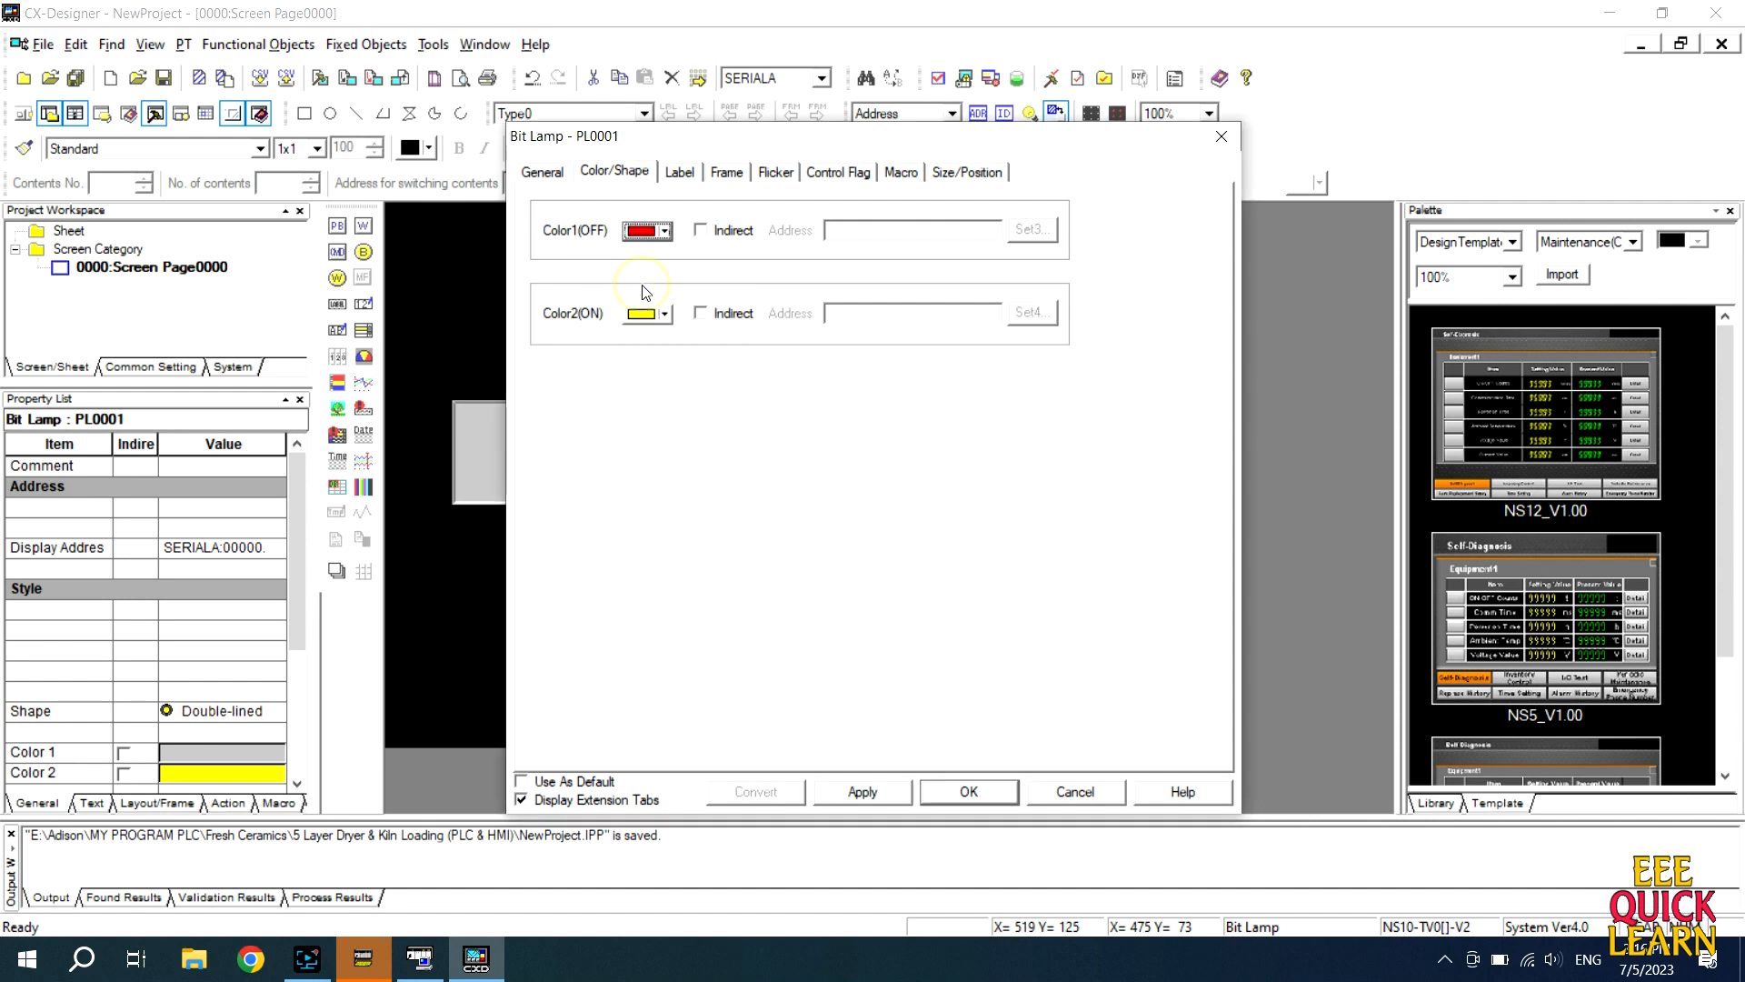
pyautogui.click(665, 314)
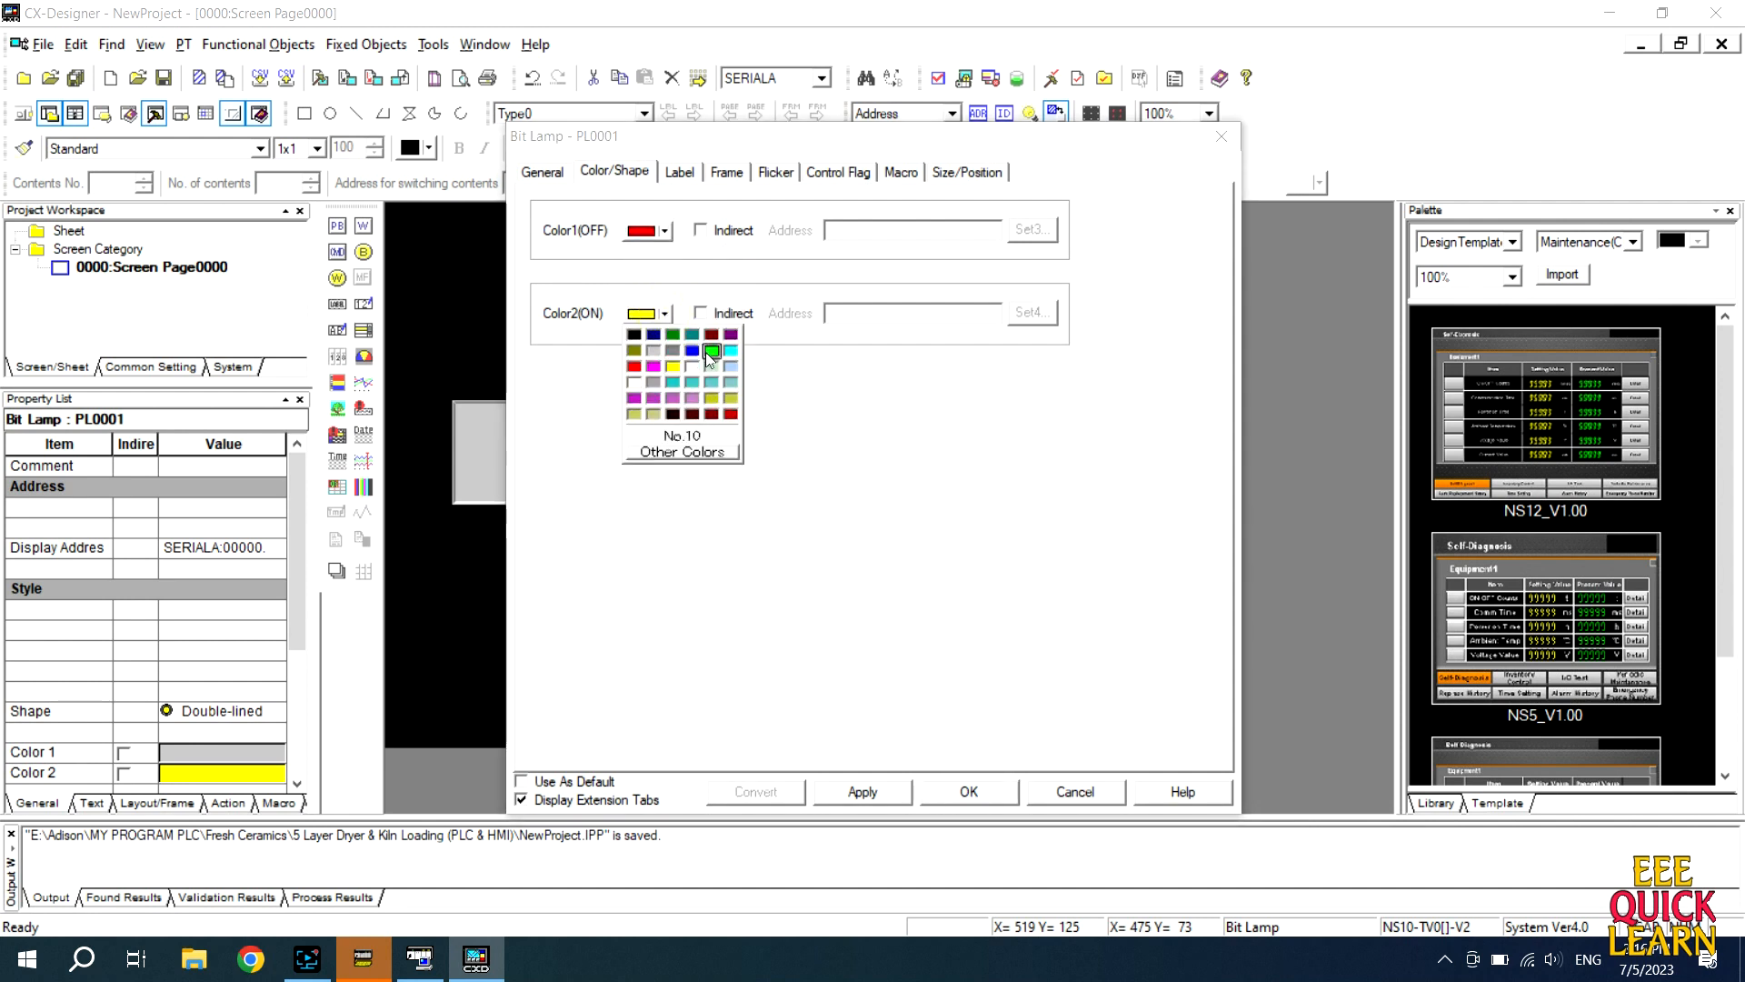
pyautogui.click(711, 351)
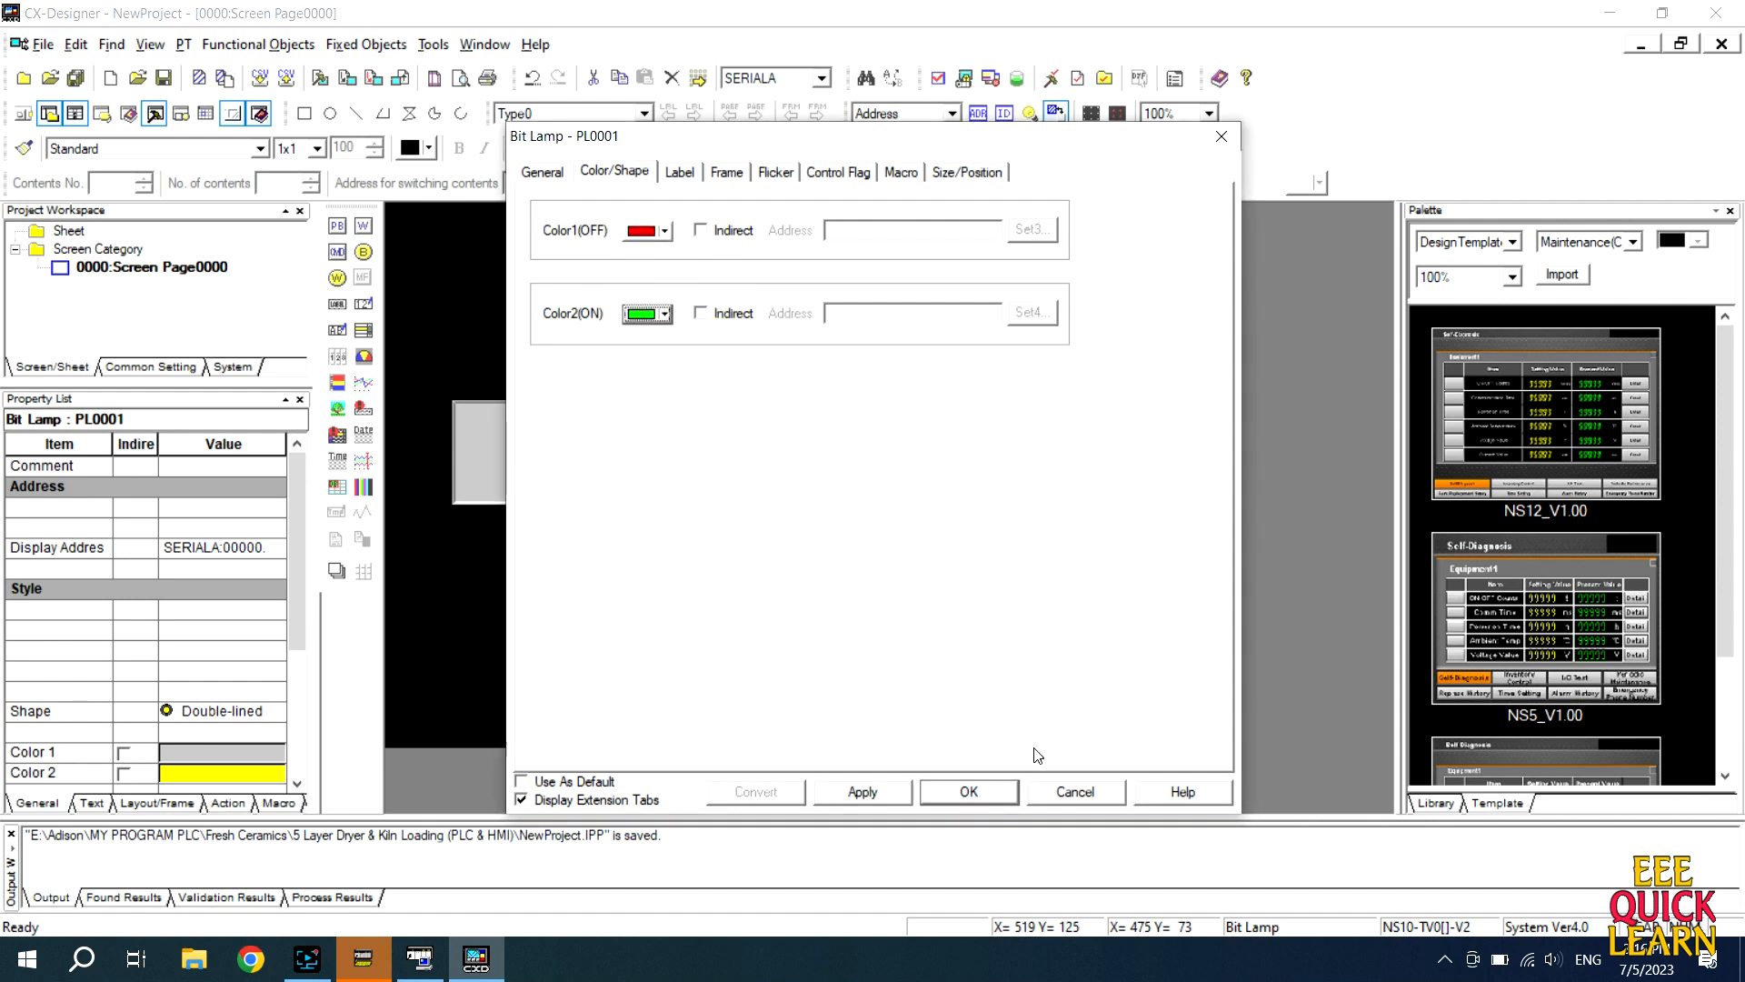
pyautogui.click(673, 171)
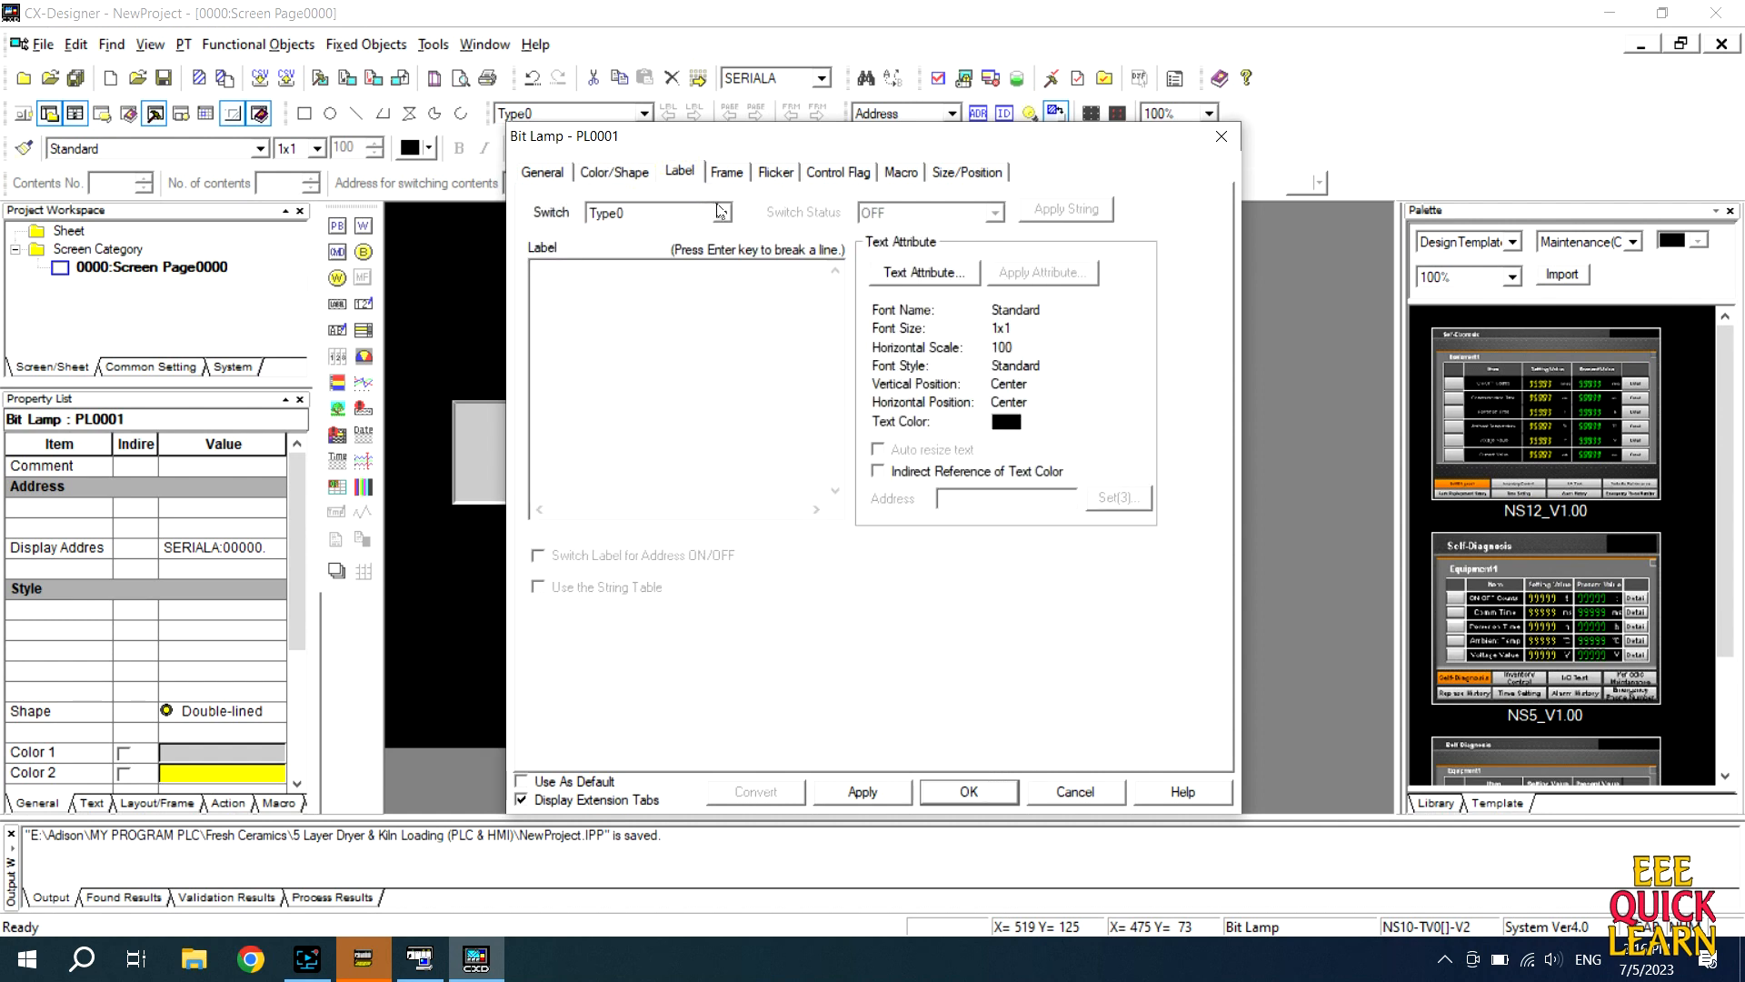
pyautogui.click(694, 273)
pyautogui.write('OFF')
pyautogui.click(723, 214)
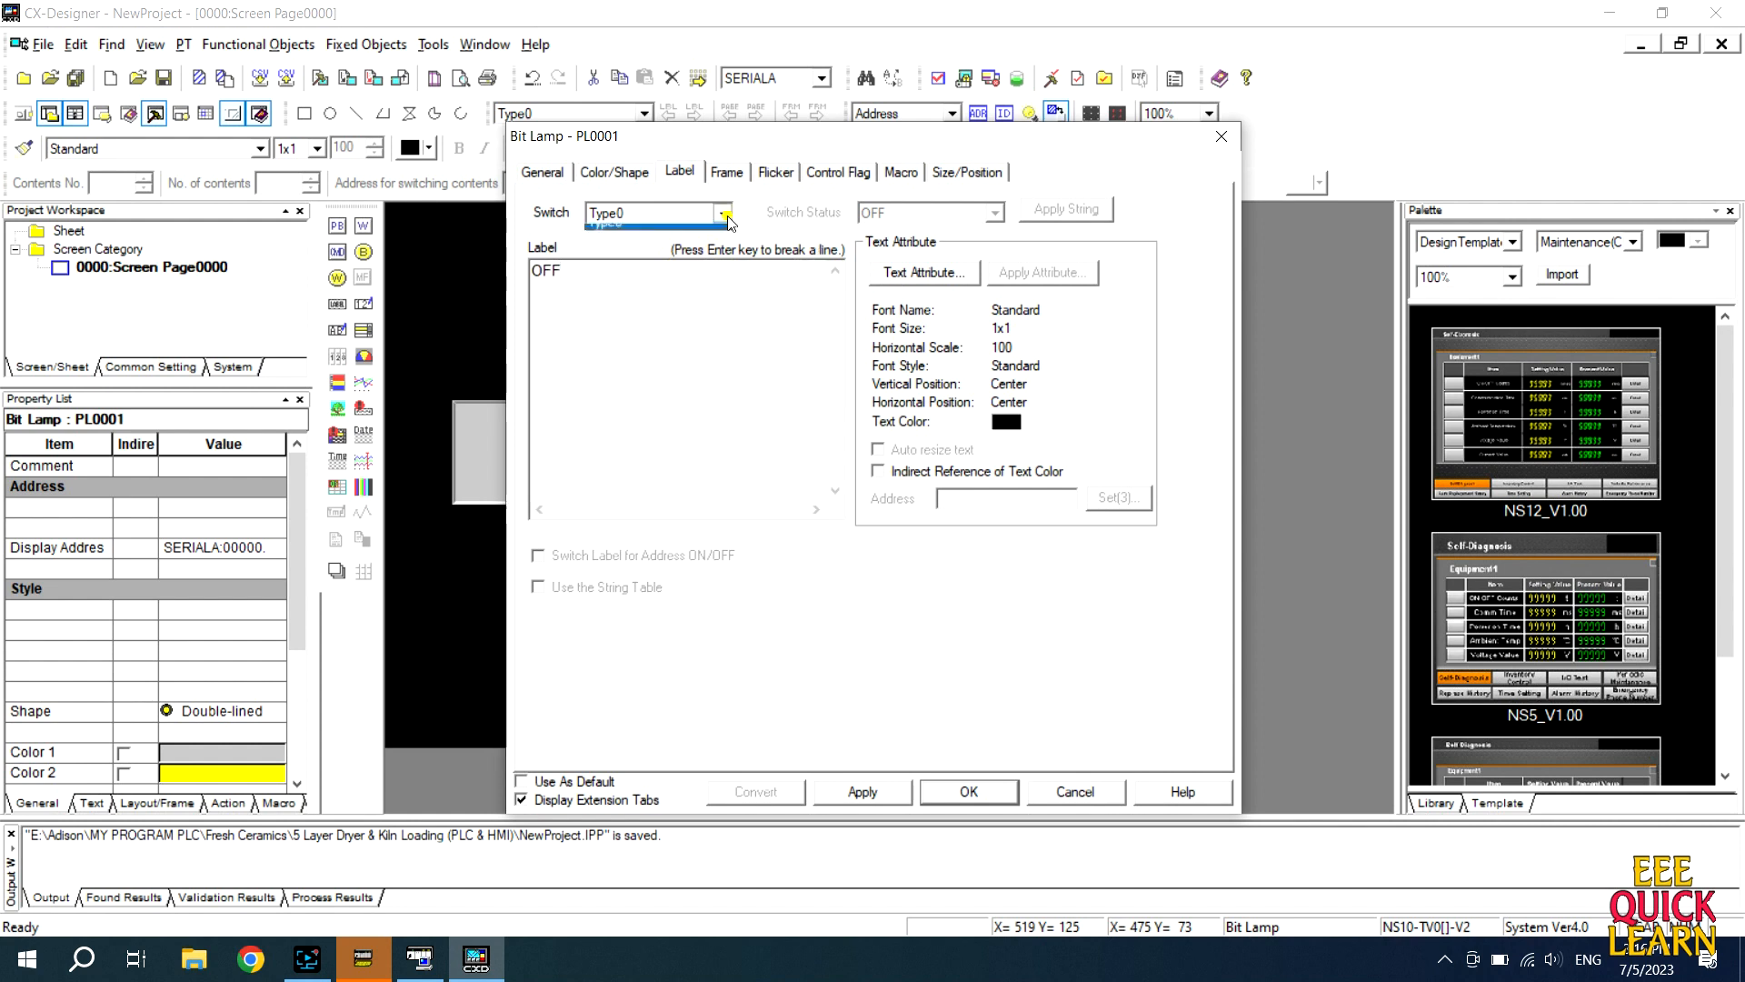
pyautogui.click(784, 232)
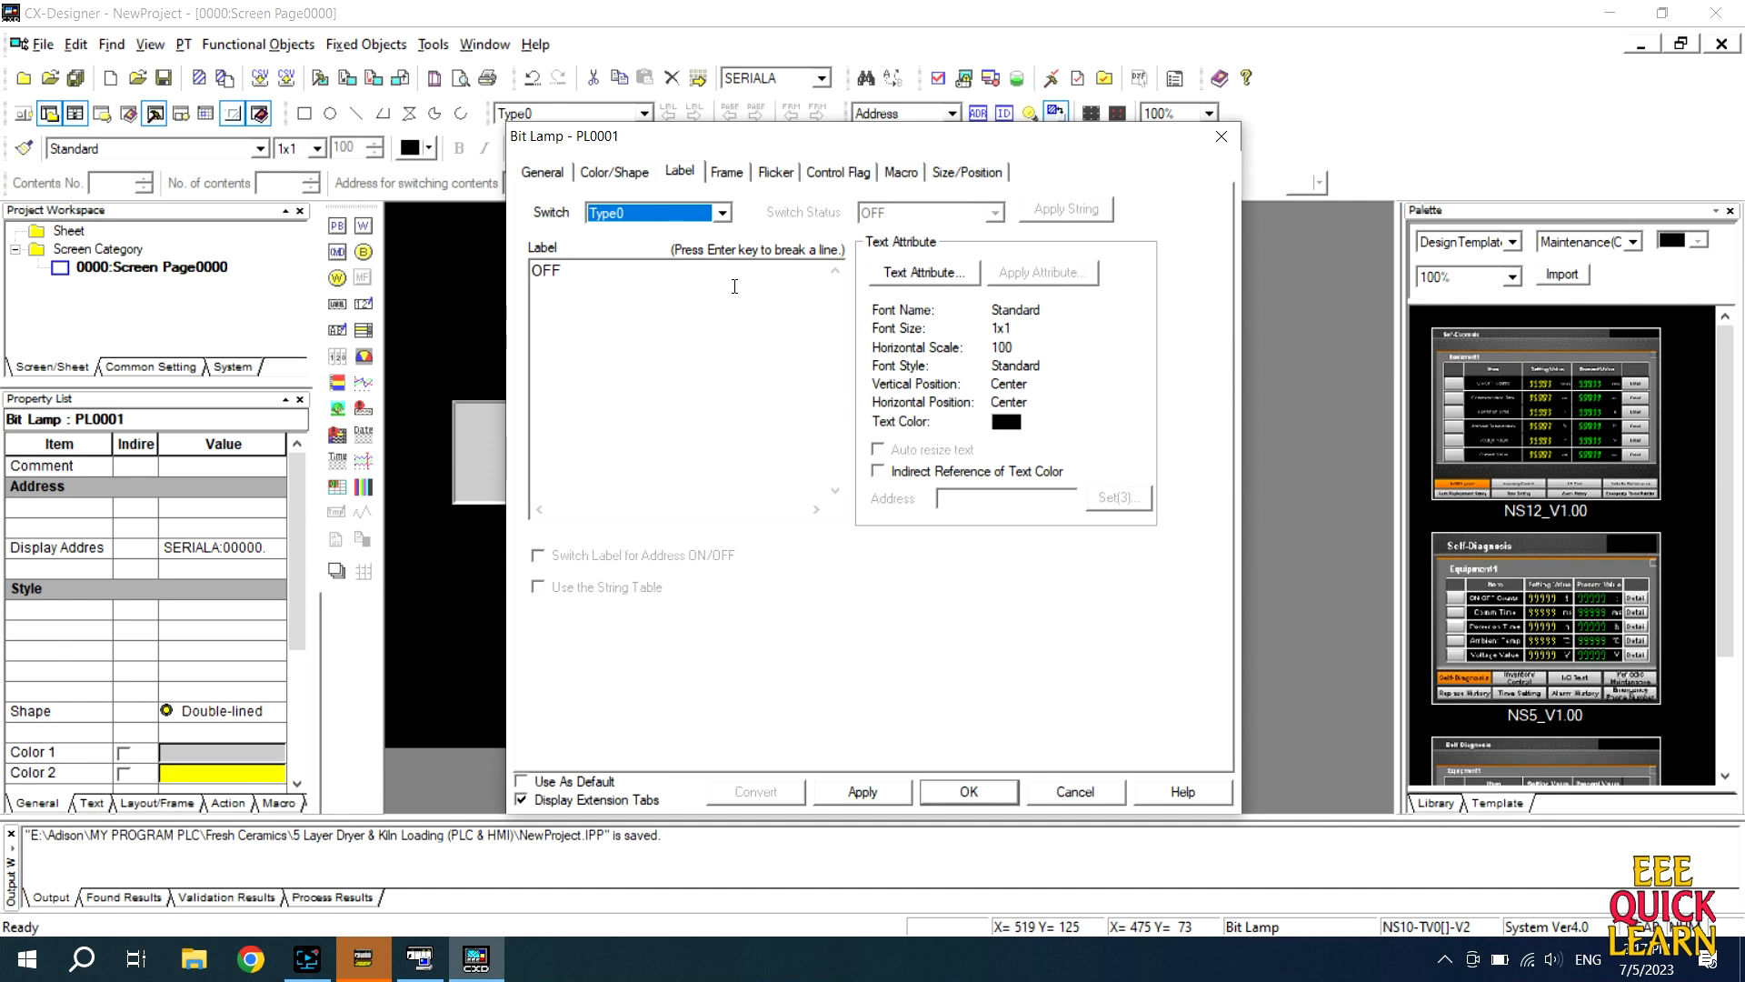
pyautogui.press('Tab')
pyautogui.press('BackSpace')
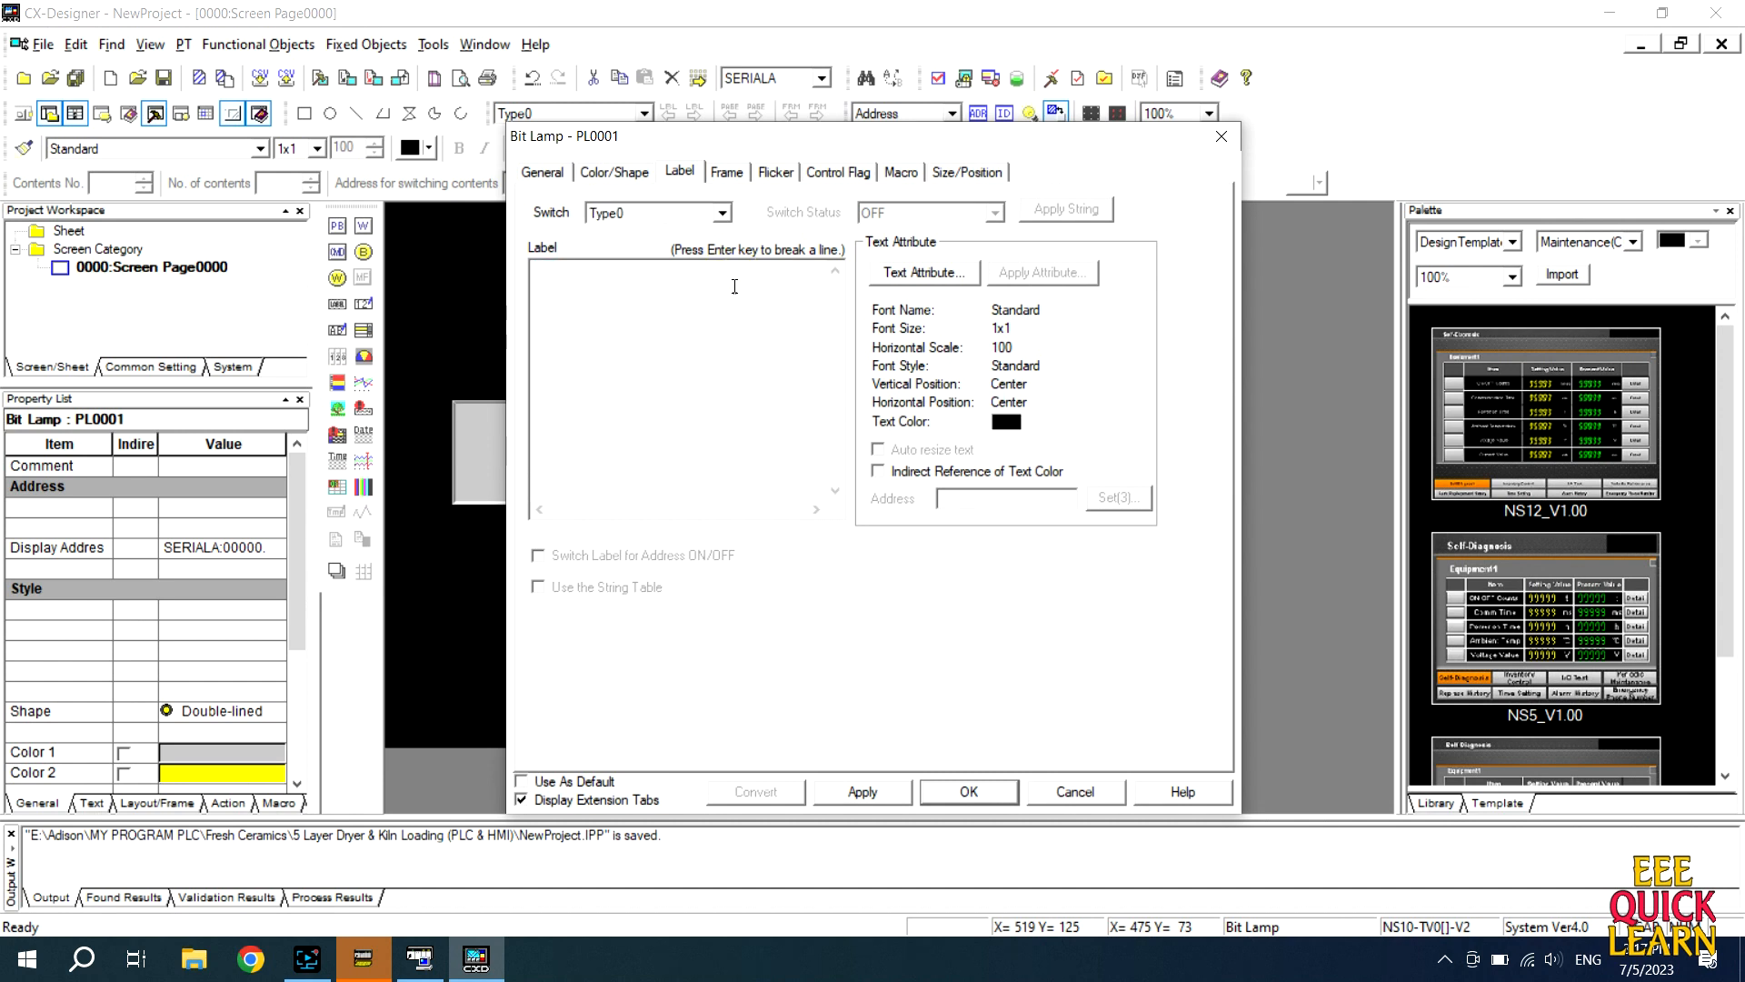
# - Keep the label switch at Type0 and enter LIGHT-1 as the bit lamp's label
pyautogui.click(722, 213)
pyautogui.click(722, 213)
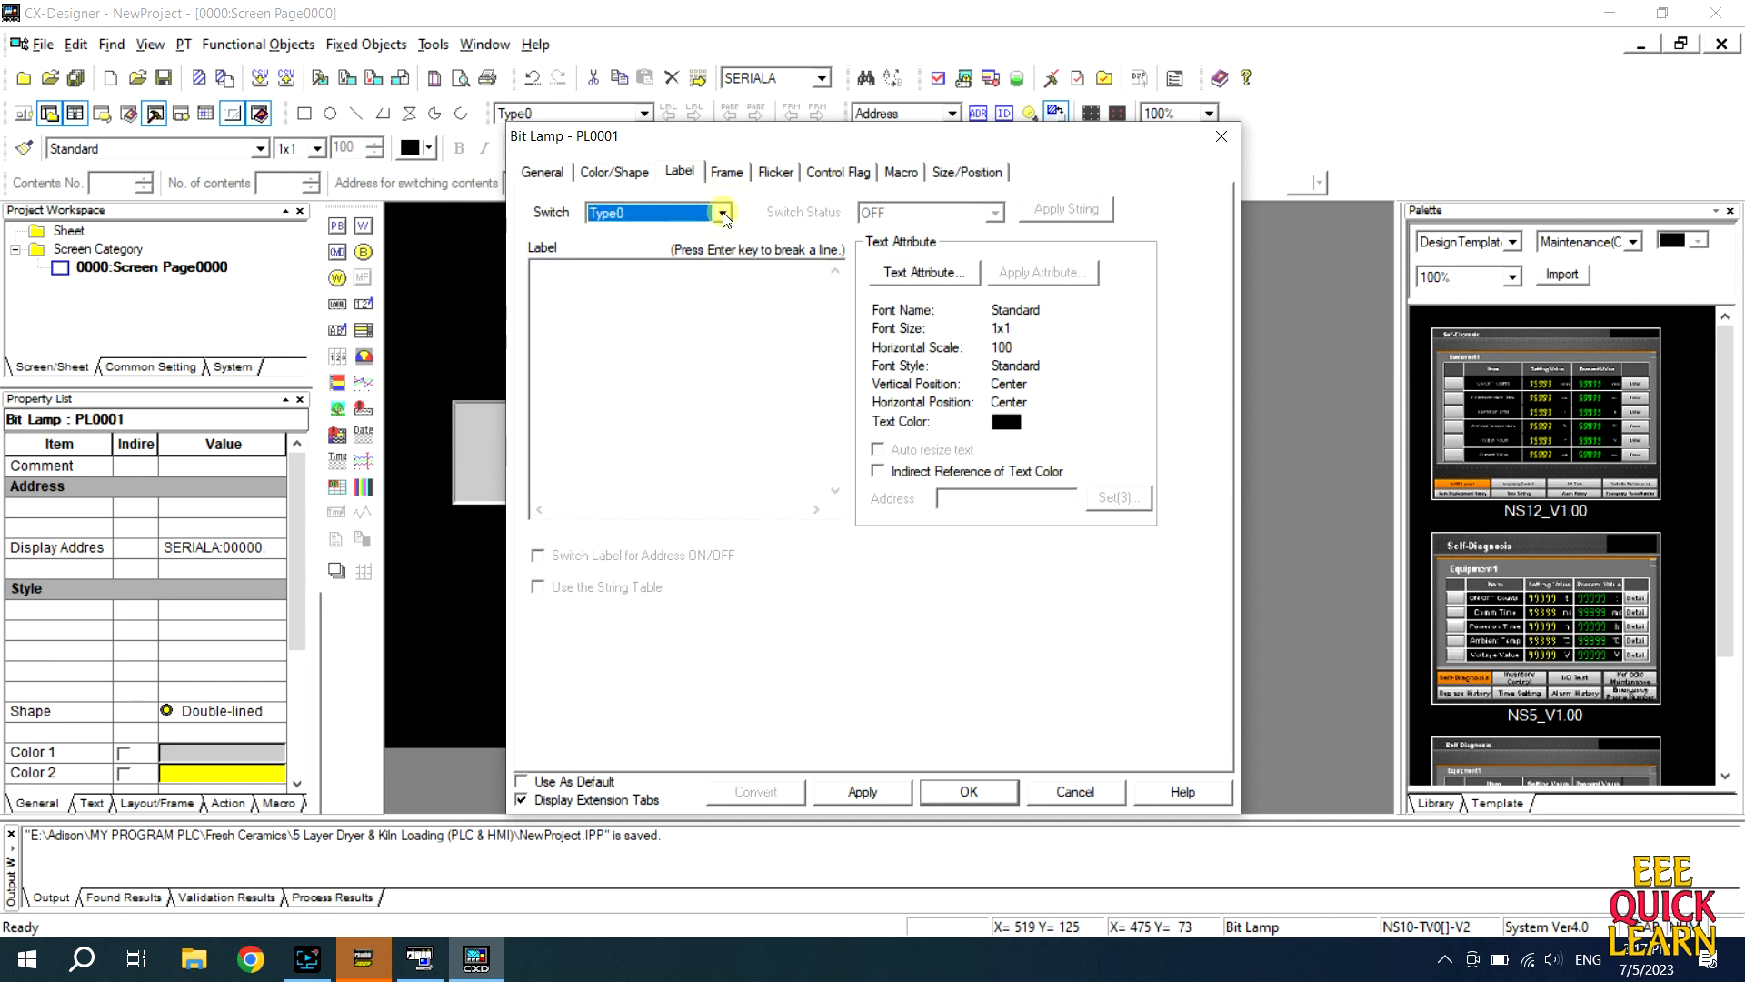
pyautogui.click(667, 299)
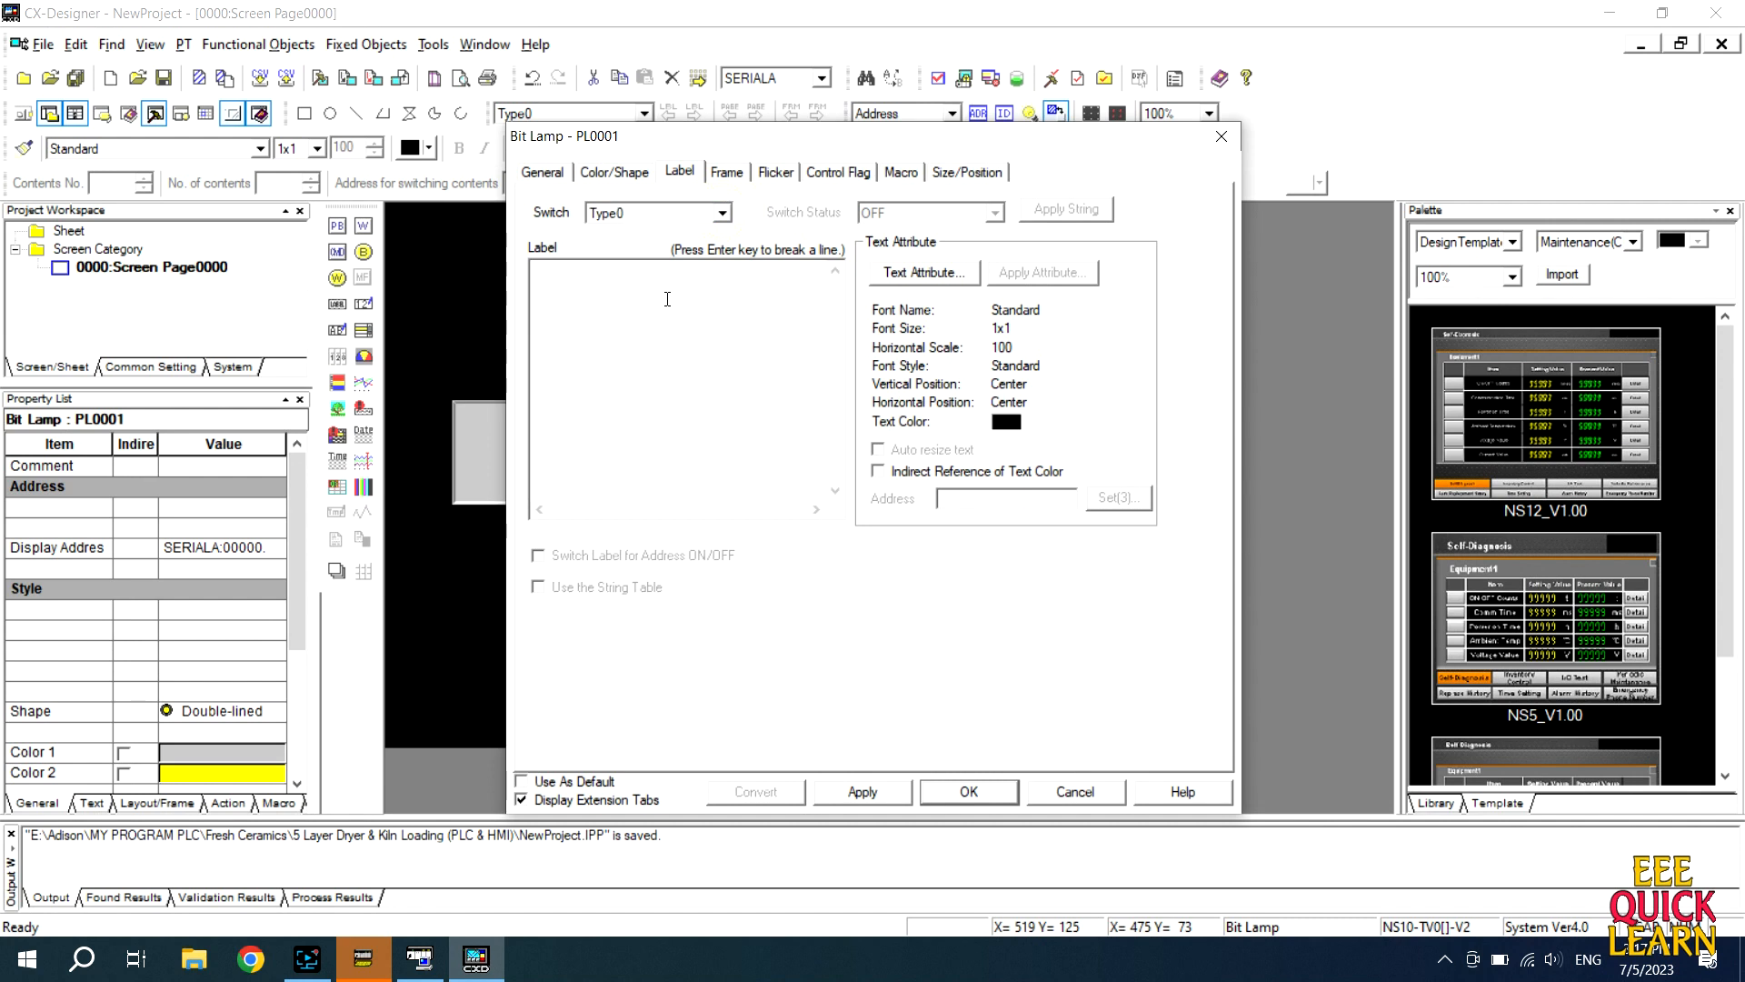
pyautogui.write('LIGHT-')
# - Review the bit lamp's frame, flicker, control flag, macro, size and position settings
pyautogui.click(744, 178)
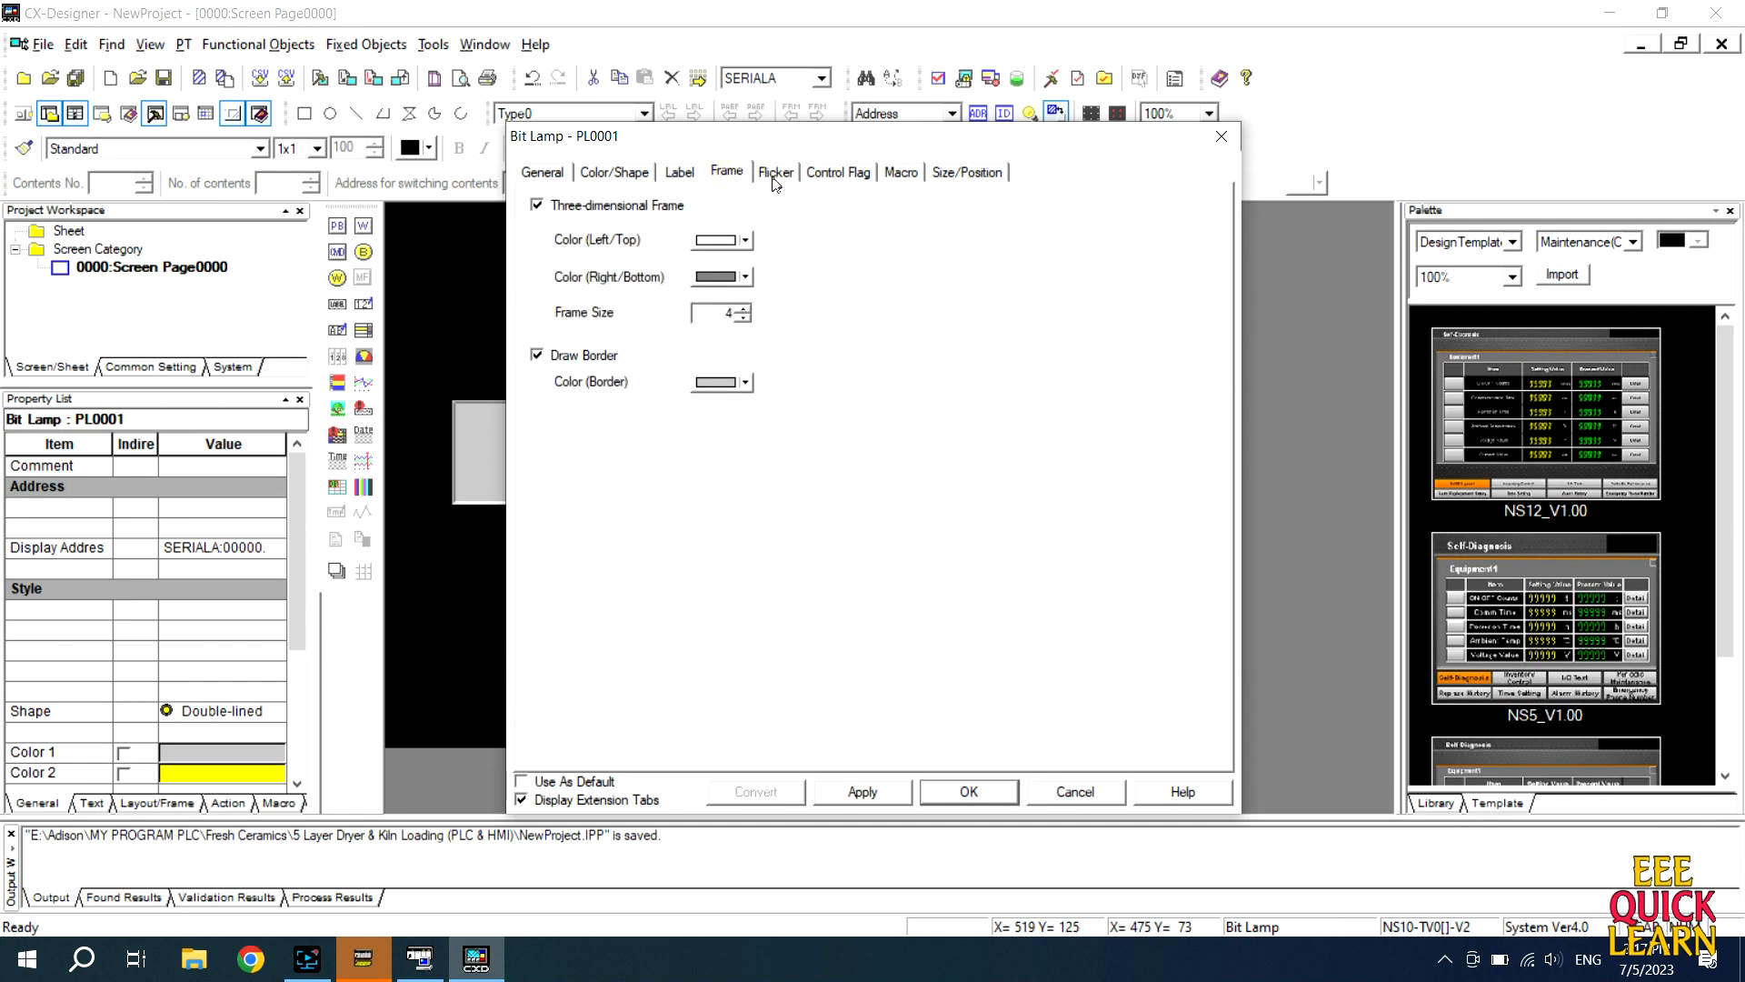
pyautogui.click(777, 180)
pyautogui.click(820, 178)
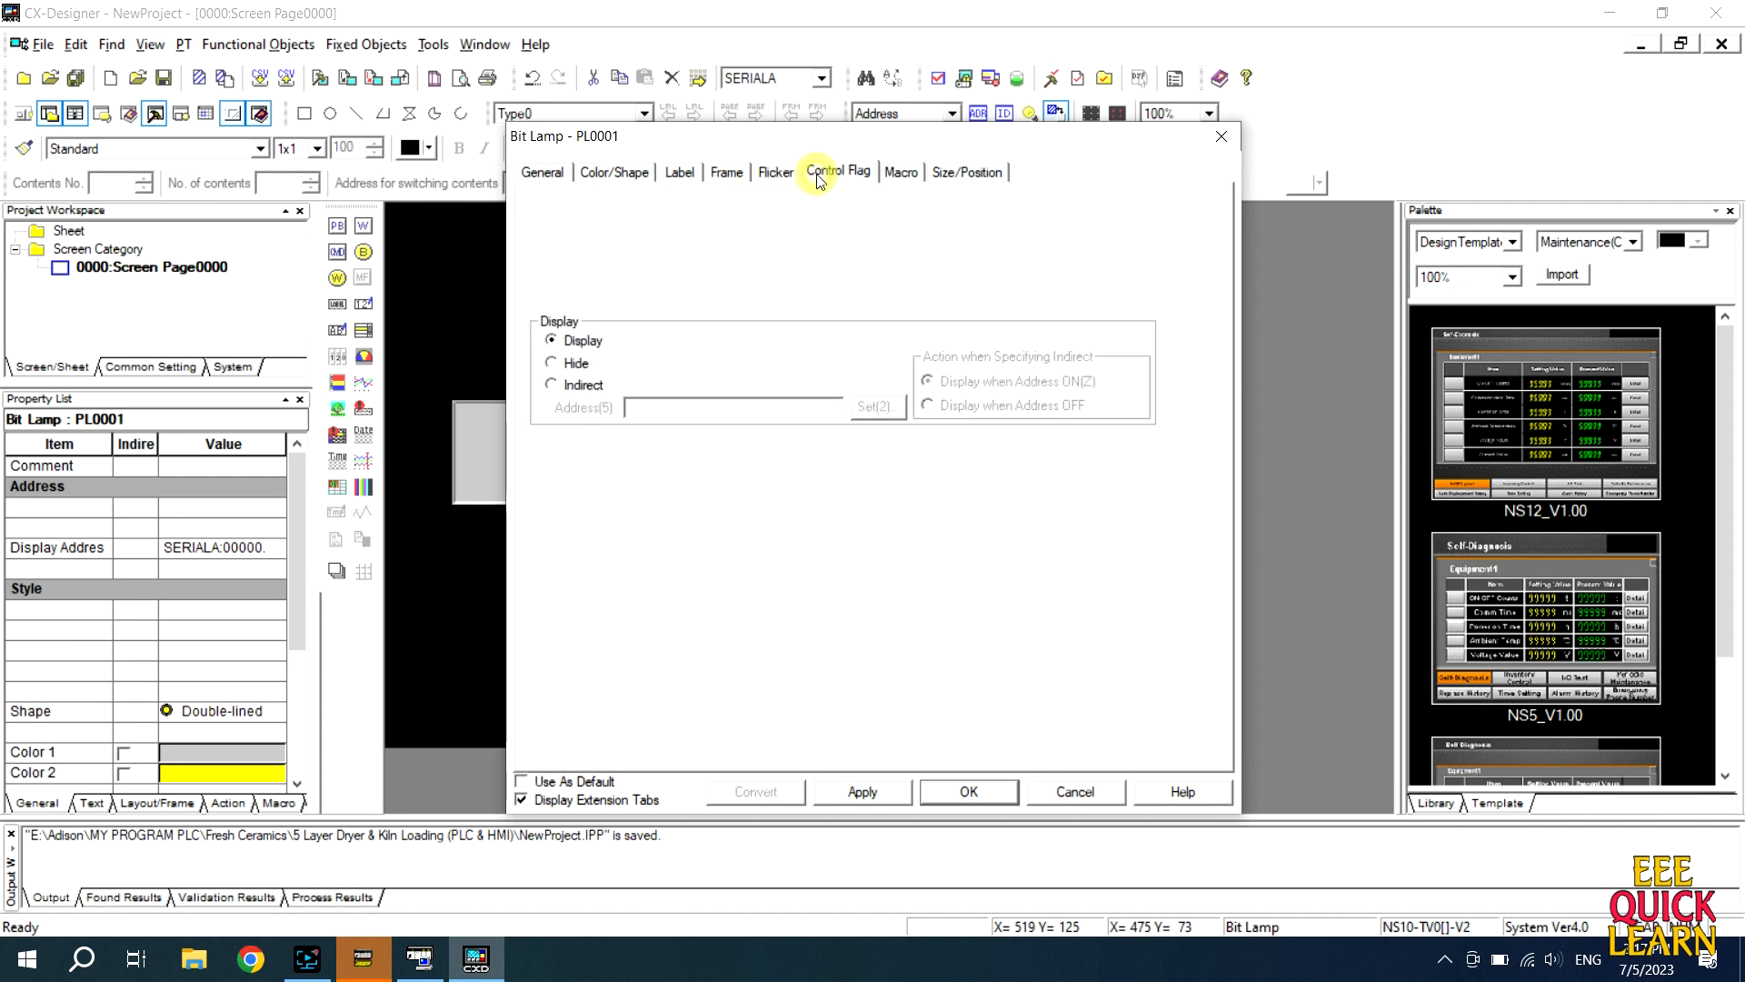
pyautogui.click(900, 174)
pyautogui.click(965, 179)
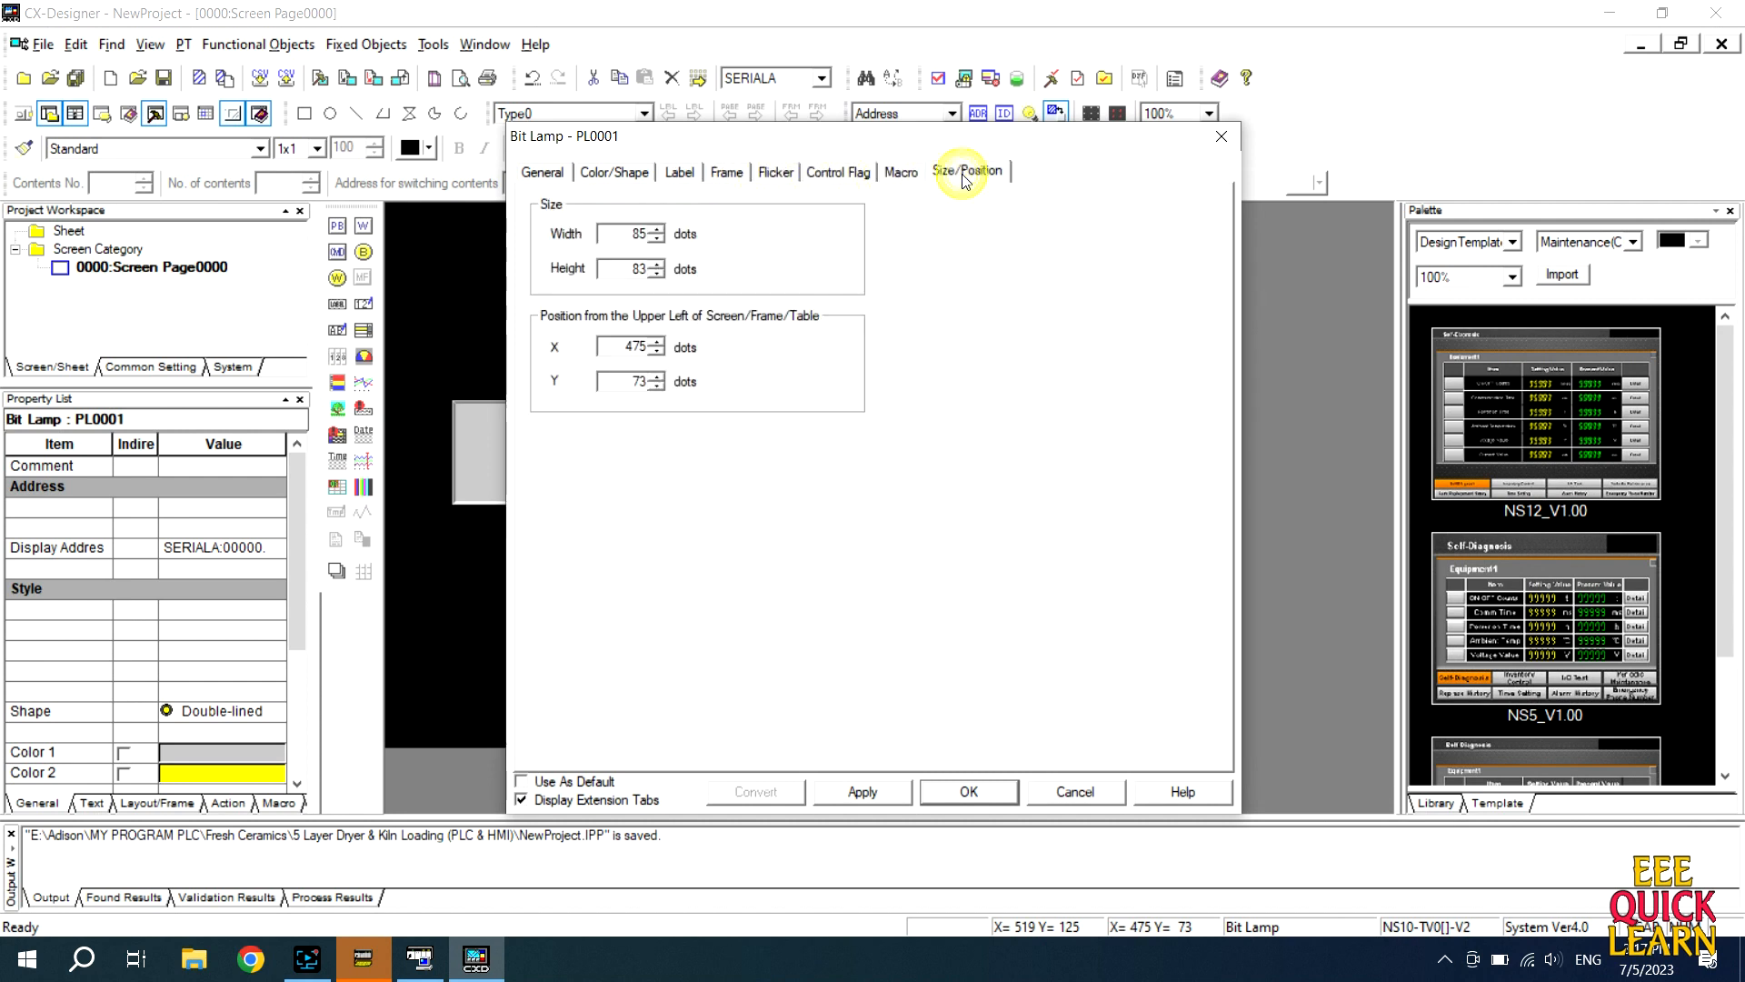
pyautogui.click(604, 175)
# - Set the bit lamp's display address to word 10000, bit 0 in the CIO:Common I/O Area on SERIALA
pyautogui.click(561, 179)
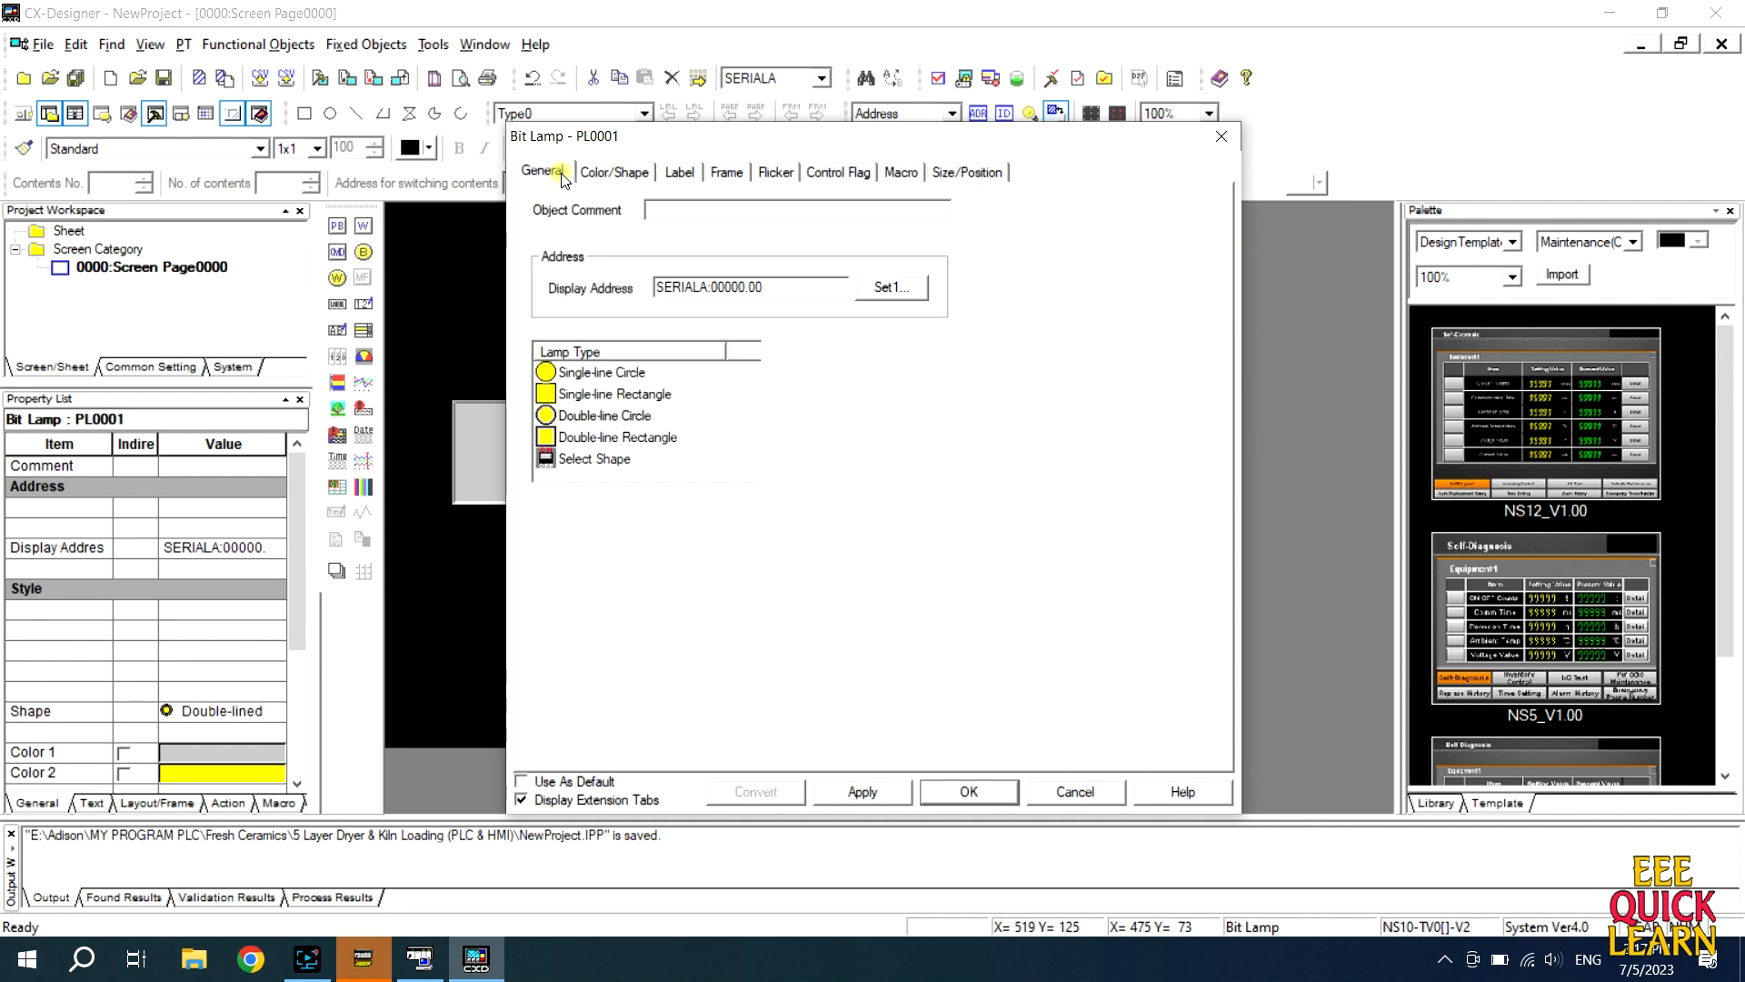
pyautogui.click(885, 289)
pyautogui.click(781, 434)
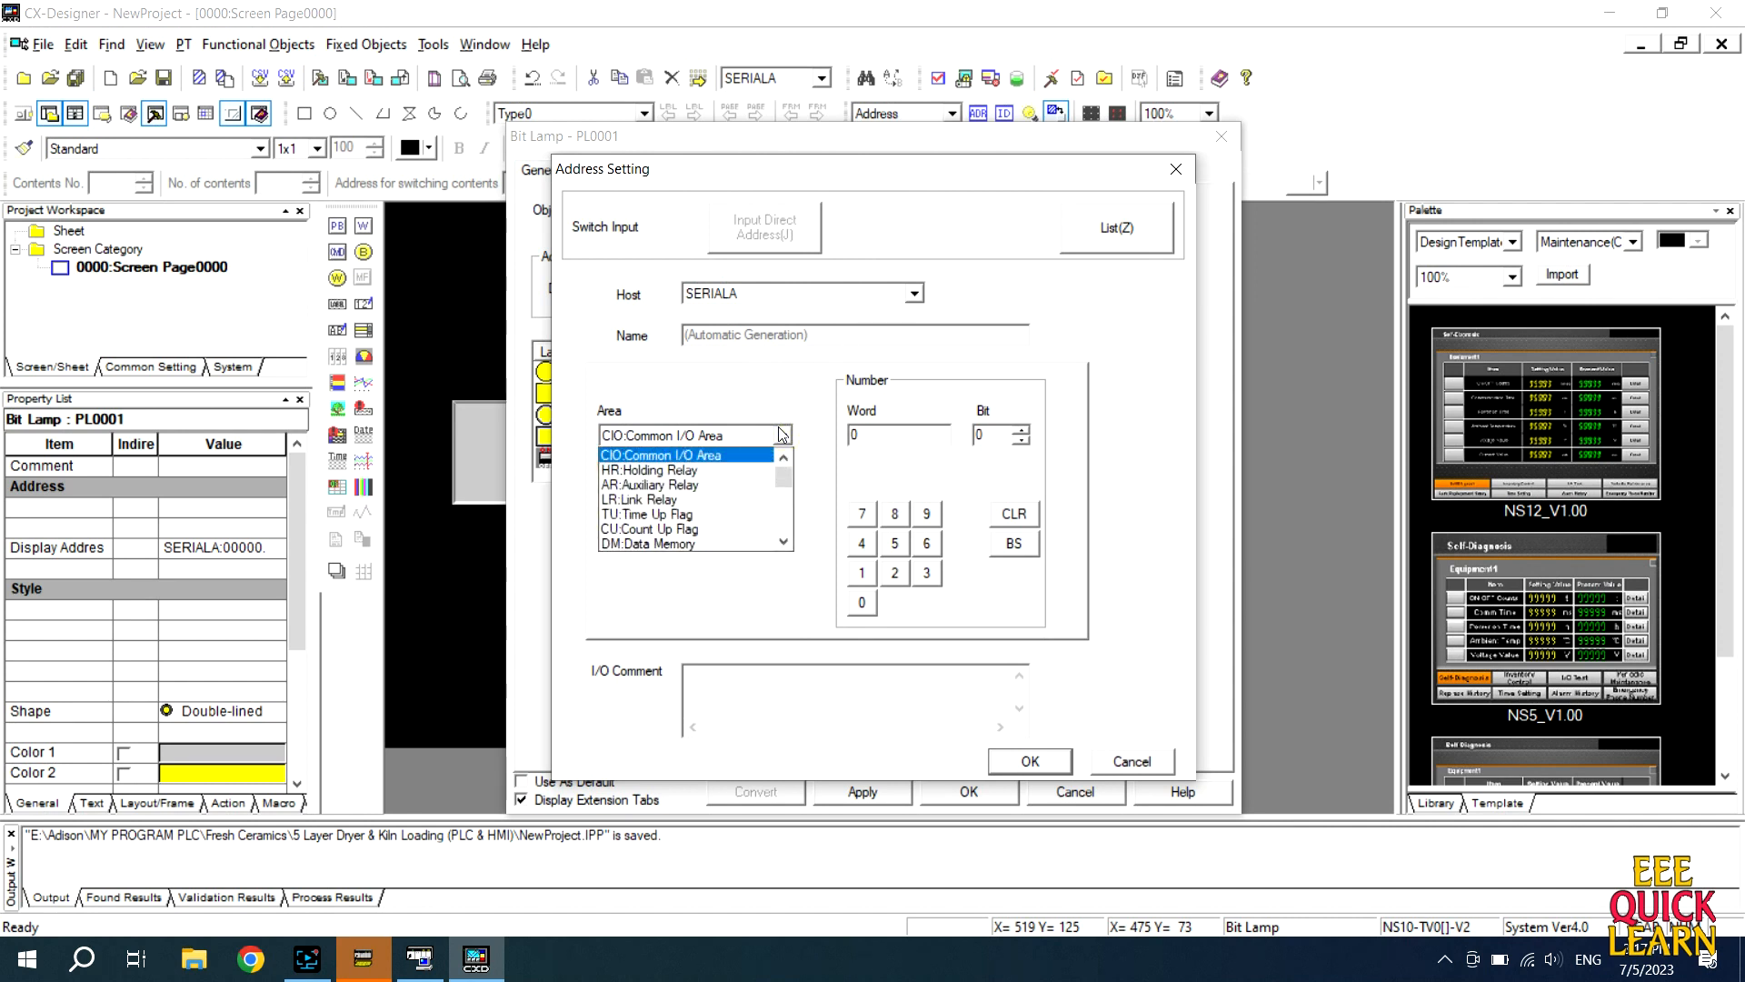
pyautogui.click(876, 452)
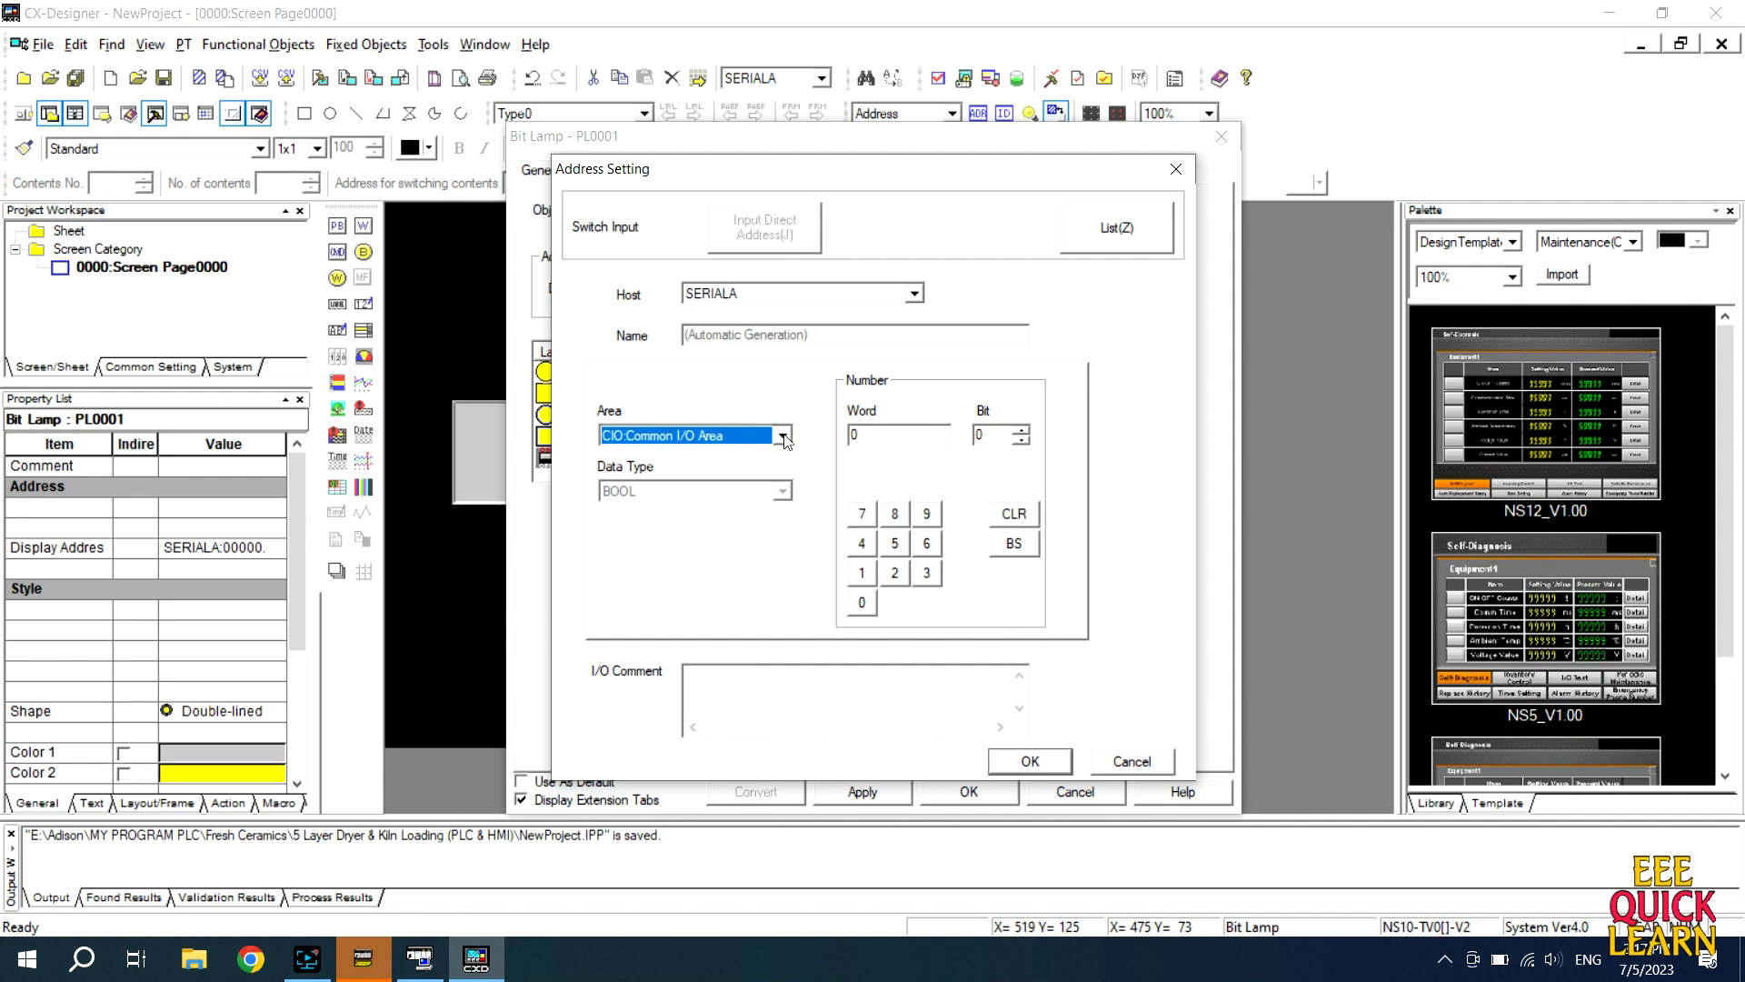
pyautogui.click(783, 437)
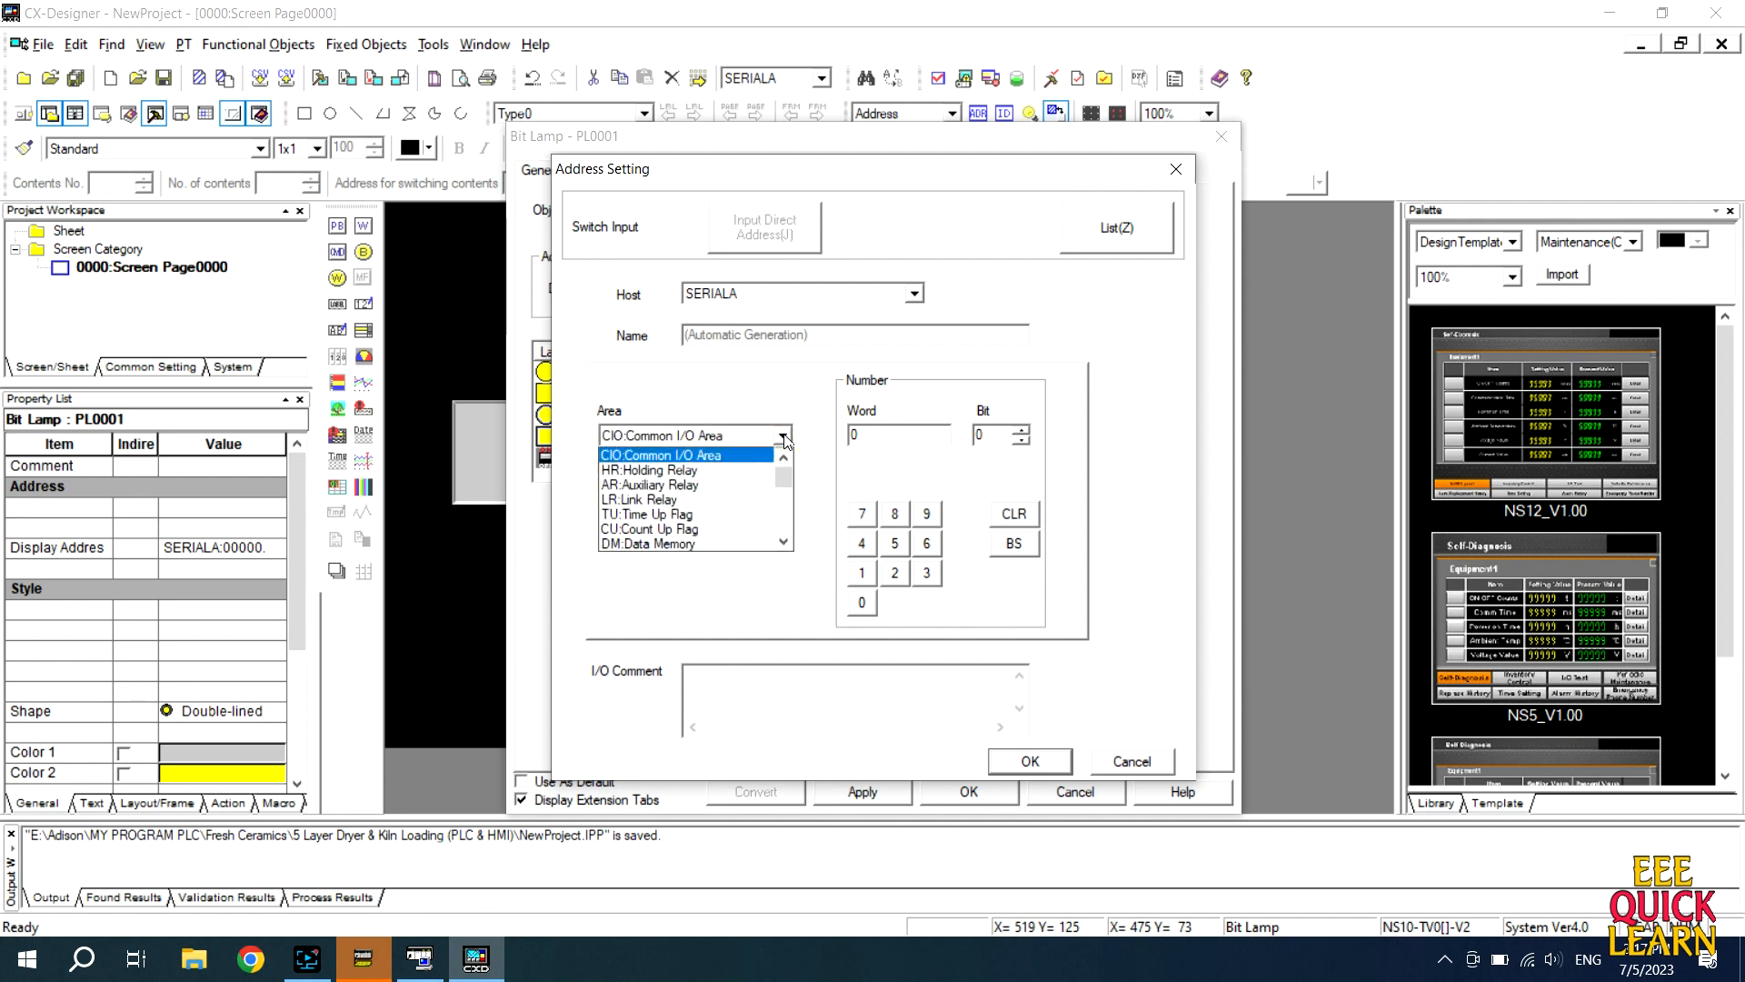
pyautogui.click(783, 437)
pyautogui.click(857, 435)
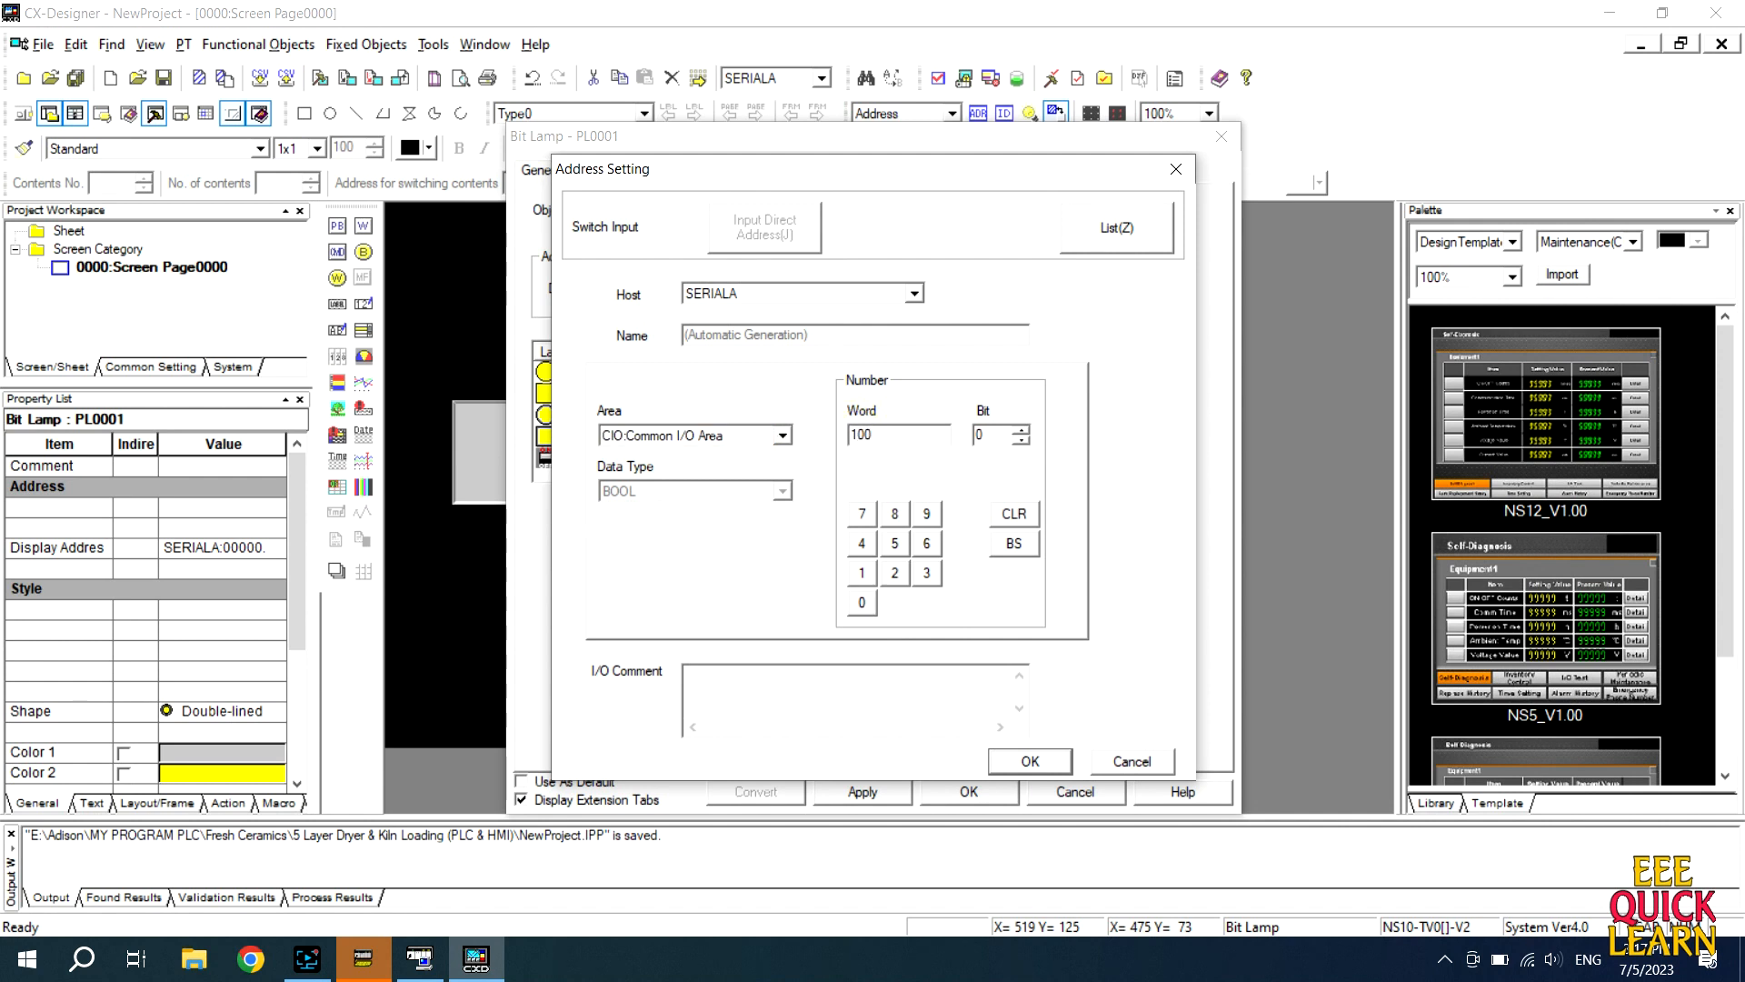
pyautogui.write('10000')
pyautogui.click(1022, 762)
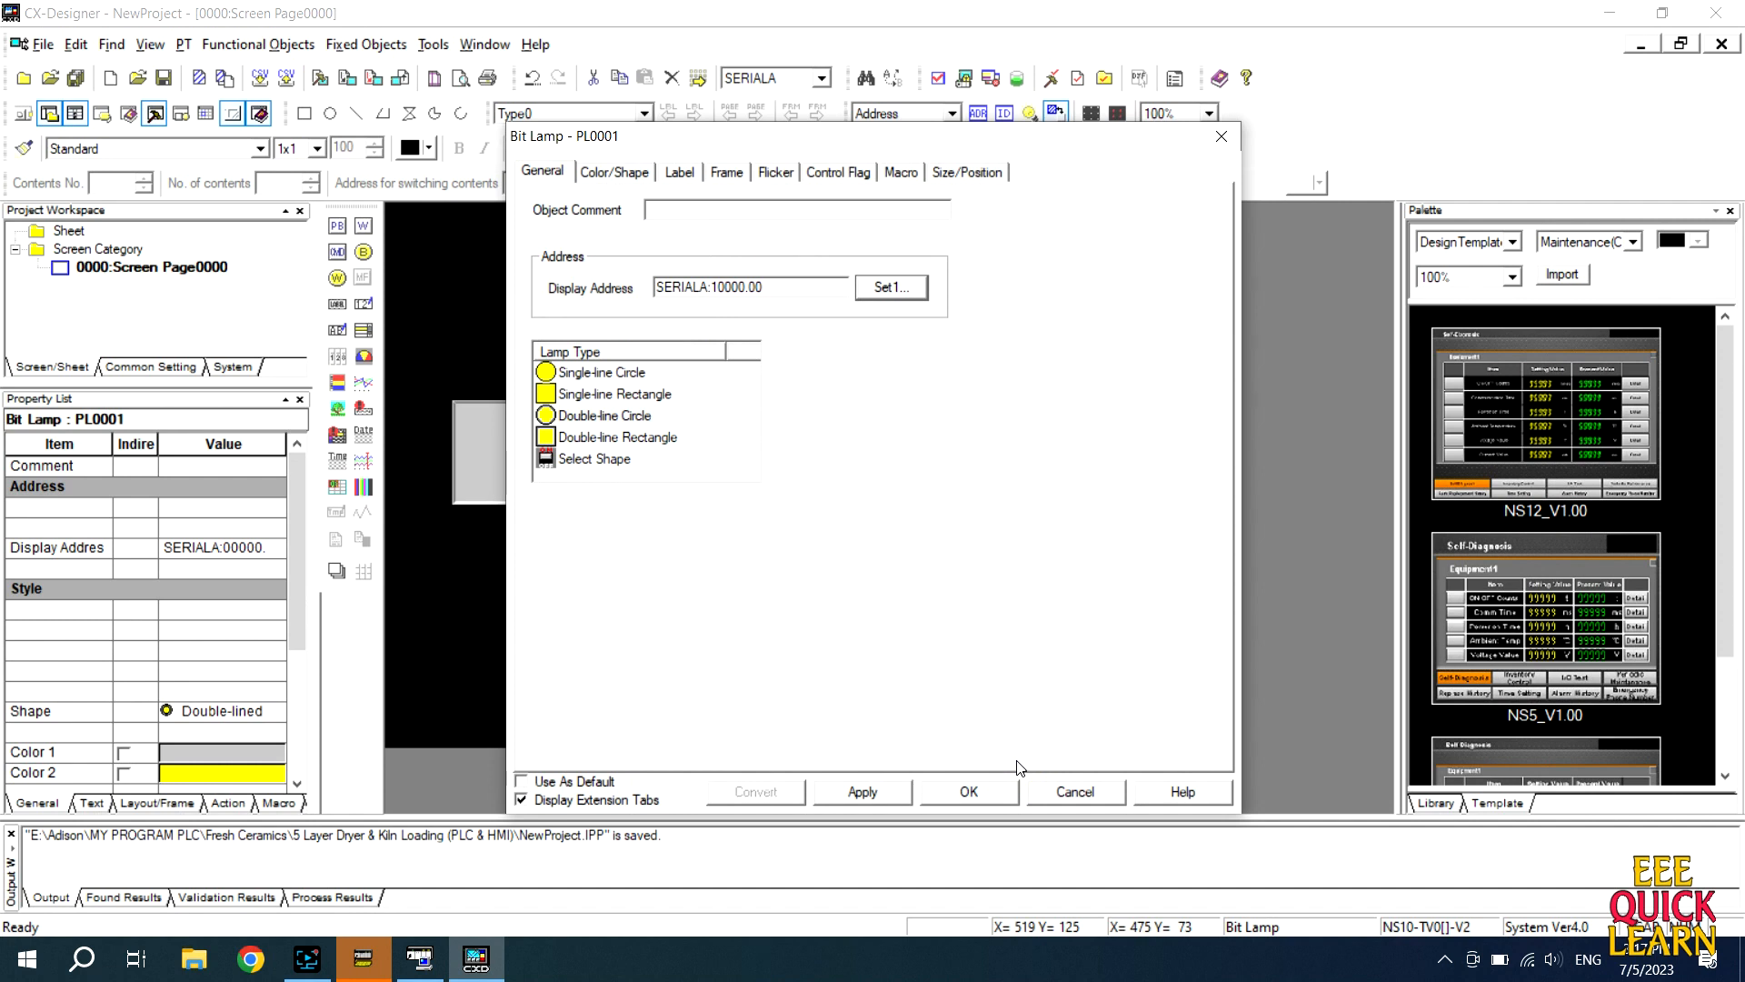
# - Correct the display address to word 100, bit 0 and confirm the bit lamp's settings
pyautogui.click(738, 291)
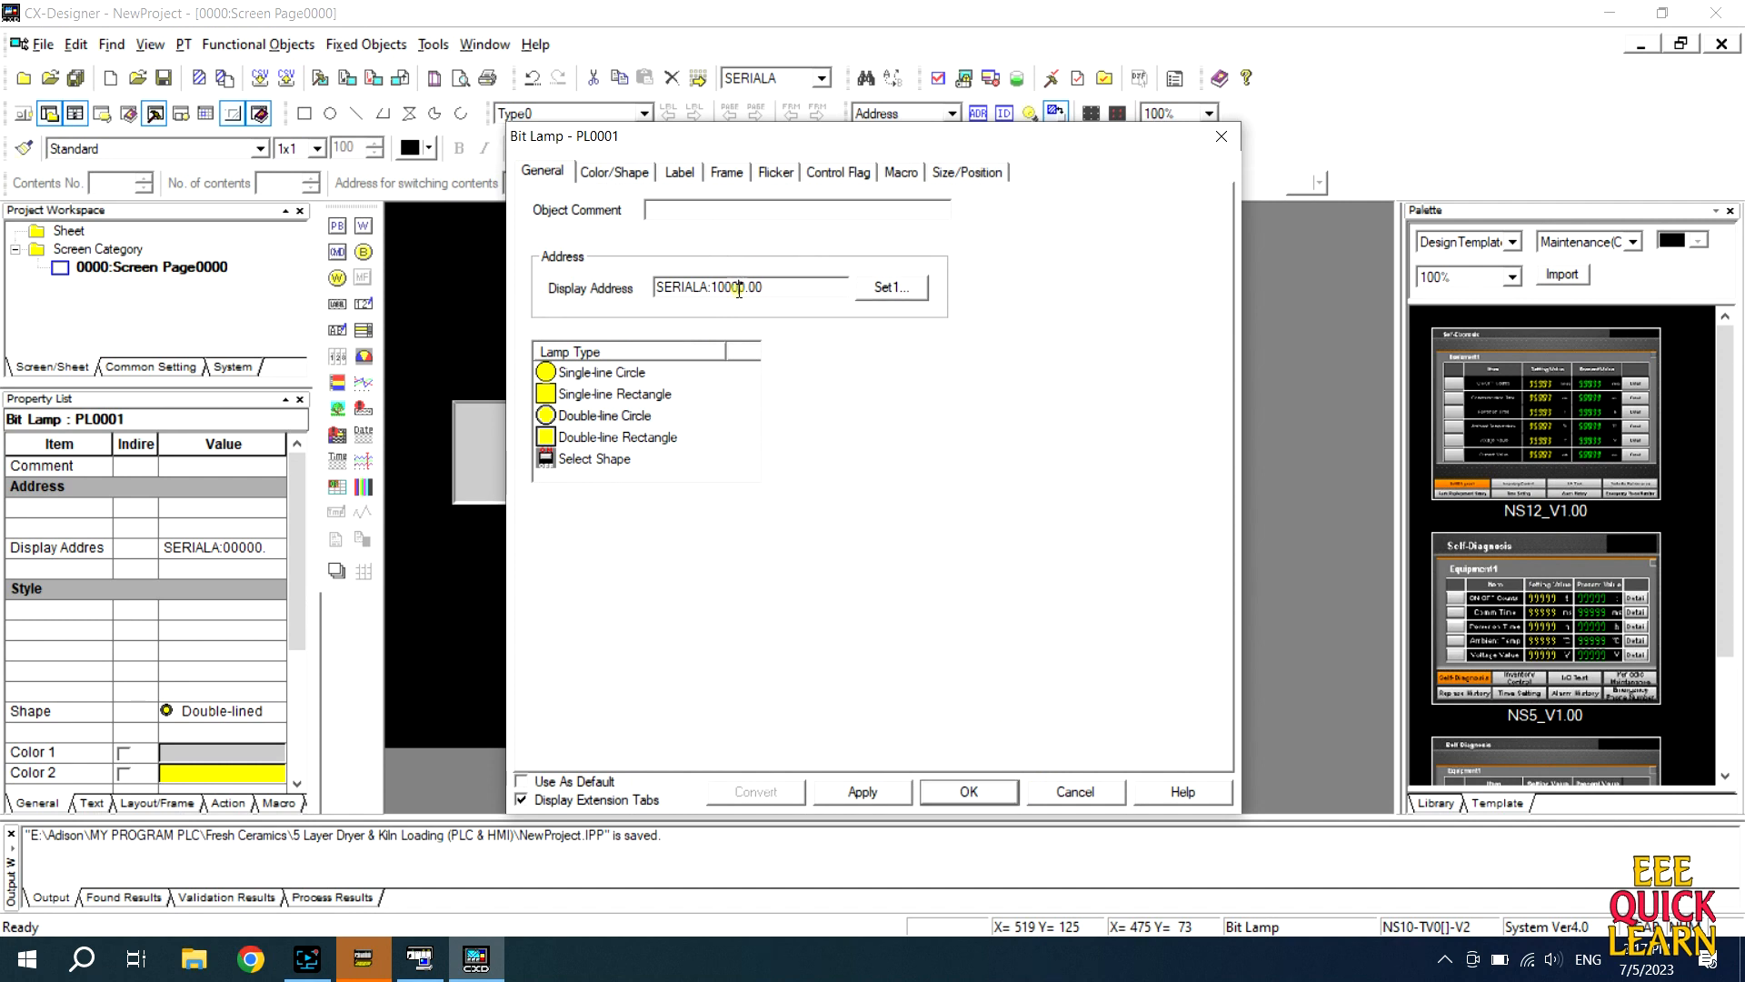
pyautogui.press('BackSpace')
pyautogui.press('BackSpace')
pyautogui.click(969, 791)
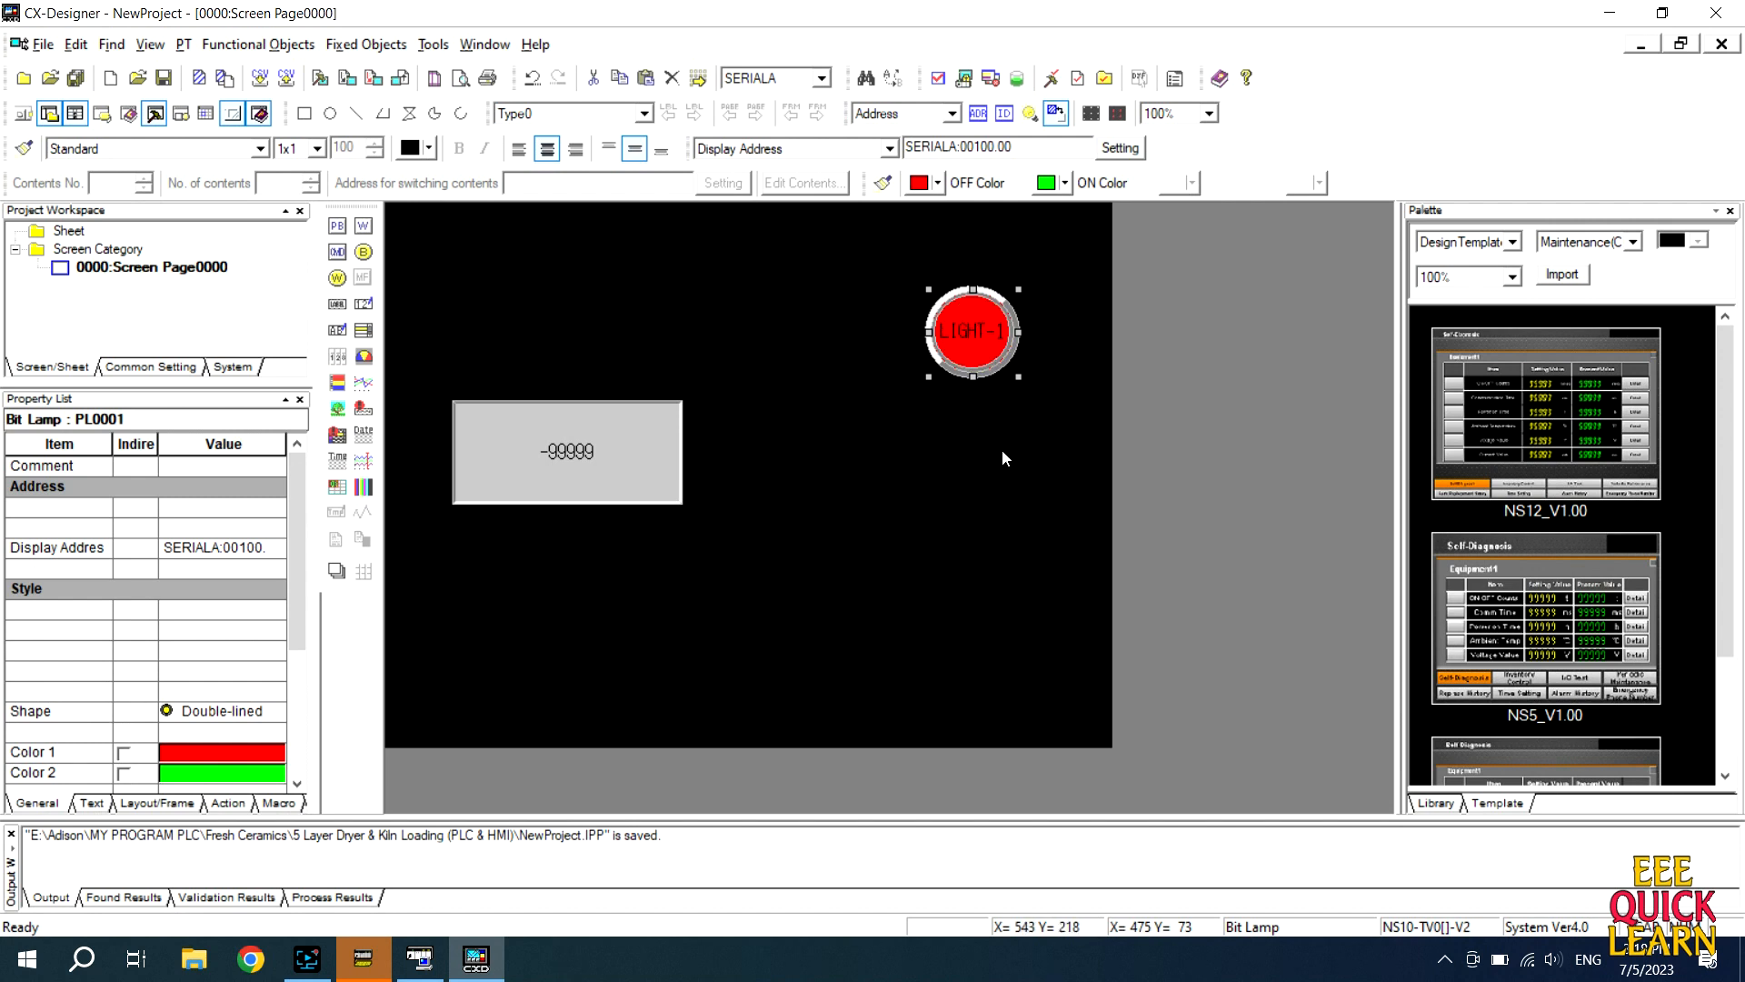
# - Paste two copies of the LIGHT-1 lamp and stack them below it at about X 480, Y 175 and X 490, Y 277
pyautogui.hotkey('ctrl', 'v')
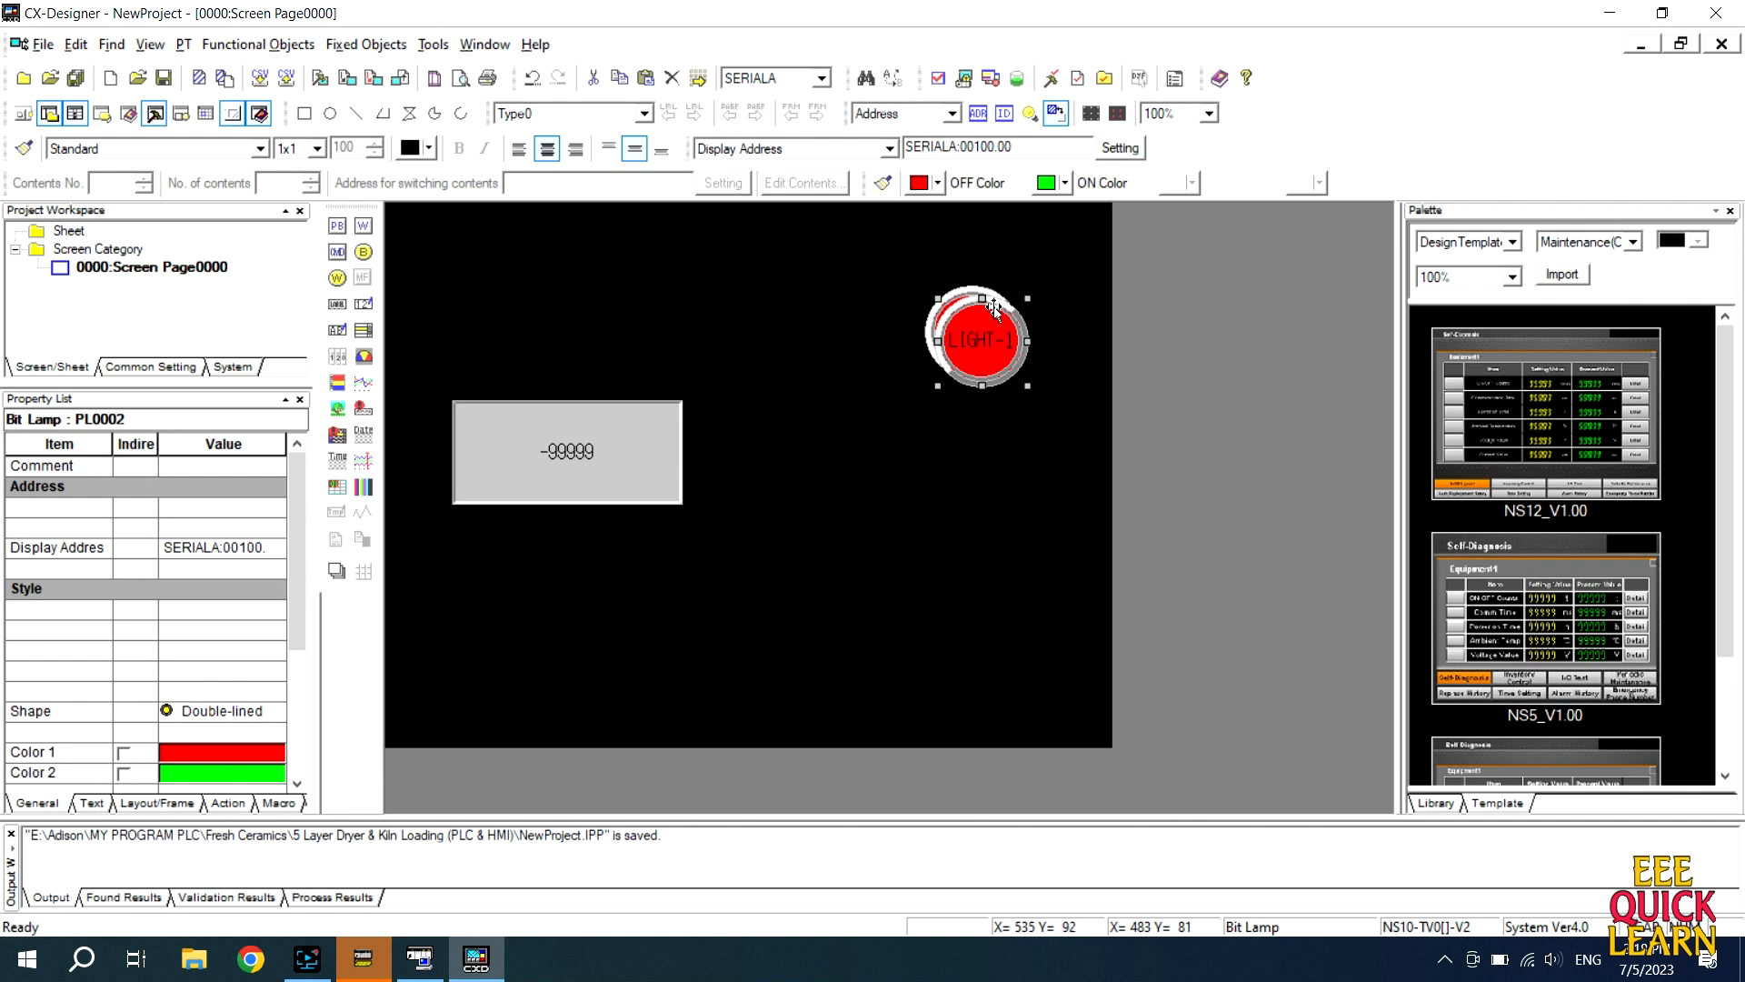
pyautogui.moveTo(985, 331); pyautogui.dragTo(984, 439)
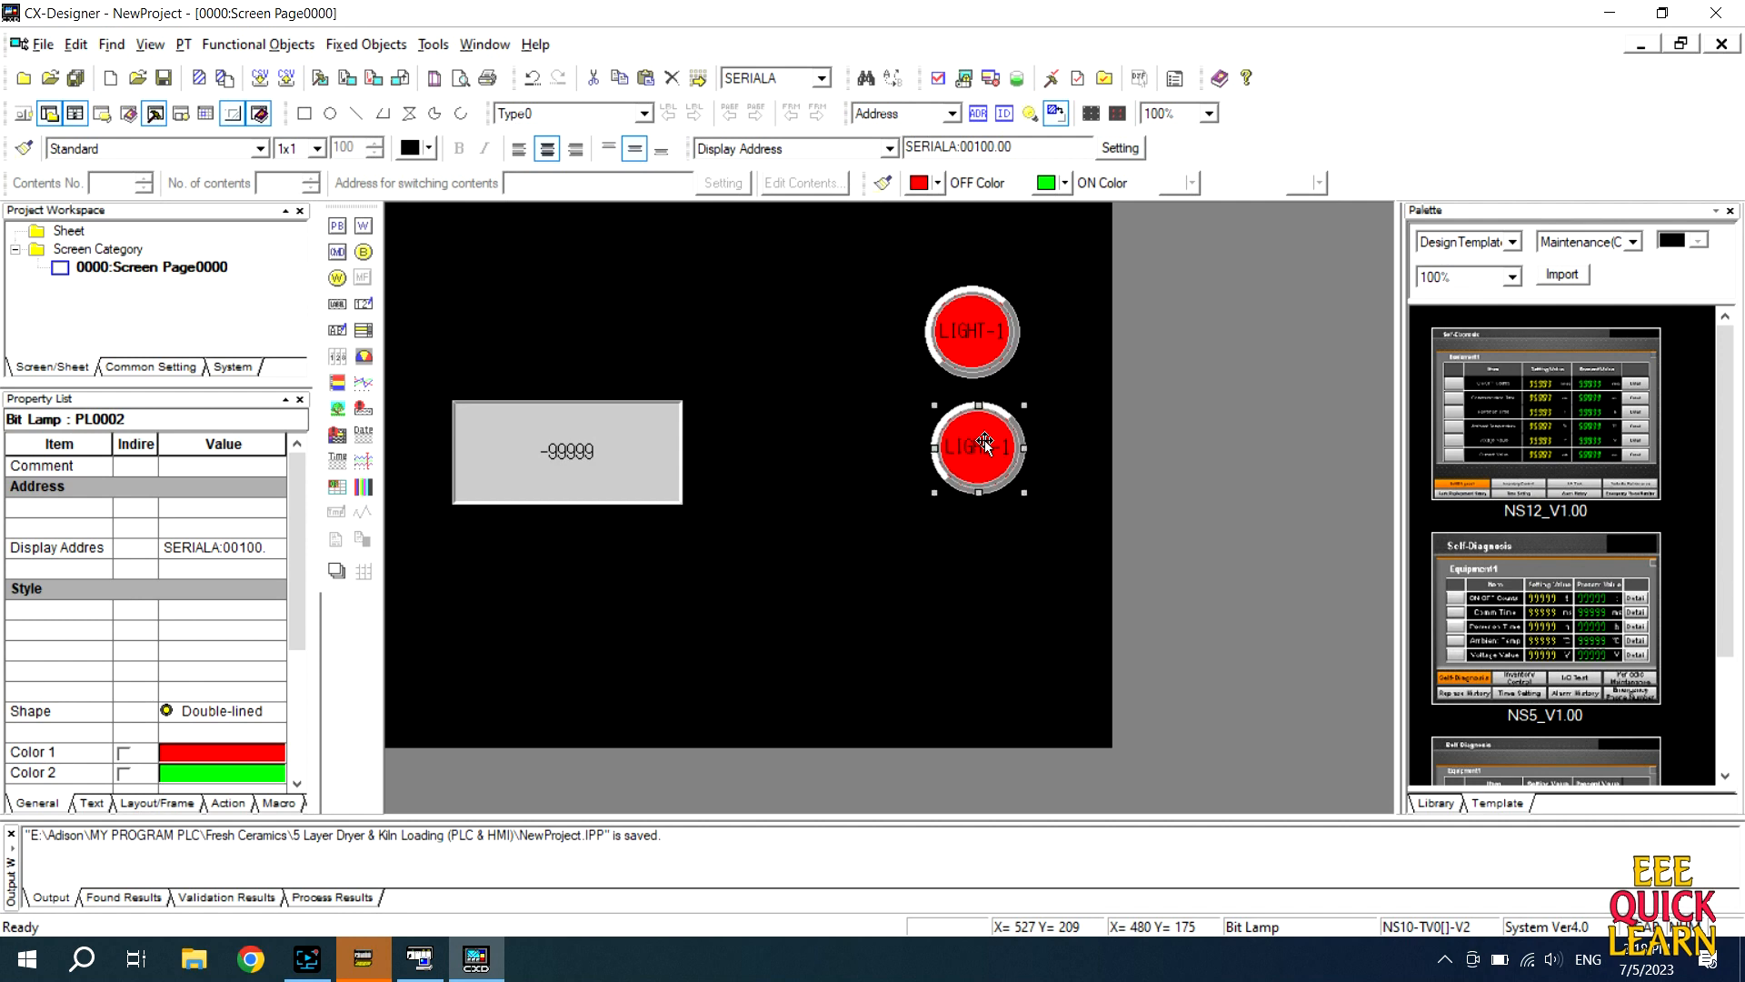
pyautogui.hotkey('ctrl', 'v')
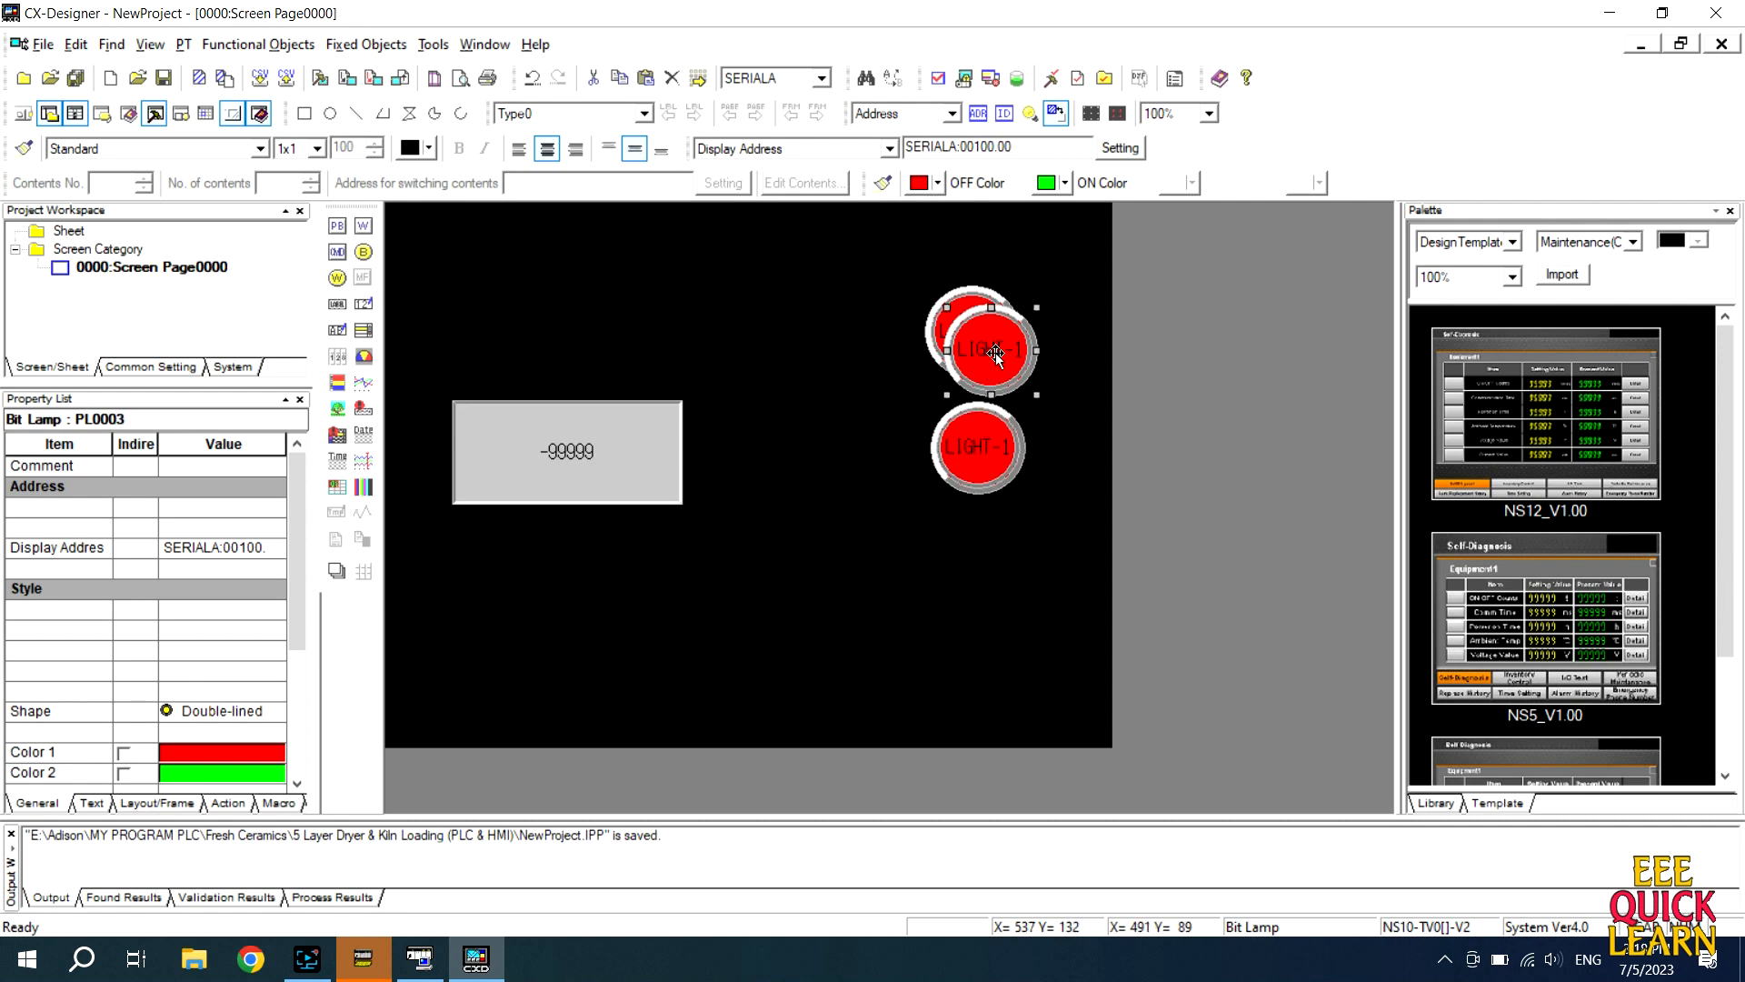
pyautogui.moveTo(991, 526); pyautogui.dragTo(995, 565)
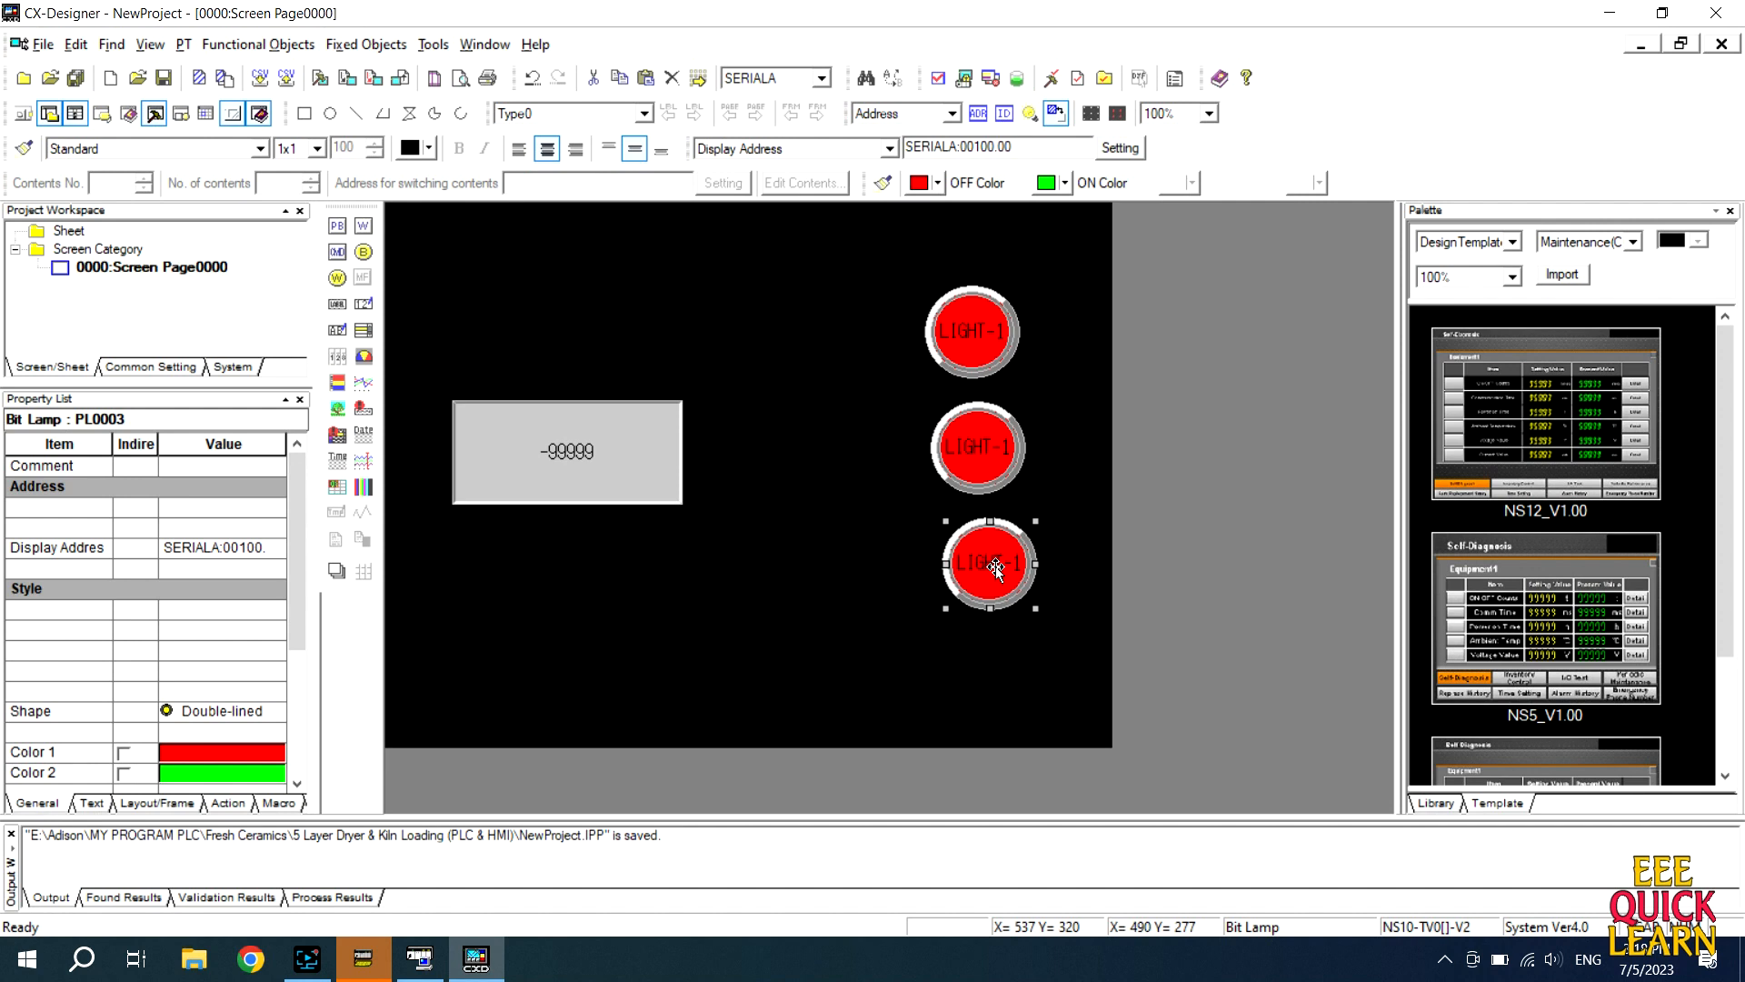
# - Nudge the lowest lamp horizontally to X 482 to bring it closer in line with the lamps above
pyautogui.press('Left')
pyautogui.press('Left')
pyautogui.press('Left')
pyautogui.press('Left')
pyautogui.press('Left')
pyautogui.press('Left')
pyautogui.press('Left')
pyautogui.press('Left')
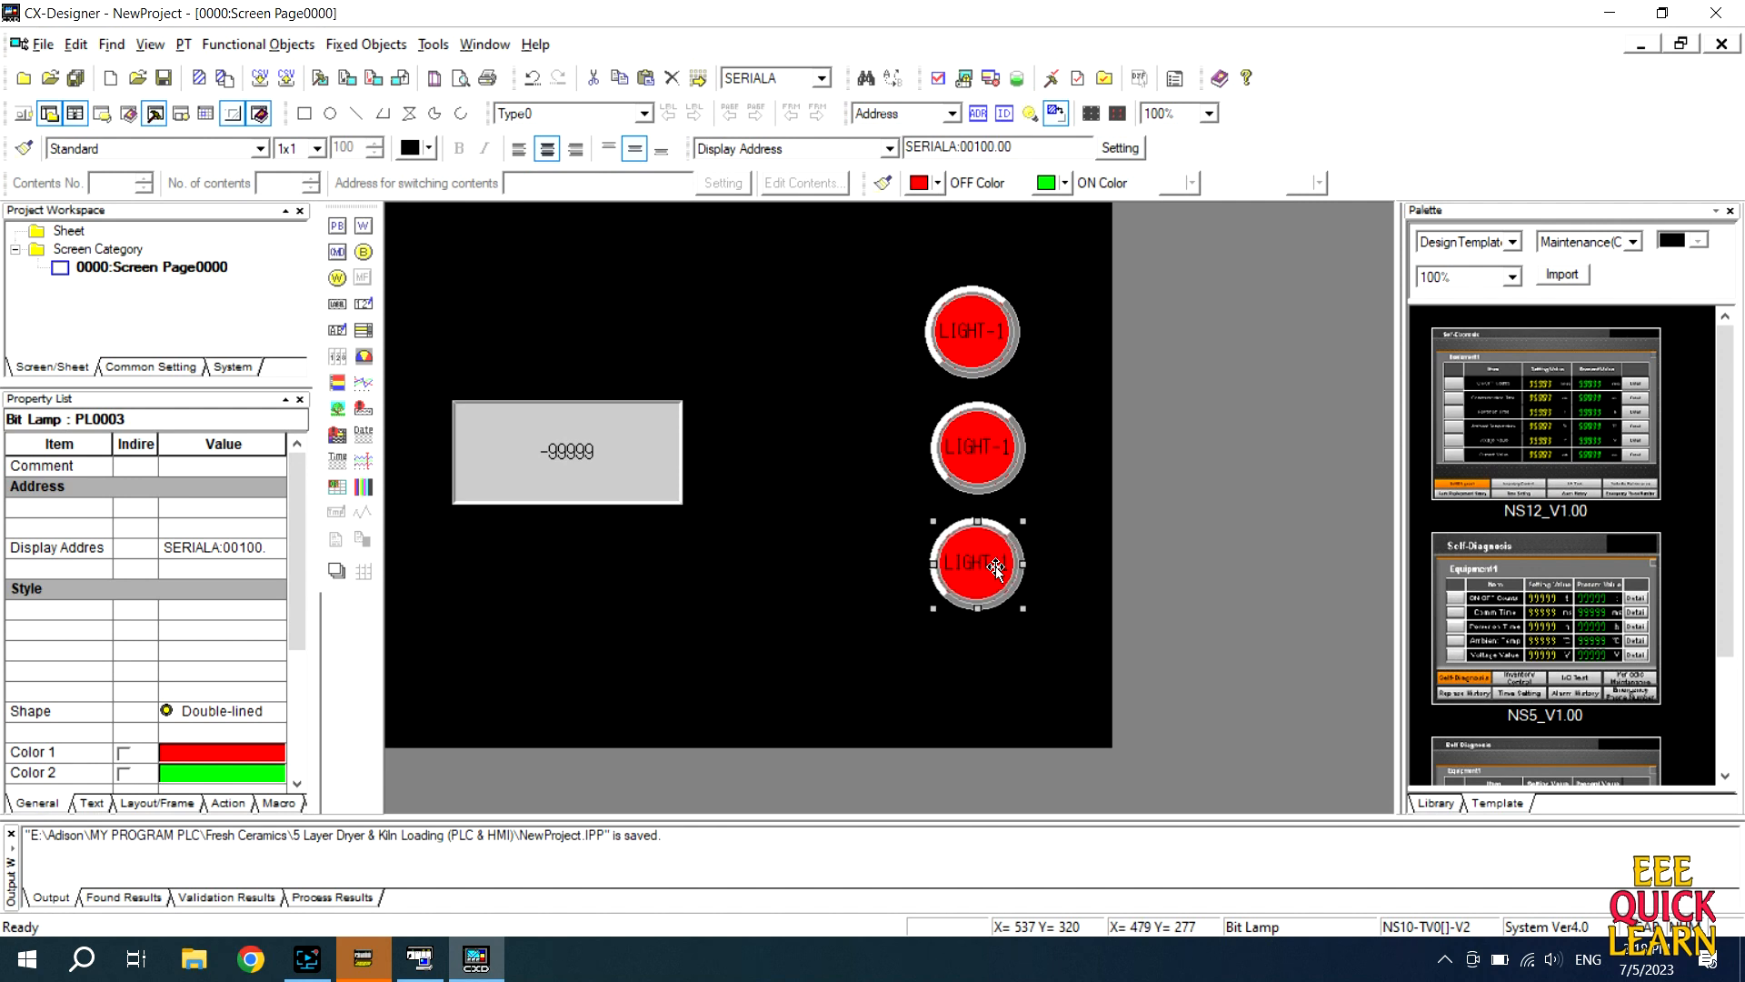
pyautogui.press('Right')
pyautogui.press('Right')
pyautogui.press('Right')
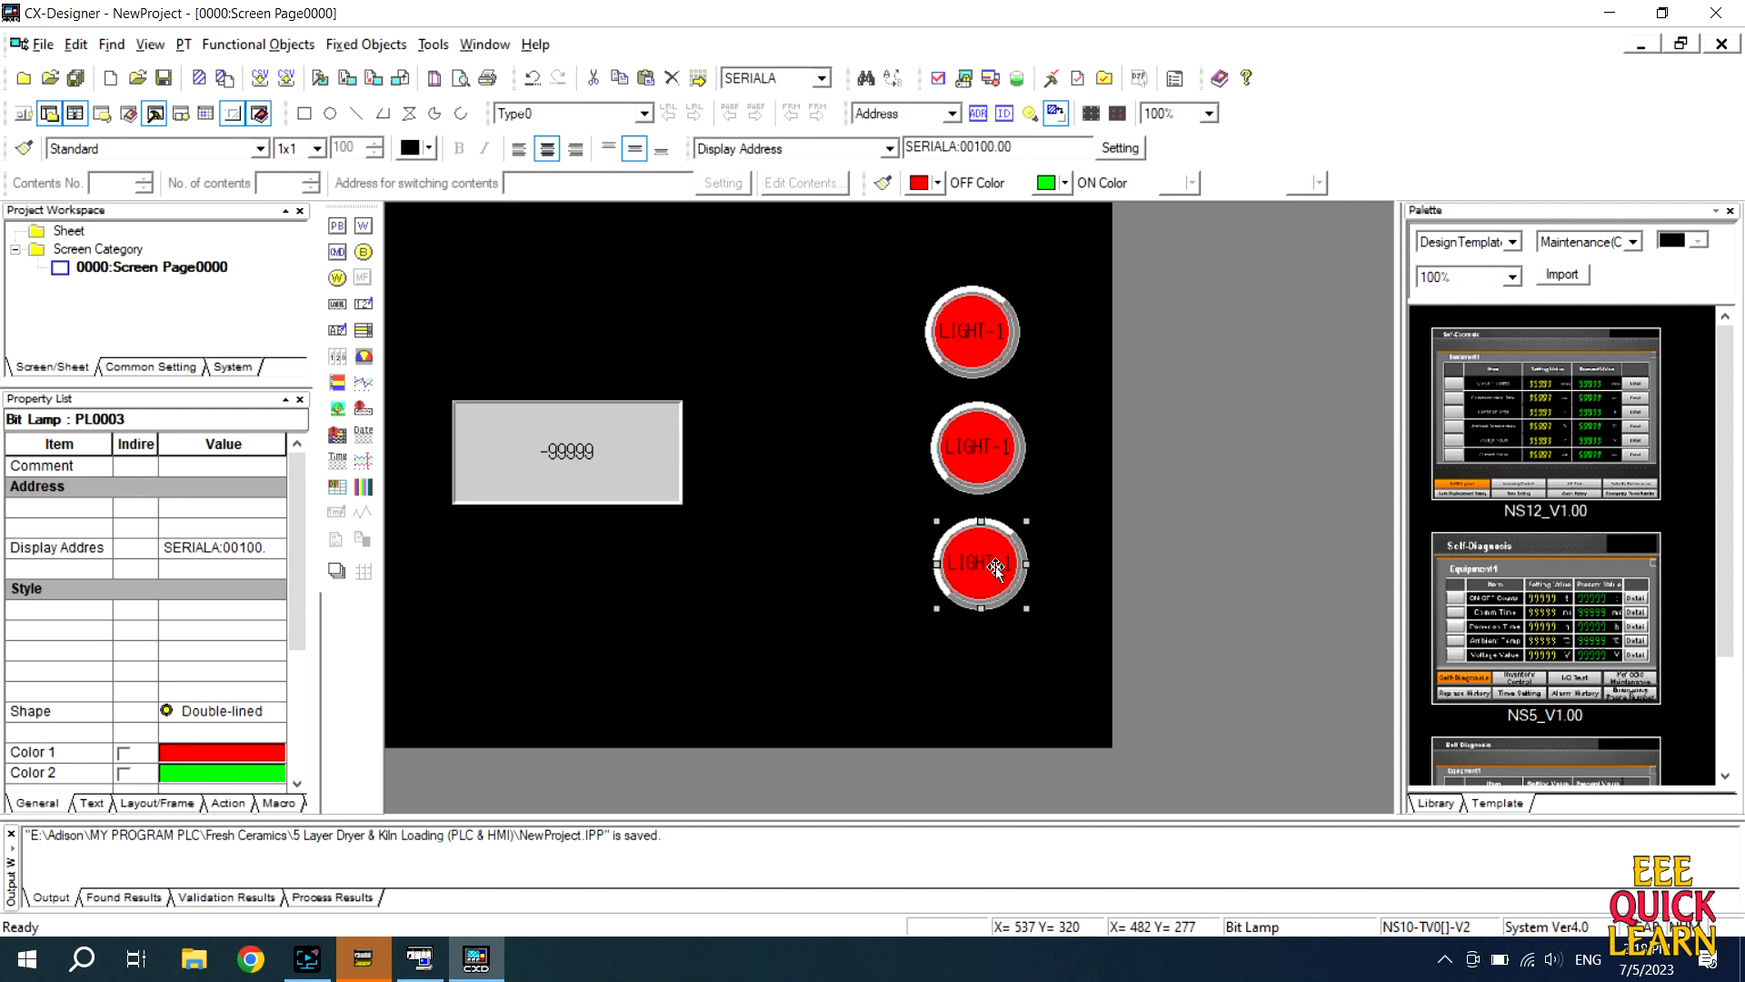
# - Nudge the middle lamp to X 476 and the lowest lamp to X 477, and deselect them
pyautogui.click(983, 462)
pyautogui.press('Left')
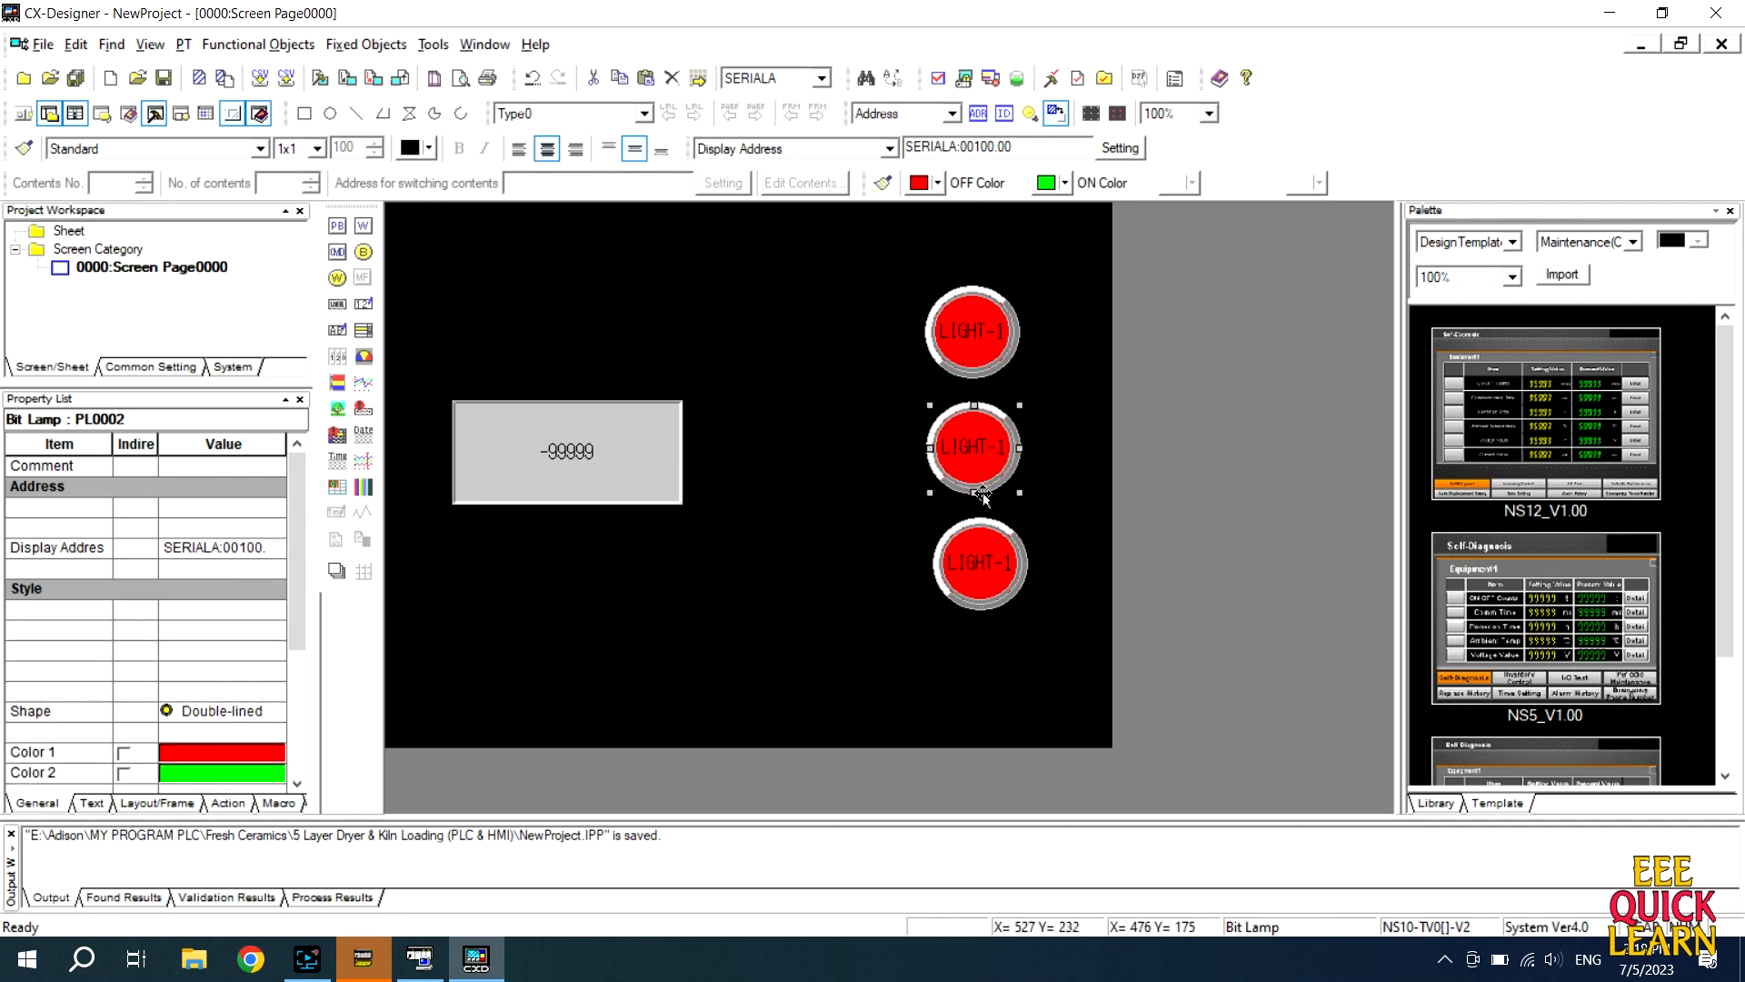
pyautogui.click(984, 566)
pyautogui.press('Left')
pyautogui.press('Left')
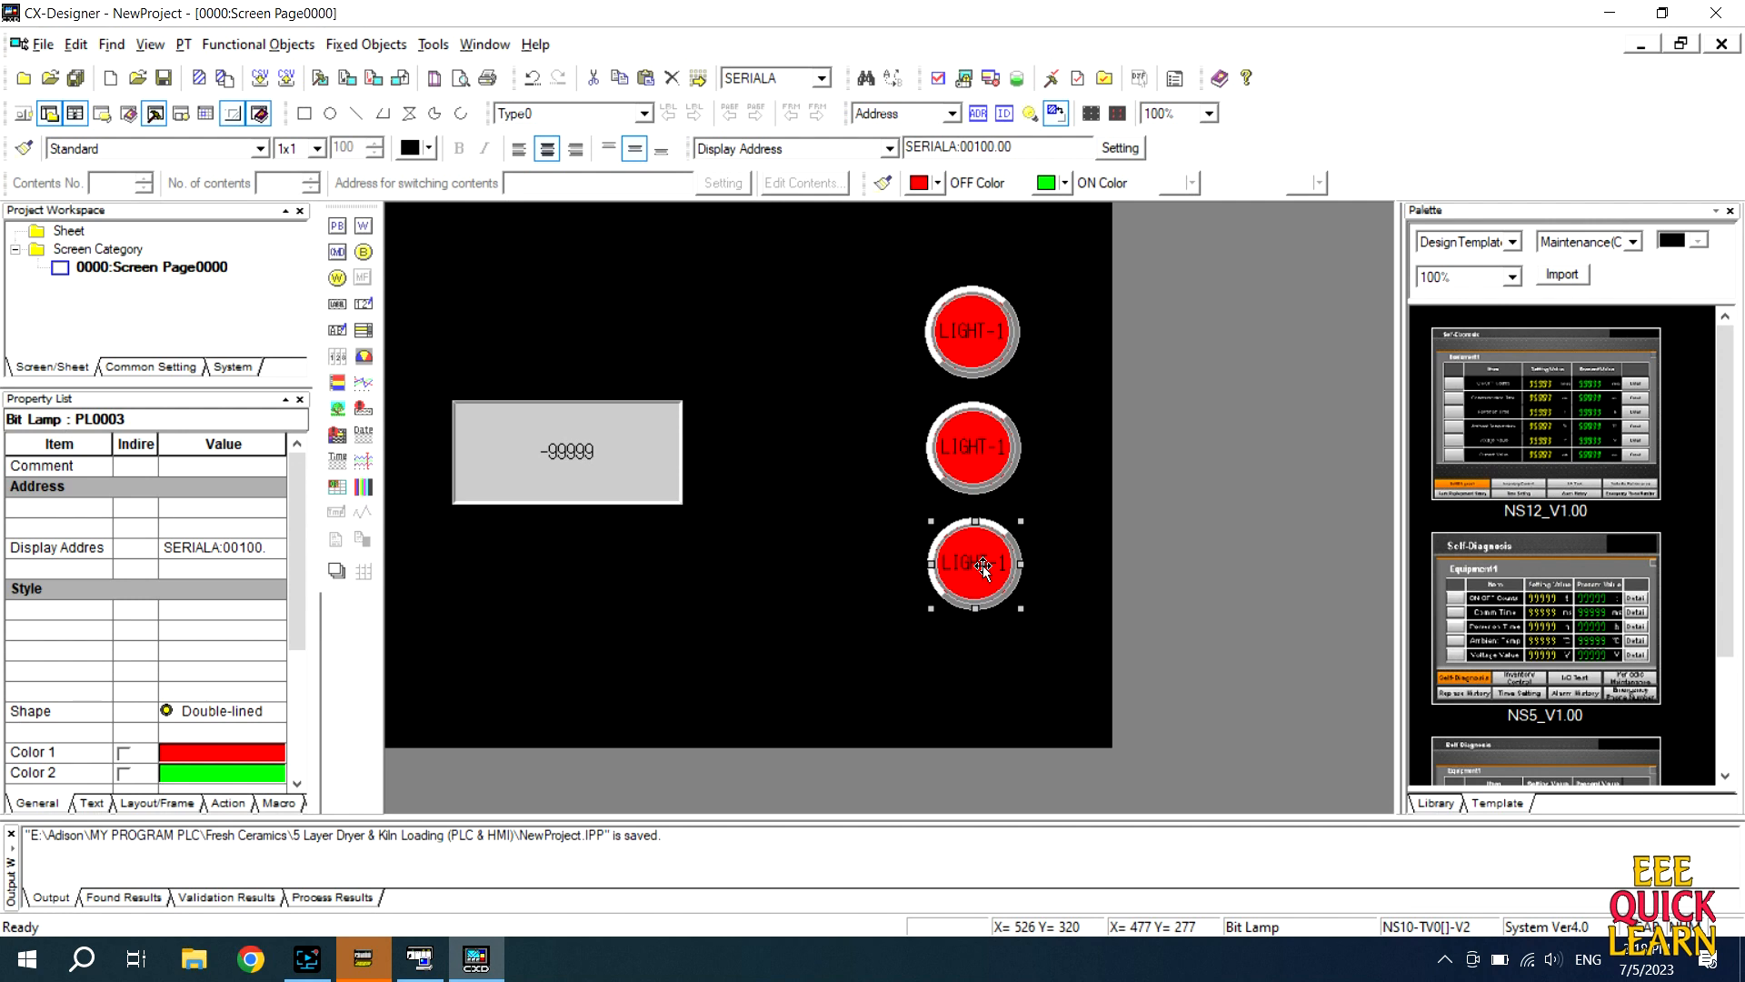
pyautogui.click(1093, 471)
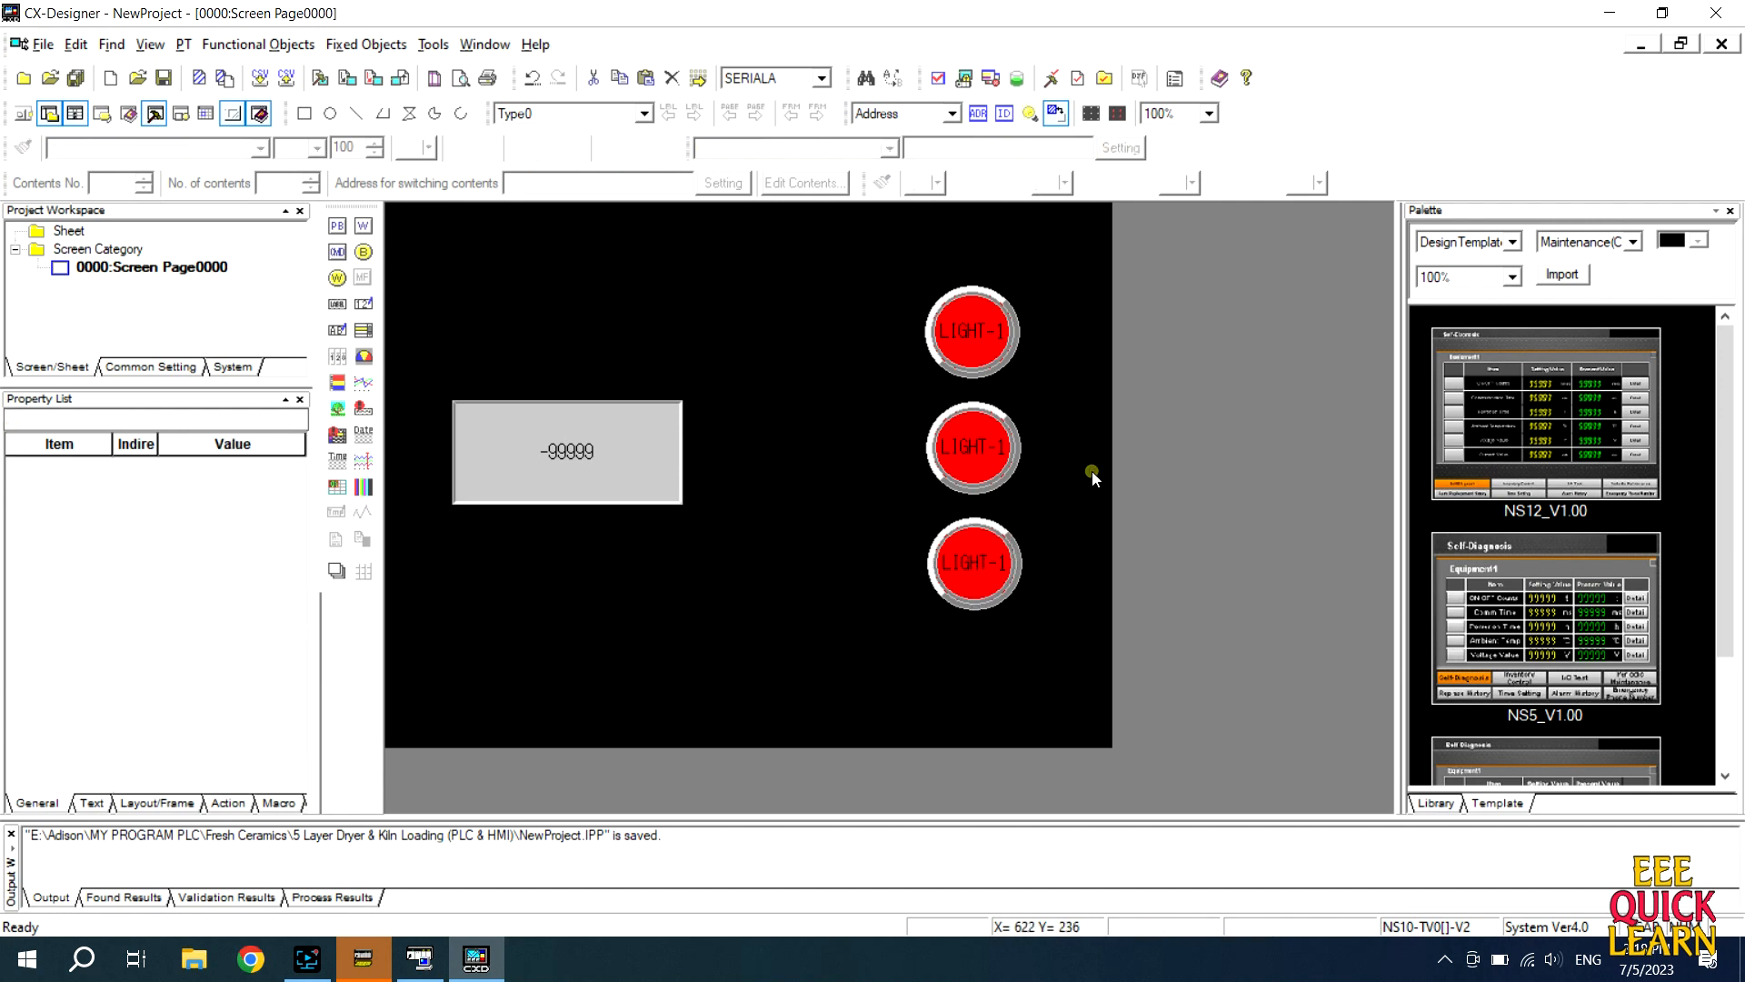
# - Fine-tune the lamp column by shifting the lowest lamp to X 478 and the middle lamp to X 477
pyautogui.click(977, 542)
pyautogui.press('Right')
pyautogui.press('Right')
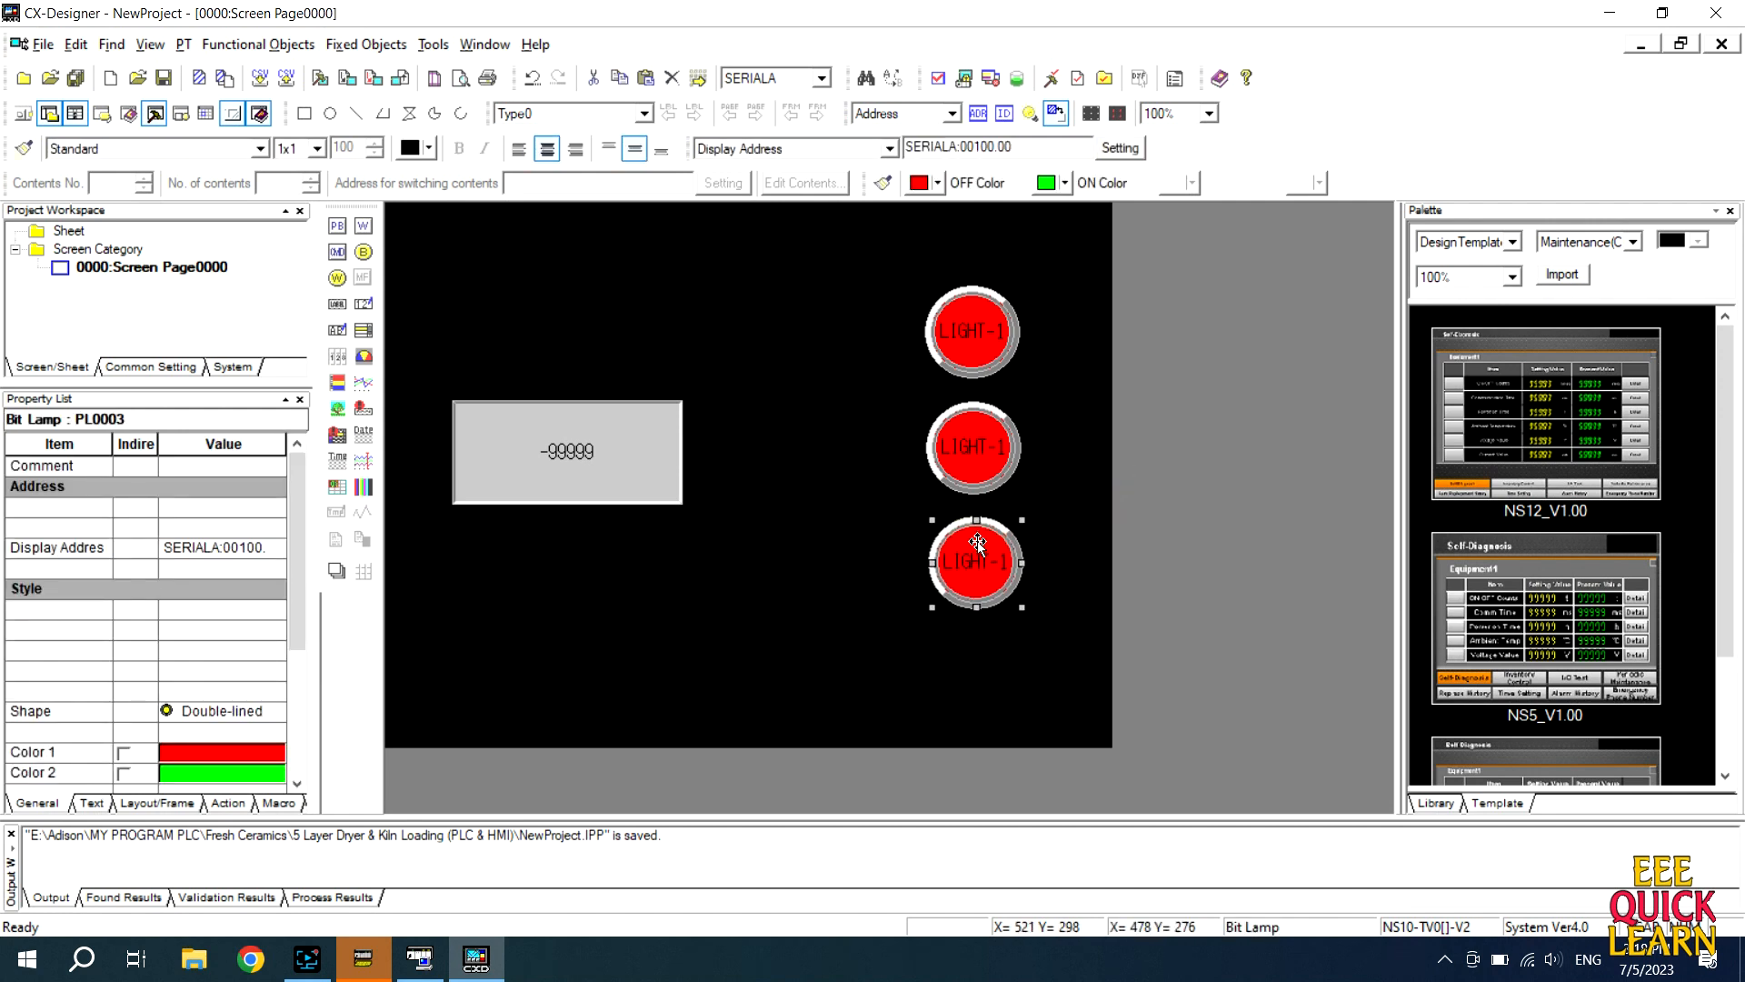
pyautogui.click(983, 460)
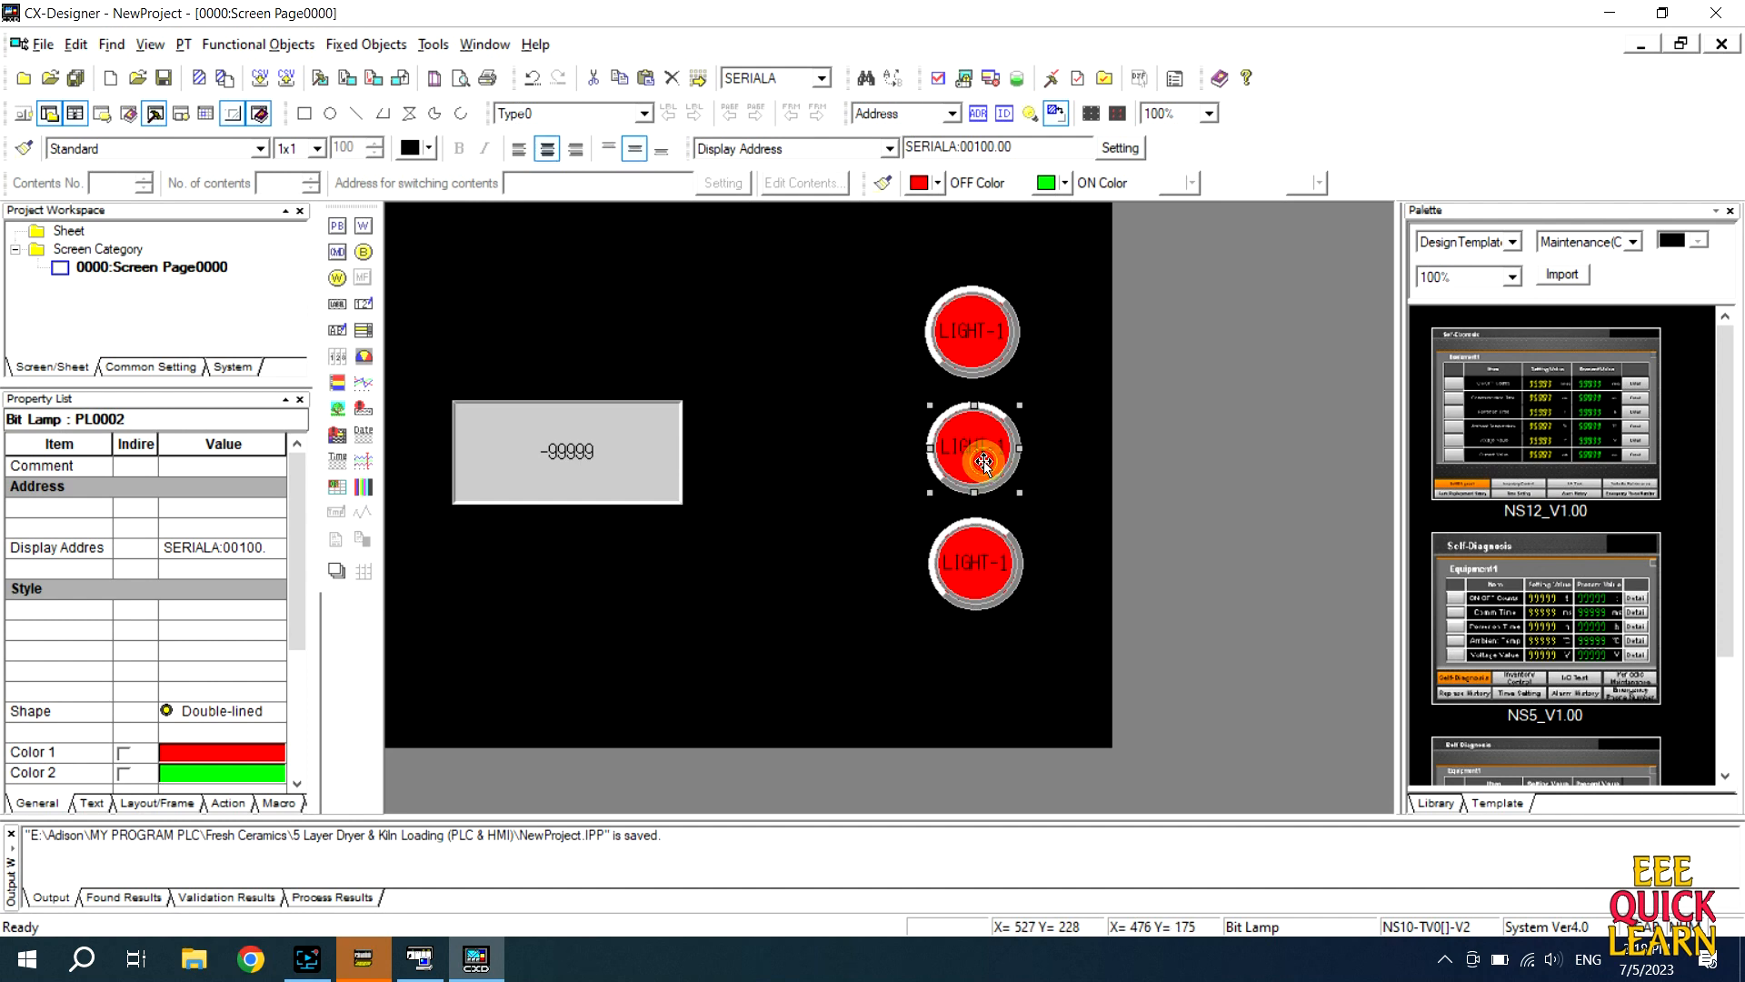
pyautogui.press('Right')
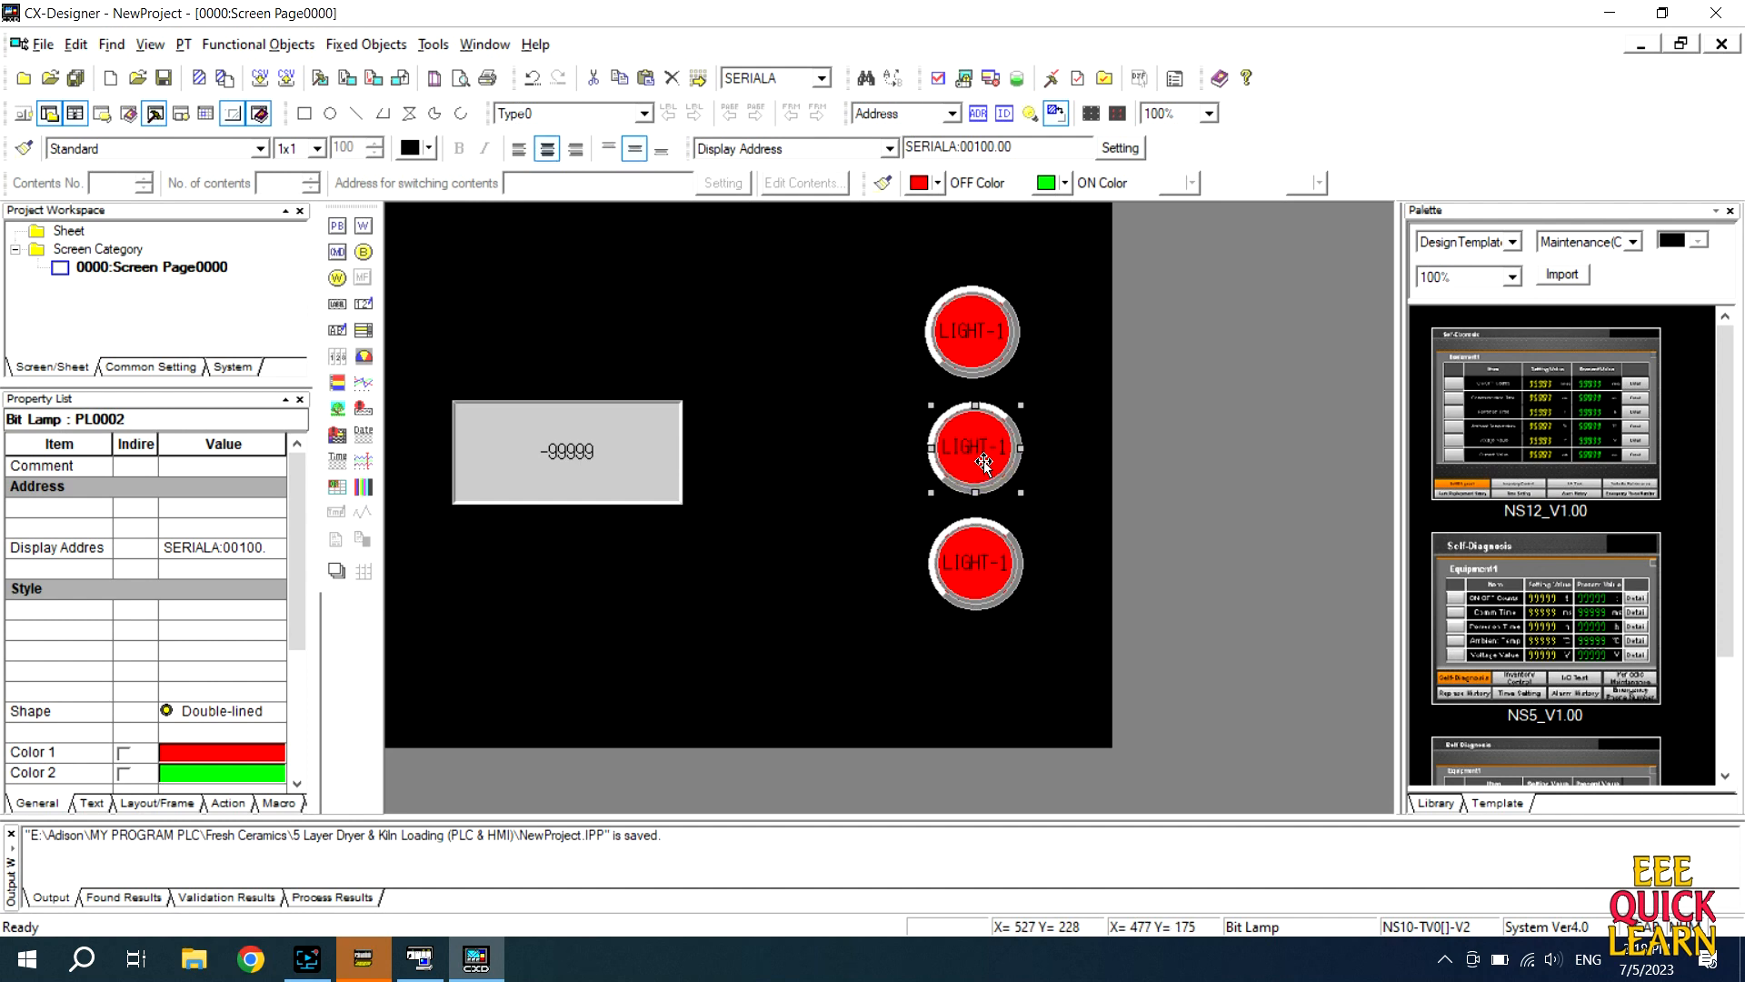
# - Shift the lowest lamp in the column to X 479 and deselect it
pyautogui.click(874, 383)
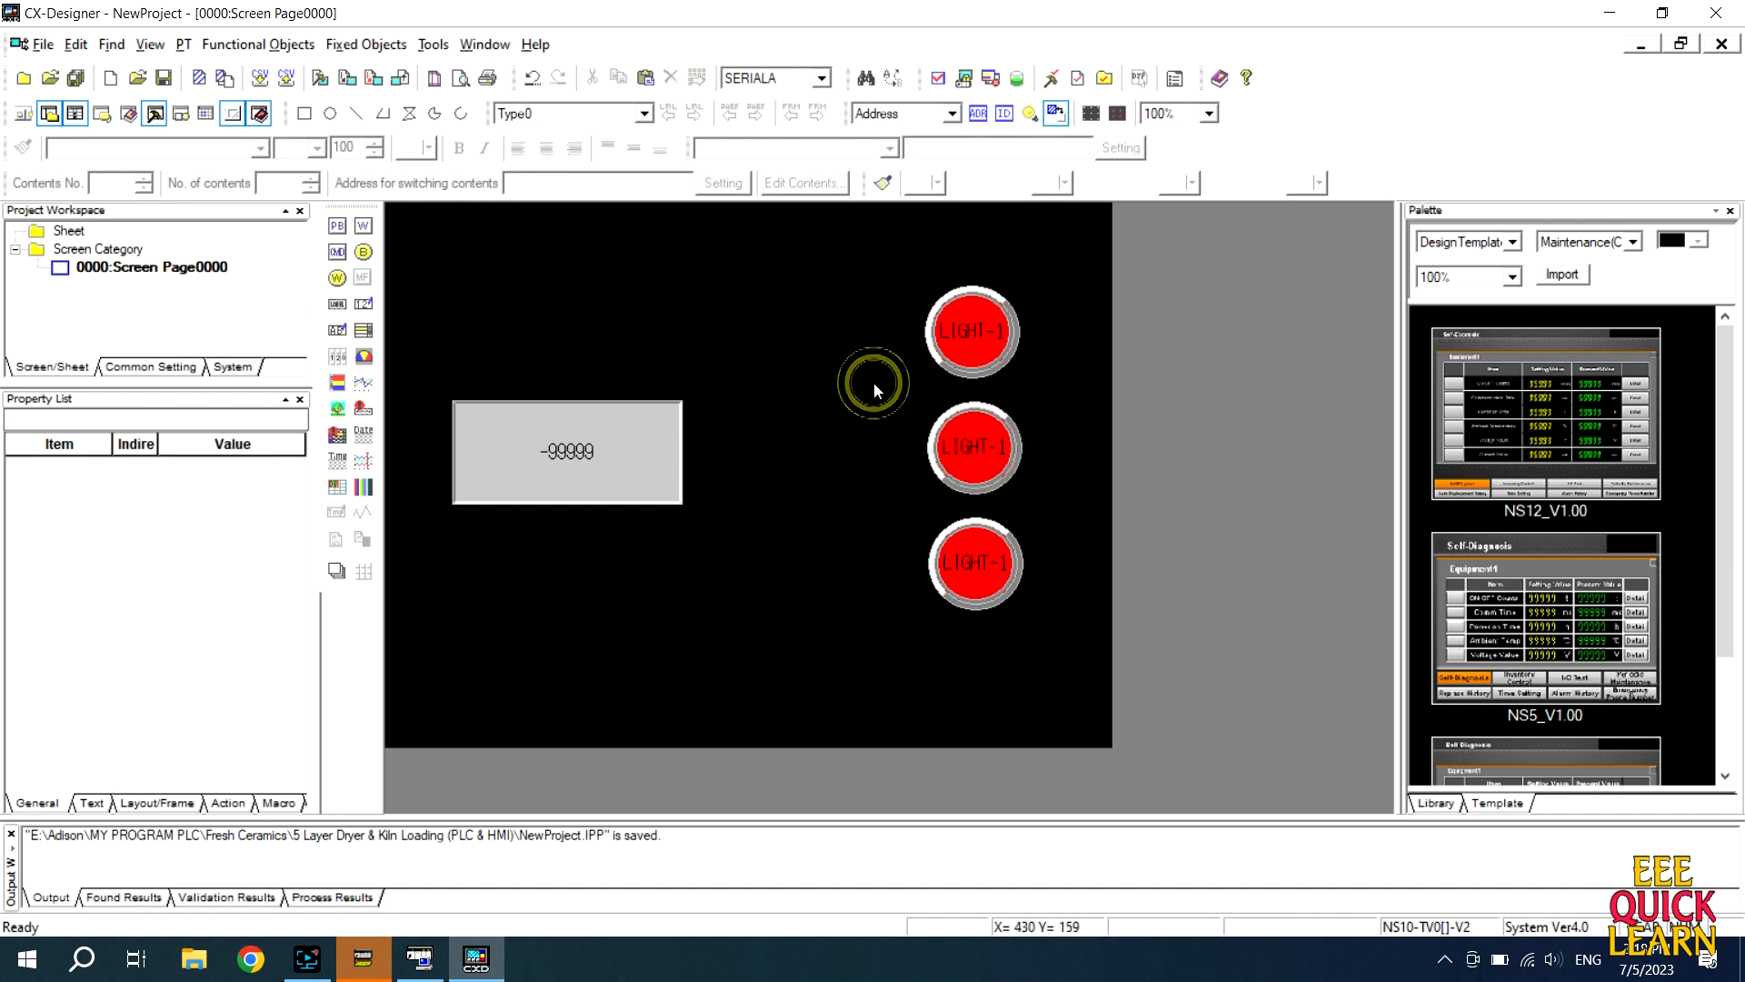
pyautogui.click(981, 571)
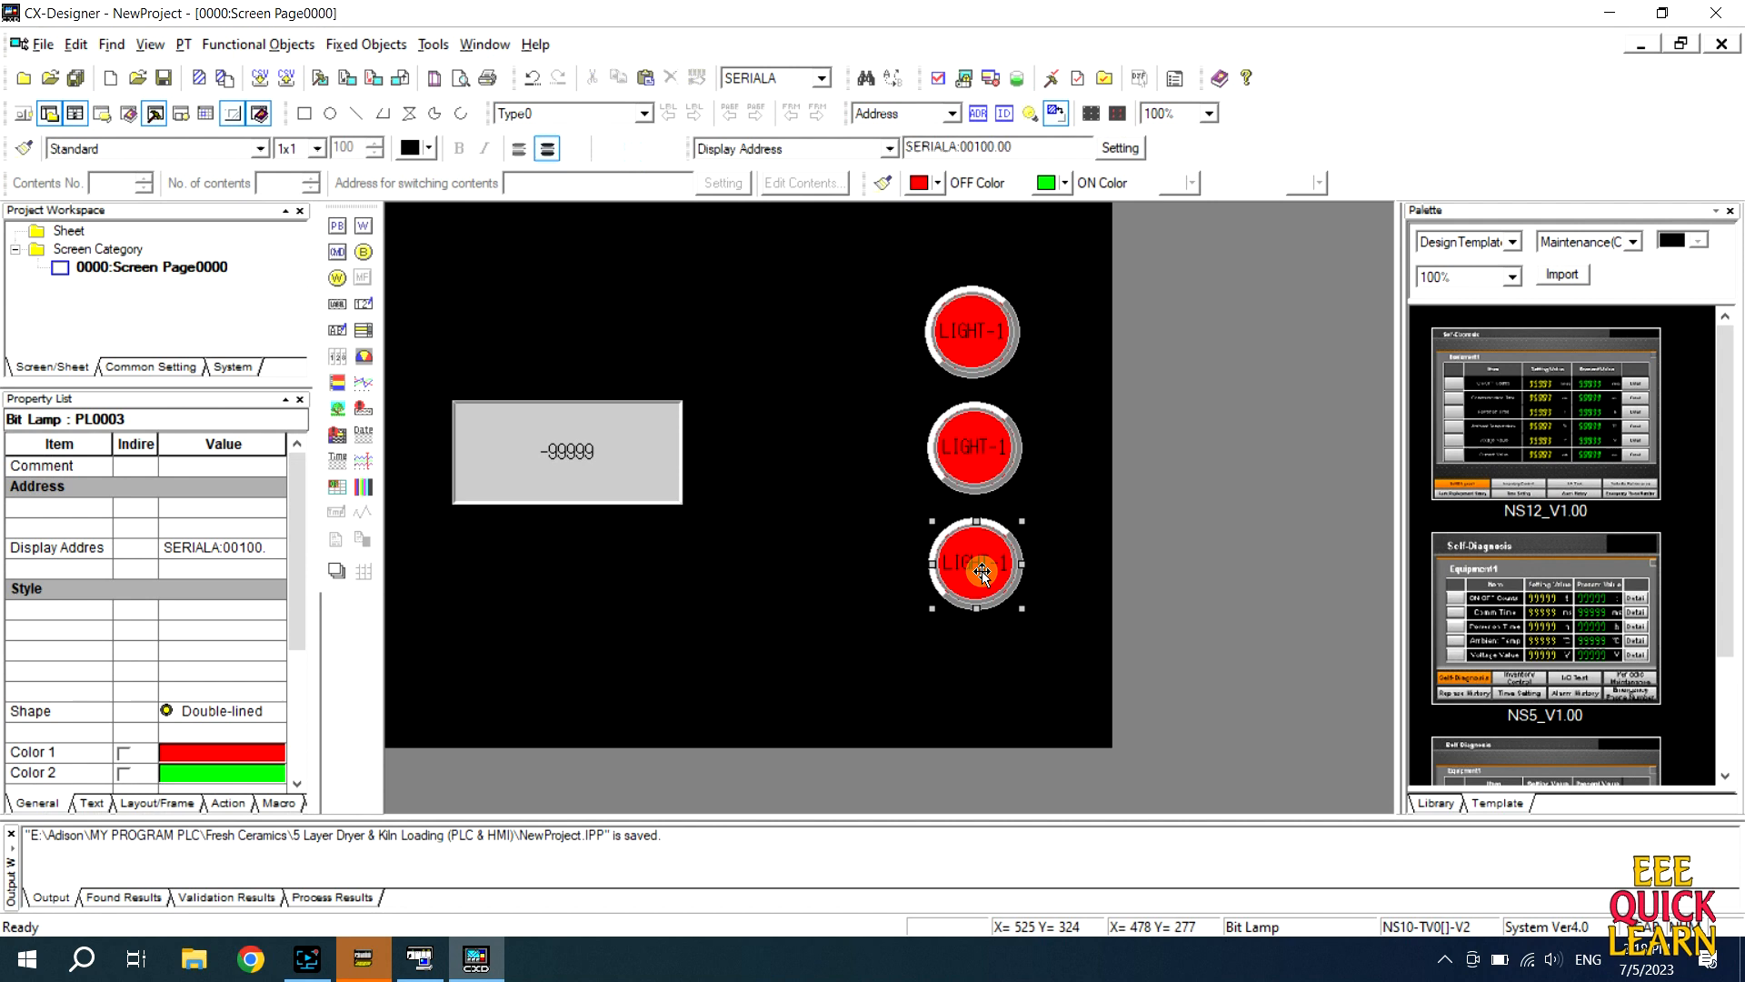
pyautogui.click(887, 578)
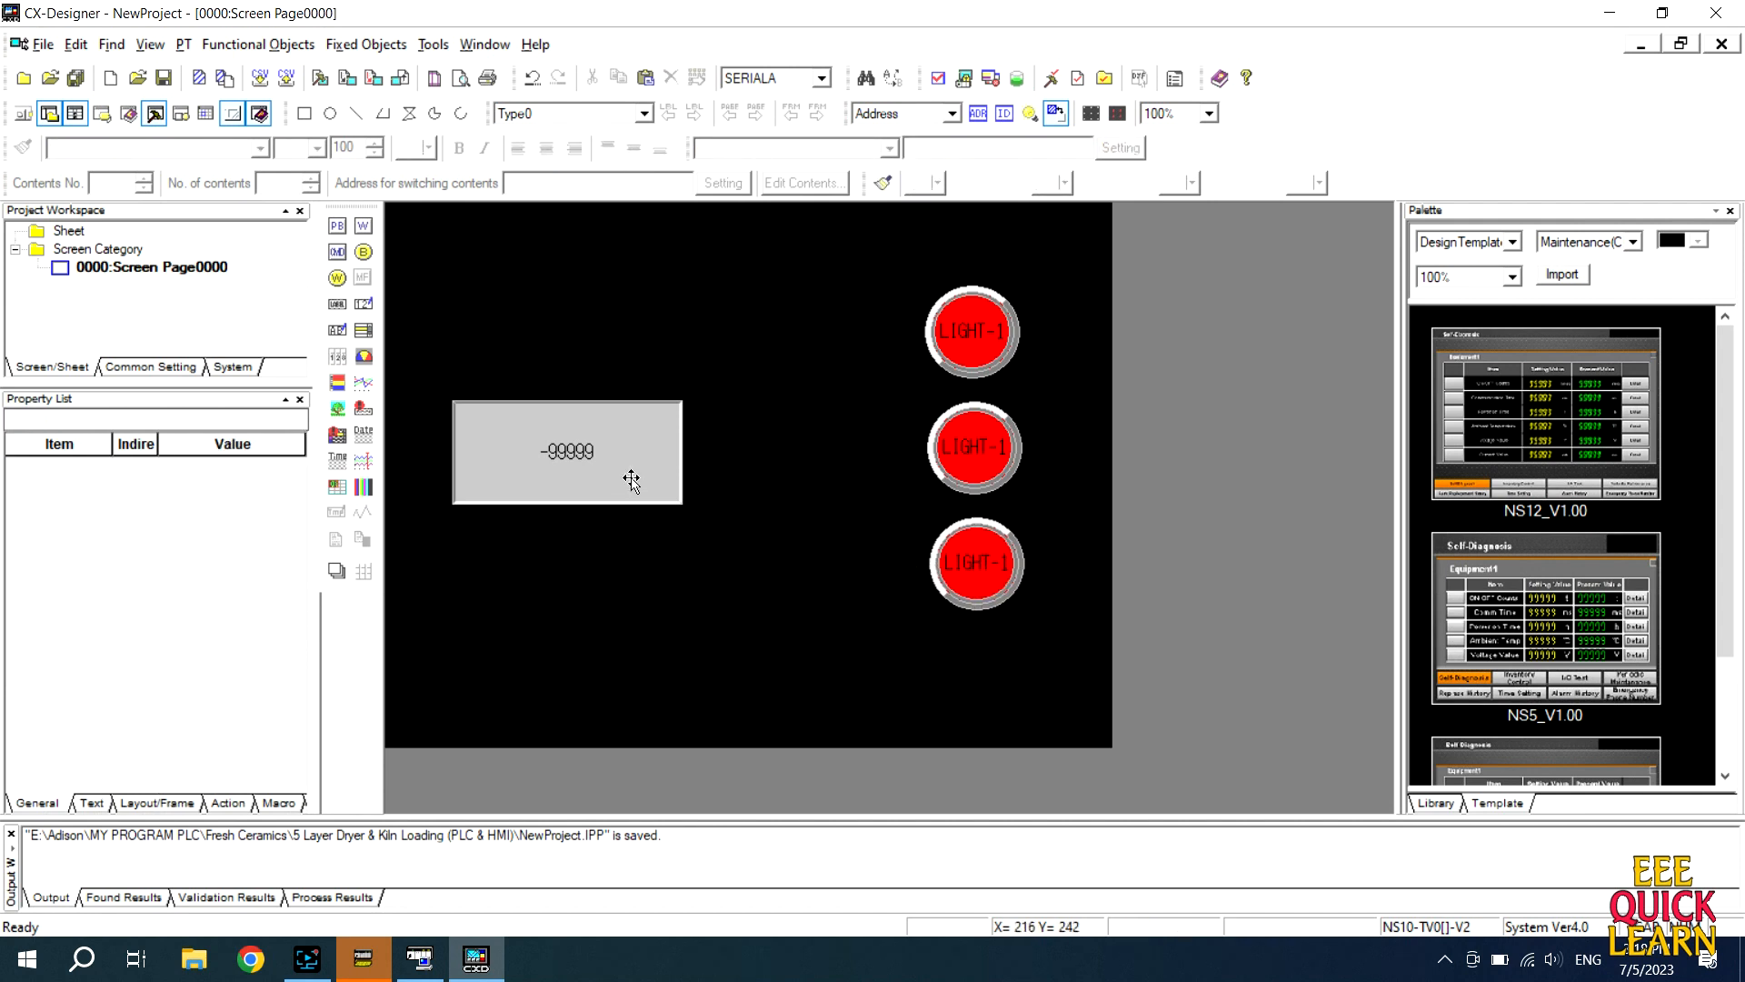
# - Set the middle lamp's label to LIGHT-2 and its display address to SERIALA:00100.01
pyautogui.doubleClick(958, 440)
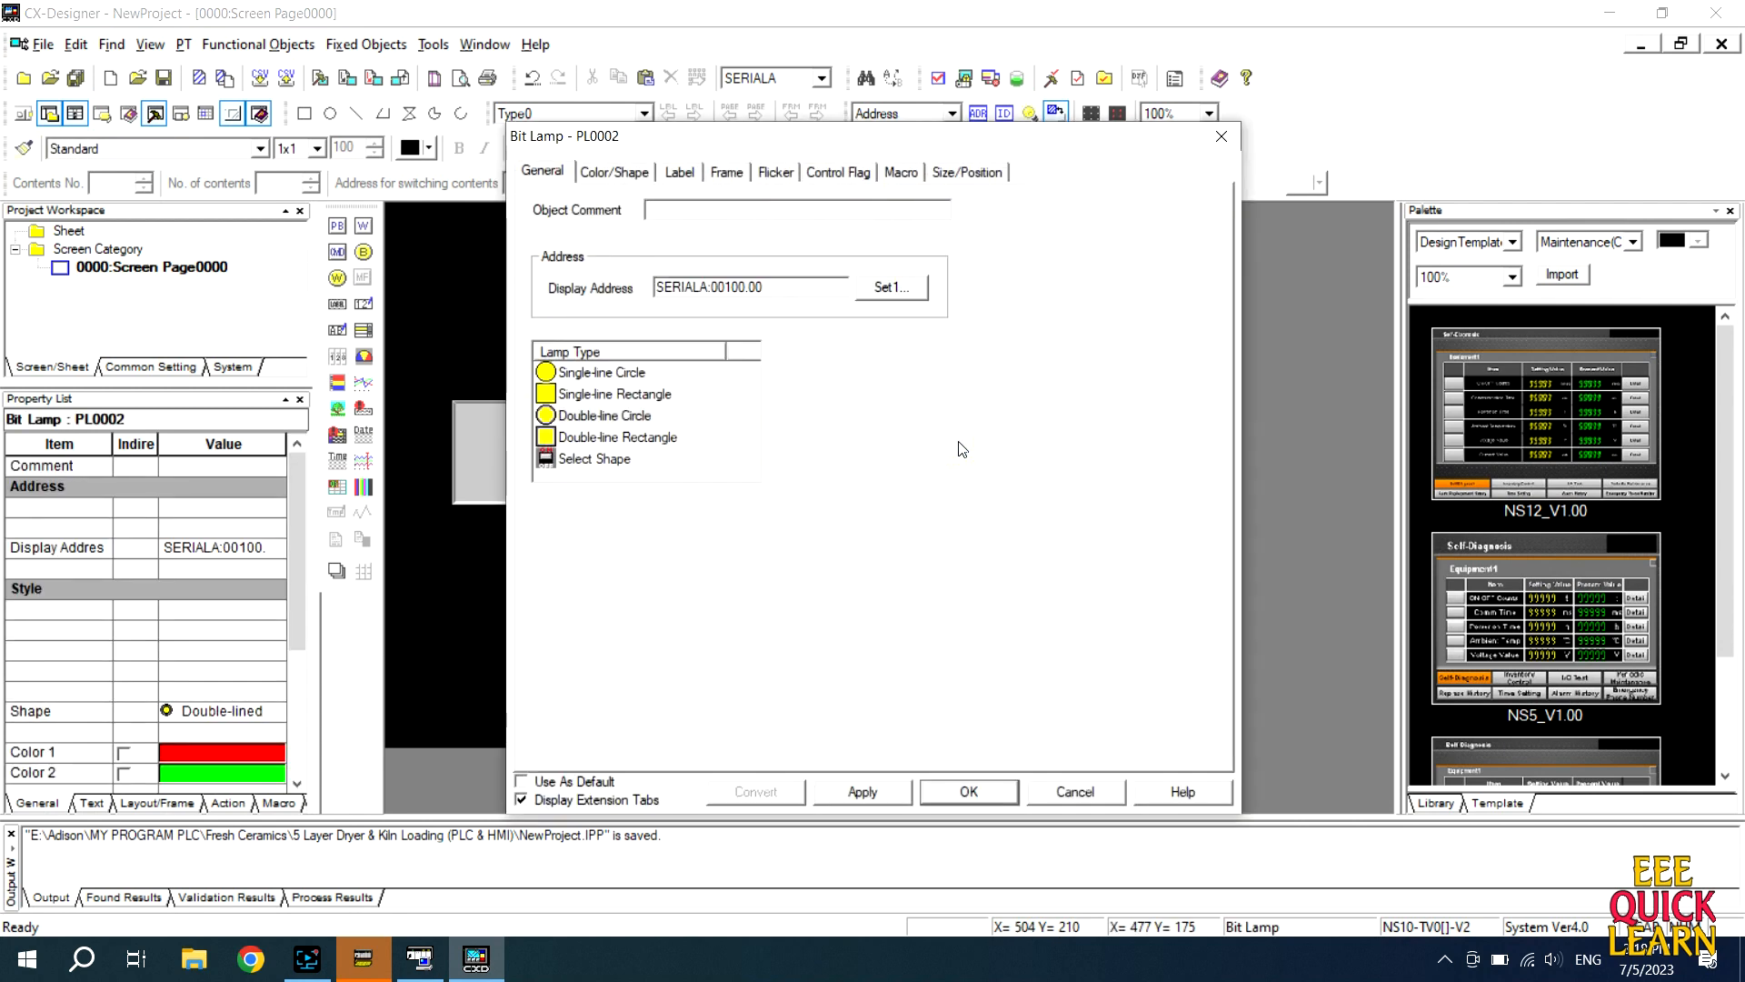
pyautogui.click(679, 171)
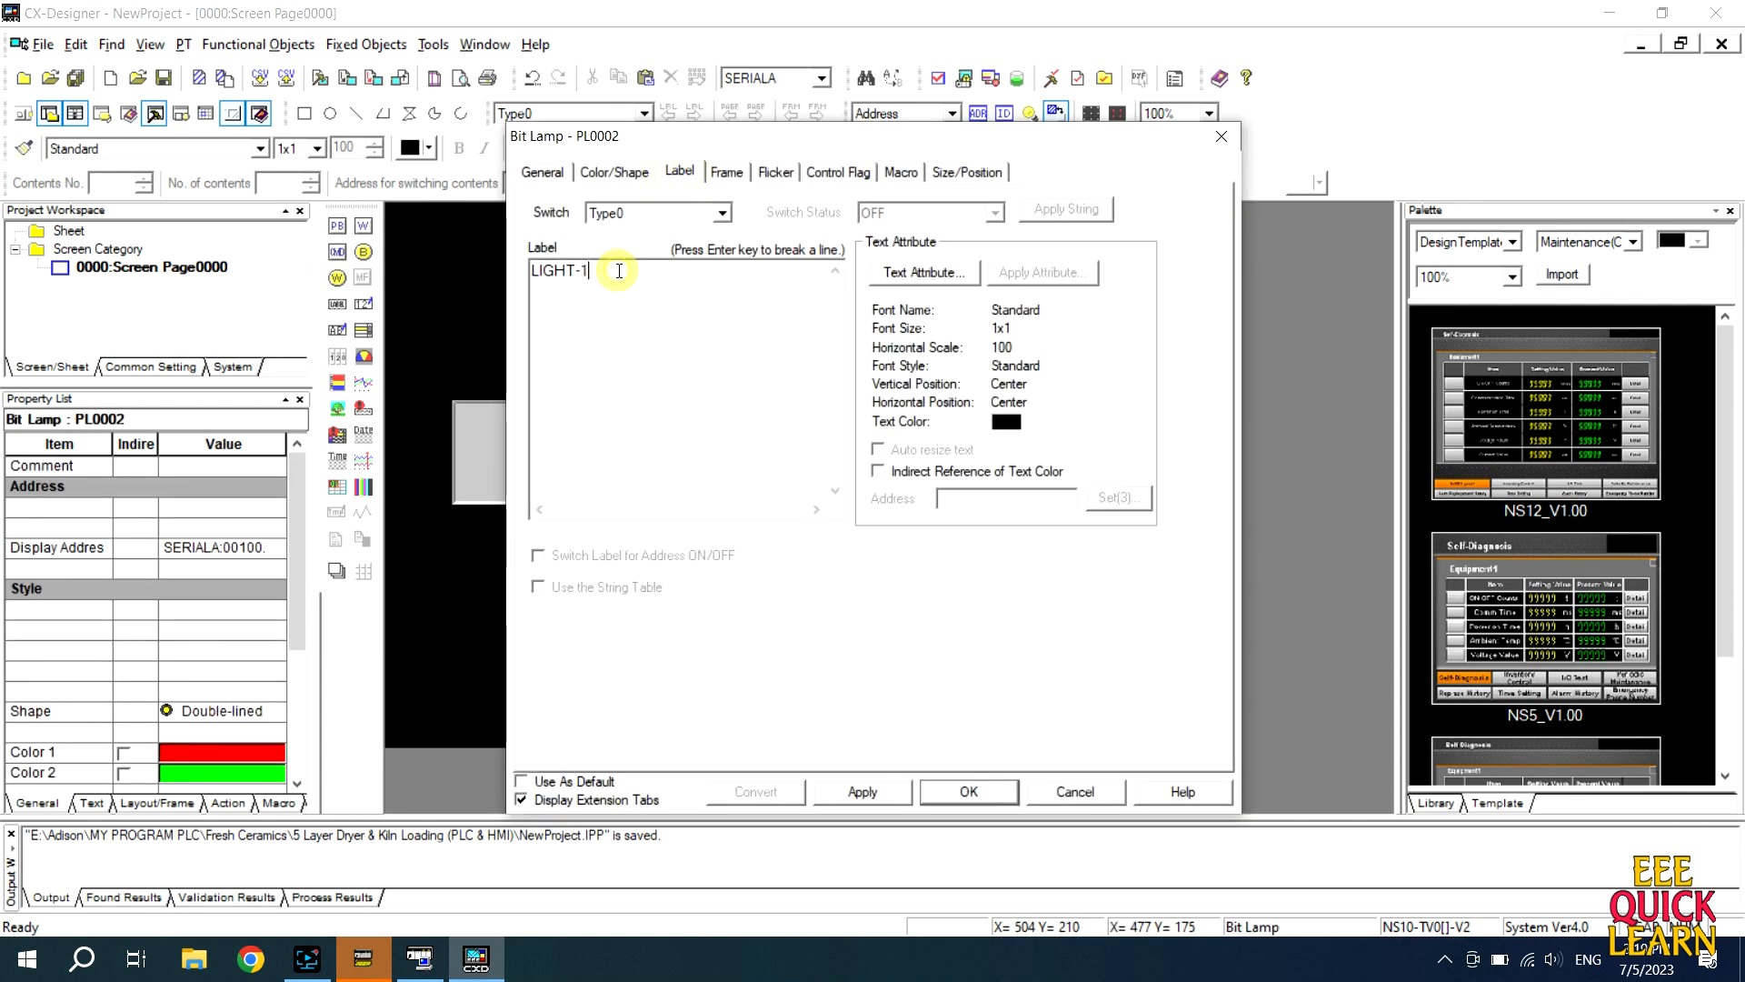
pyautogui.write('2')
pyautogui.click(560, 173)
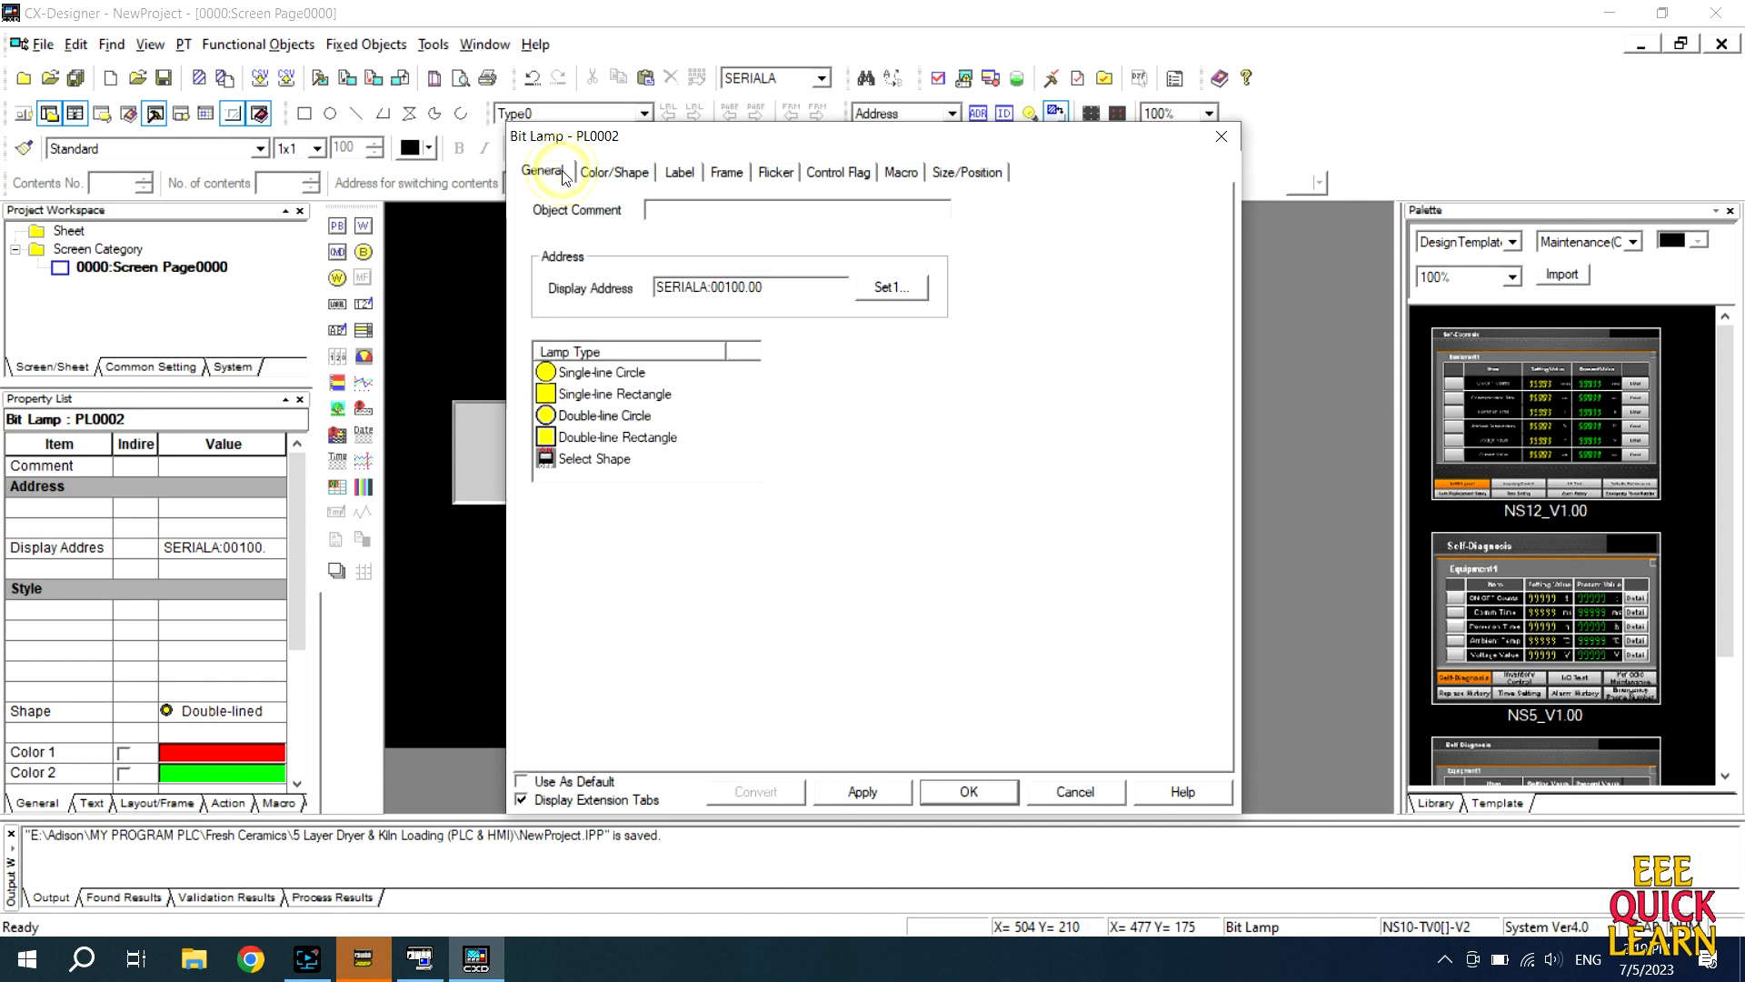
pyautogui.click(780, 286)
pyautogui.press('BackSpace')
pyautogui.write('1')
pyautogui.click(959, 790)
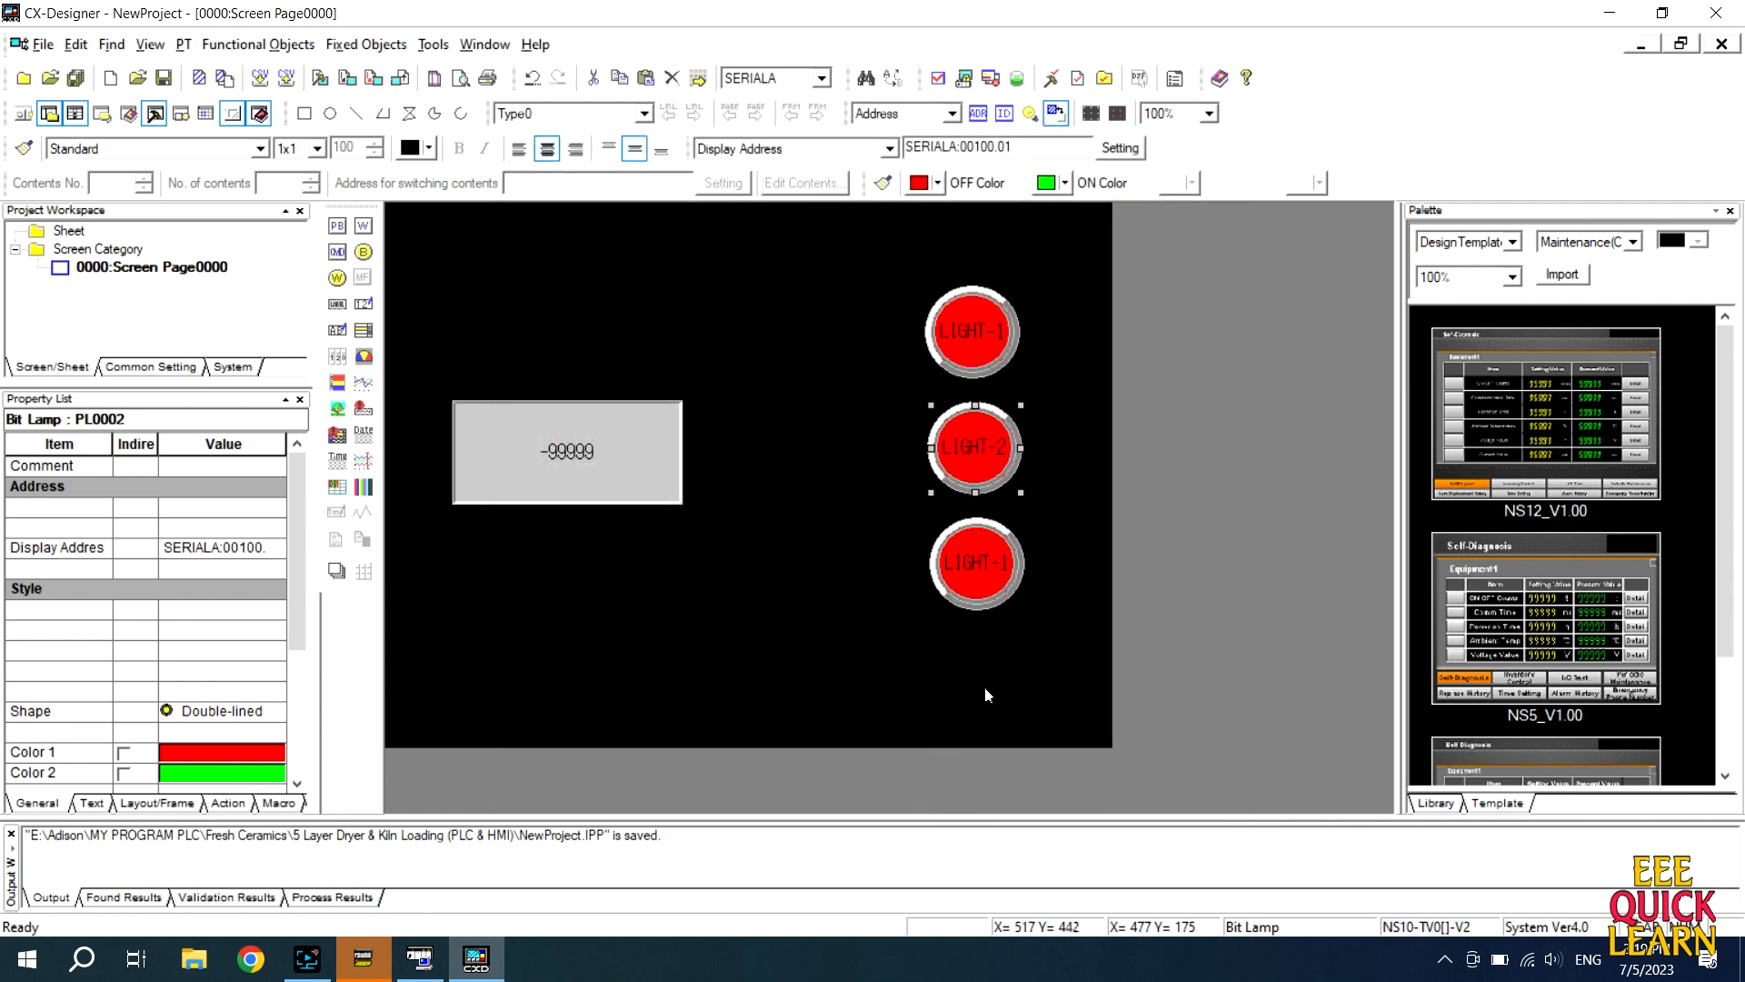
# - Set the lowest lamp's display address to SERIALA:00100.02 and its label to LIGHT-2
pyautogui.doubleClick(990, 572)
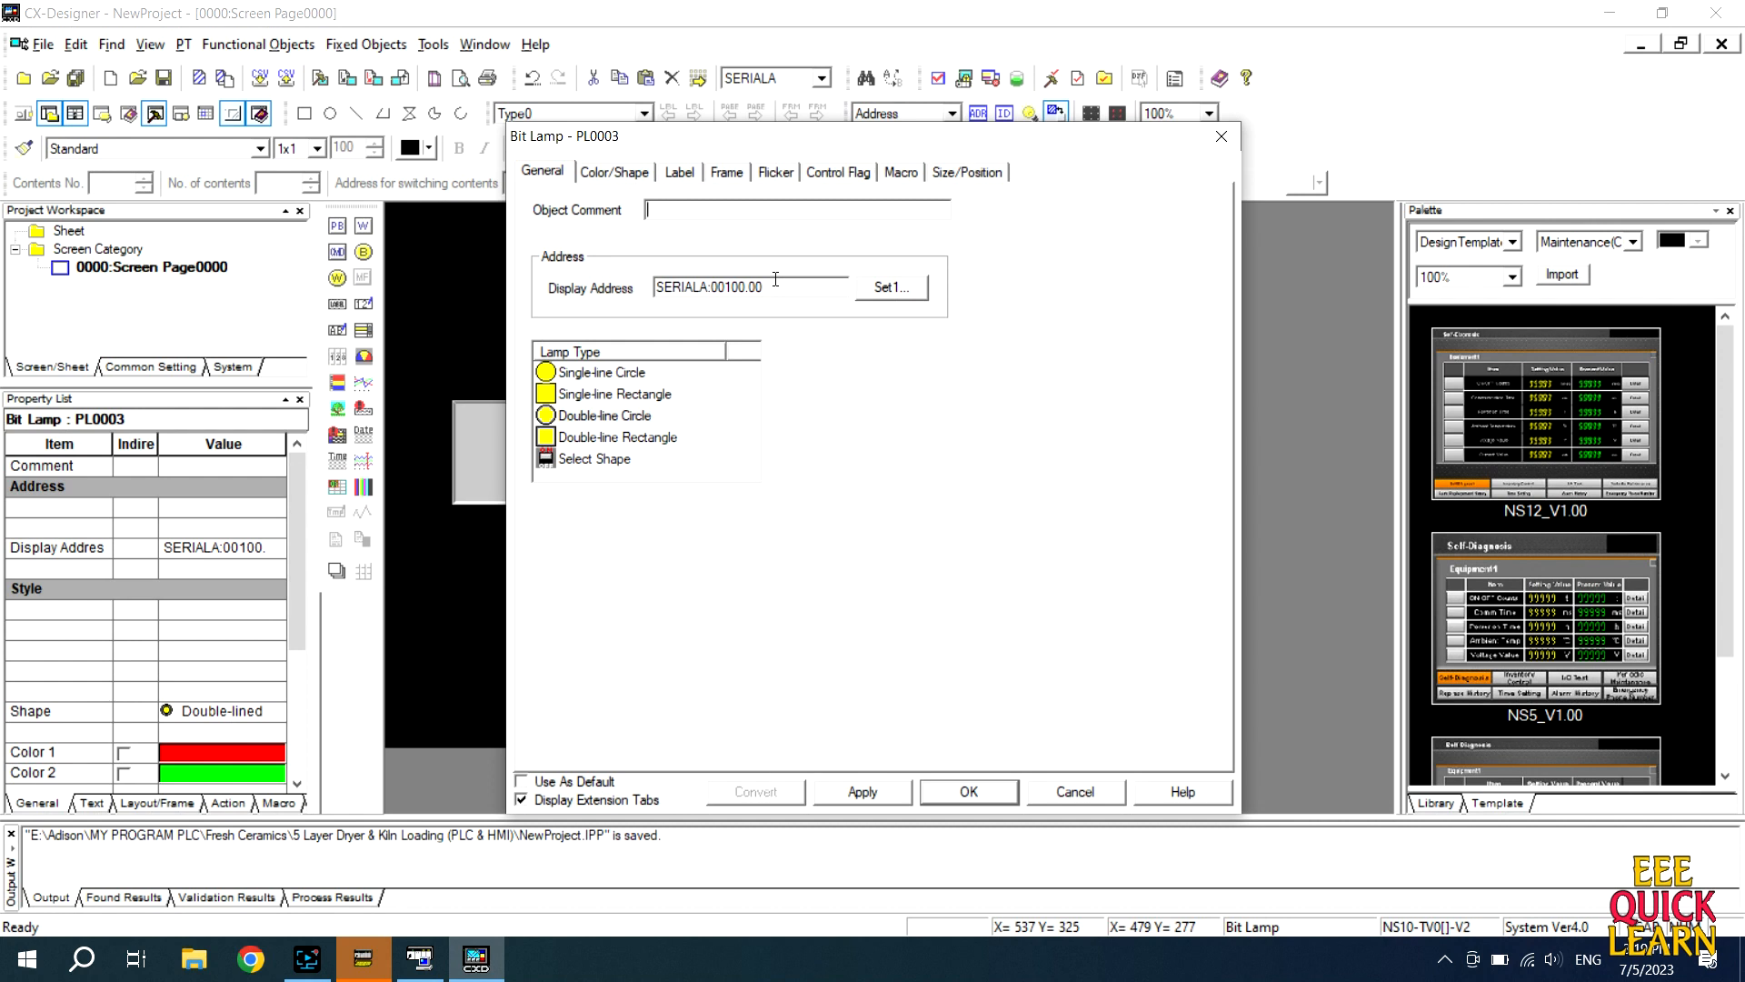
pyautogui.click(775, 281)
pyautogui.press('BackSpace')
pyautogui.write('2')
pyautogui.click(548, 175)
pyautogui.click(606, 176)
pyautogui.click(680, 171)
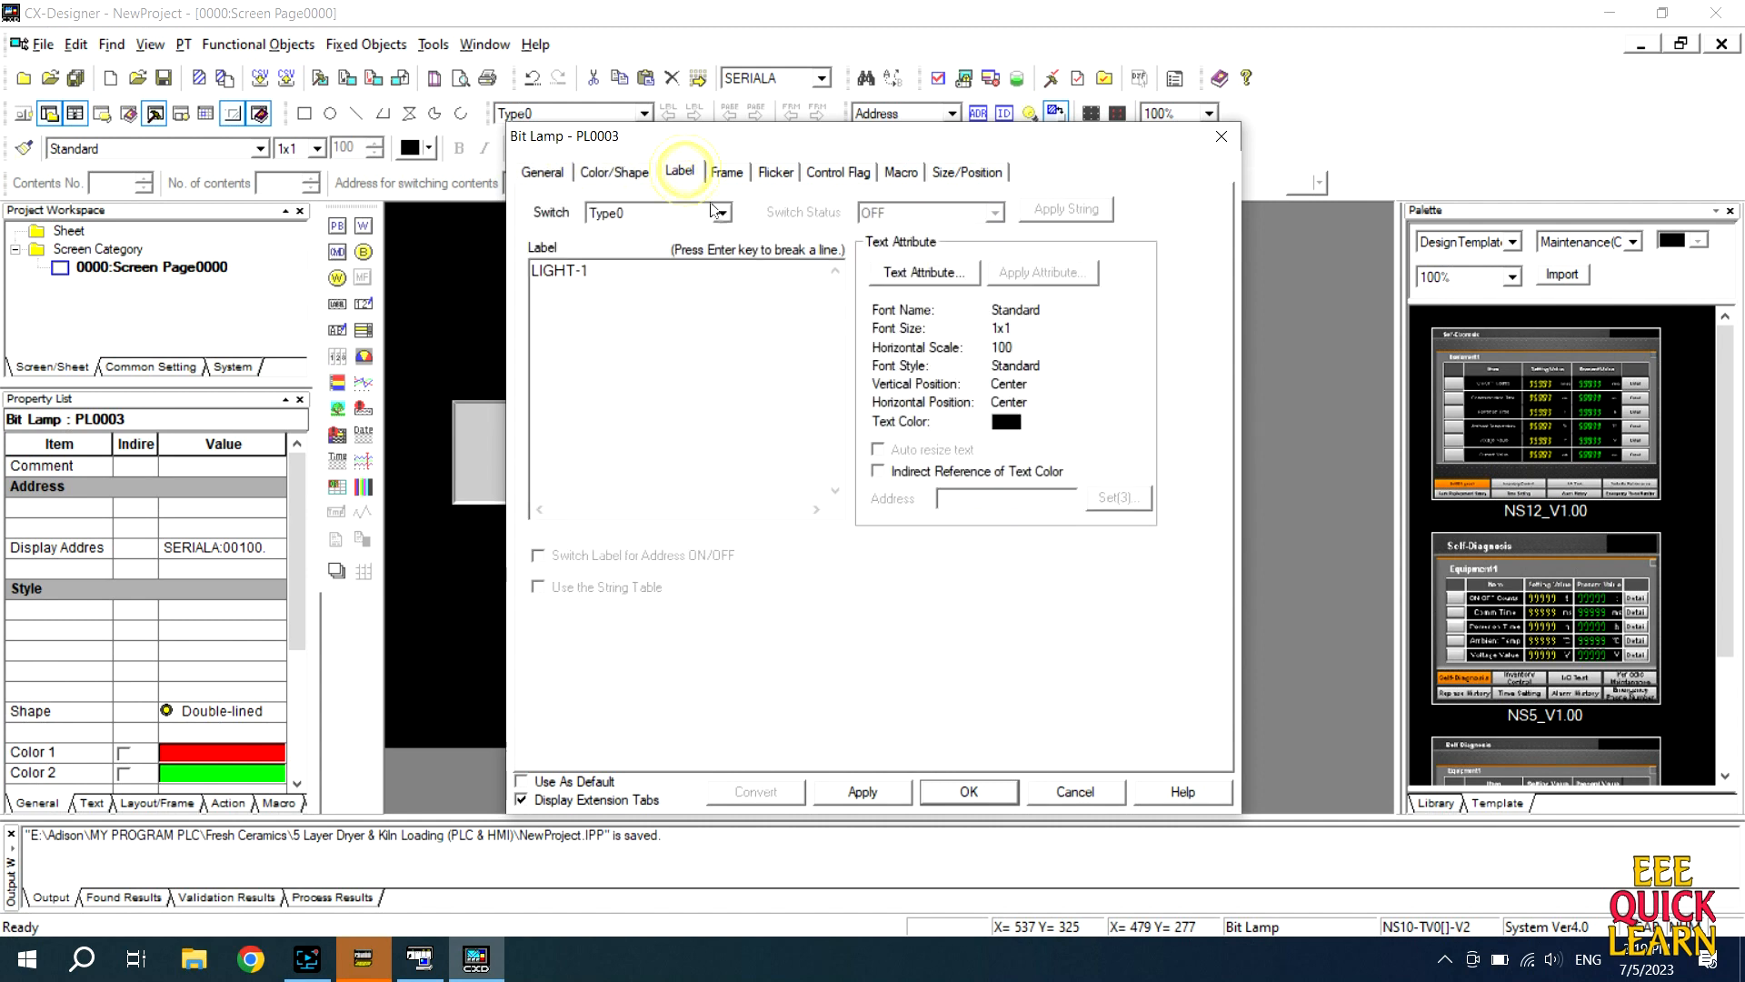
pyautogui.click(693, 291)
pyautogui.press('BackSpace')
pyautogui.write('2')
pyautogui.click(954, 793)
# - Relabel the middle lamp as LIGHT-1 so its number matches its address bit
pyautogui.click(981, 489)
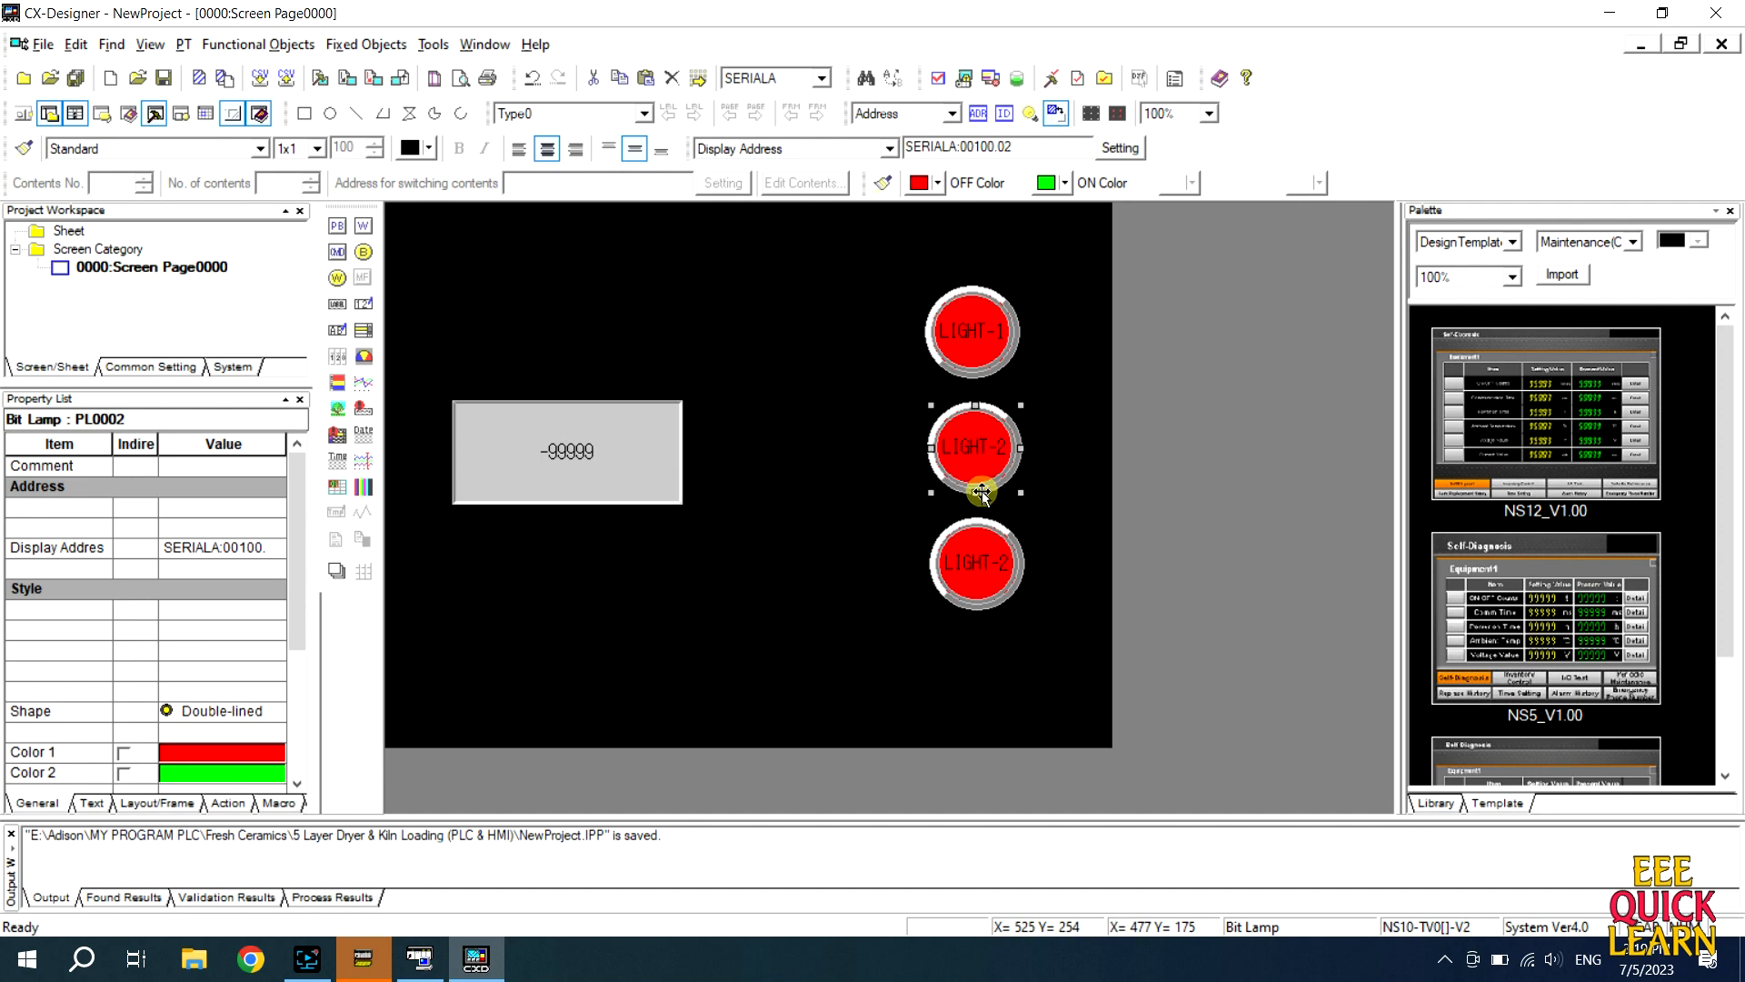
pyautogui.doubleClick(982, 477)
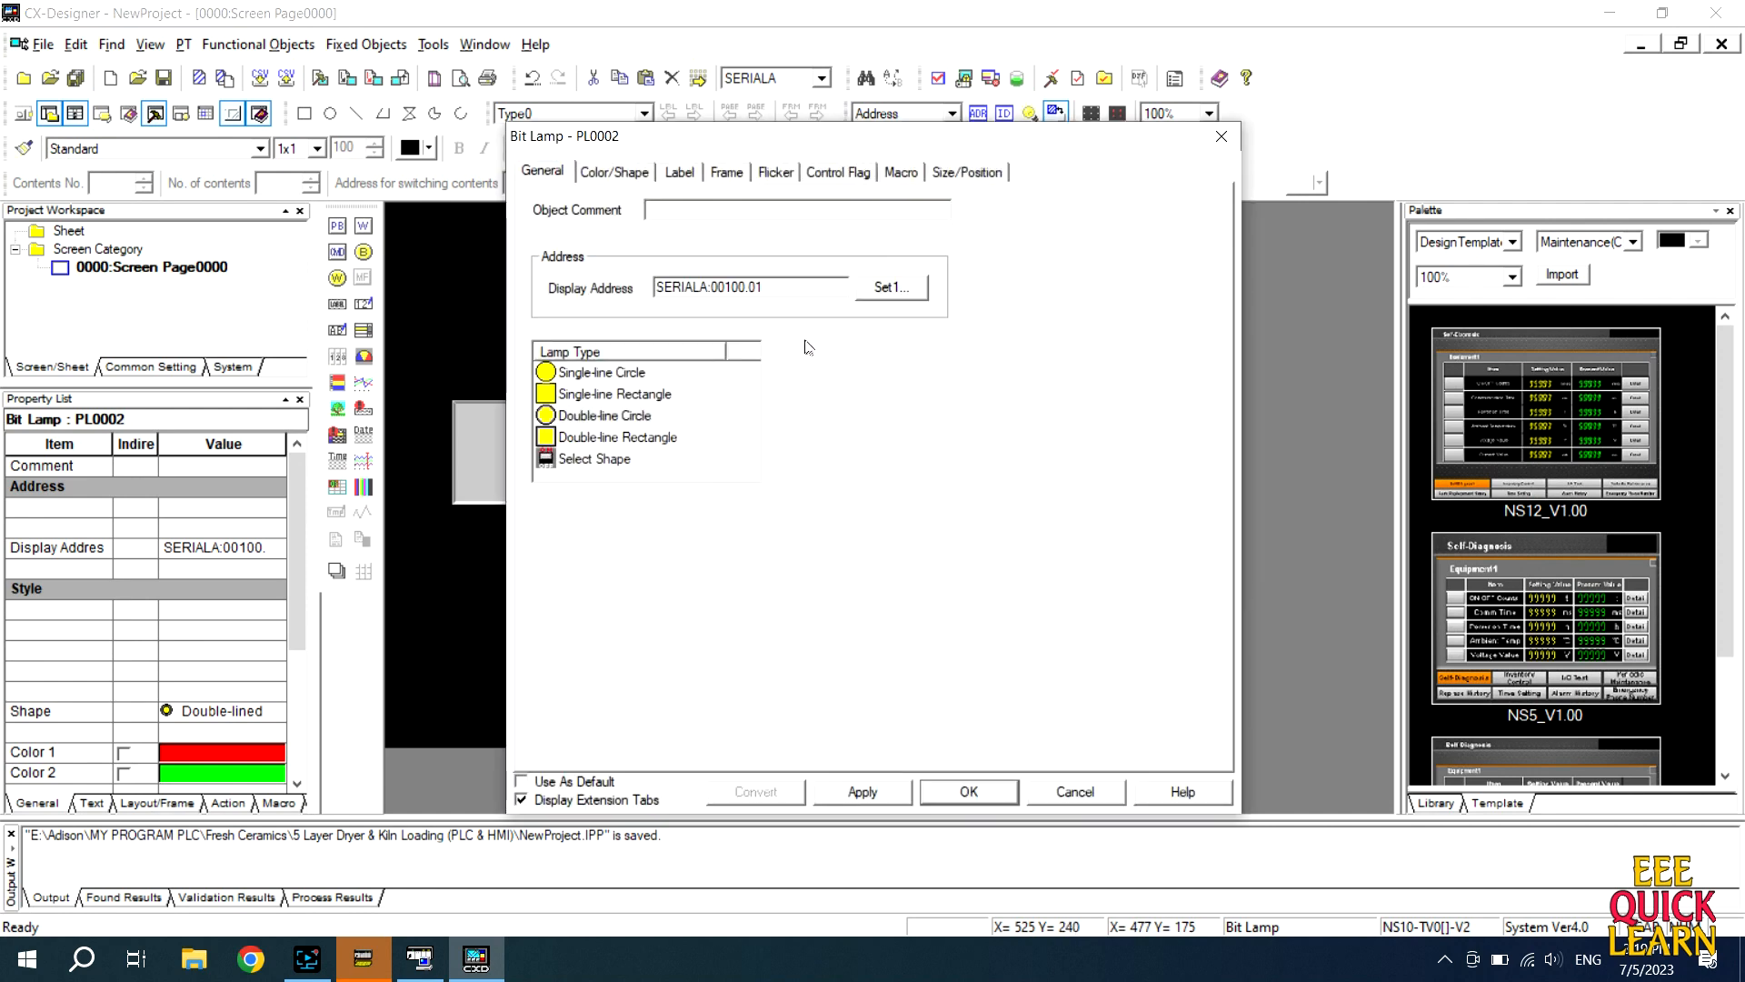
pyautogui.click(789, 289)
pyautogui.click(680, 171)
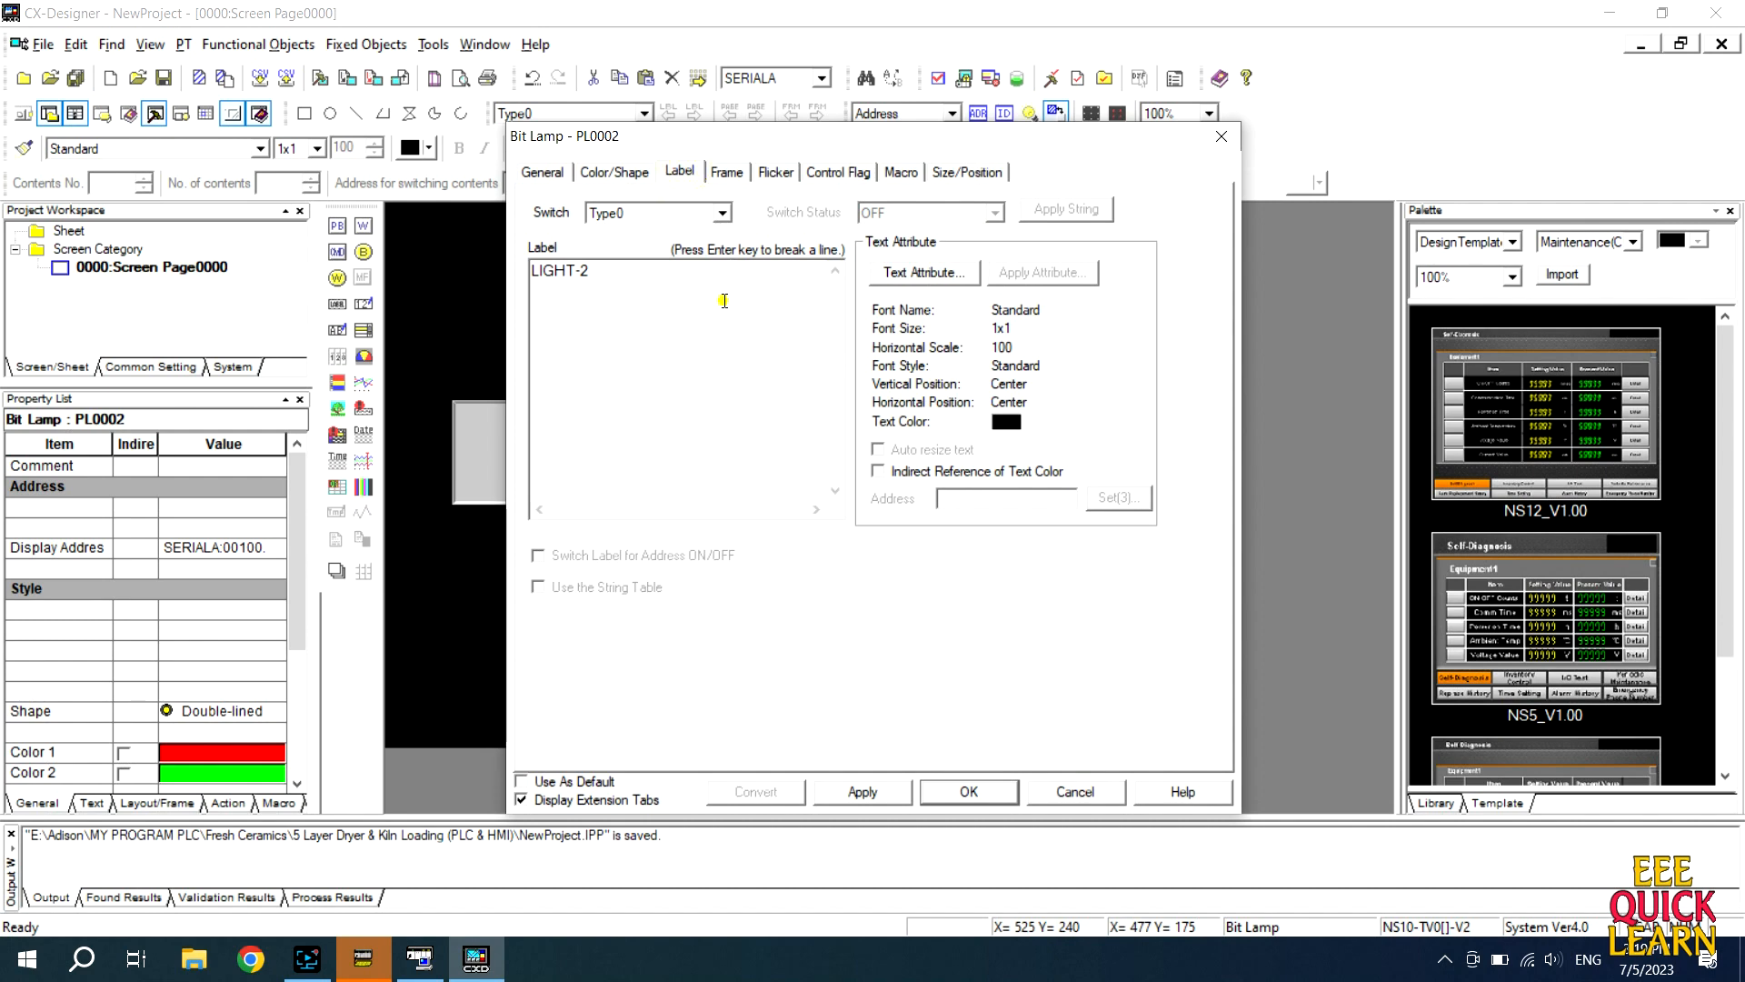
pyautogui.press('BackSpace')
pyautogui.write('1')
pyautogui.click(967, 792)
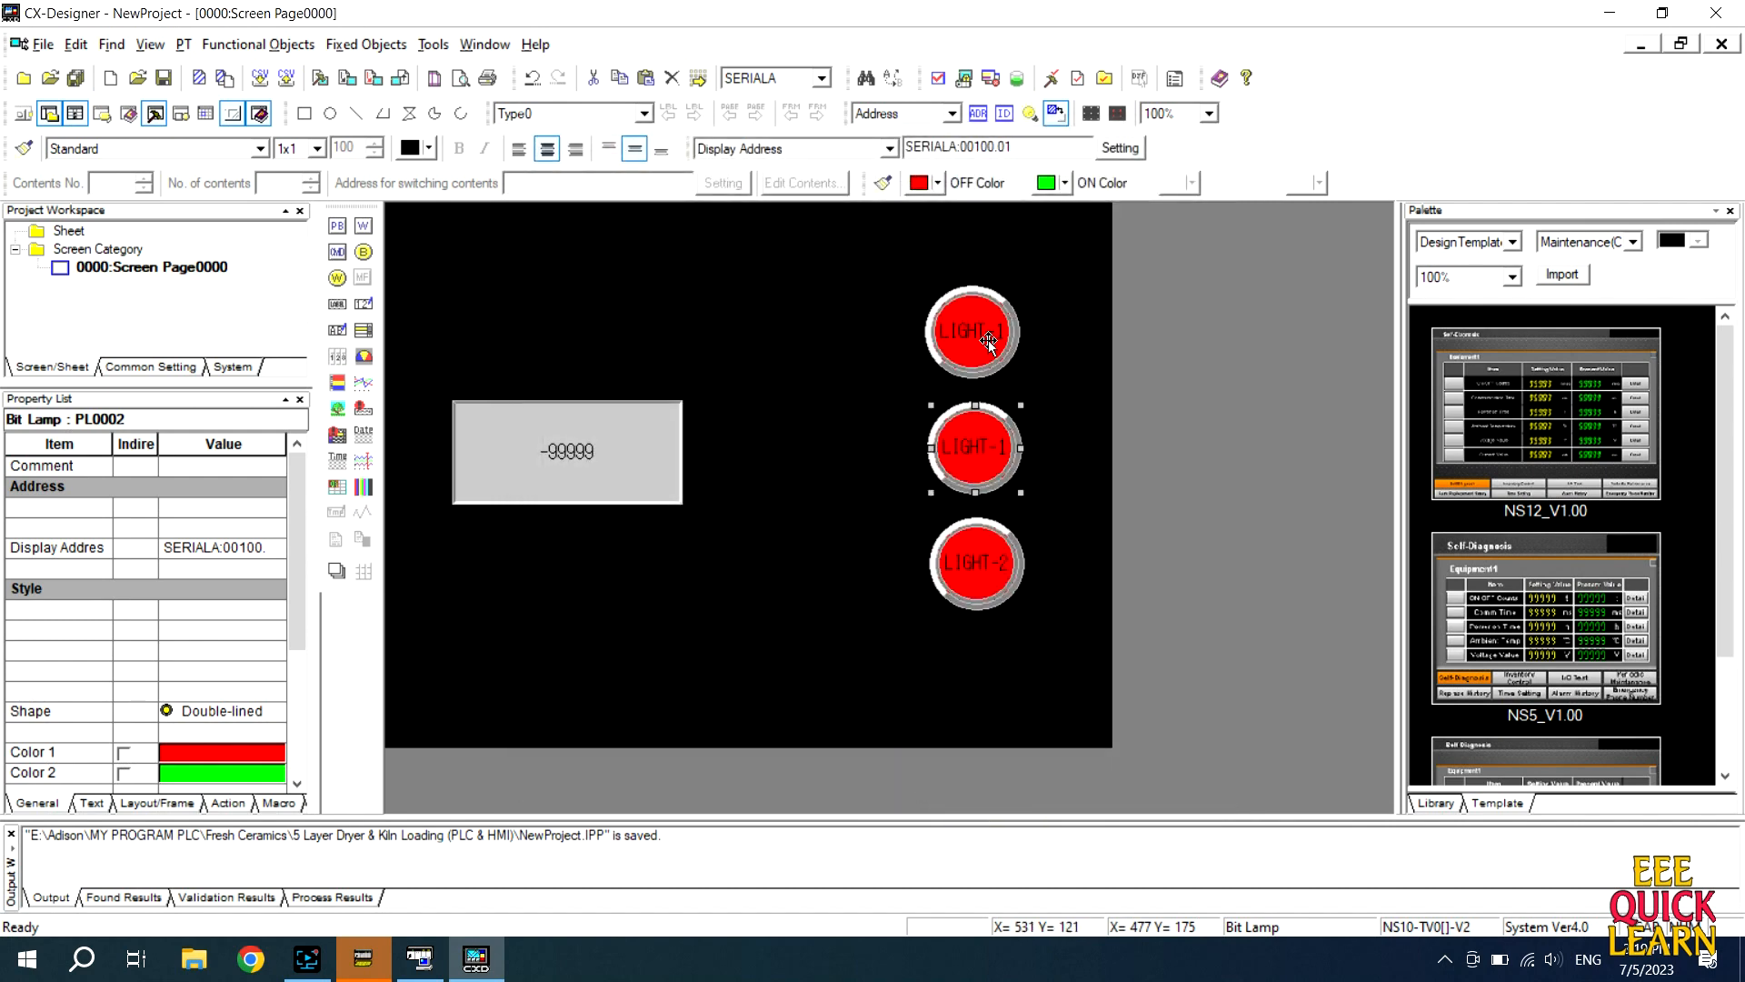
# - Relabel the uppermost lamp as LIGHT-0
pyautogui.doubleClick(988, 340)
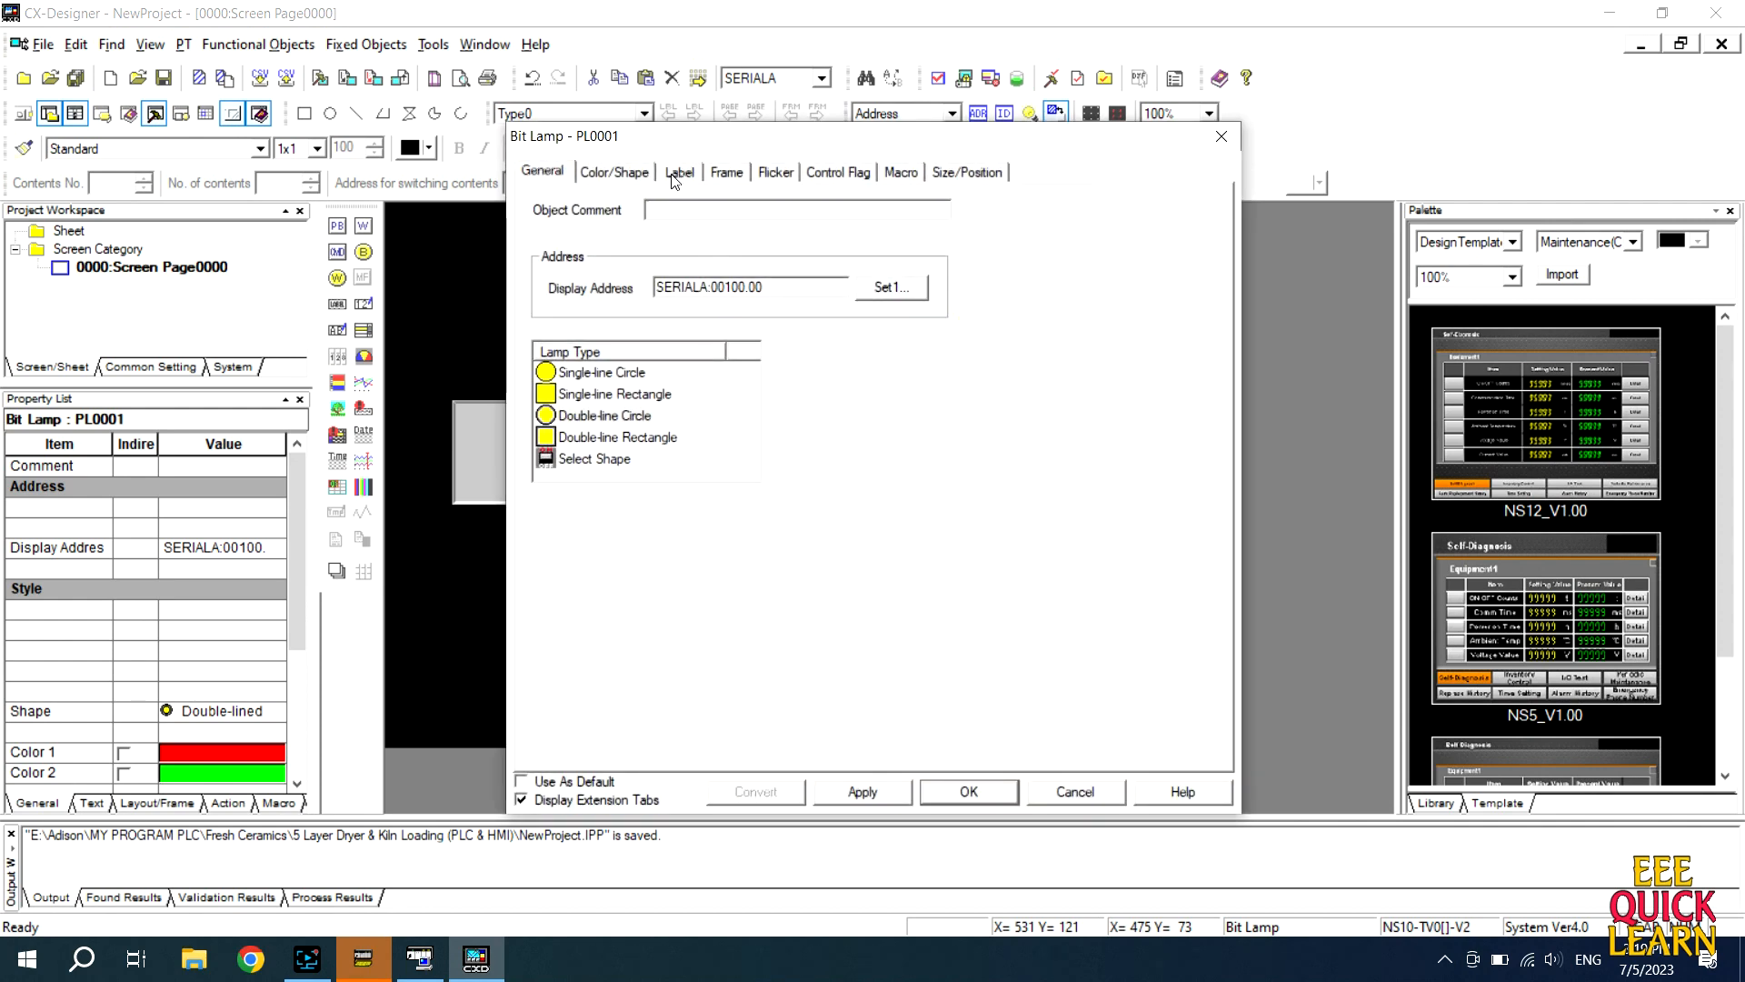
pyautogui.click(680, 172)
pyautogui.click(692, 279)
pyautogui.press('BackSpace')
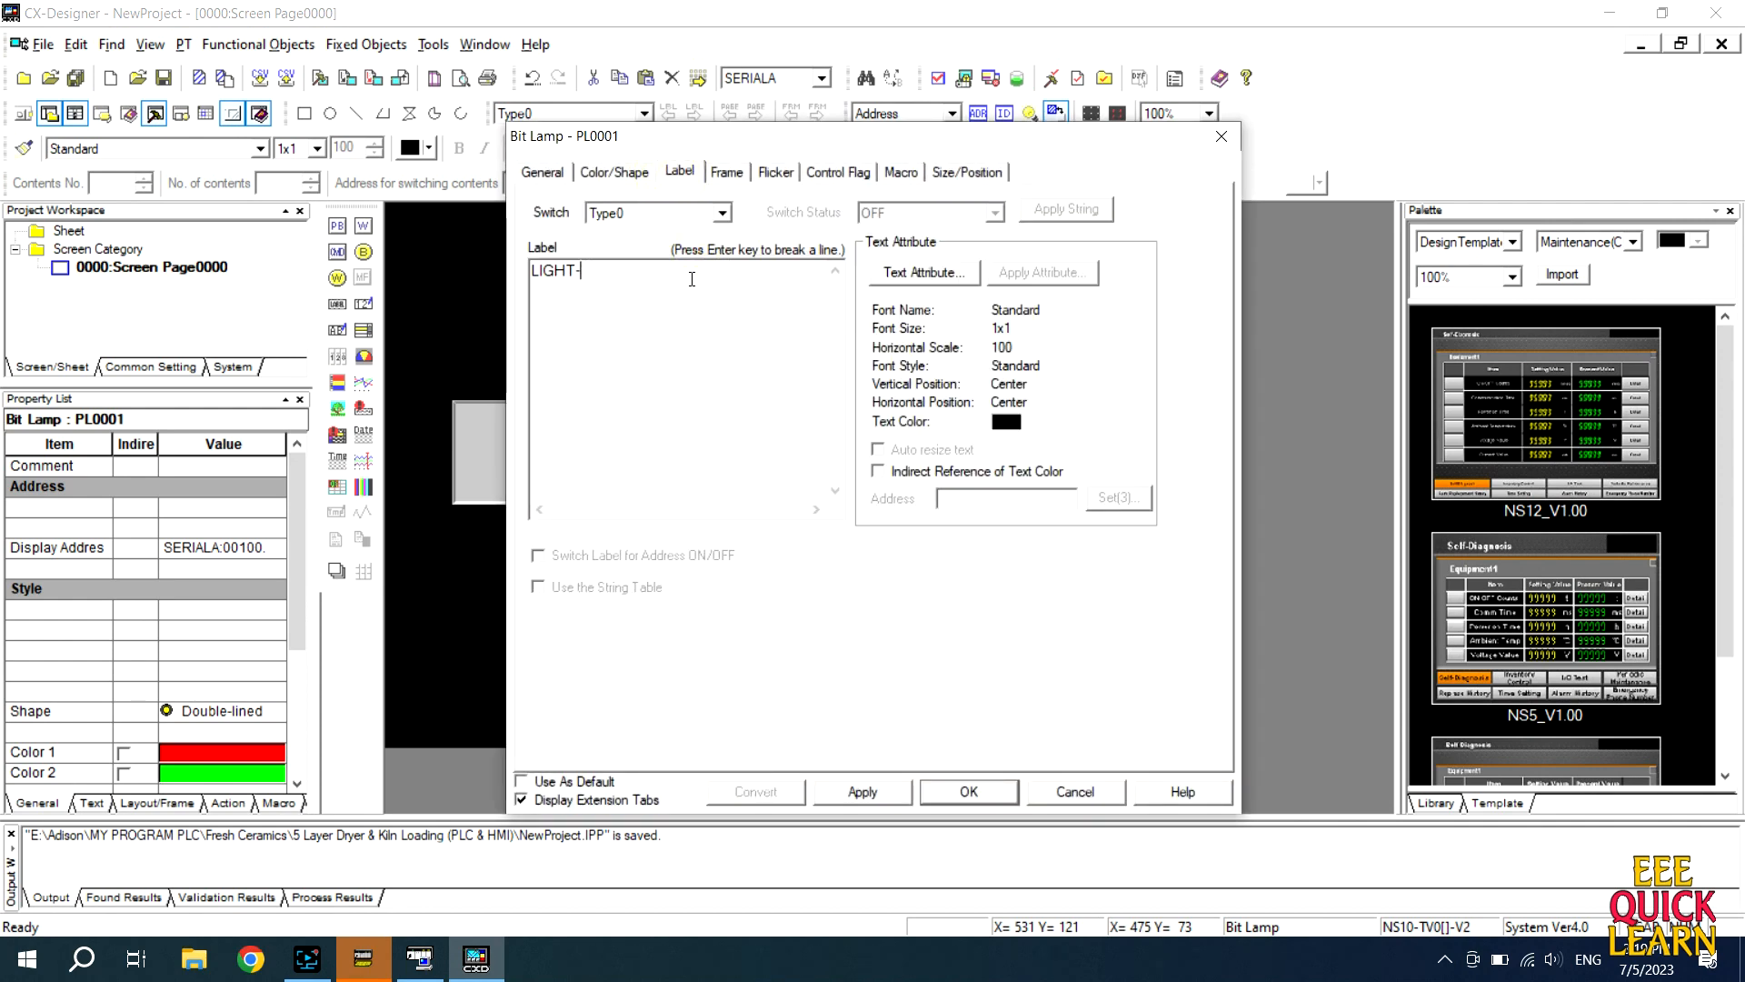
pyautogui.write('0')
pyautogui.click(965, 791)
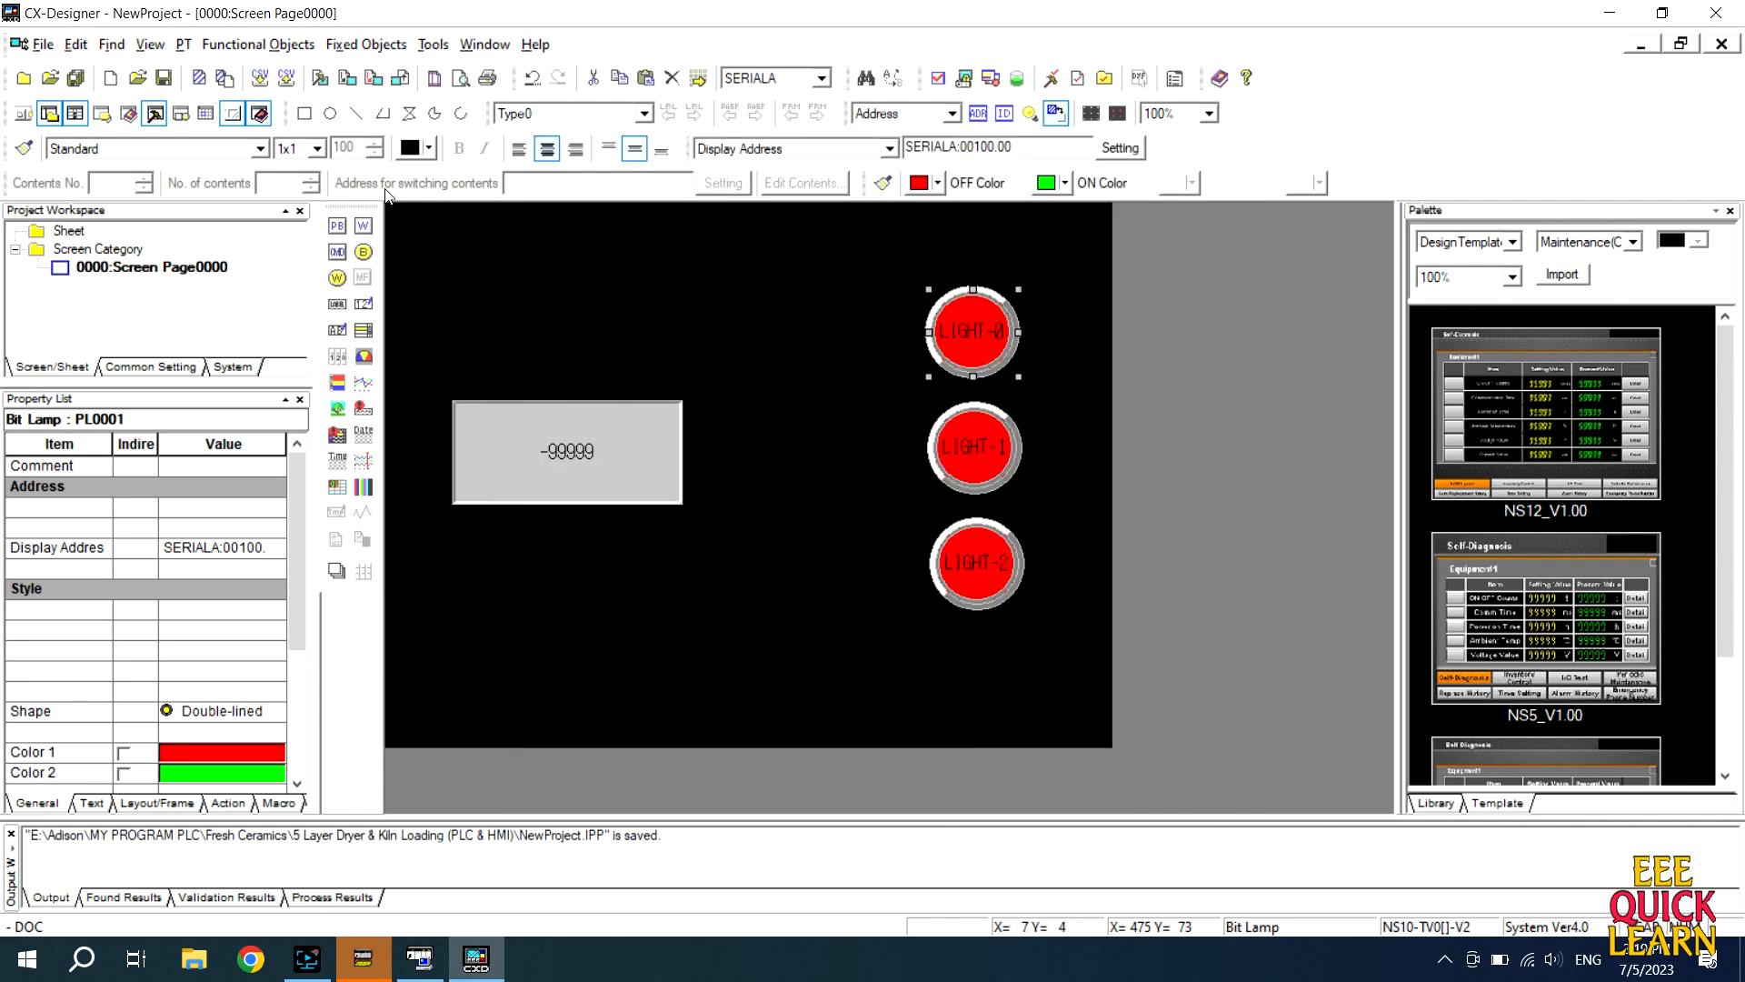
pyautogui.click(42, 46)
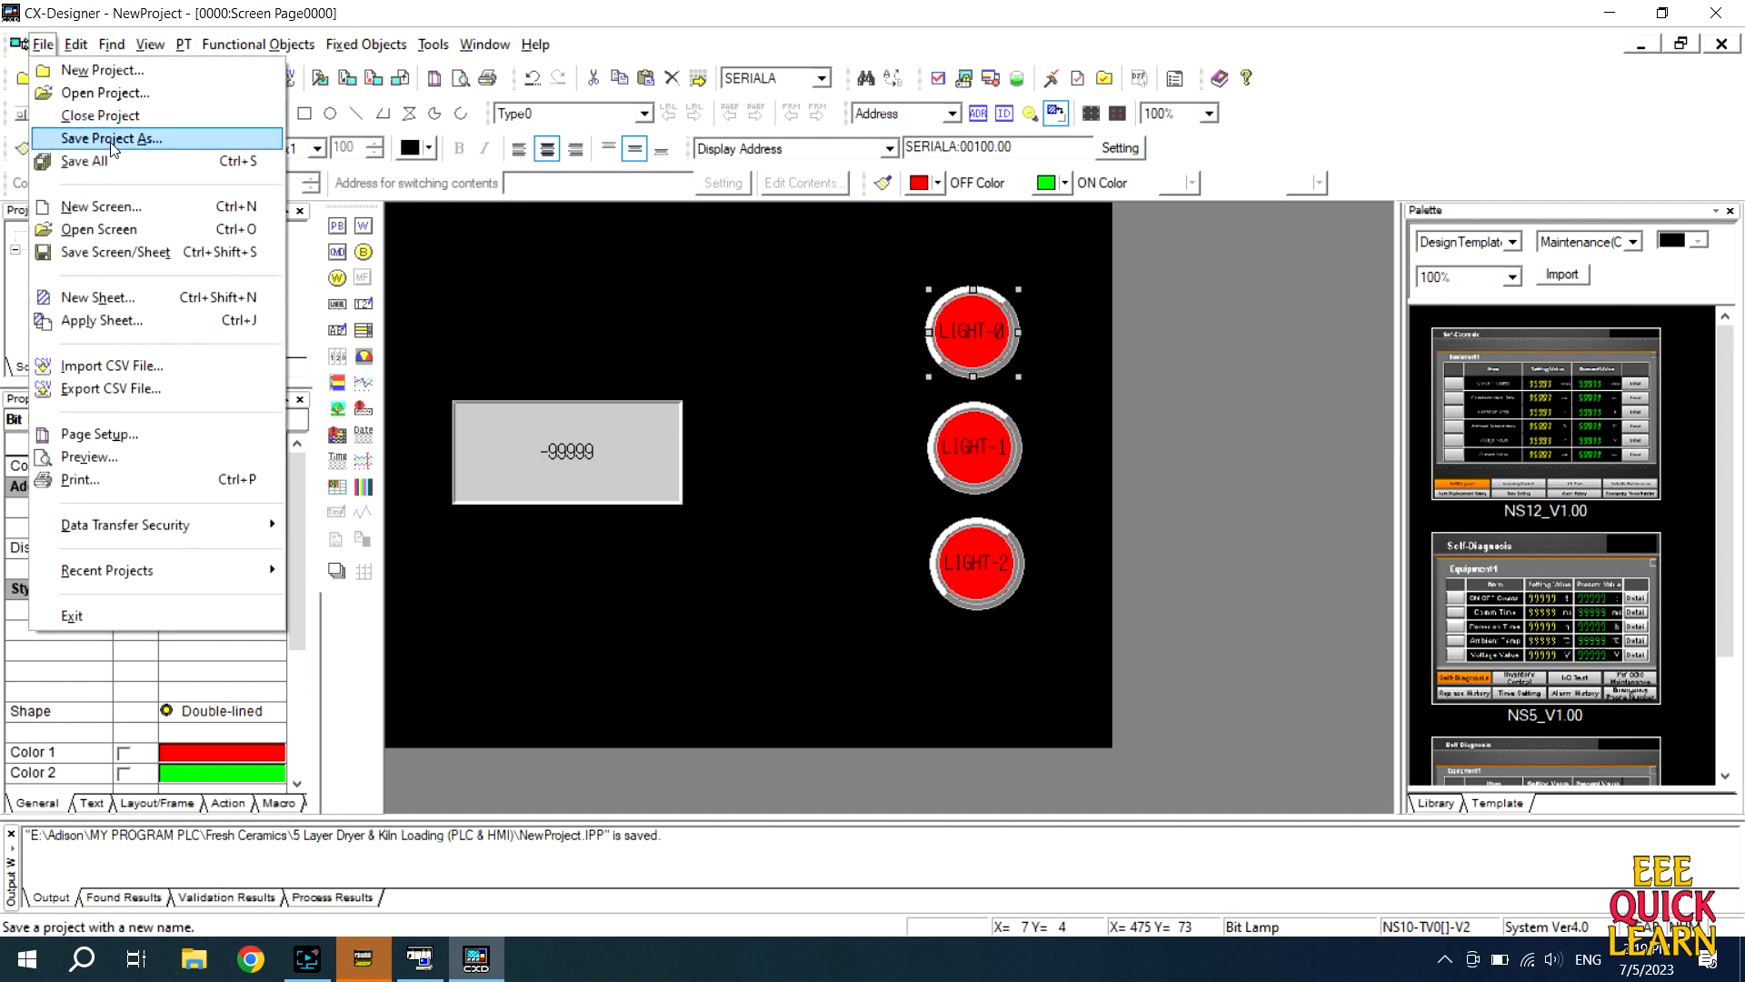
pyautogui.click(367, 44)
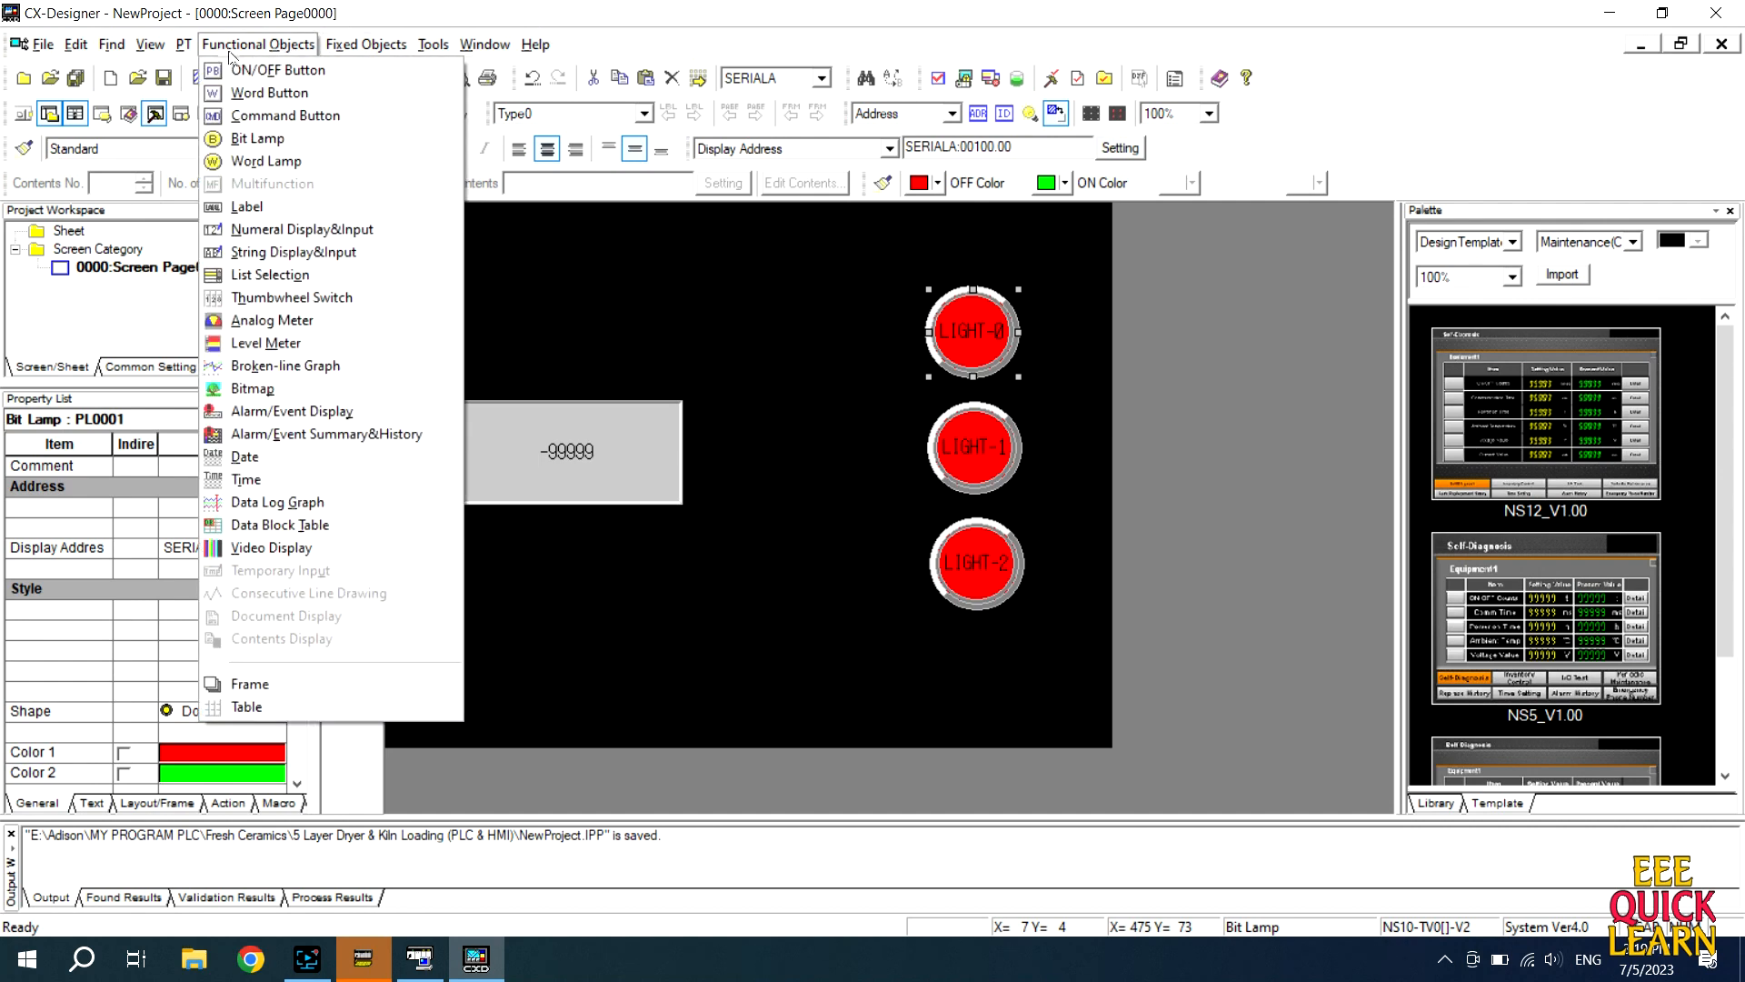
pyautogui.moveTo(182, 47)
pyautogui.click(545, 1)
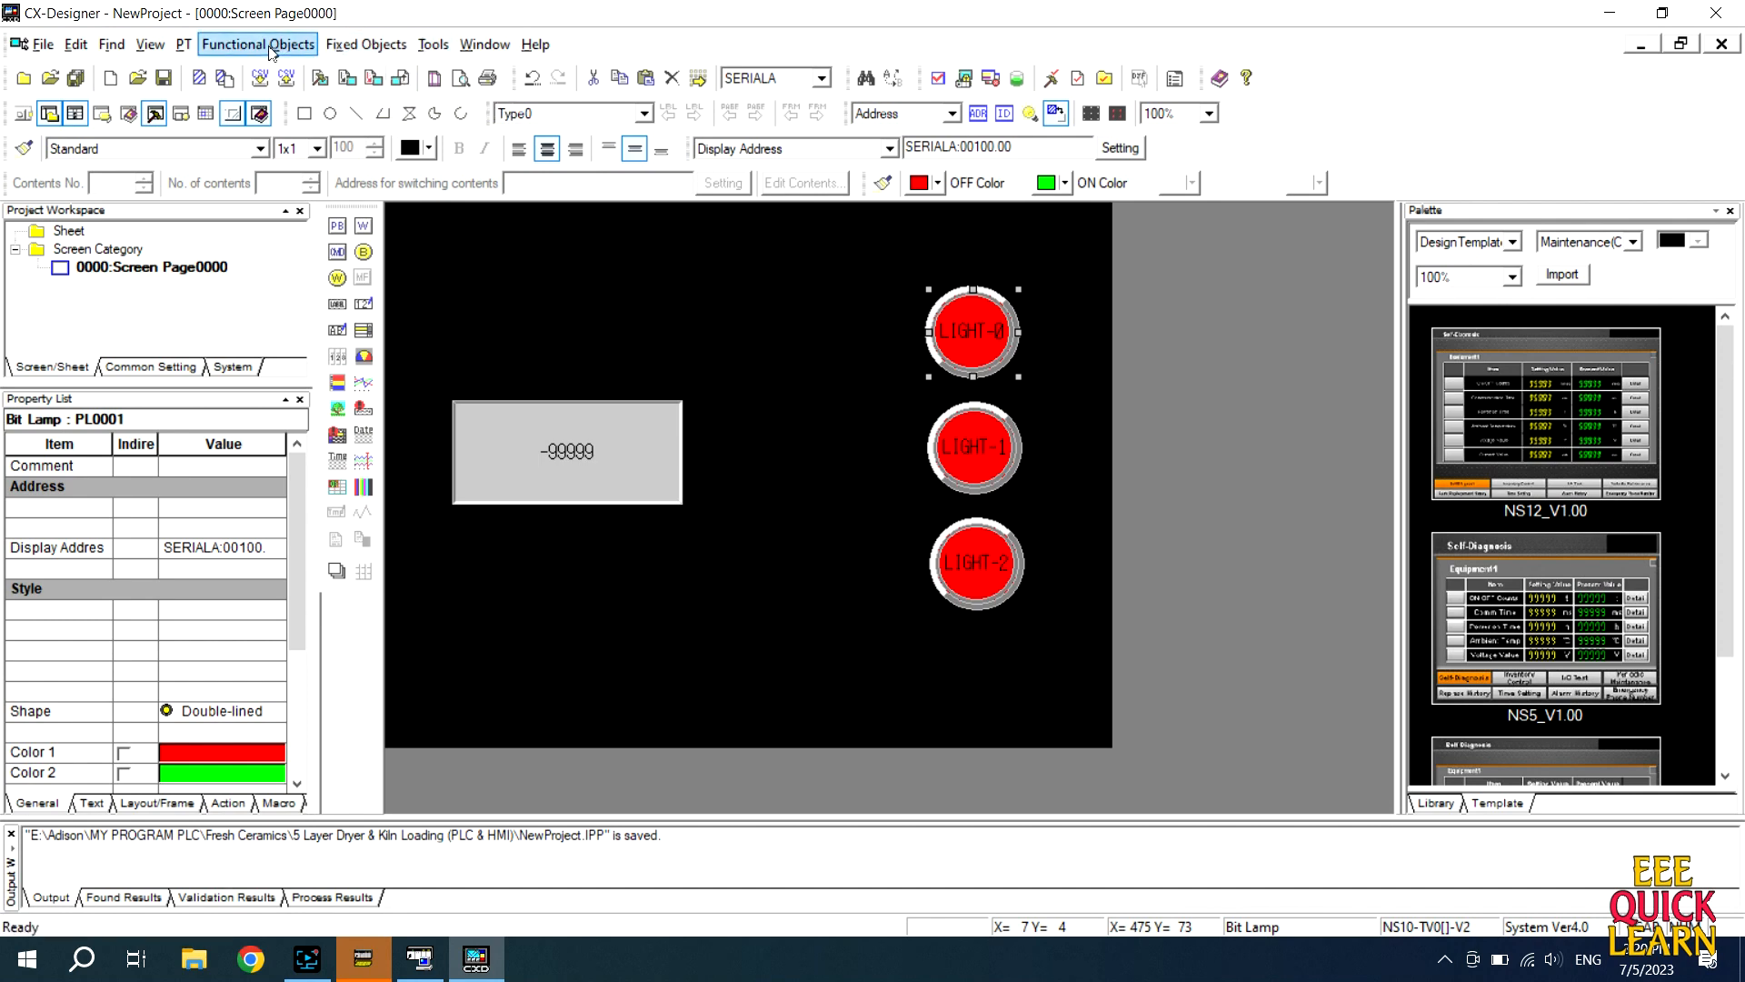
# - Call up the project's Test function and save all pending changes
pyautogui.click(183, 44)
pyautogui.moveTo(232, 50)
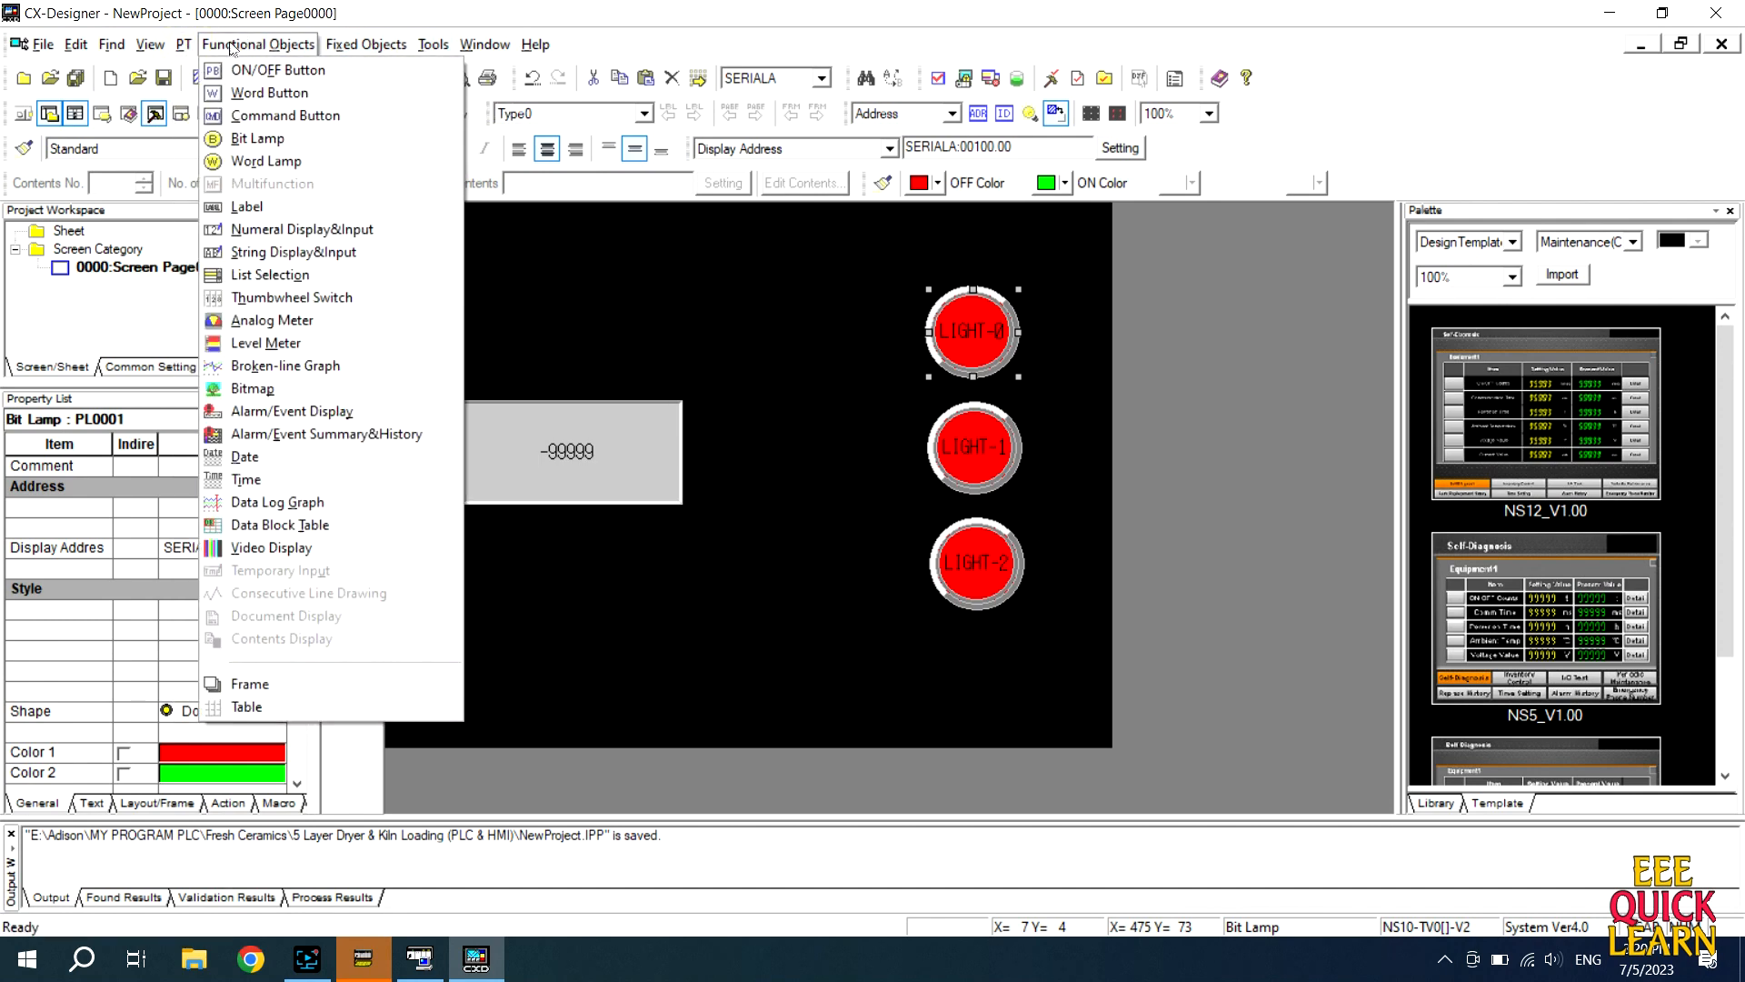
pyautogui.moveTo(364, 45)
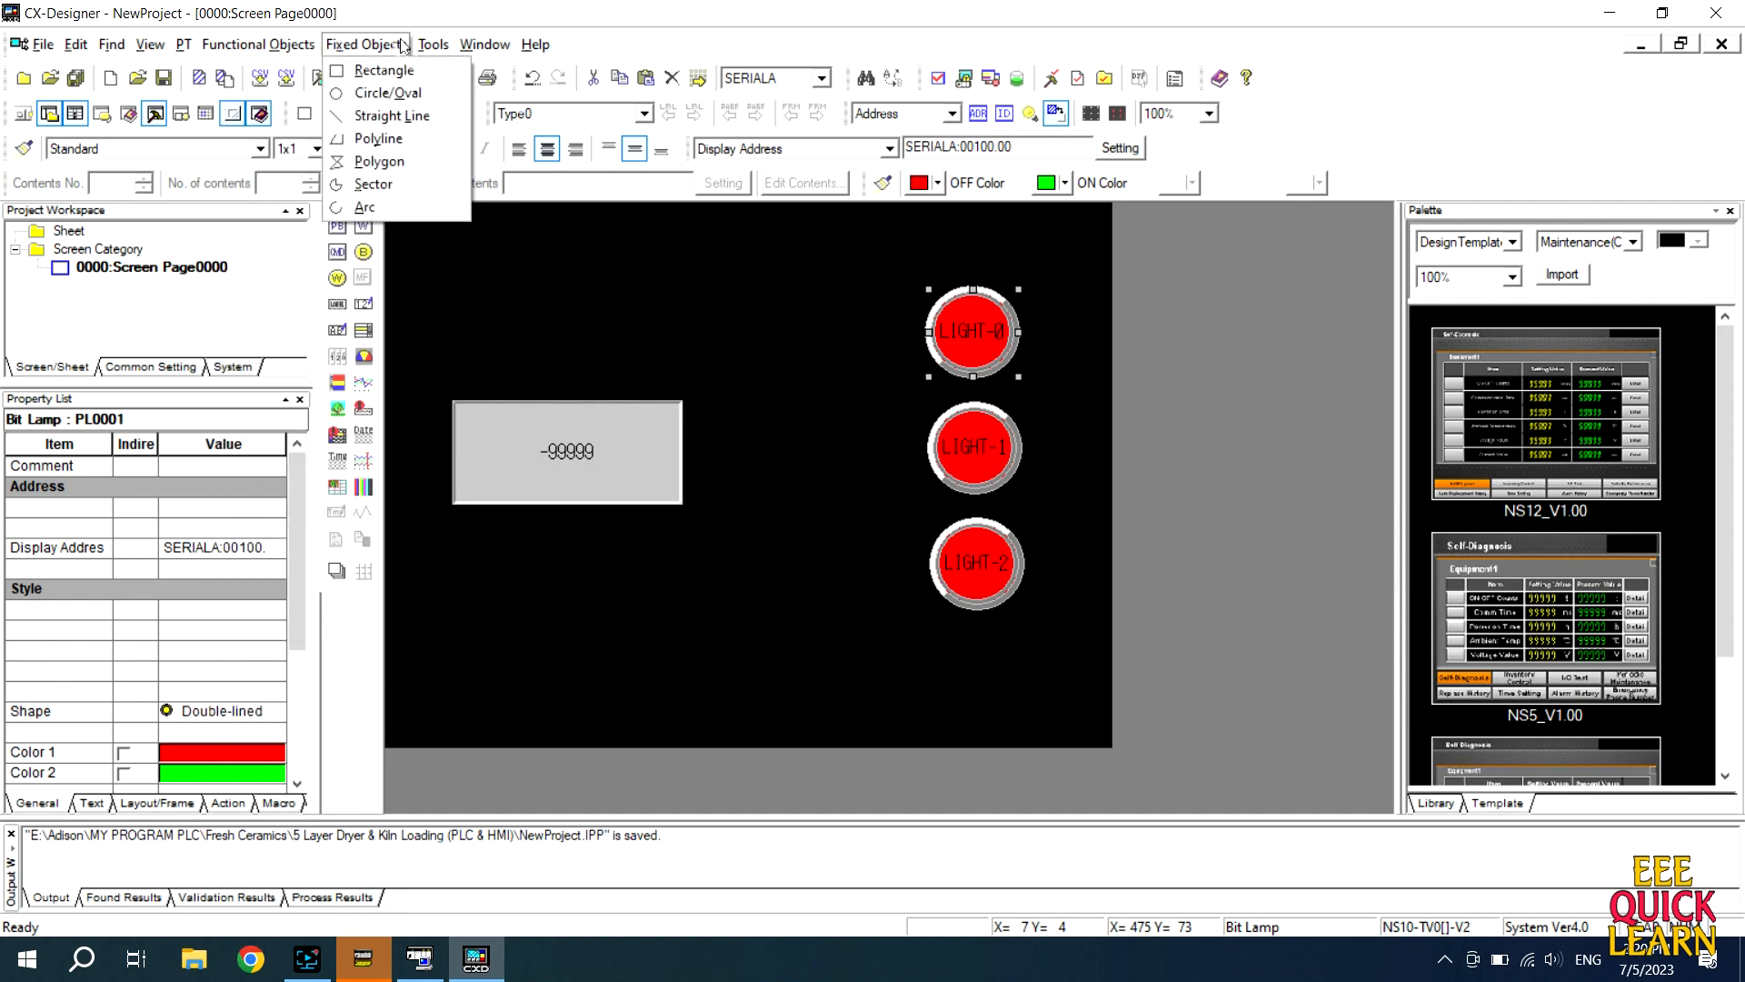
pyautogui.moveTo(426, 45)
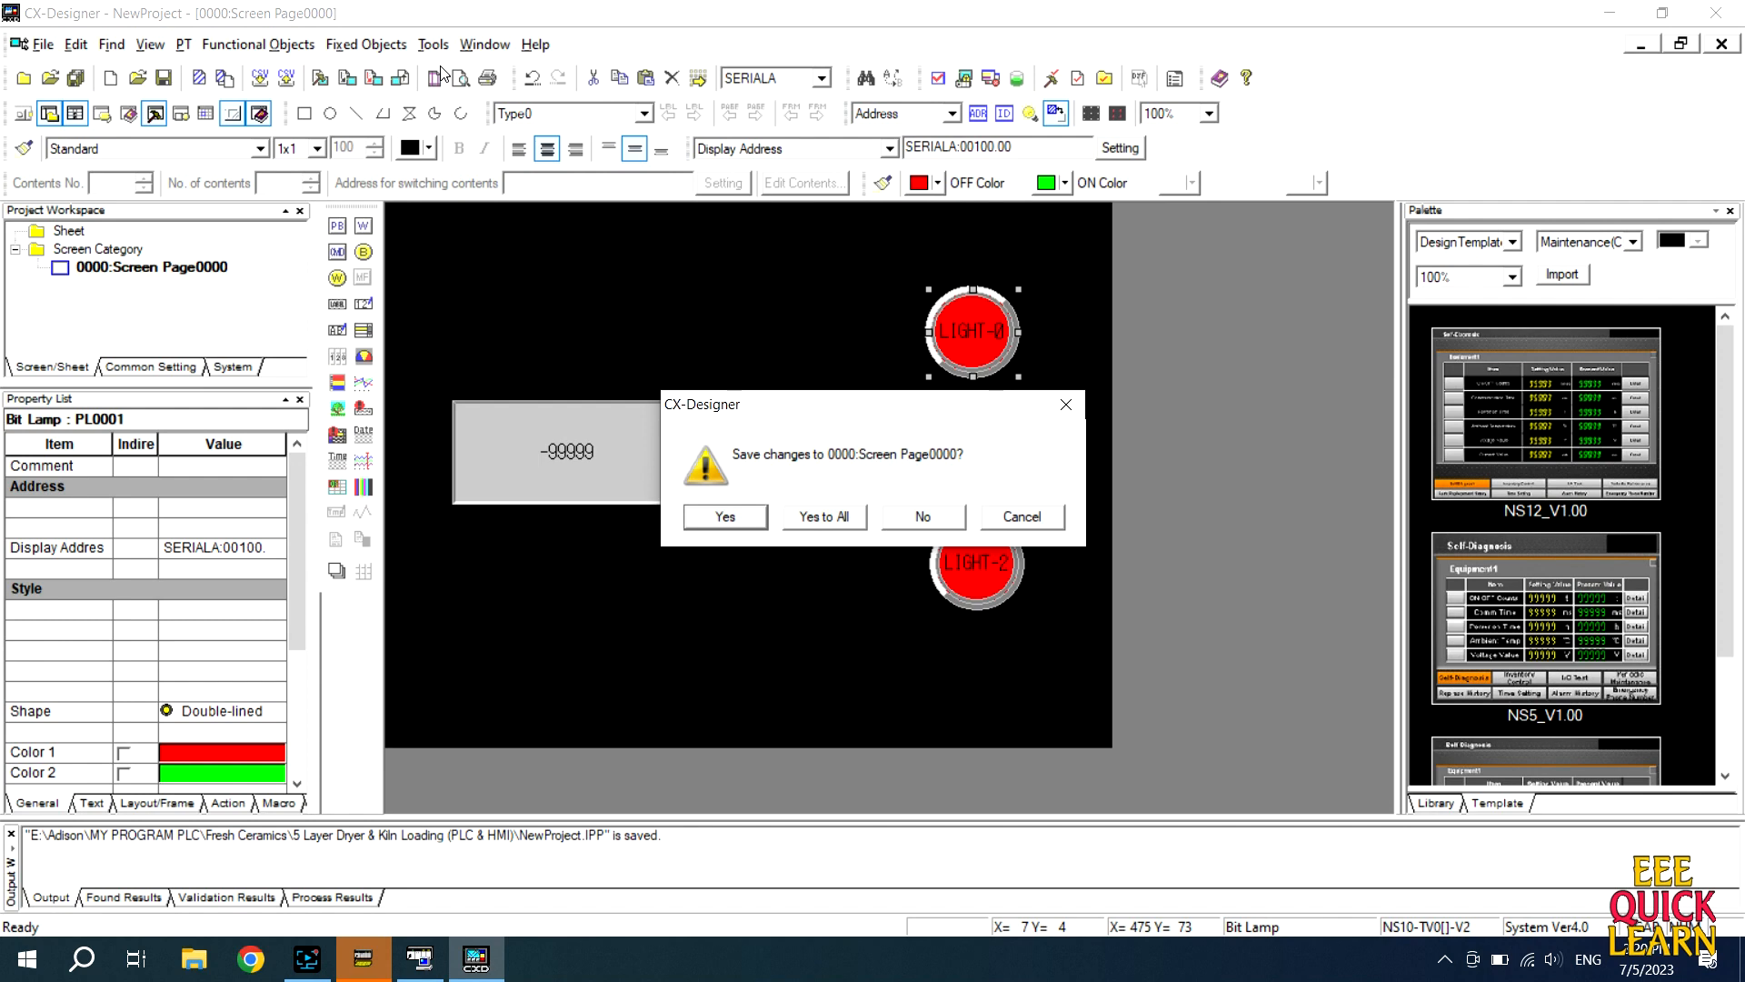
pyautogui.click(815, 513)
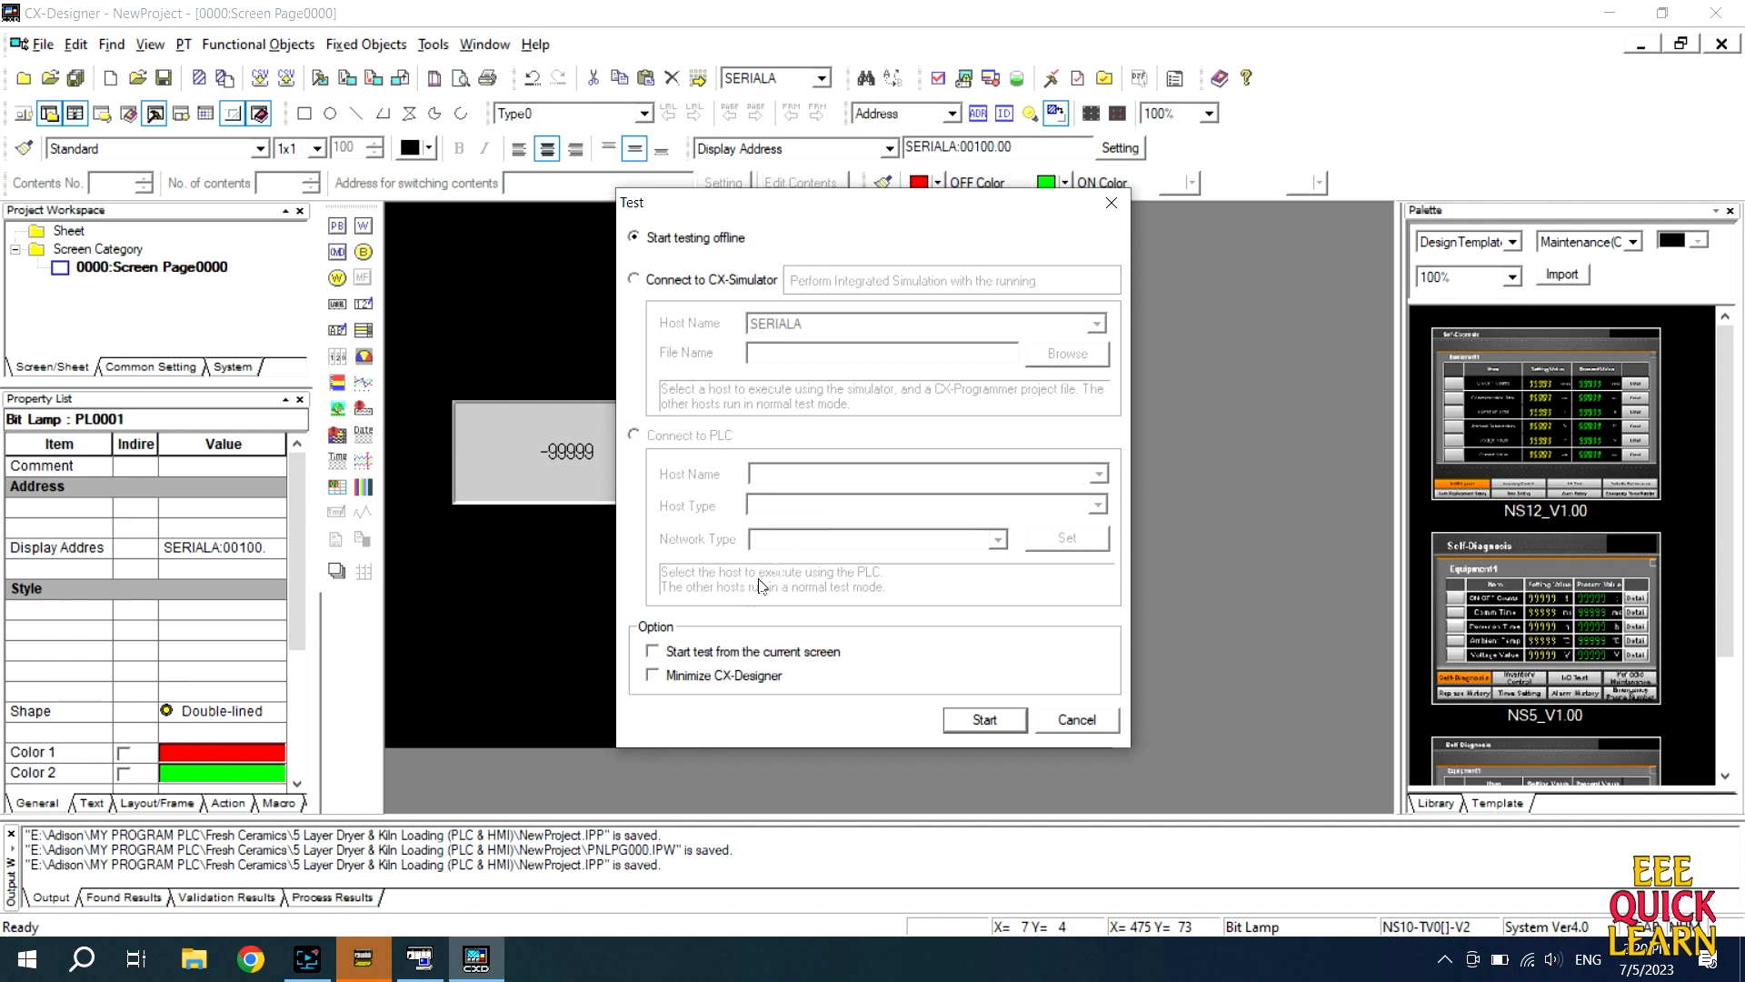
# - Start the offline test from the current screen, leaving the CX-Designer window unminimized
pyautogui.click(654, 651)
pyautogui.click(653, 676)
pyautogui.click(654, 676)
pyautogui.click(980, 726)
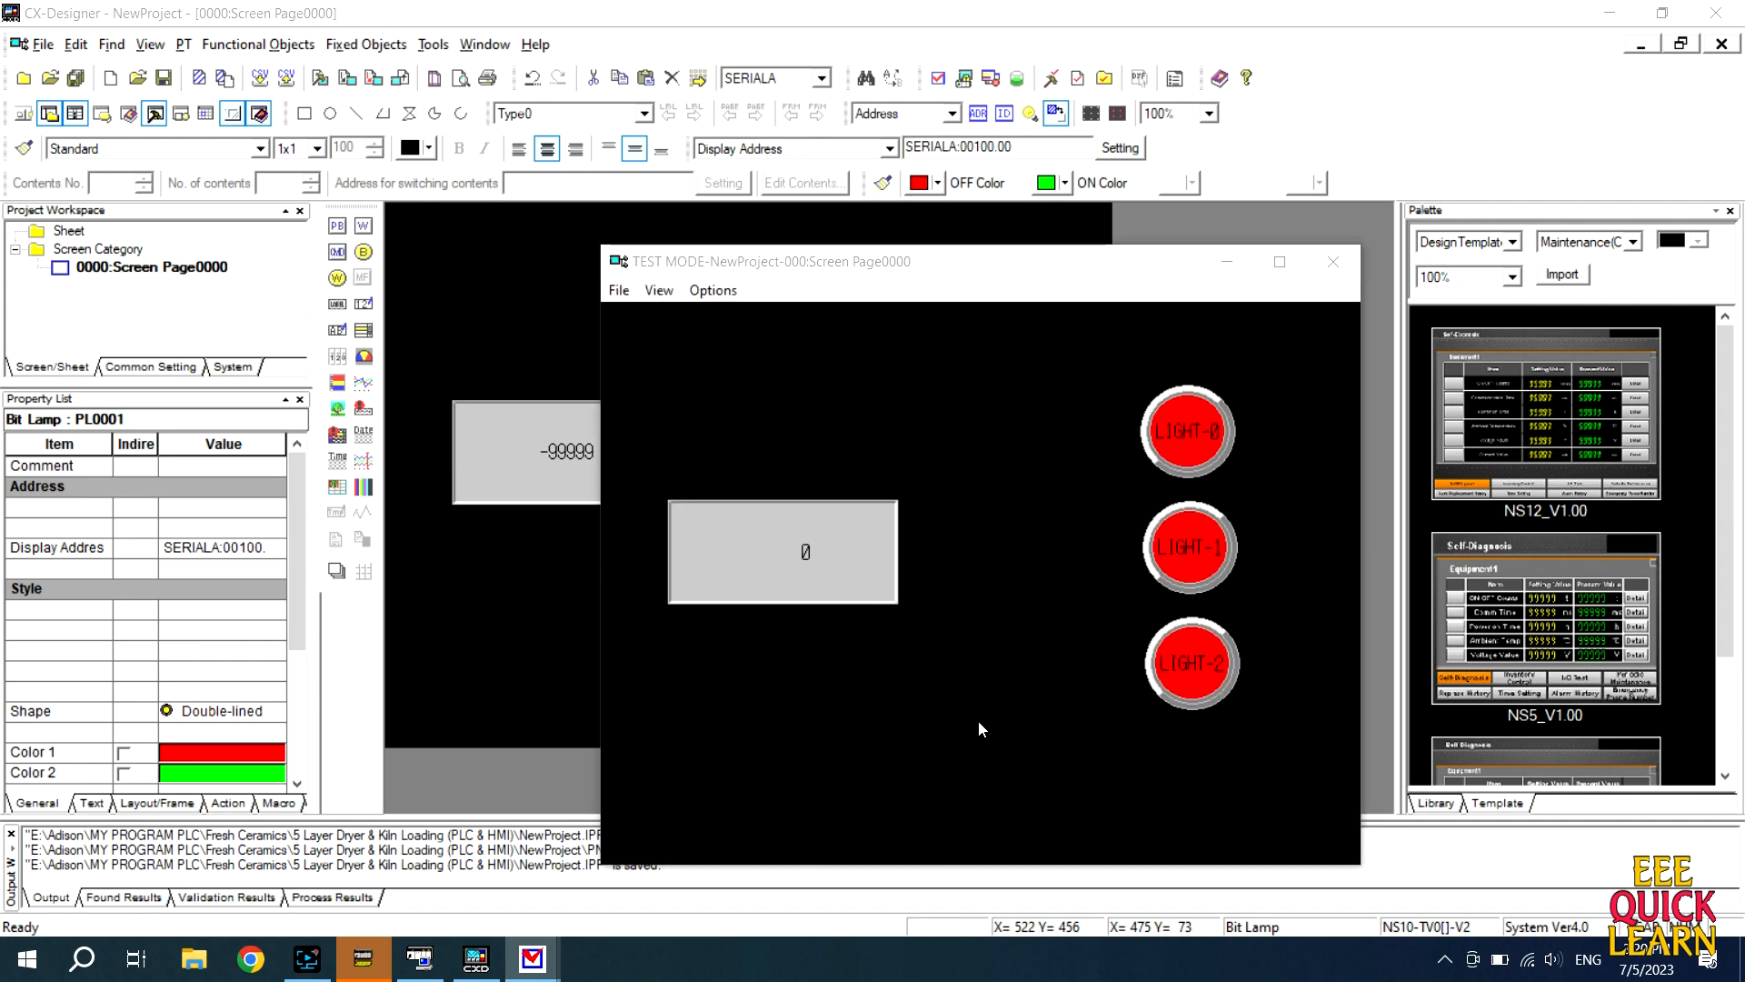
# - Check the numeral input's ten-key pad in test mode without entering a value, and exit the test session
pyautogui.click(823, 551)
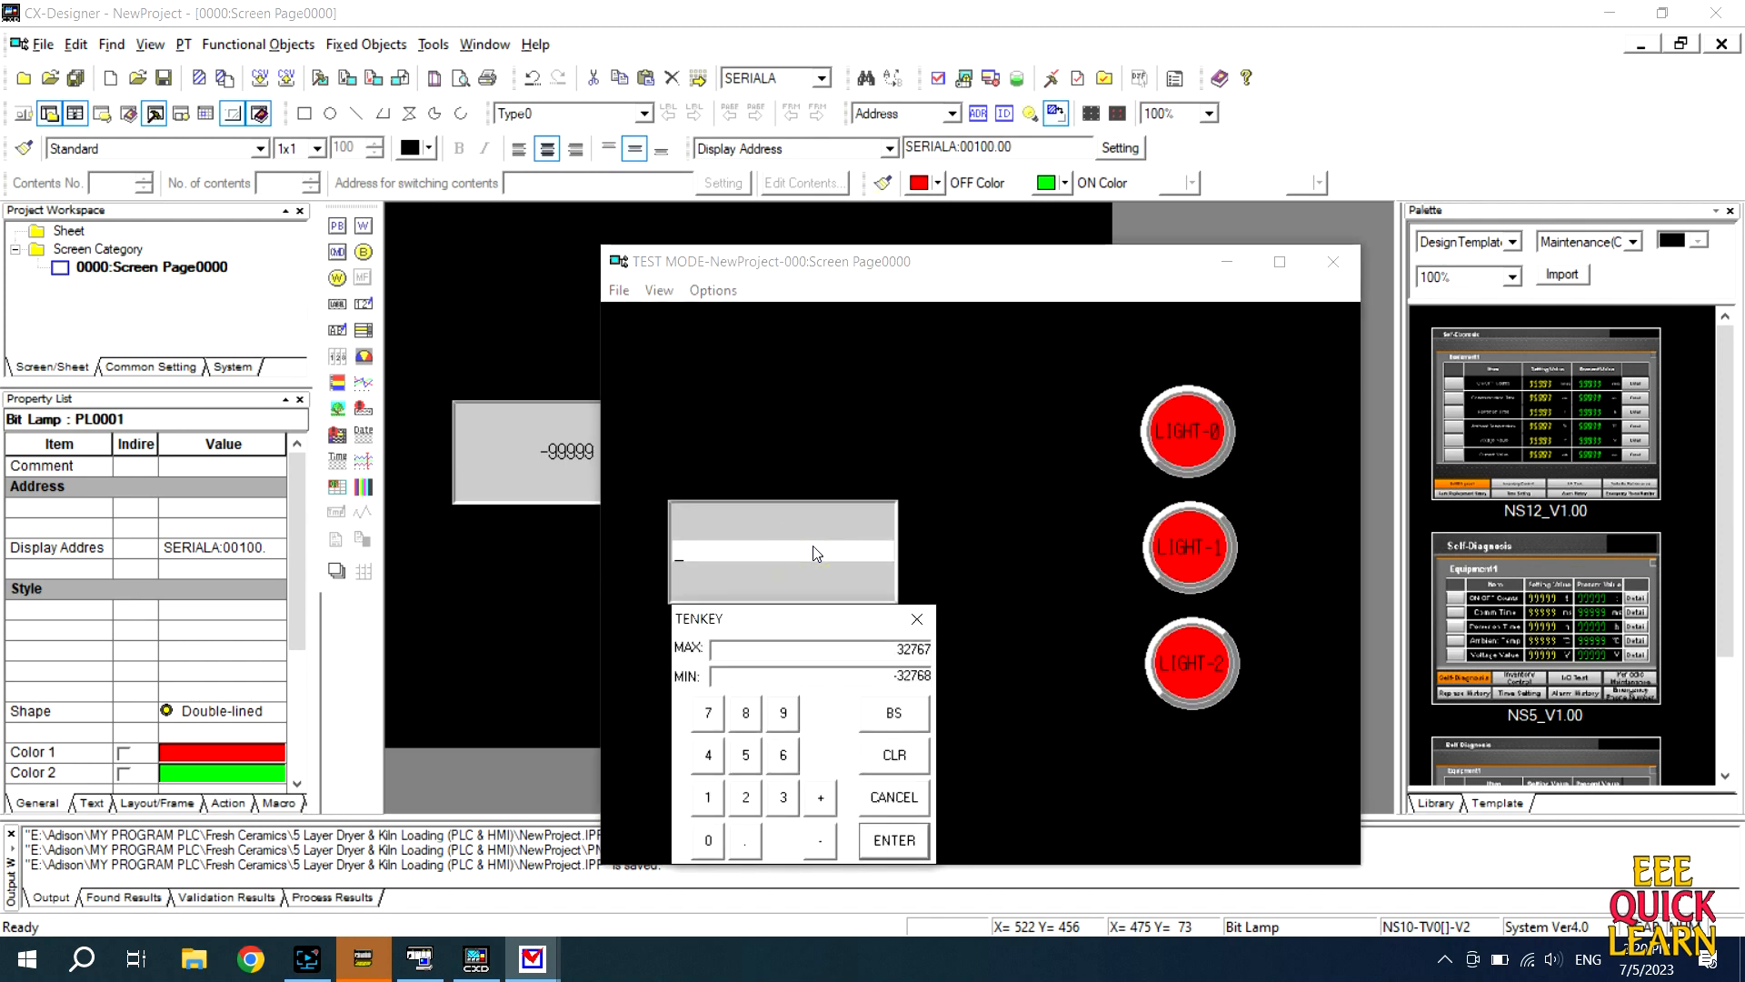
pyautogui.click(916, 622)
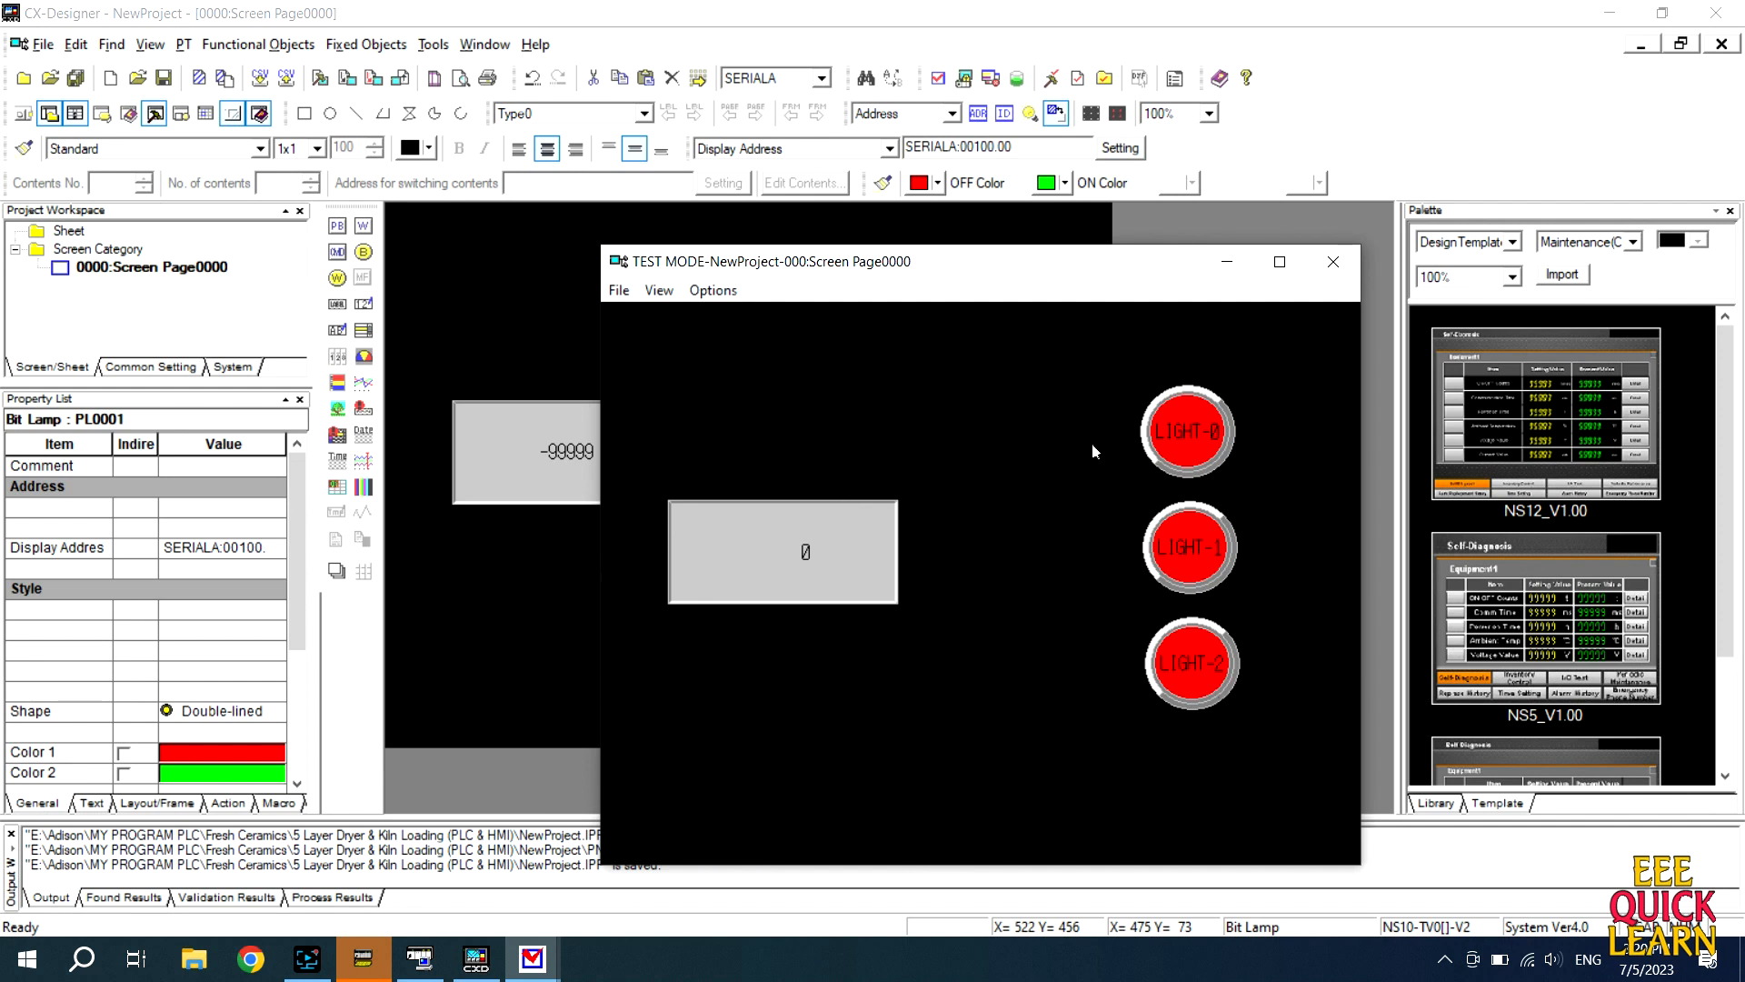
pyautogui.click(1345, 273)
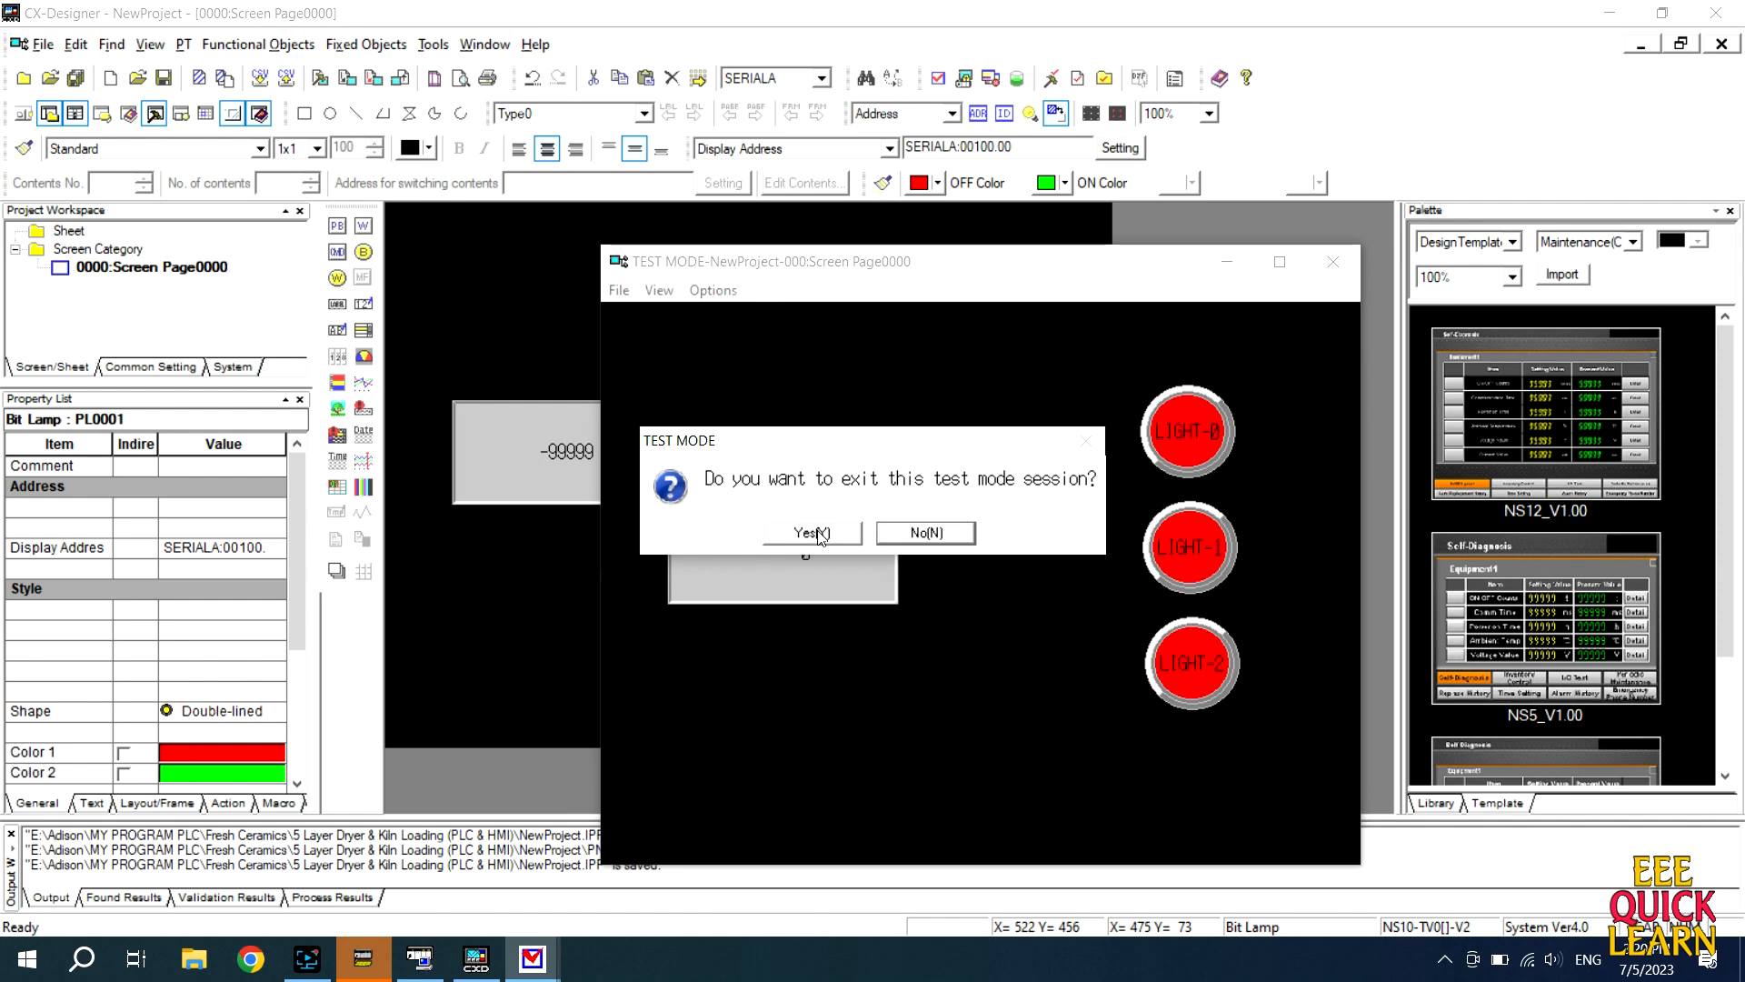
pyautogui.click(816, 533)
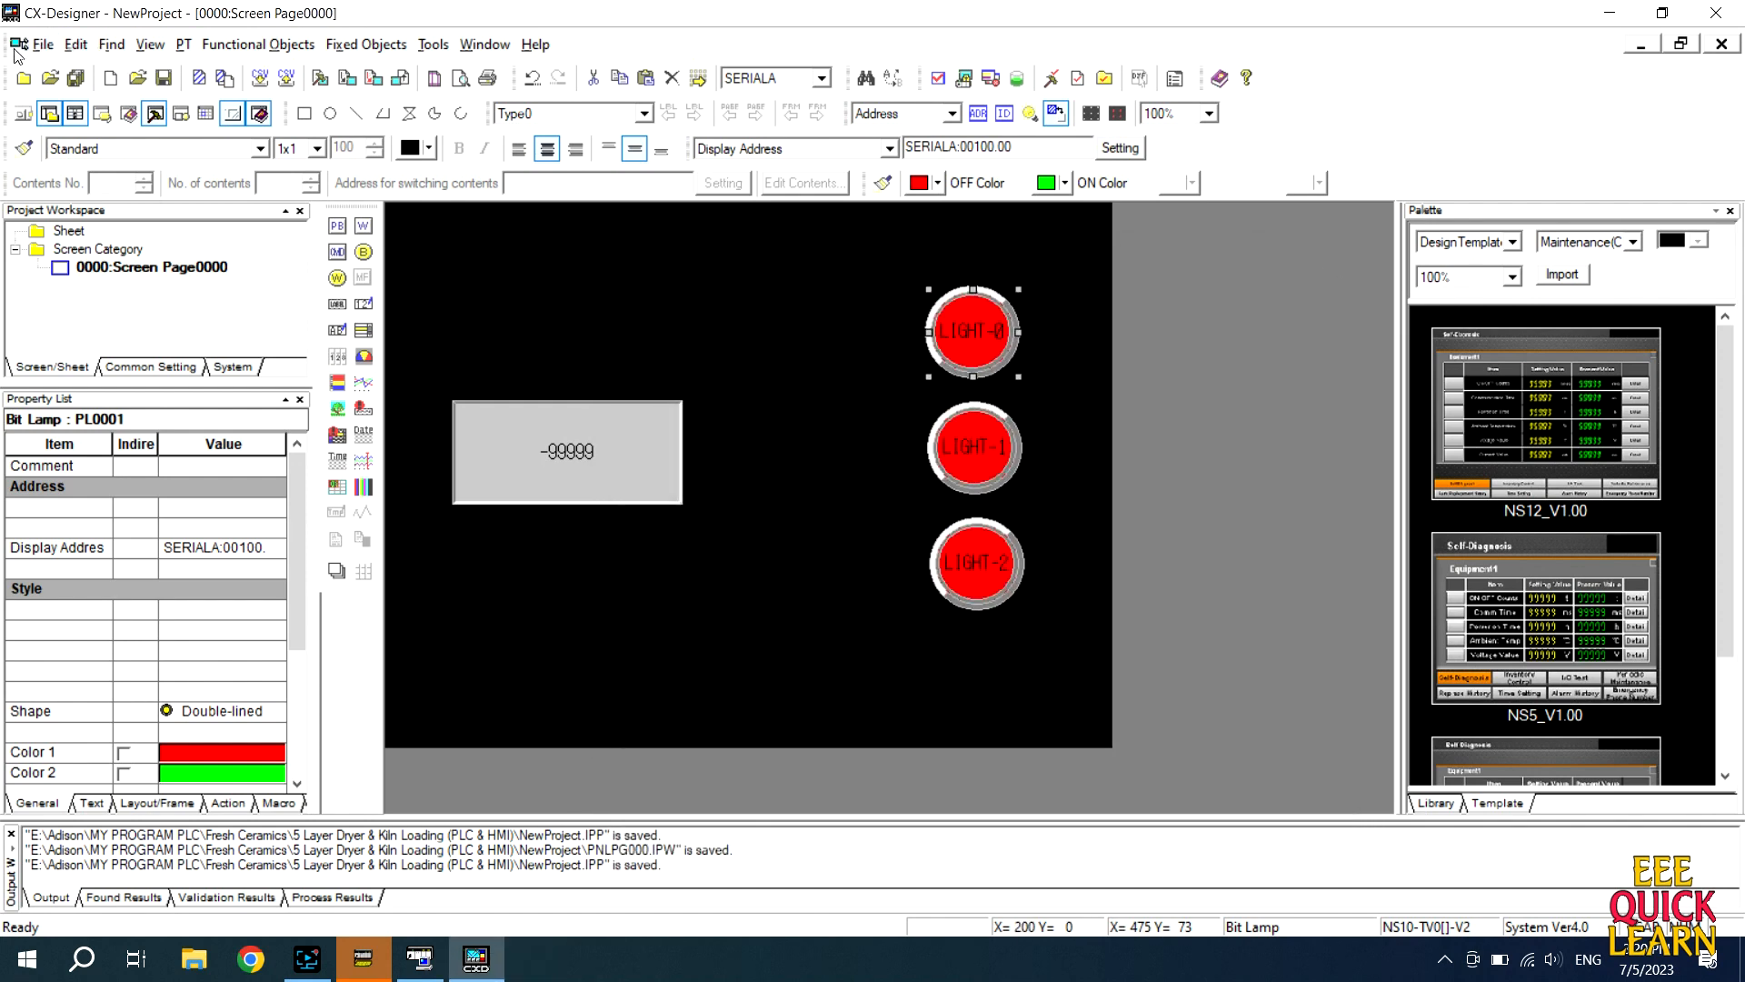
# - Start saving the project under a new name and browse to the CX-DESIGNER folder on the Desktop
pyautogui.click(43, 44)
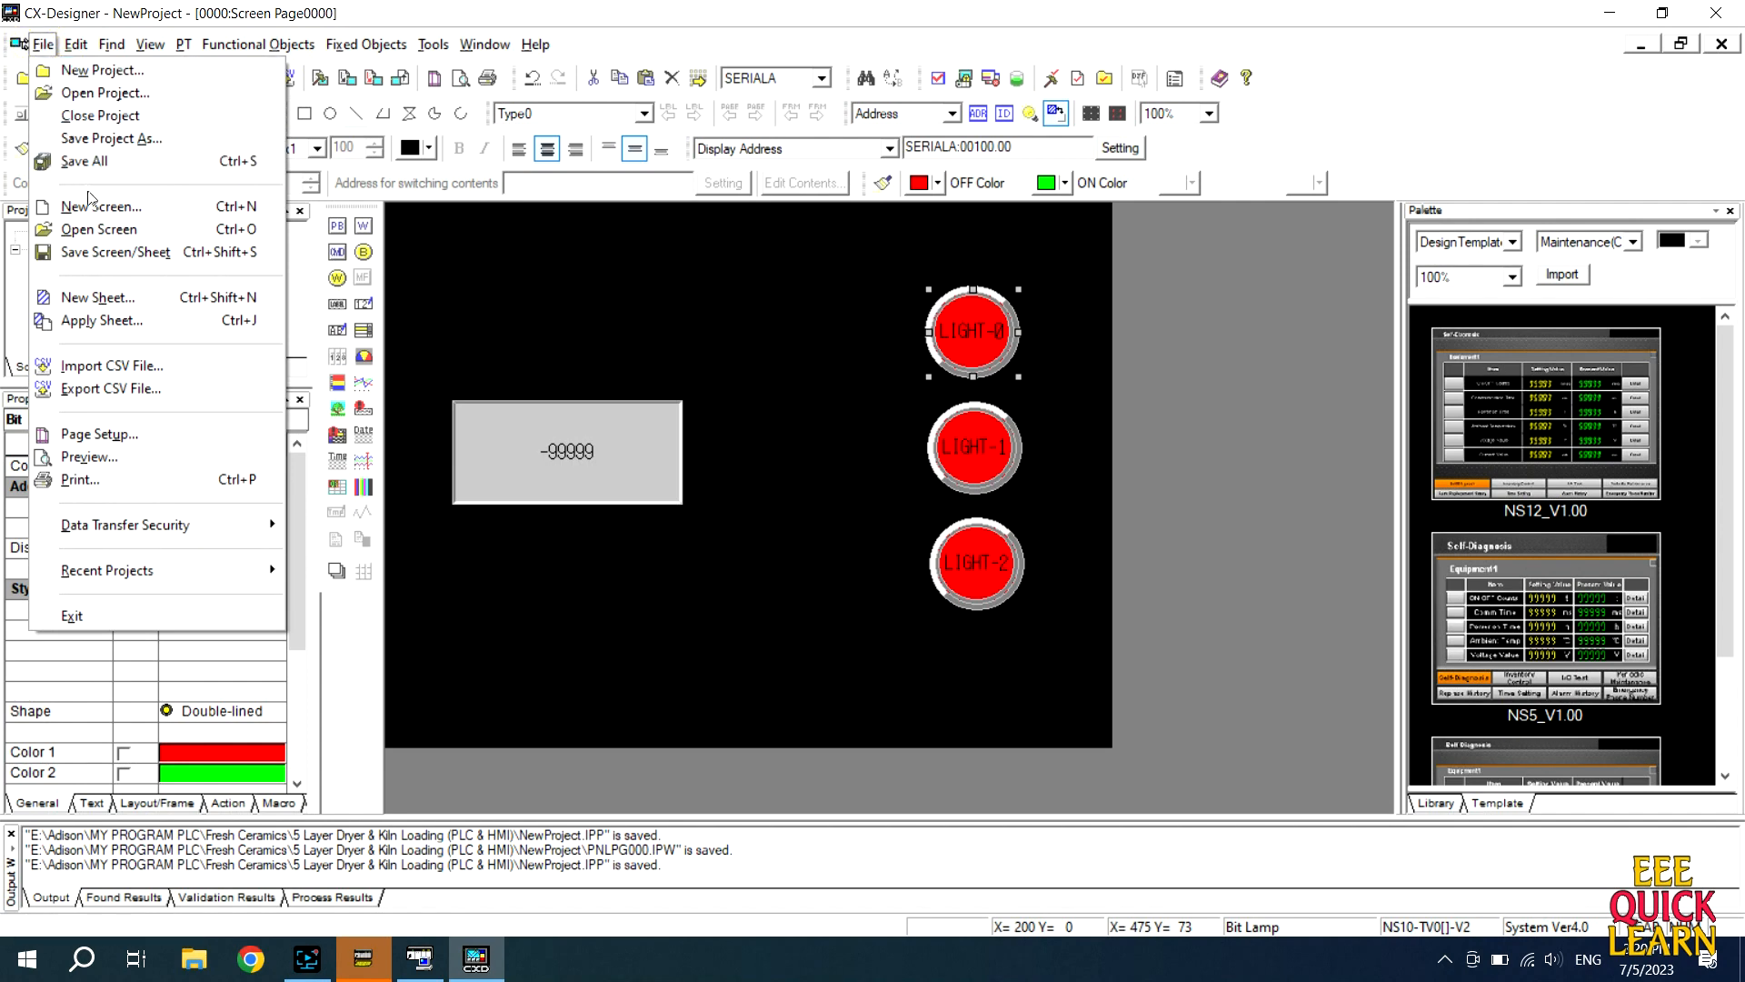
pyautogui.click(149, 139)
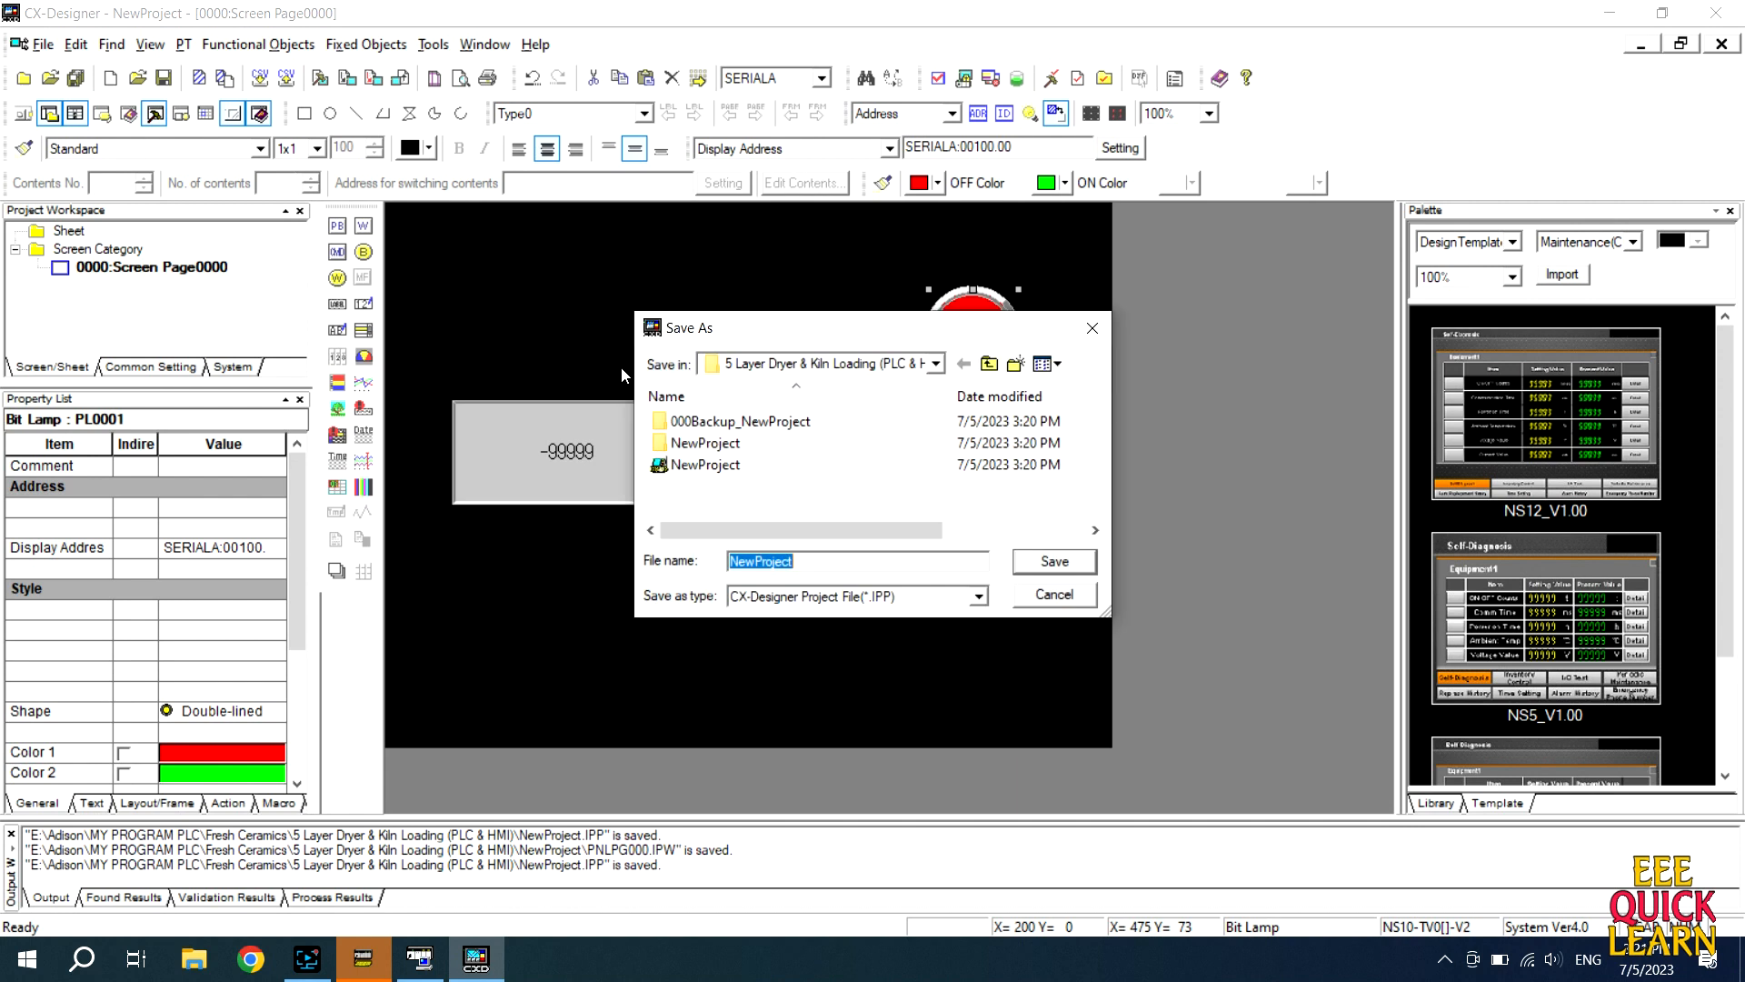
pyautogui.click(936, 364)
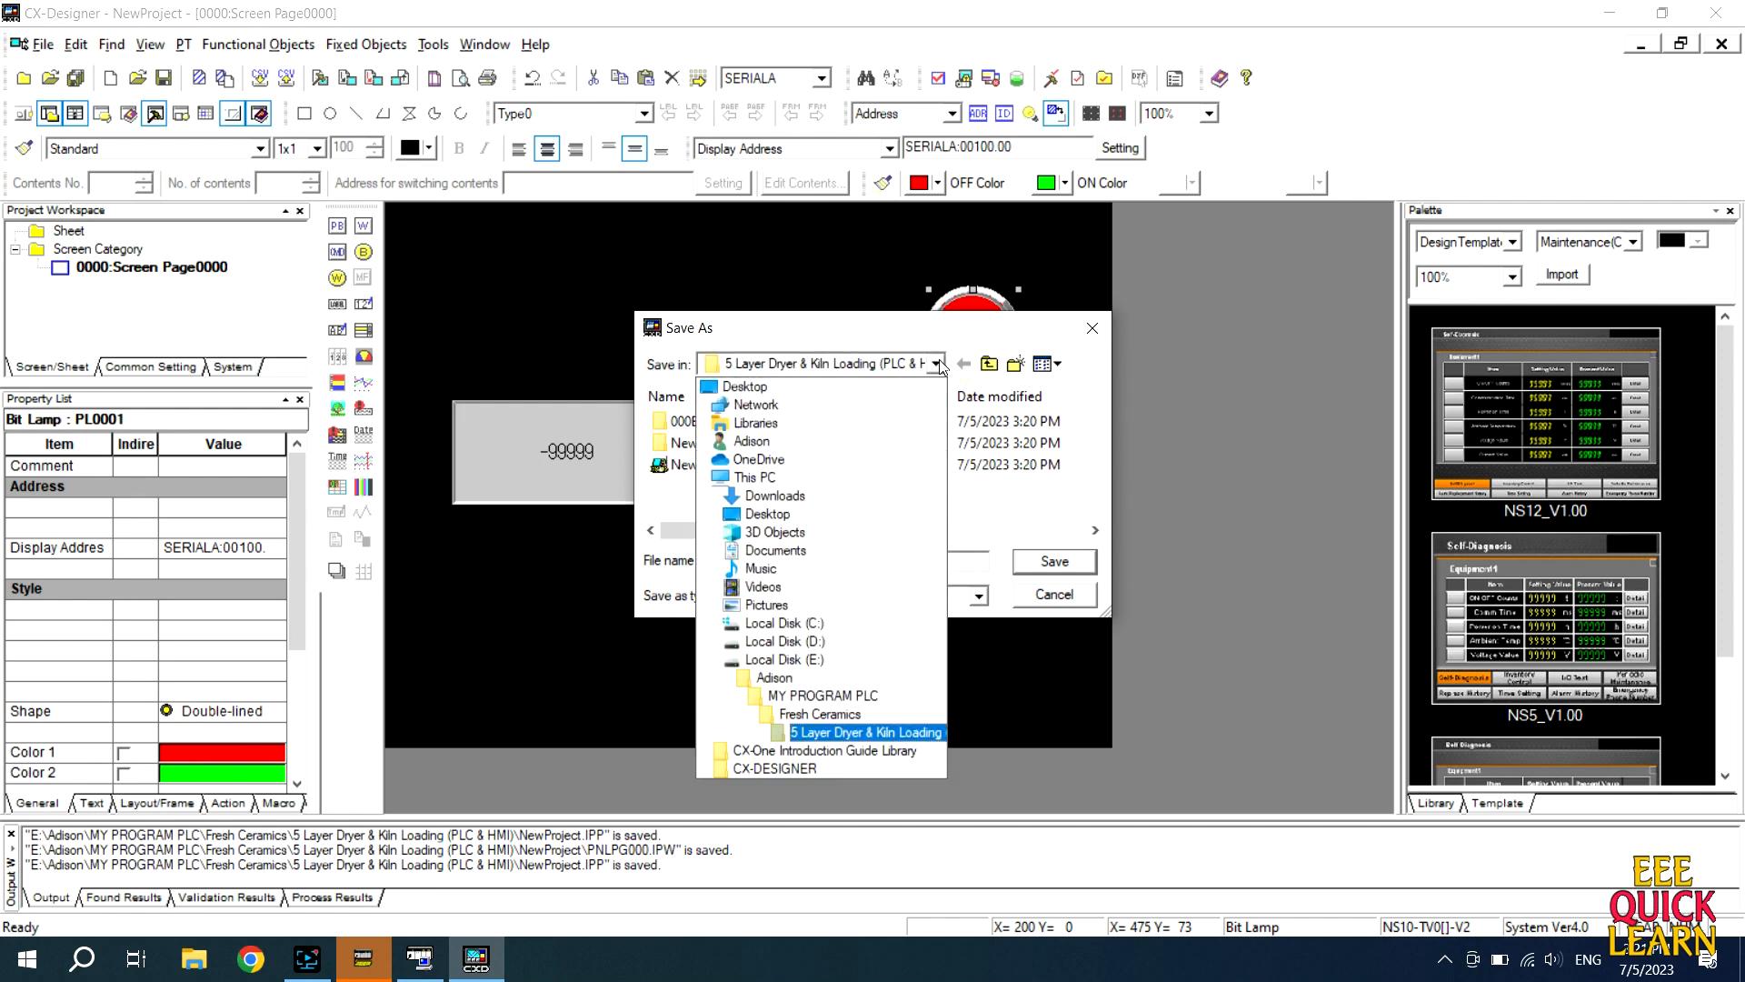
pyautogui.click(766, 386)
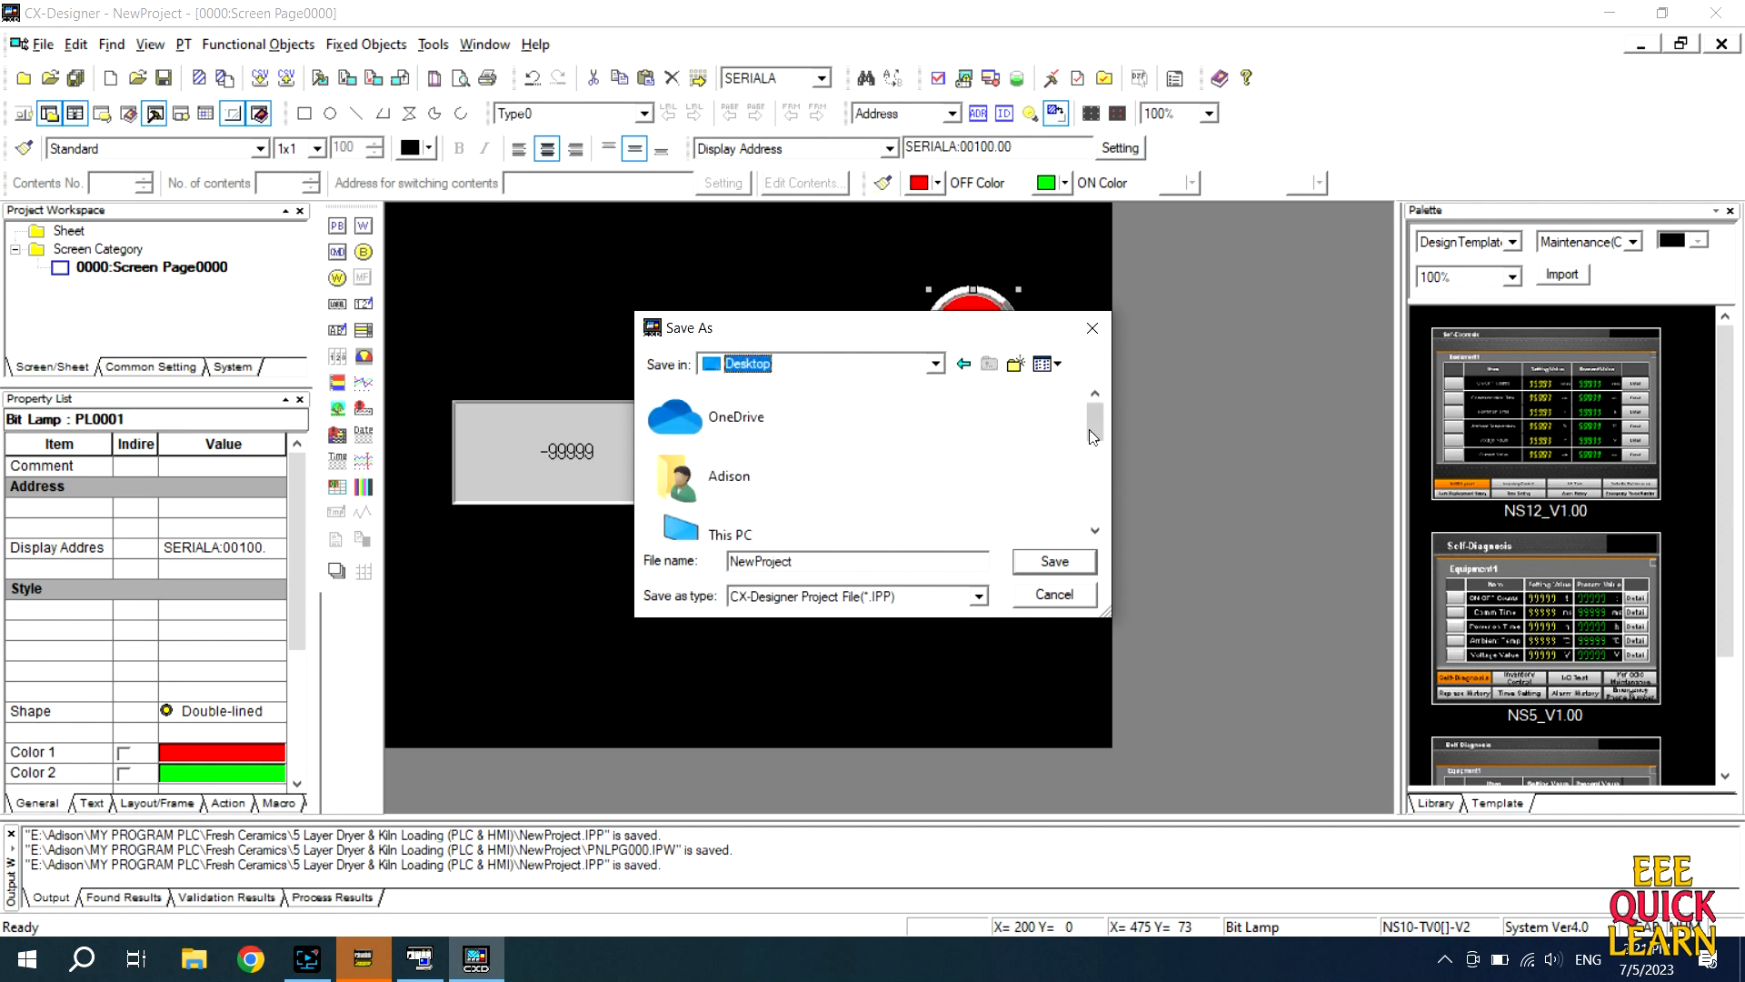
pyautogui.moveTo(1092, 423); pyautogui.dragTo(1098, 513)
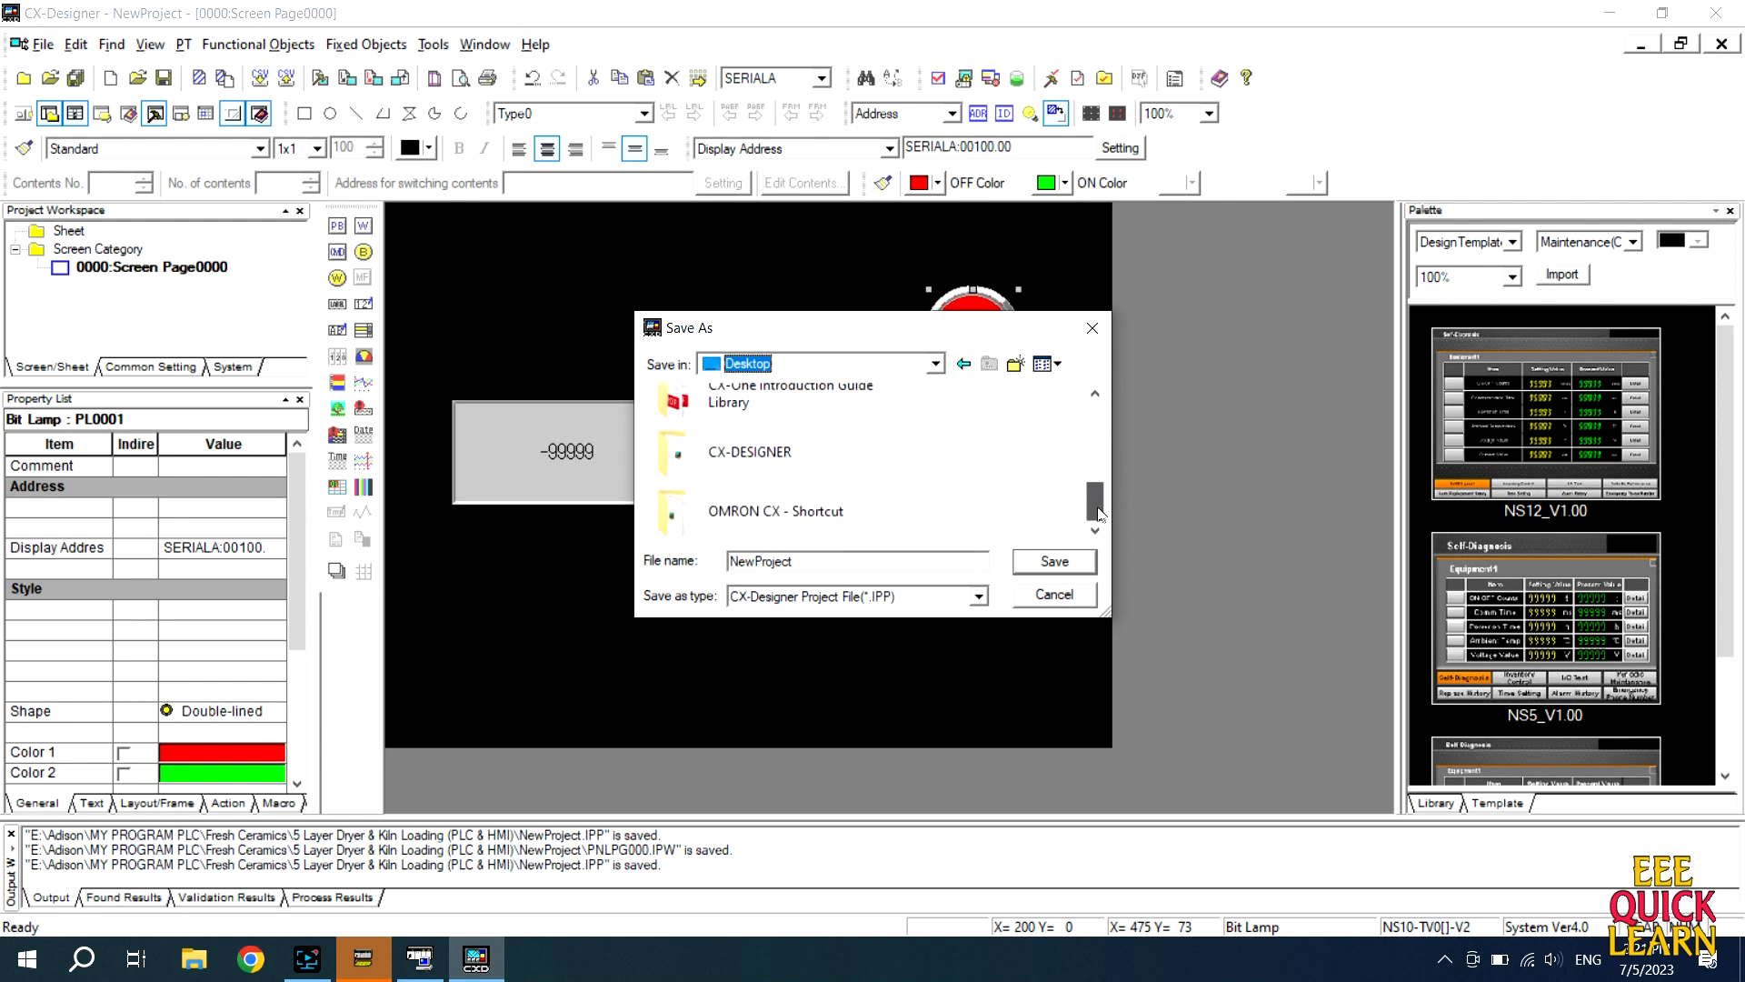
pyautogui.doubleClick(749, 452)
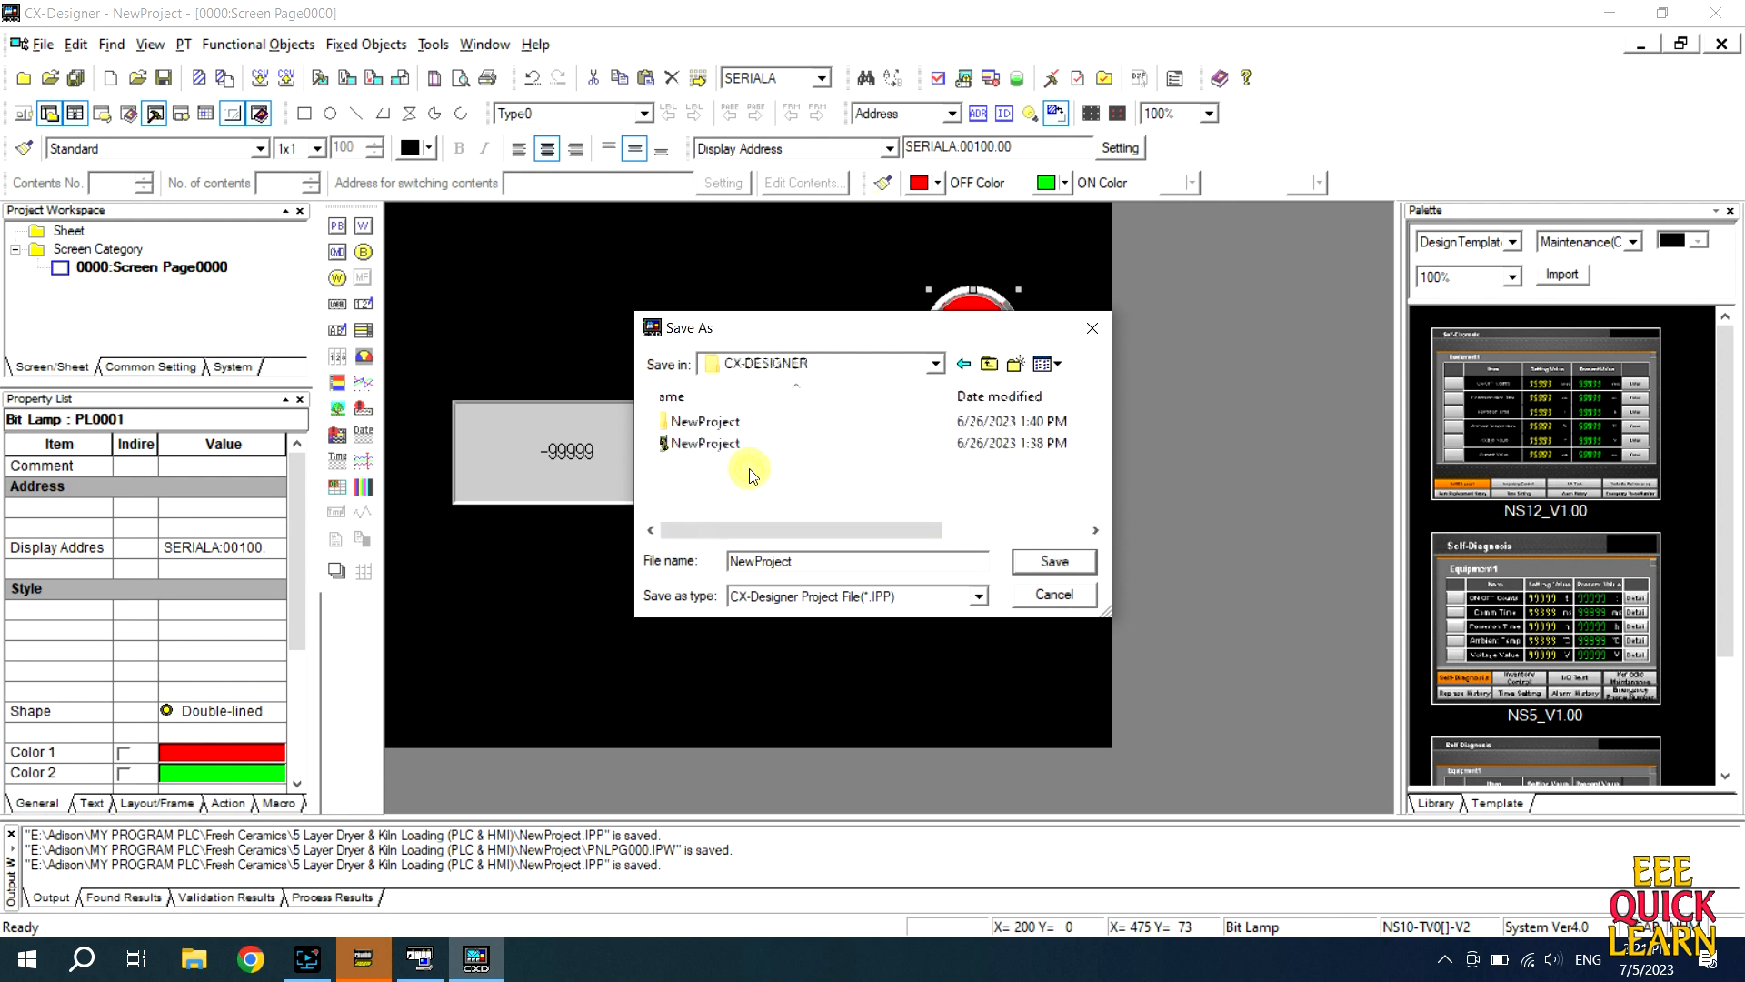
# - Name the project file MLPX and save it in the CX-DESIGNER folder
pyautogui.click(804, 560)
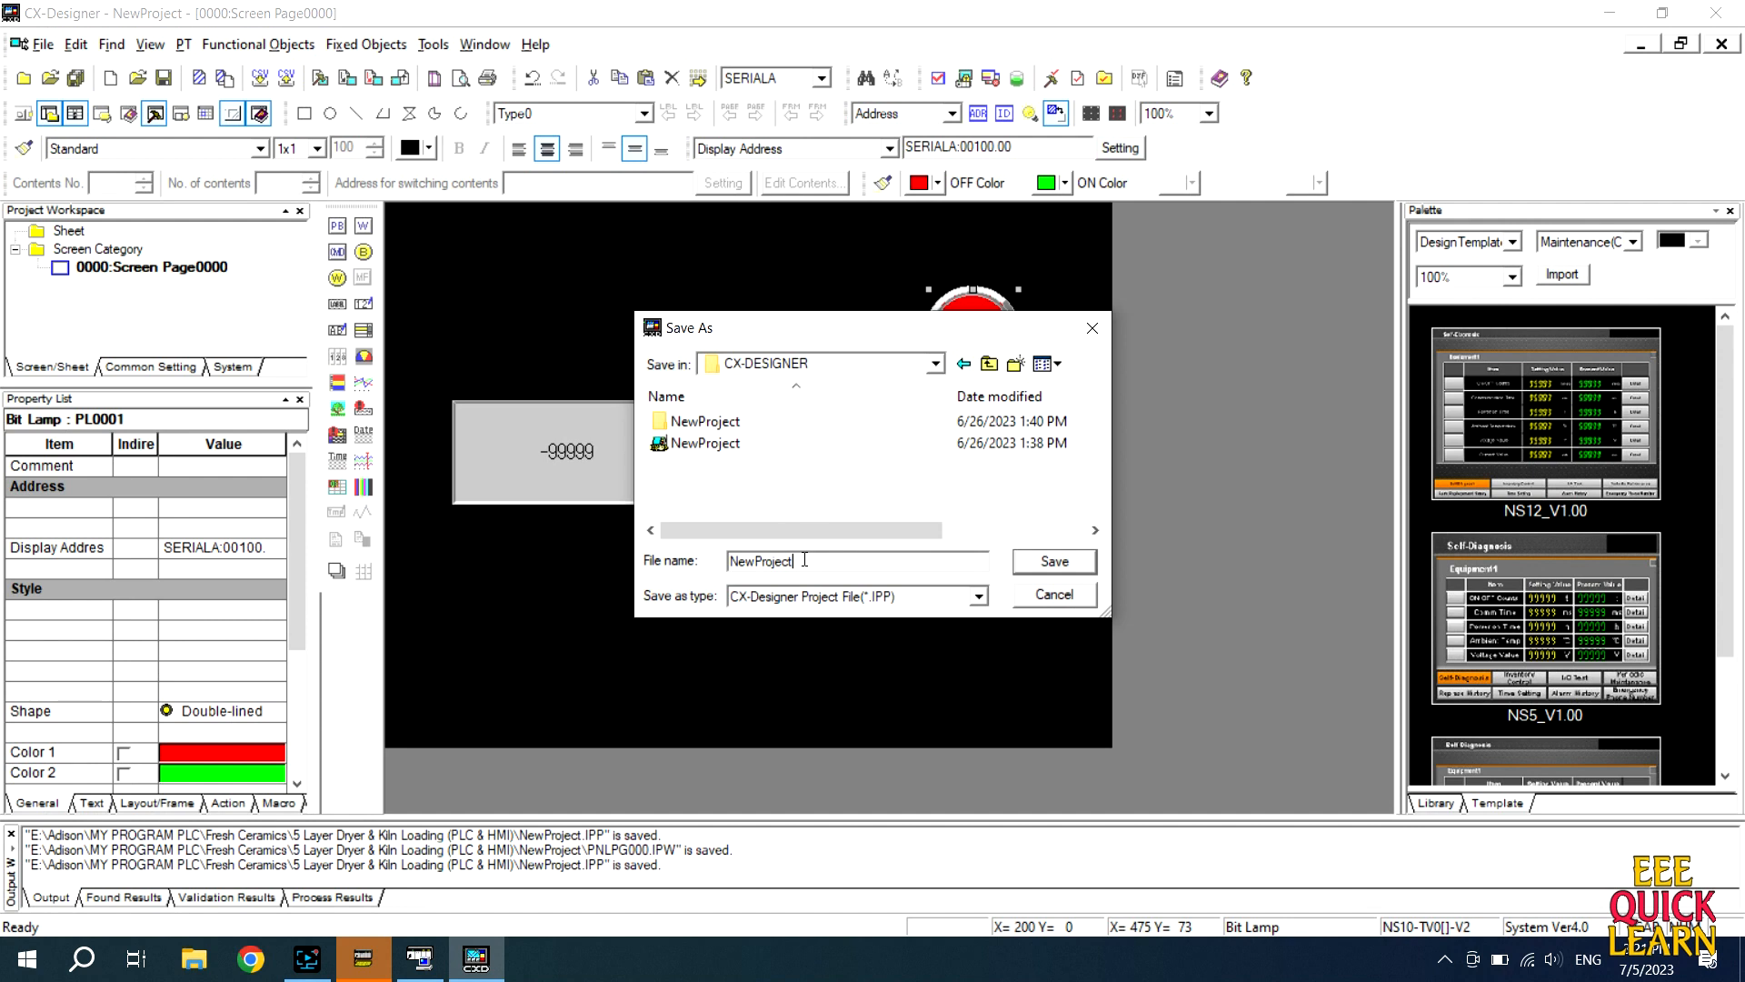
pyautogui.press('BackSpace')
pyautogui.press('BackSpace')
pyautogui.press('BackSpace')
pyautogui.press('BackSpace')
pyautogui.press('BackSpace')
pyautogui.press('BackSpace')
pyautogui.press('BackSpace')
pyautogui.press('BackSpace')
pyautogui.press('BackSpace')
pyautogui.click(1054, 565)
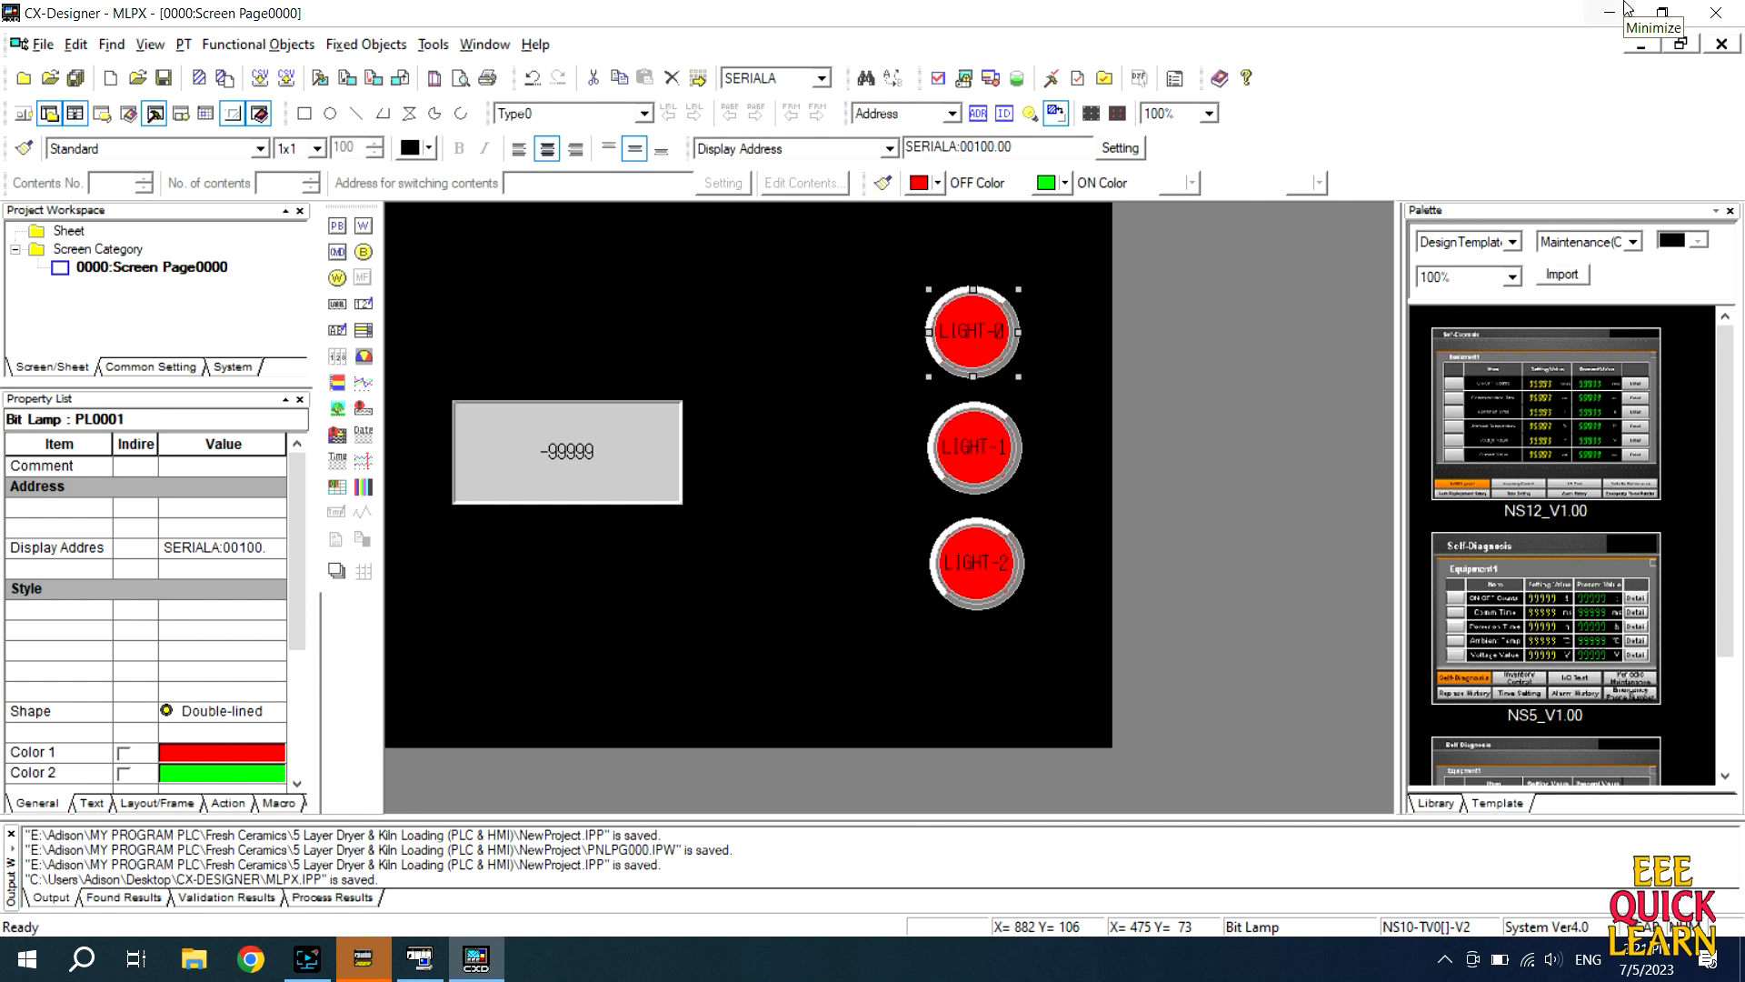
# - Switch to CX-Programmer and start the Integrated Simulation with the current CX-Designer project MLPX
pyautogui.click(1625, 7)
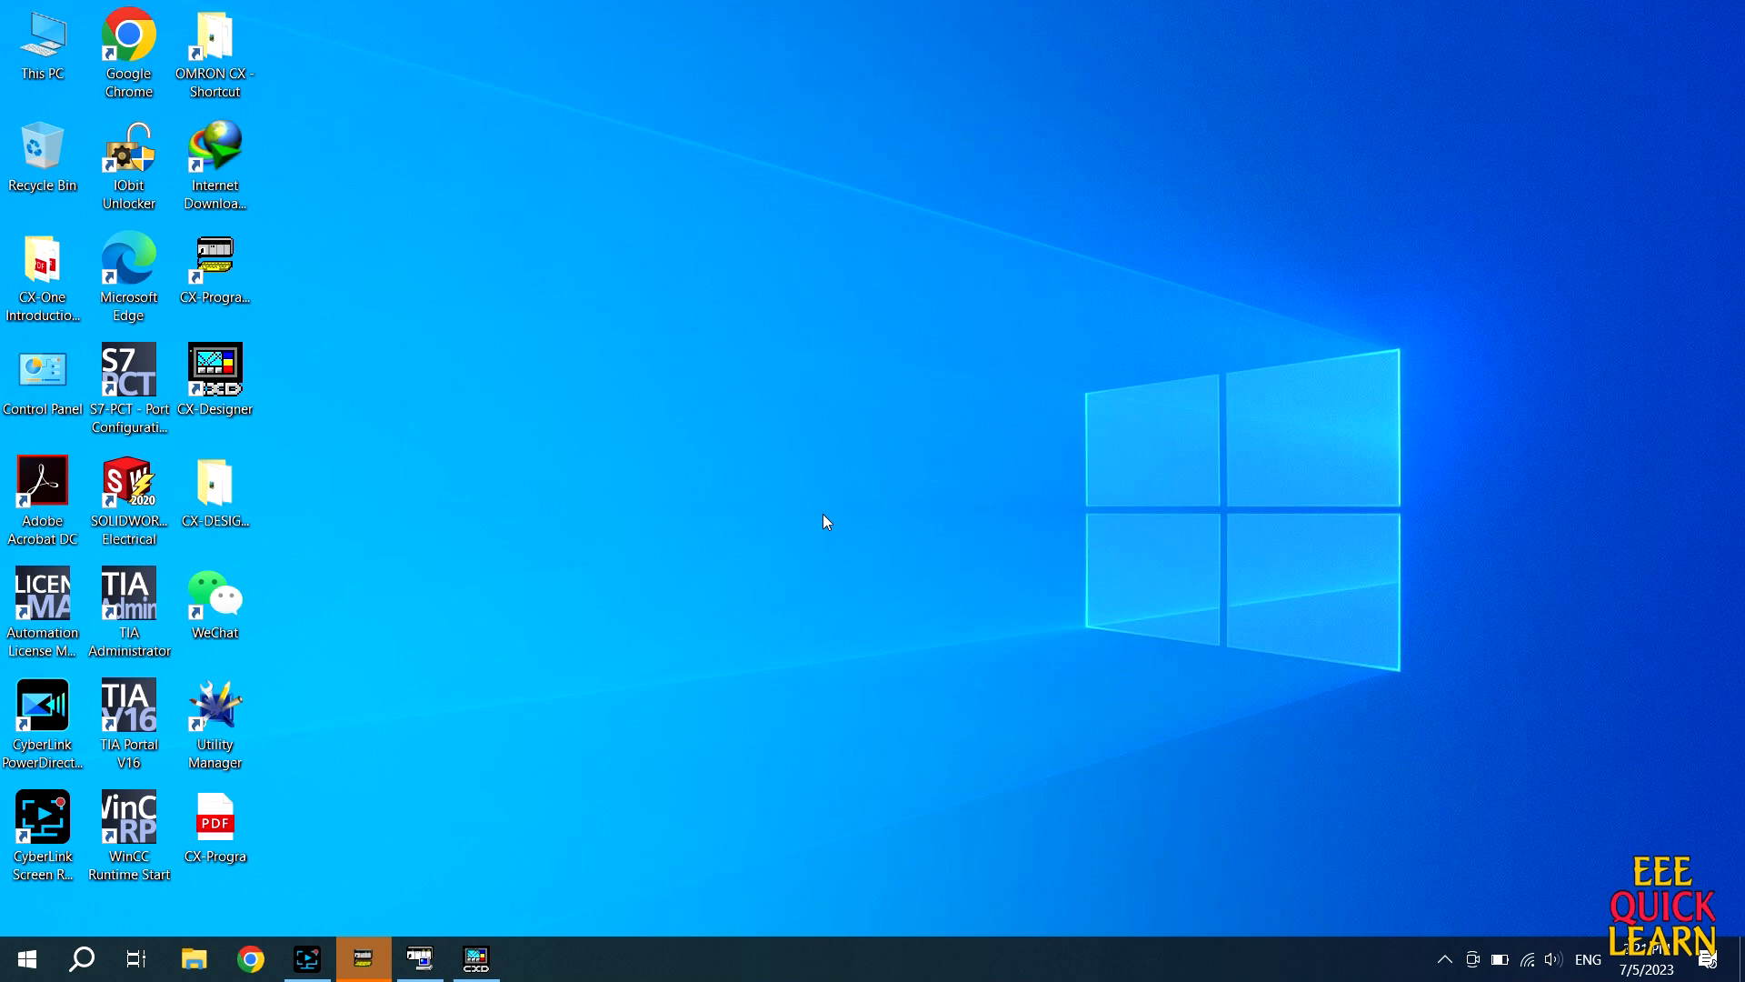
pyautogui.click(428, 978)
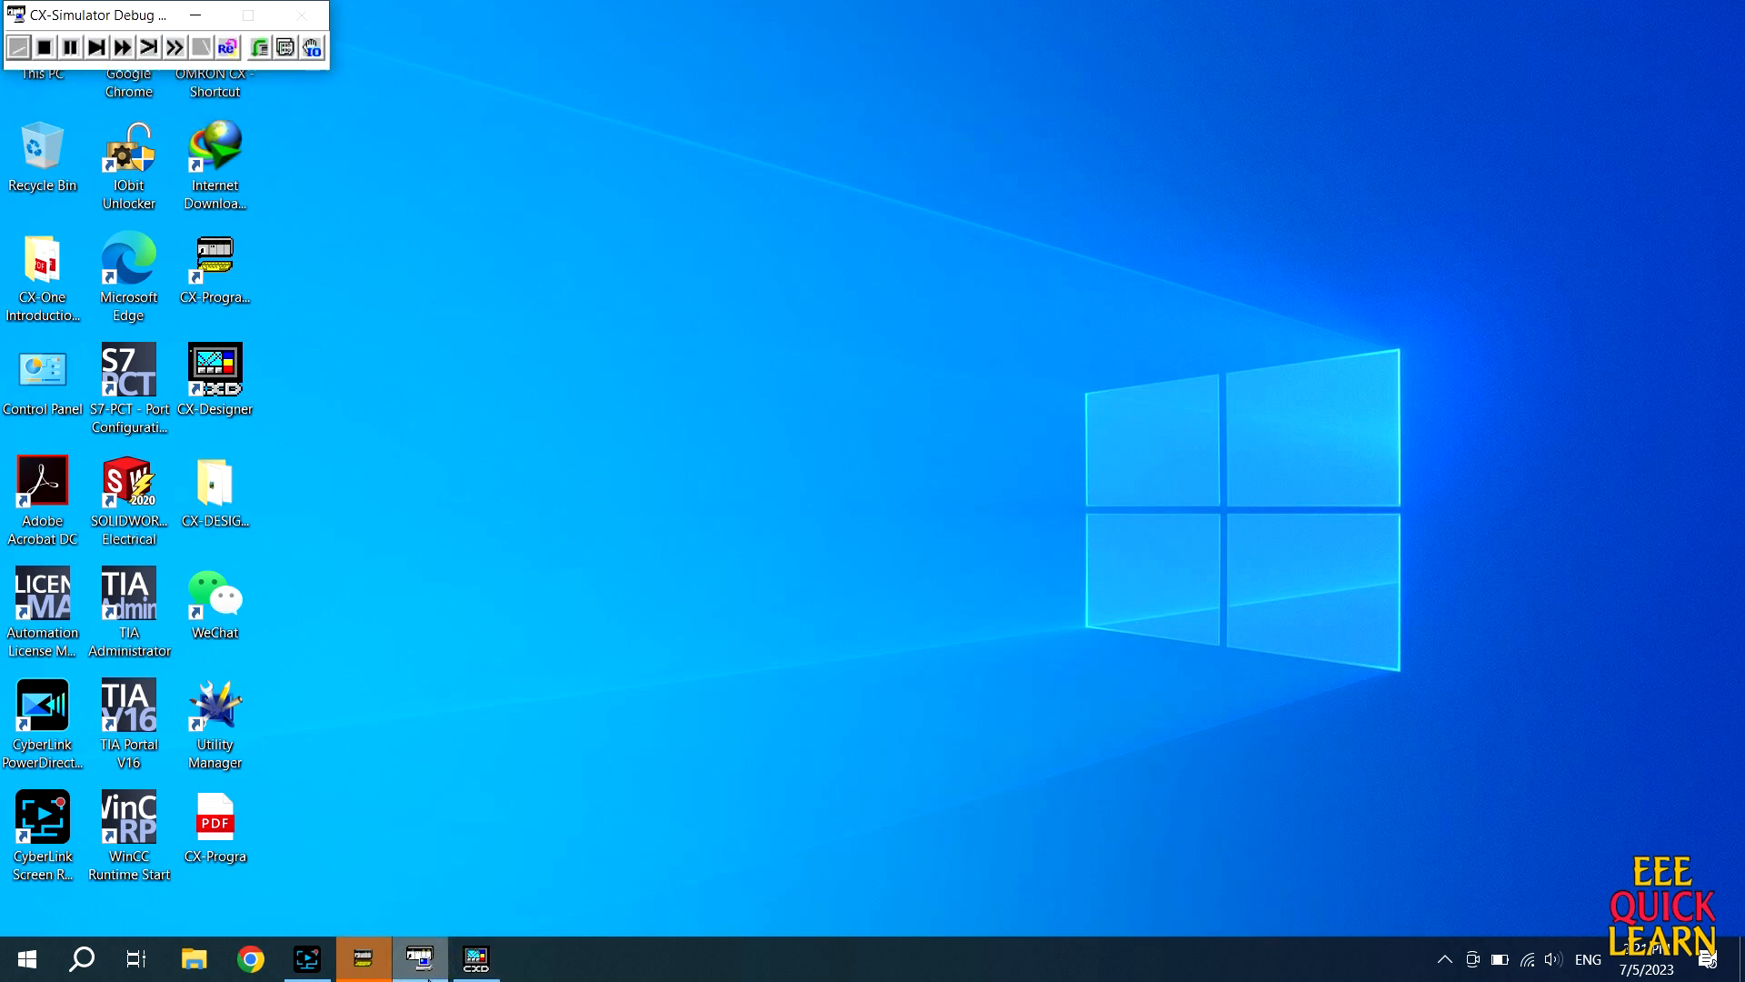
pyautogui.click(363, 959)
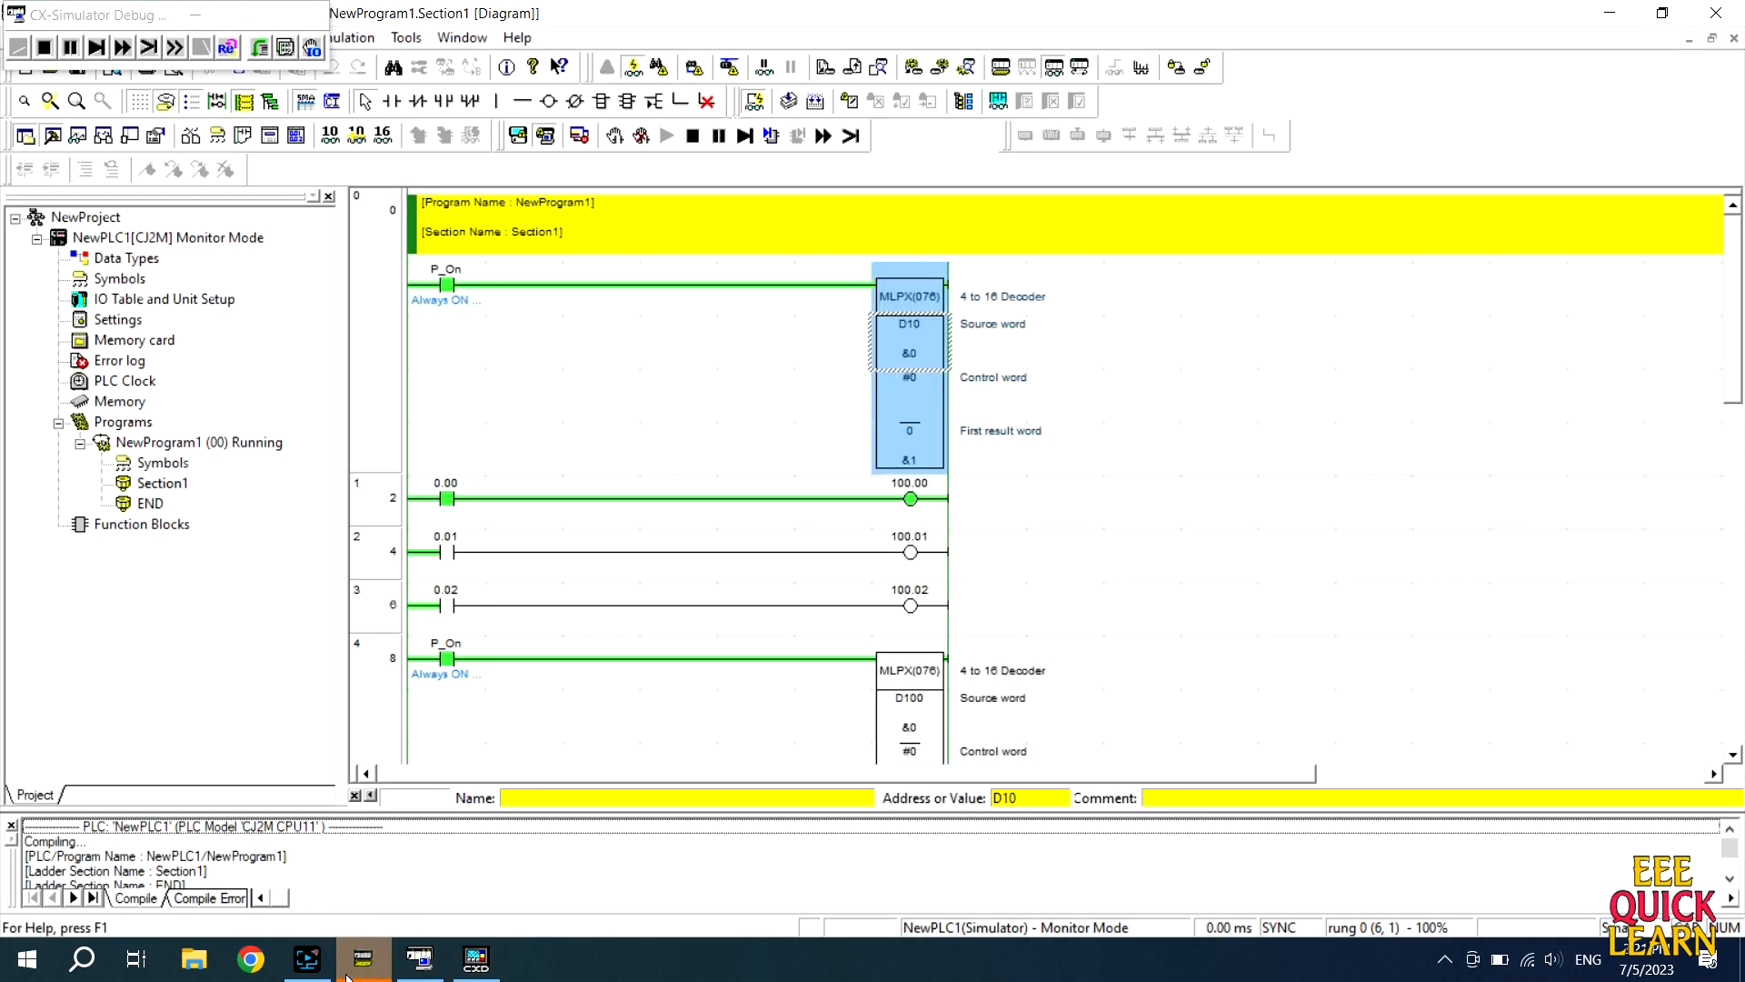
pyautogui.click(517, 136)
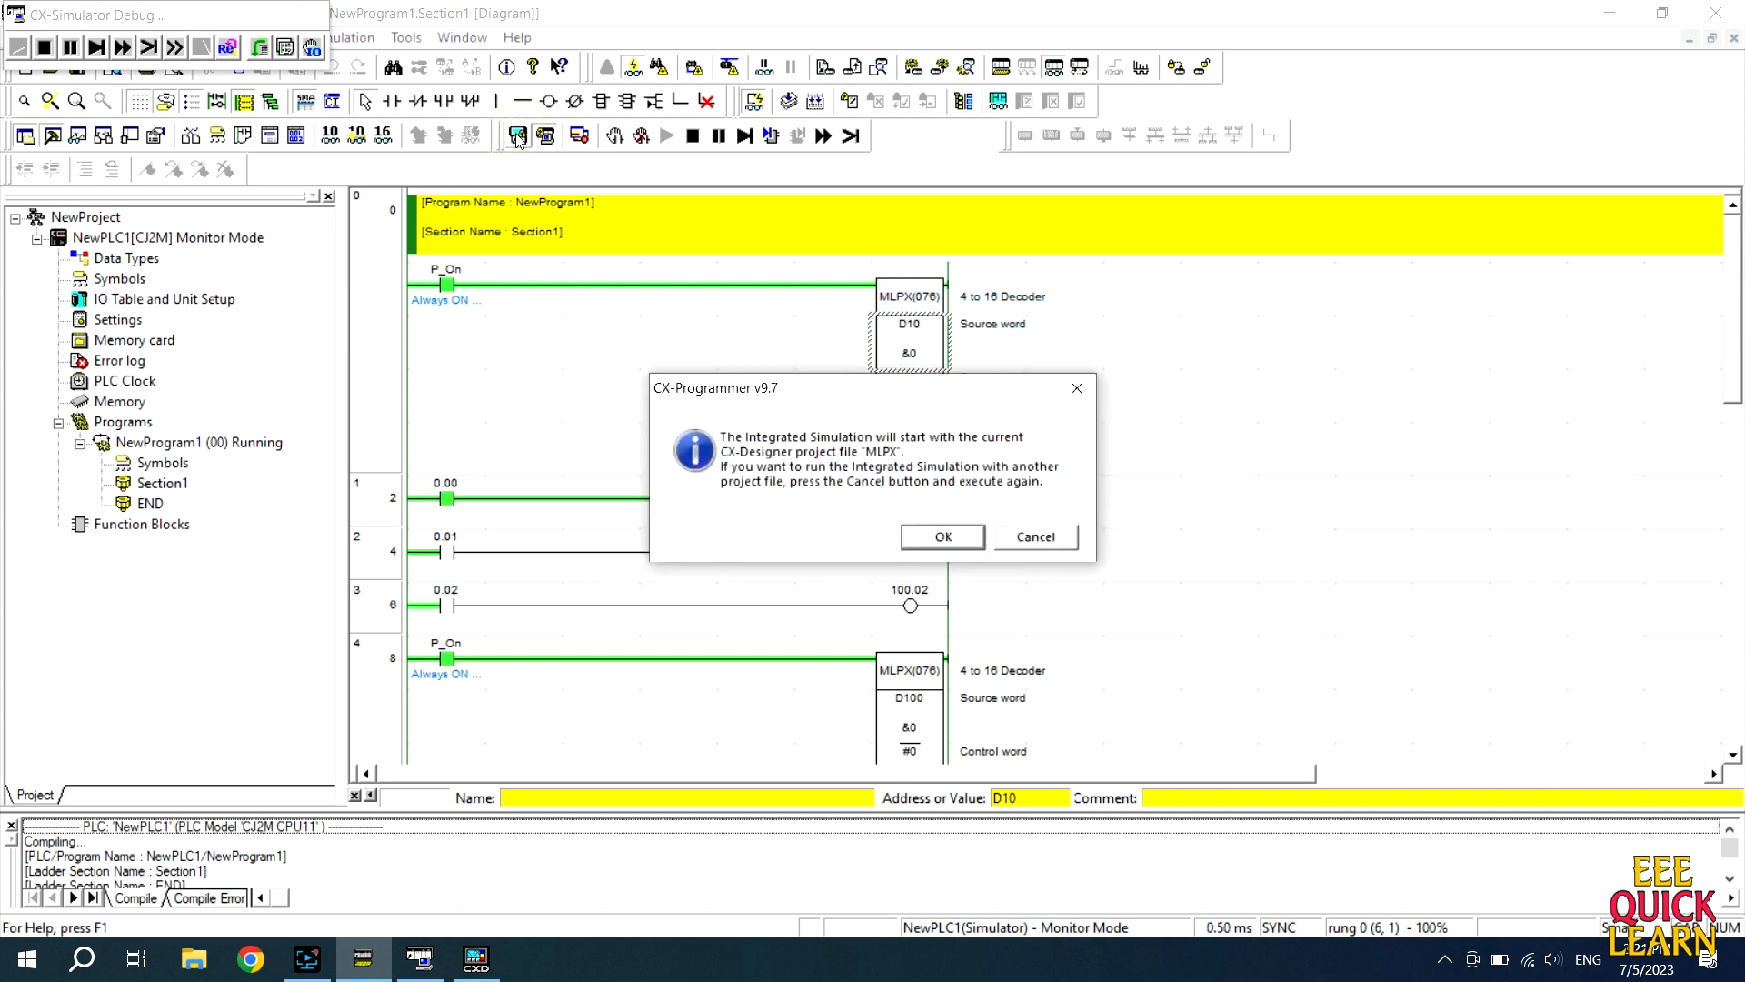
pyautogui.click(937, 536)
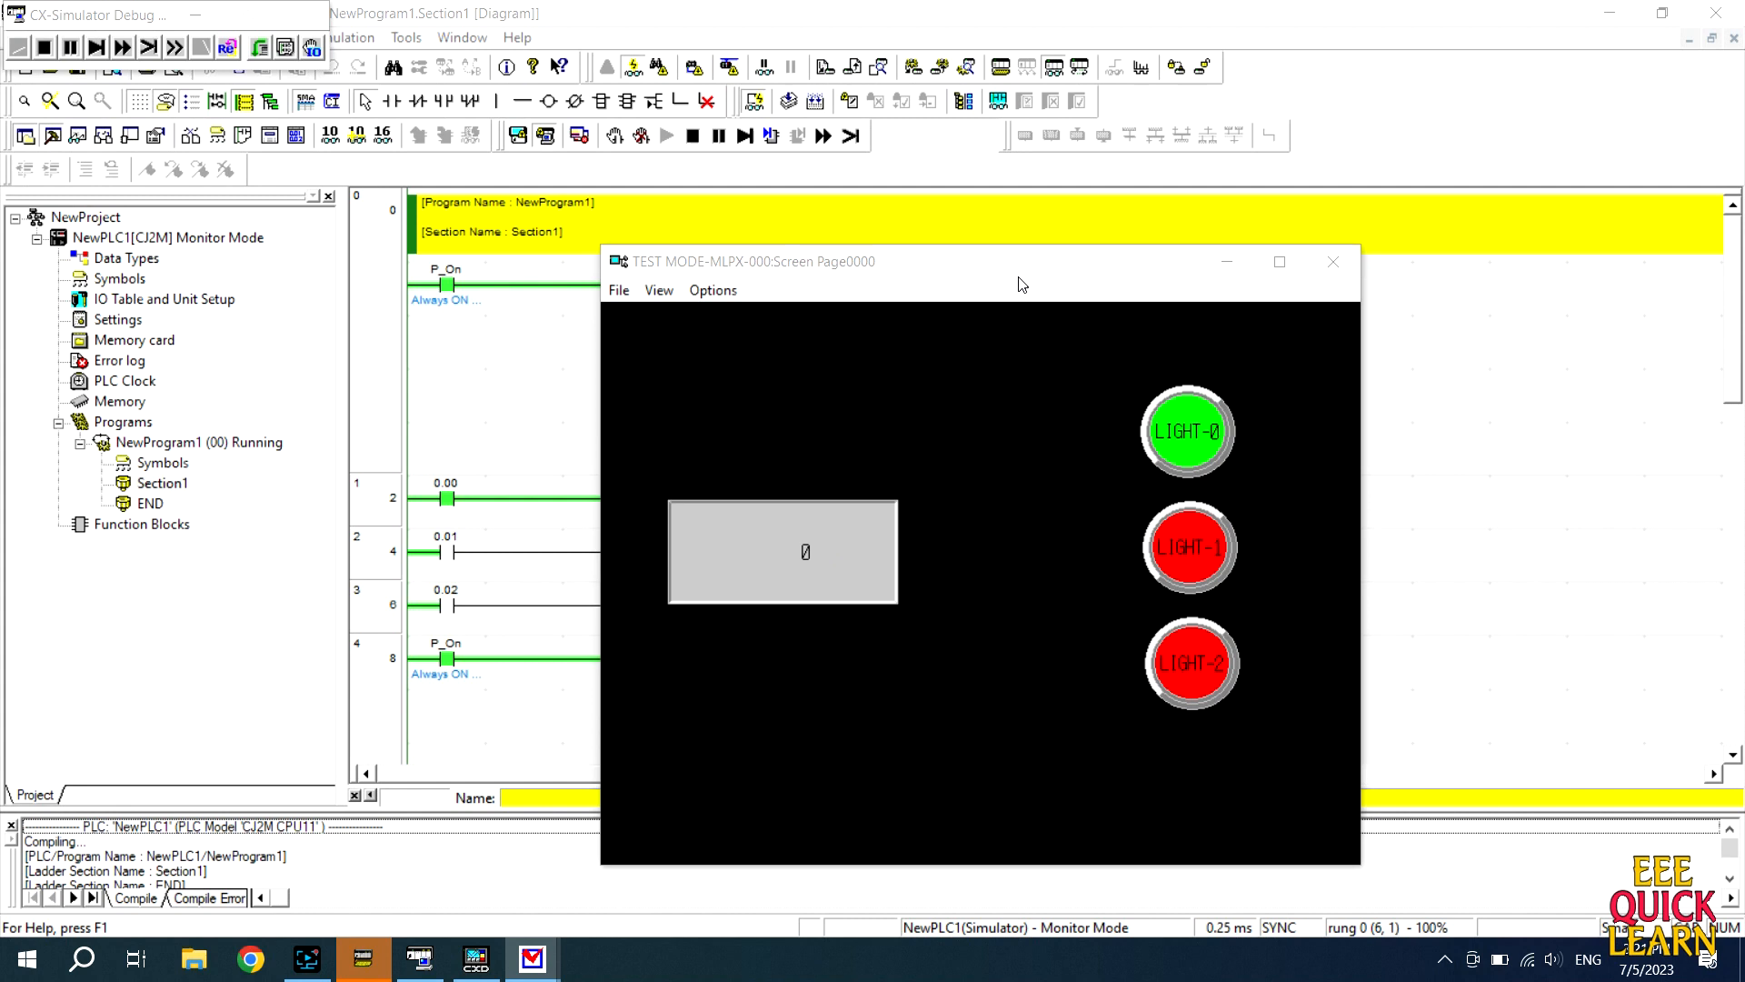
# - Shrink the test mode window and move it aside so the MLPX decoder and output coils are uncovered
pyautogui.click(601, 243)
pyautogui.moveTo(601, 243); pyautogui.dragTo(646, 312)
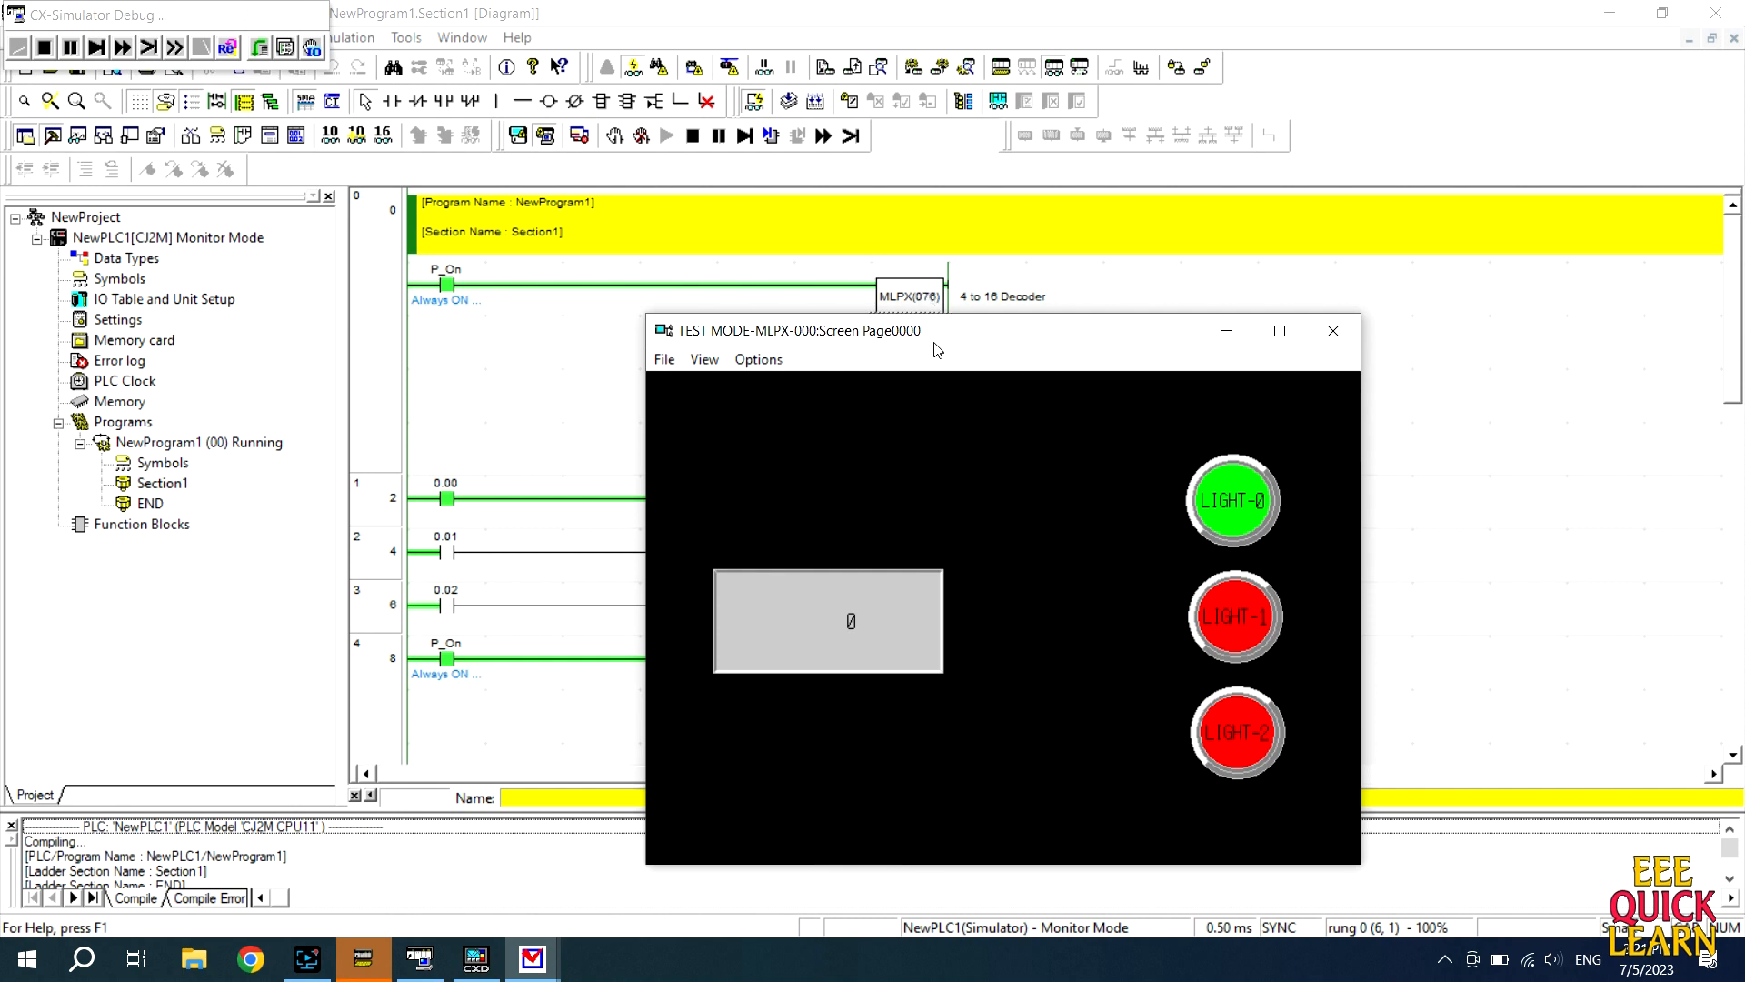
pyautogui.moveTo(941, 344); pyautogui.dragTo(397, 250)
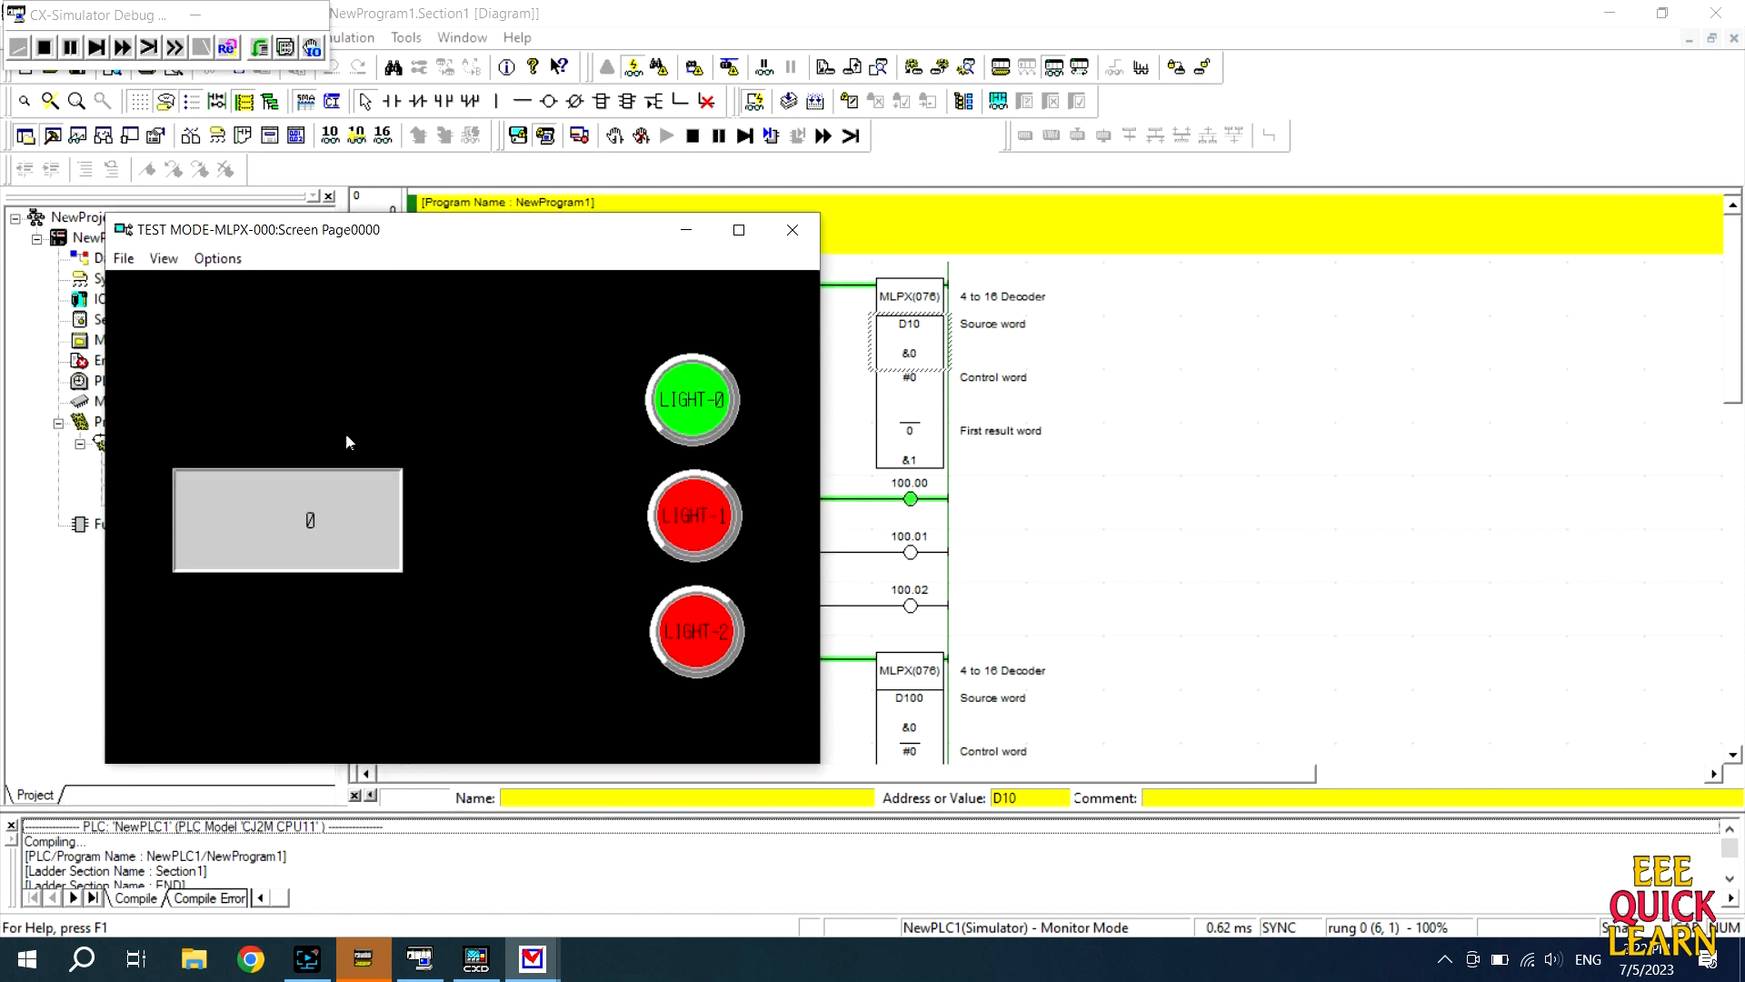
# - Test the decoder and lamps by entering 1, 2 and 0 in turn in the numeral input
pyautogui.click(309, 523)
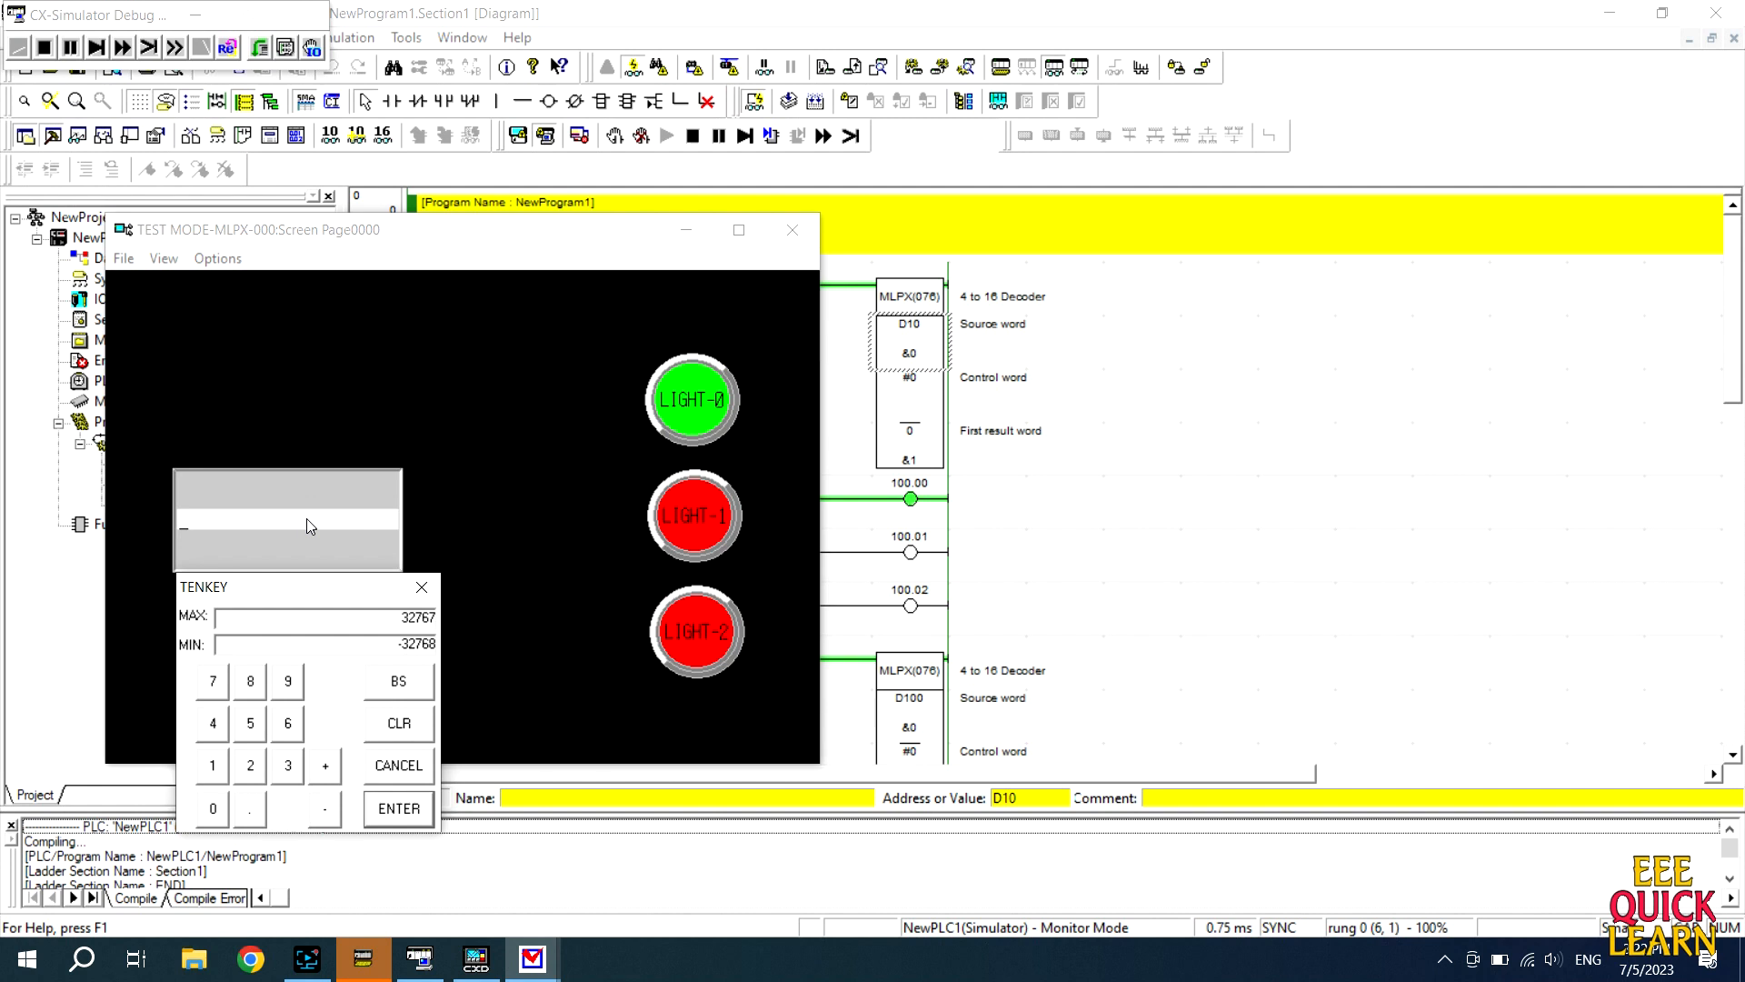
pyautogui.click(214, 768)
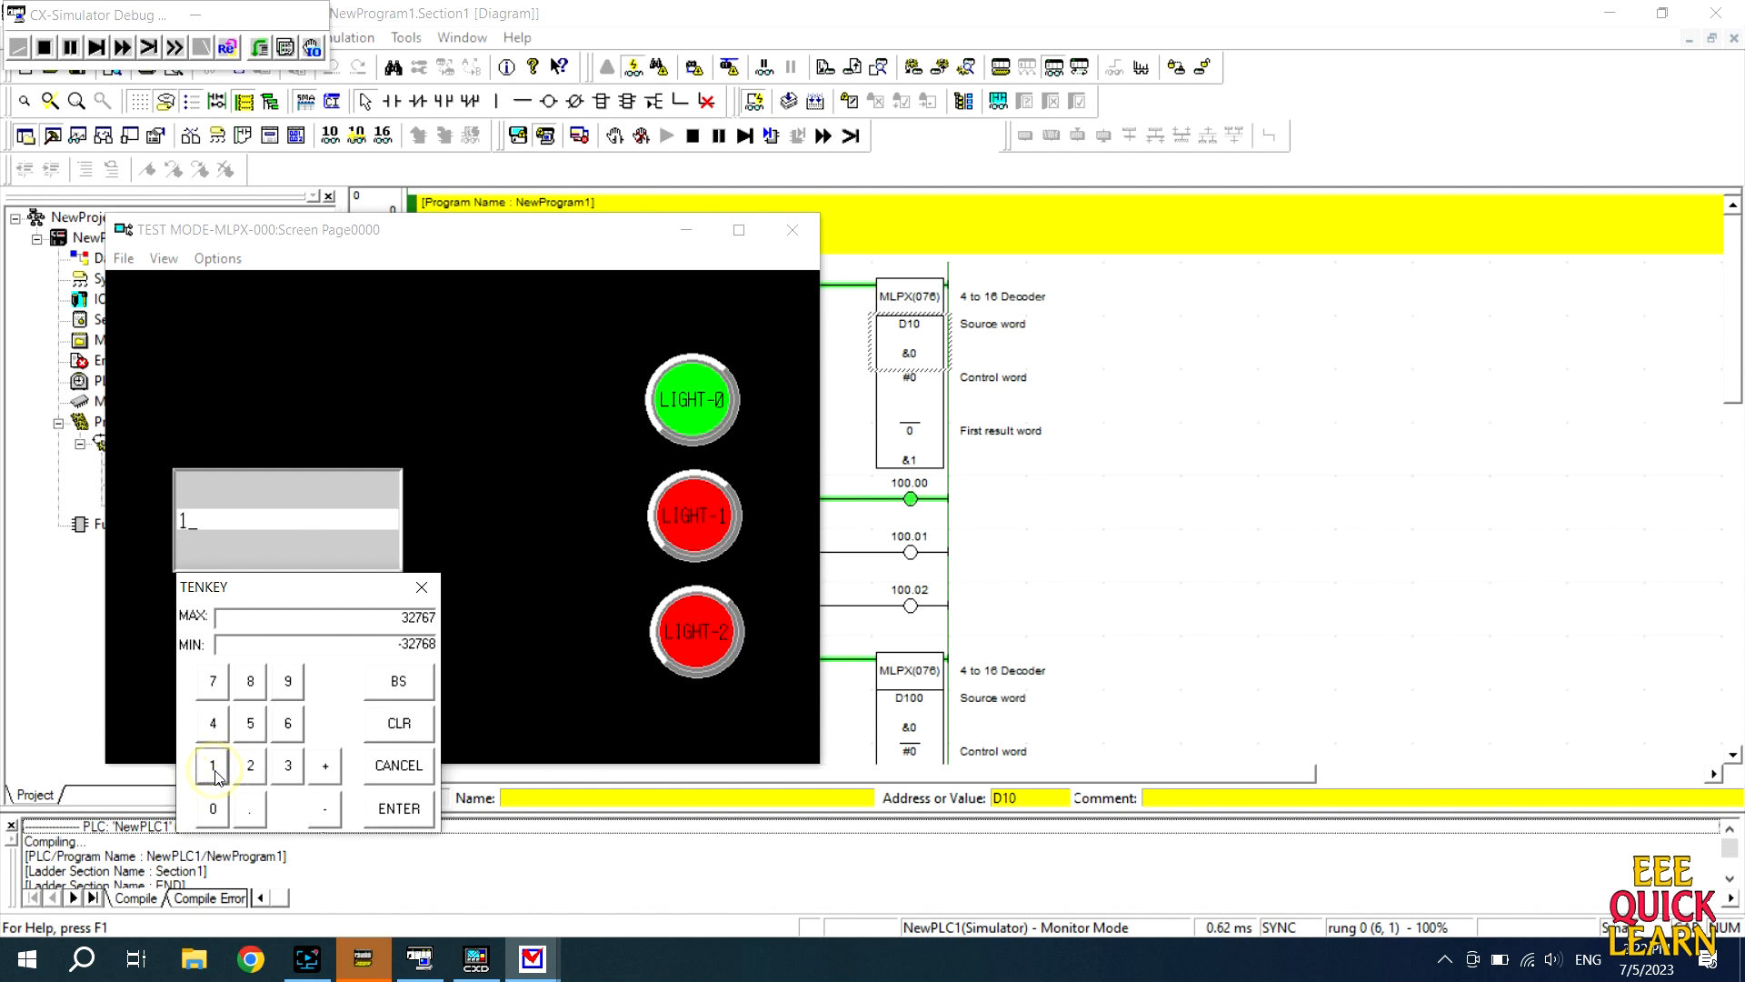
pyautogui.click(383, 808)
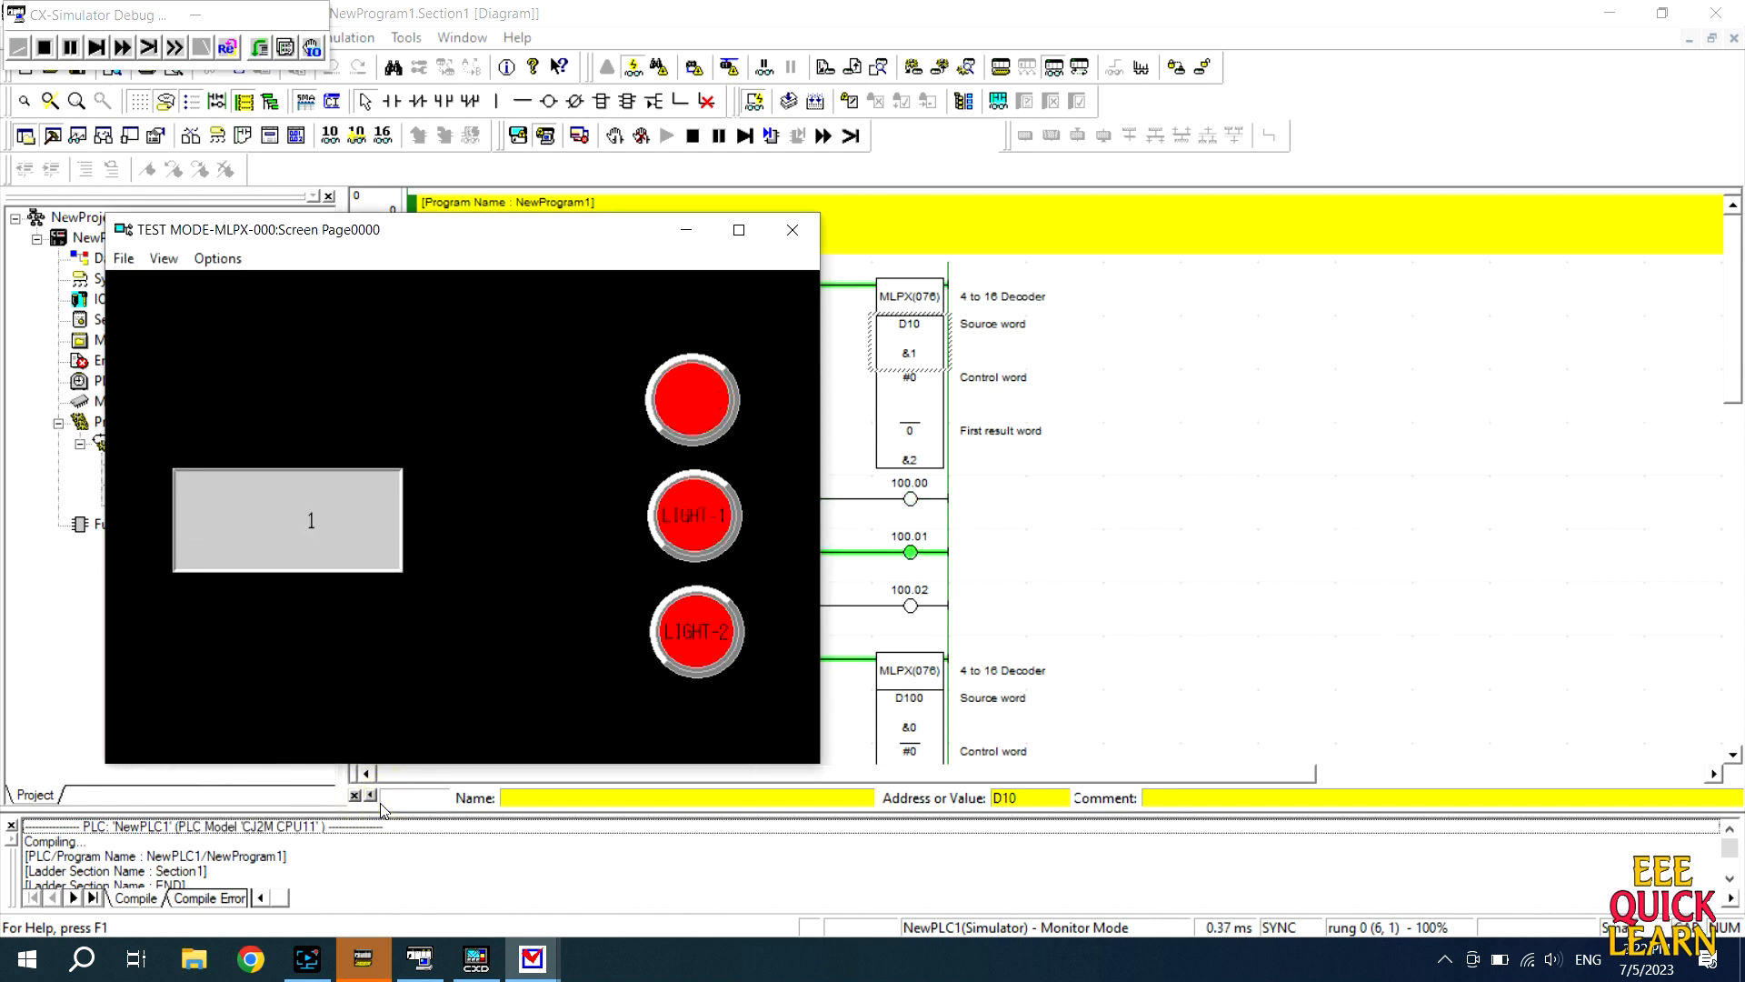
pyautogui.click(319, 522)
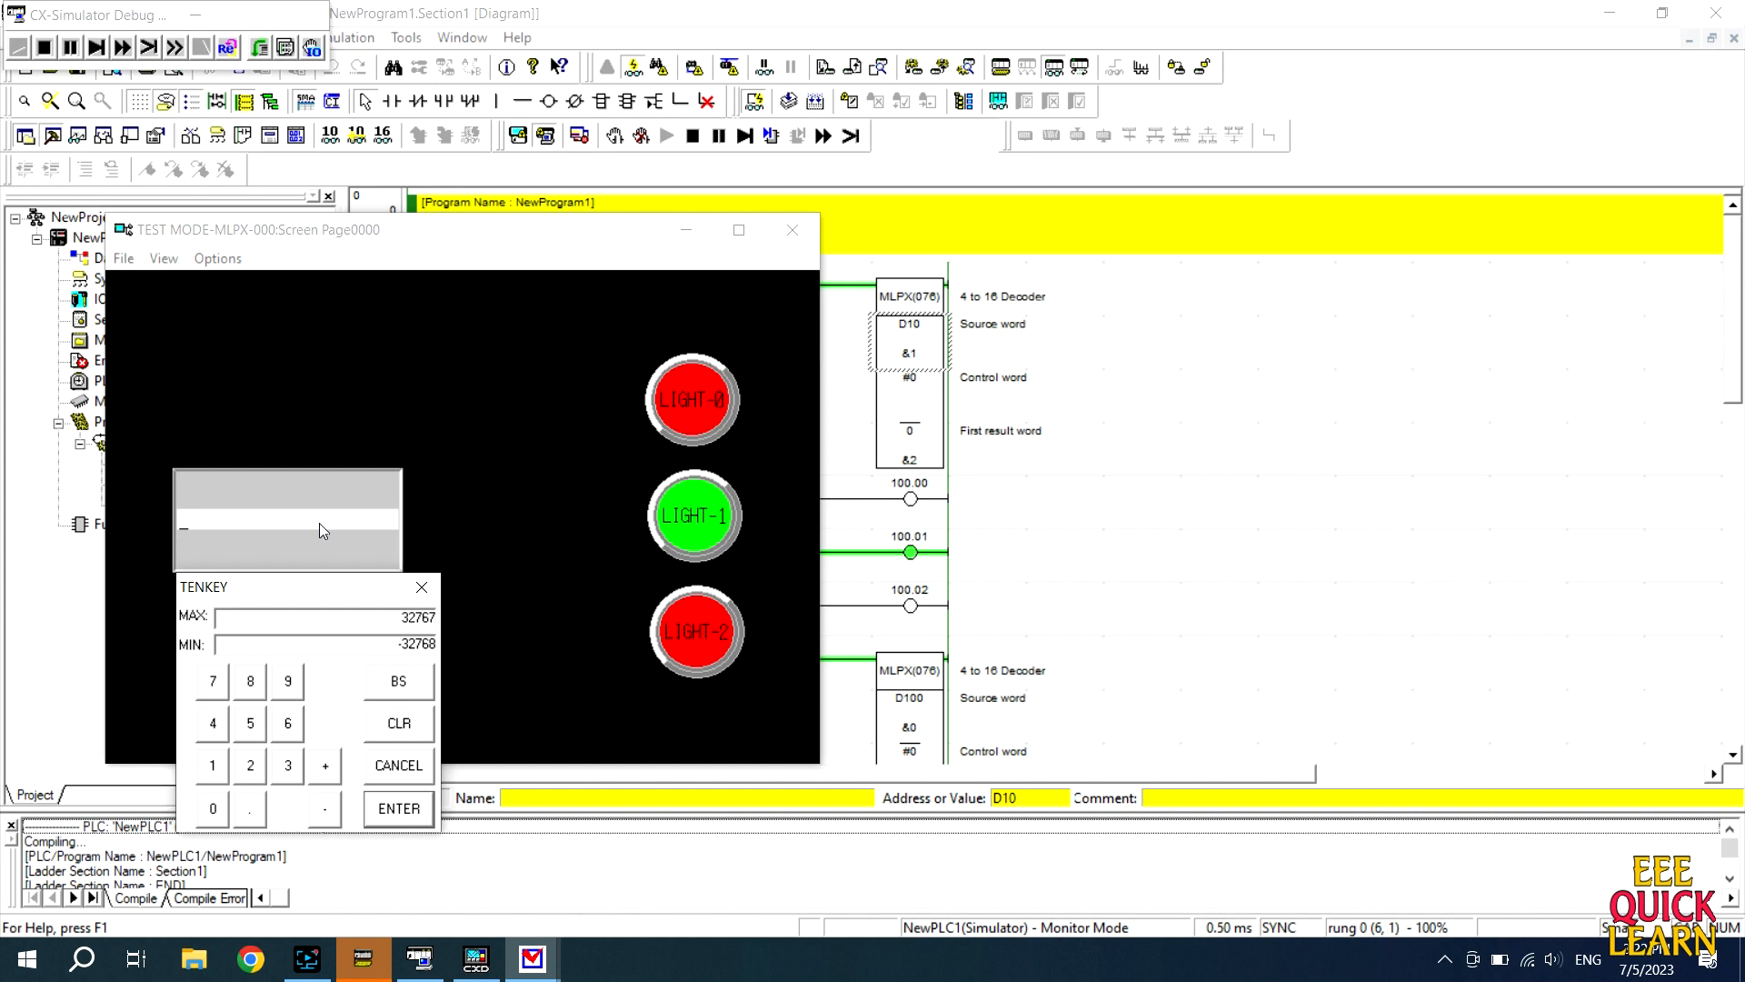
pyautogui.click(253, 769)
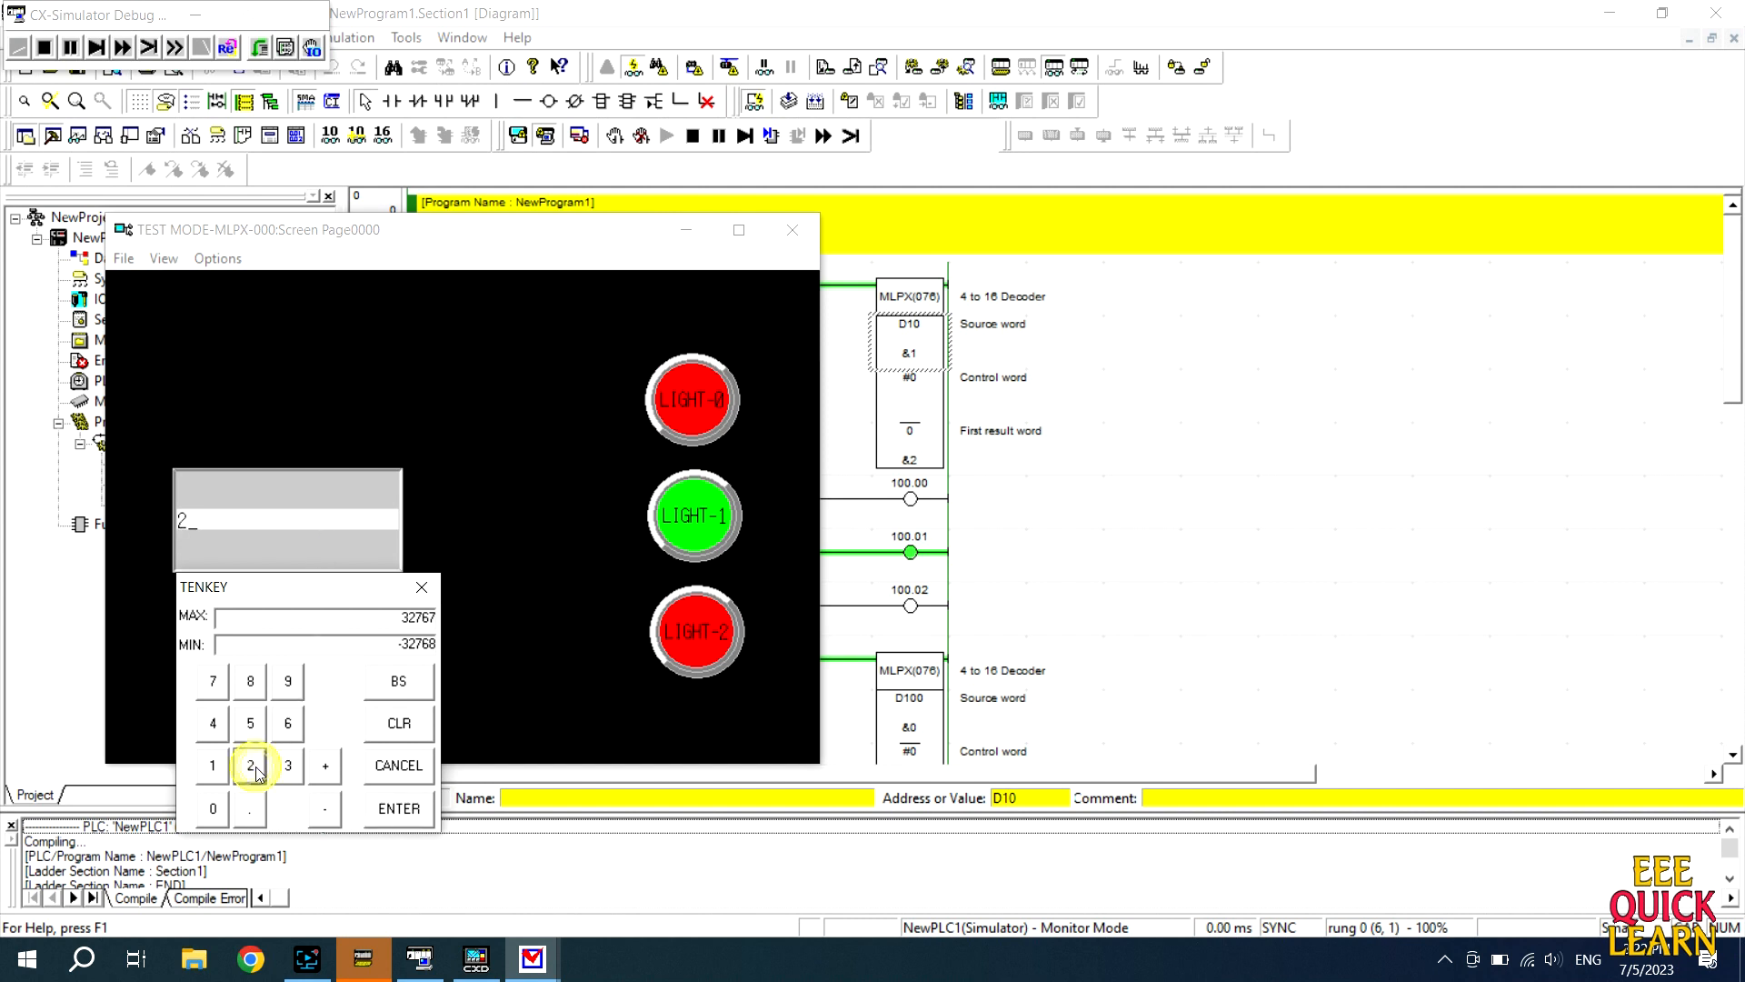
pyautogui.click(399, 808)
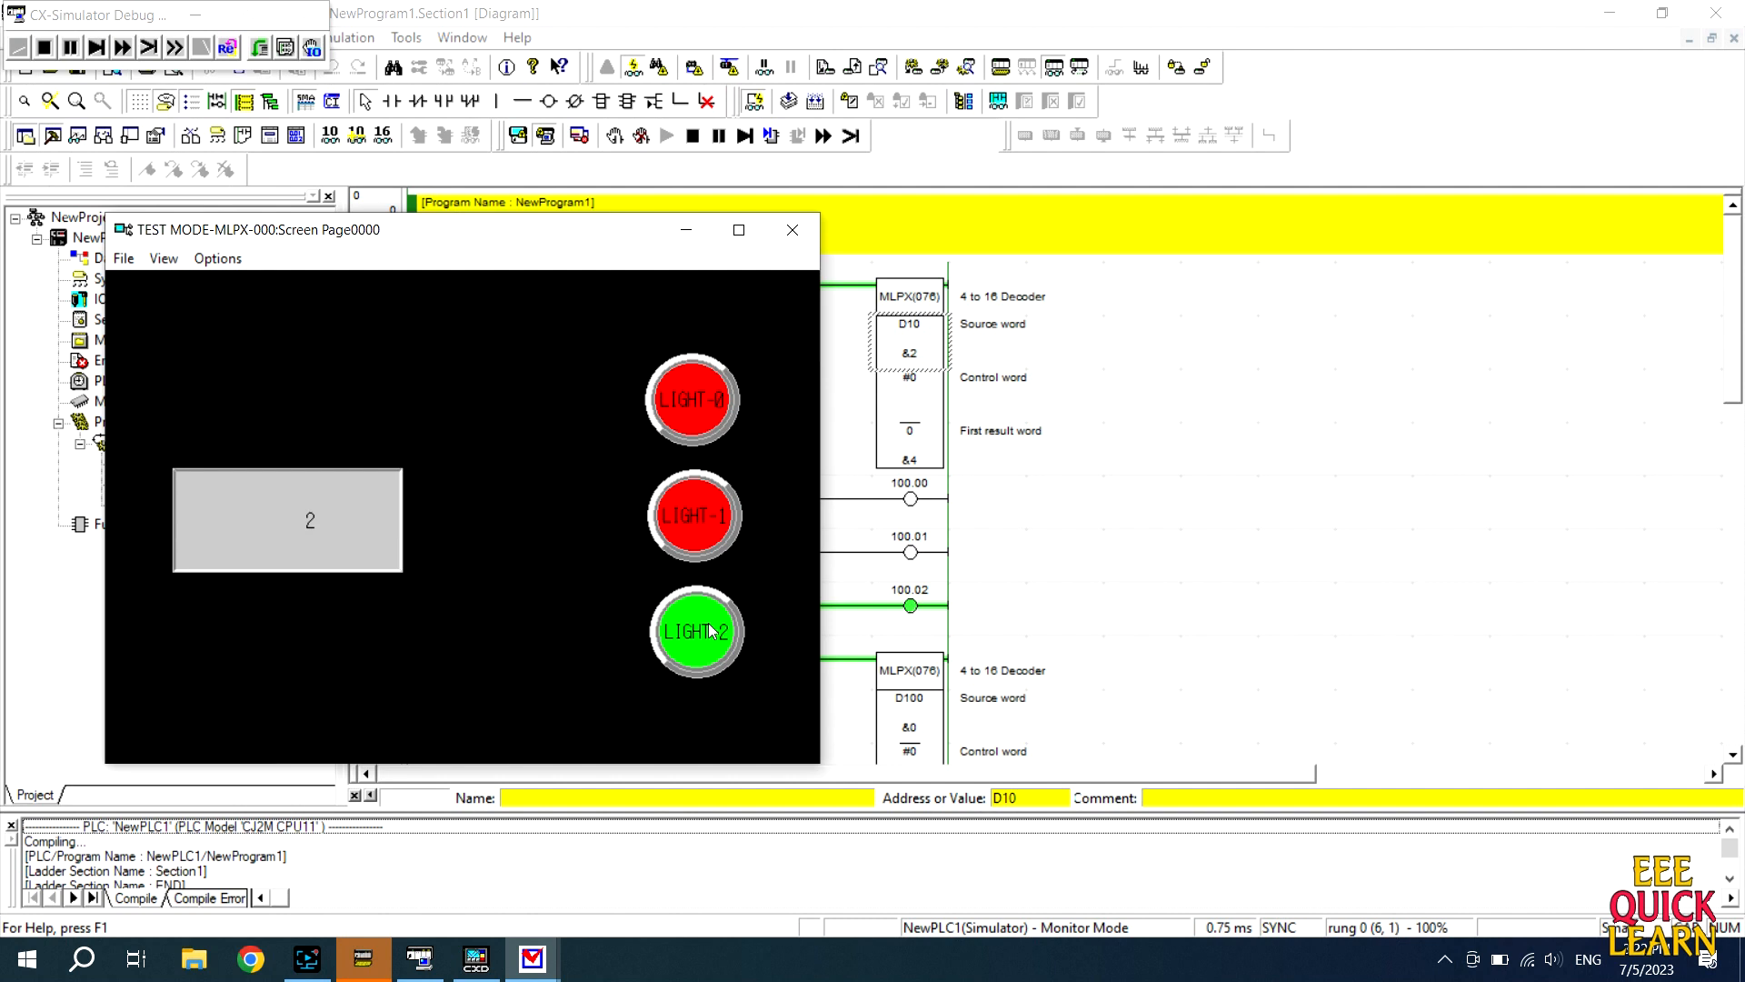
pyautogui.click(312, 530)
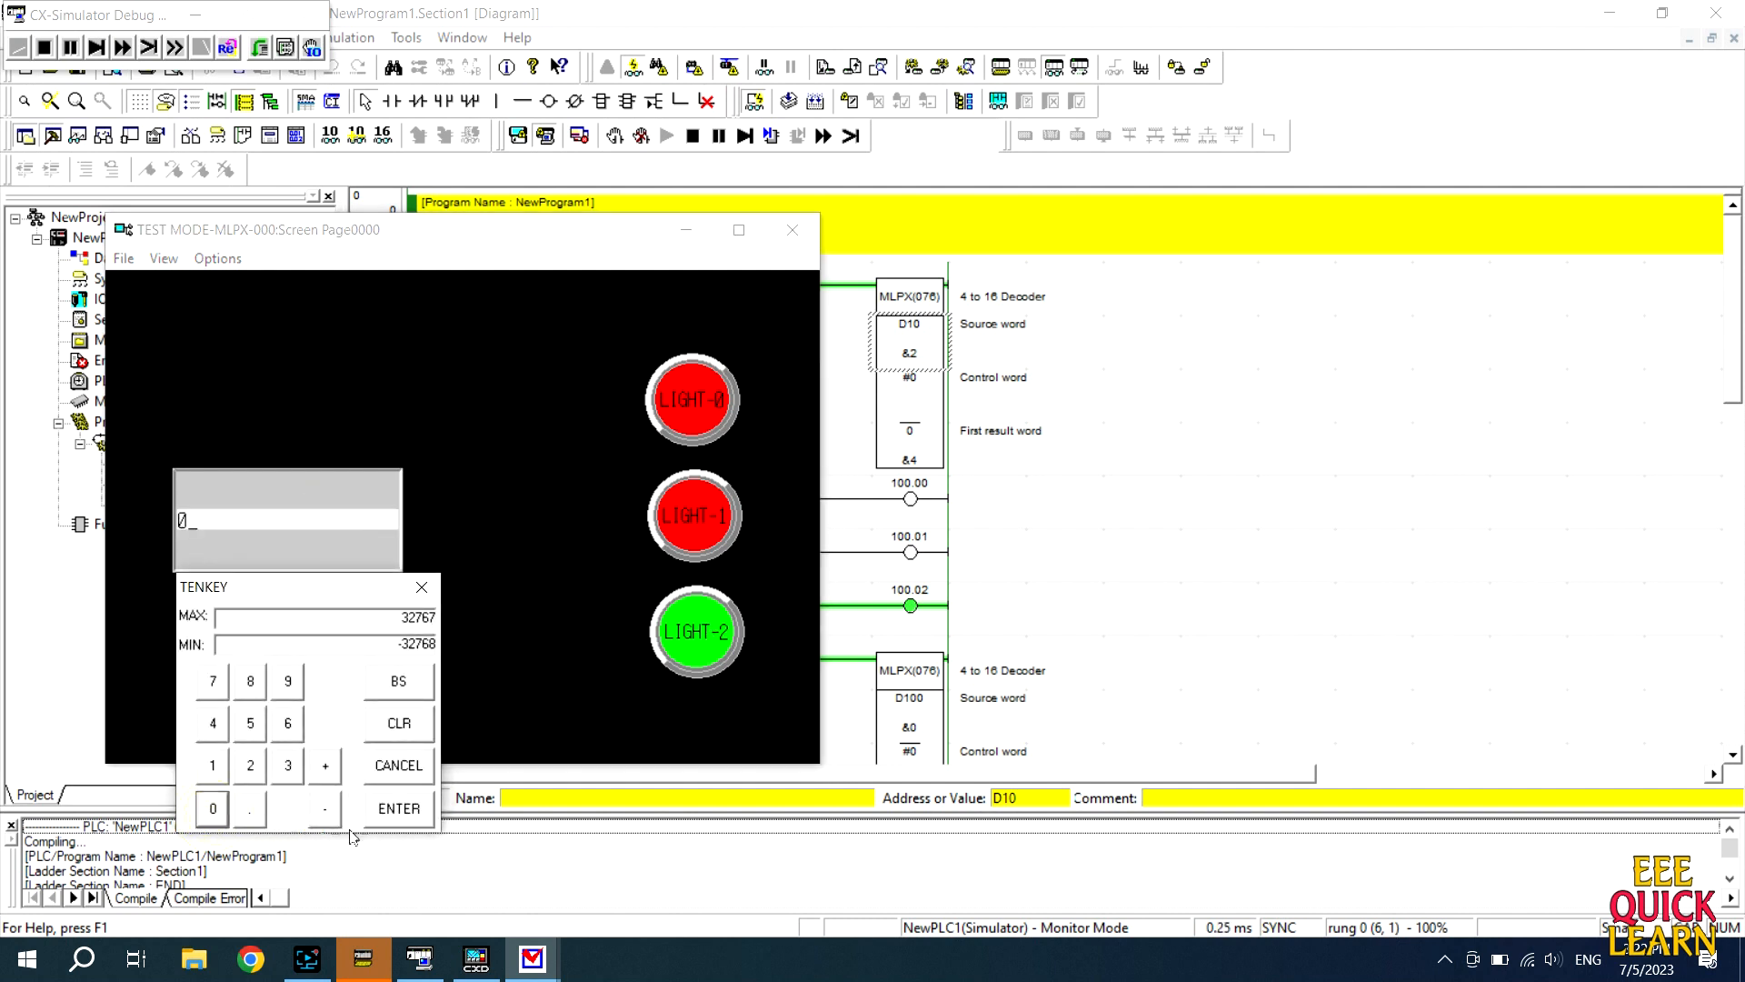
pyautogui.click(399, 808)
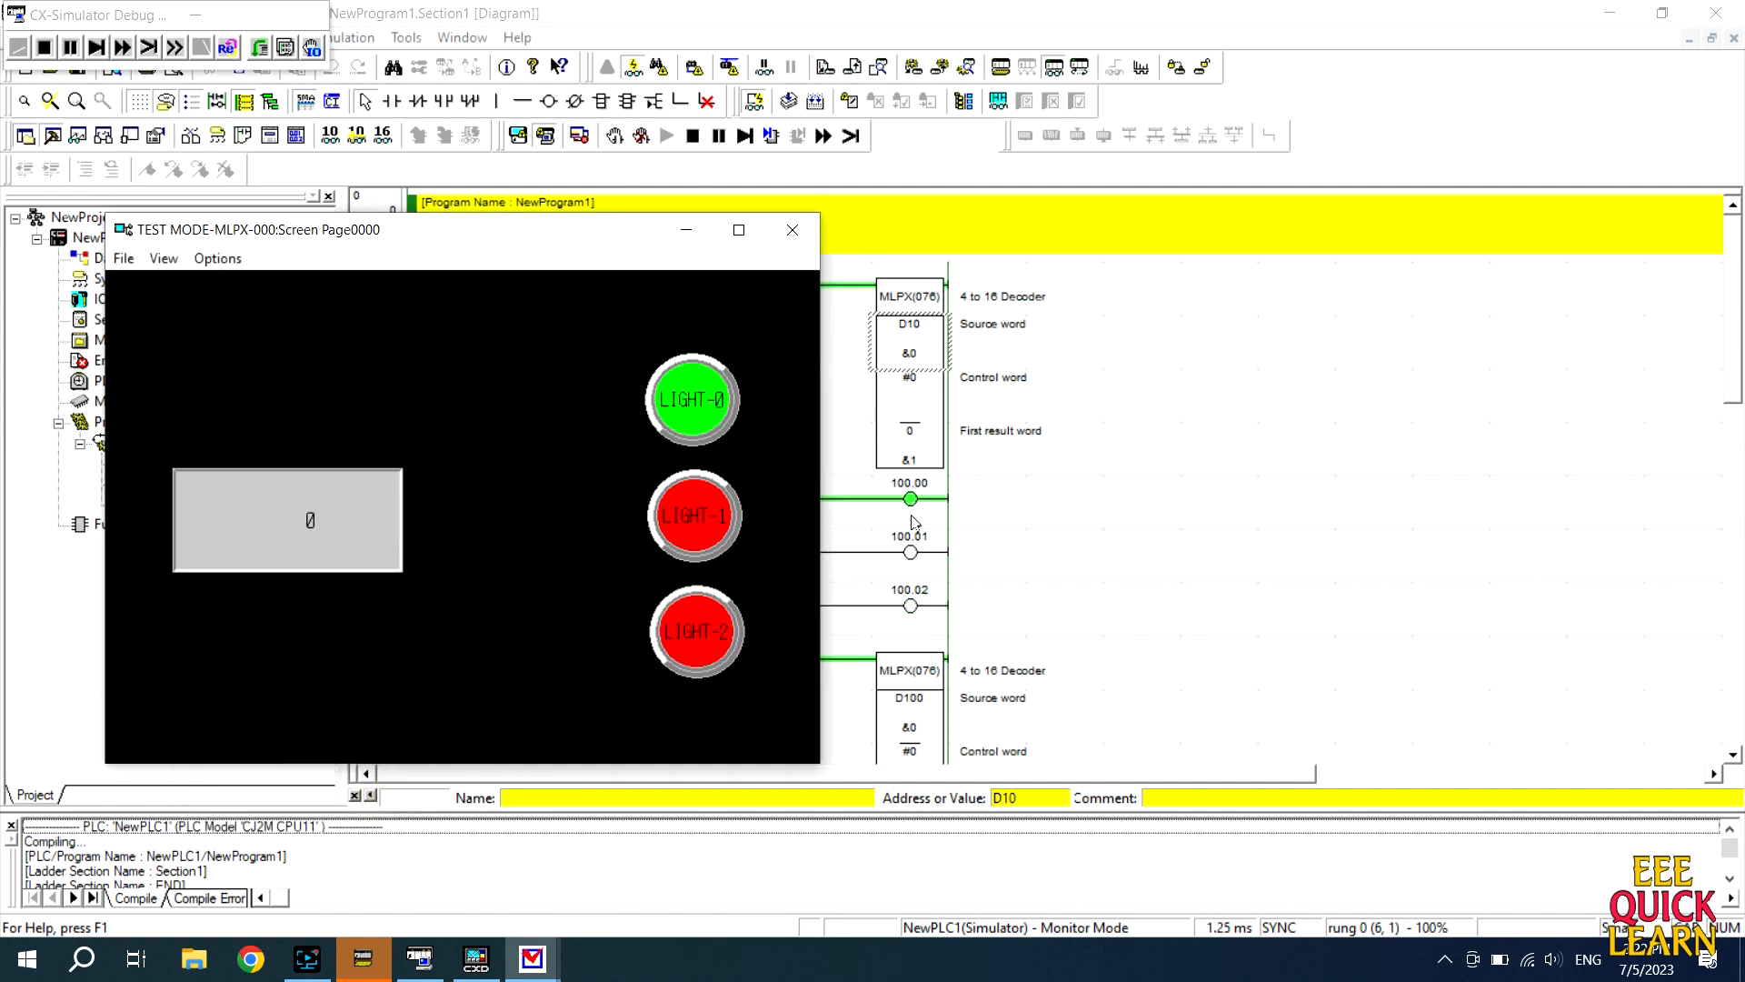
# - Select the first MLPX block's first result word in the ladder, and bring the test mode window back over the middle of the diagram
pyautogui.click(917, 438)
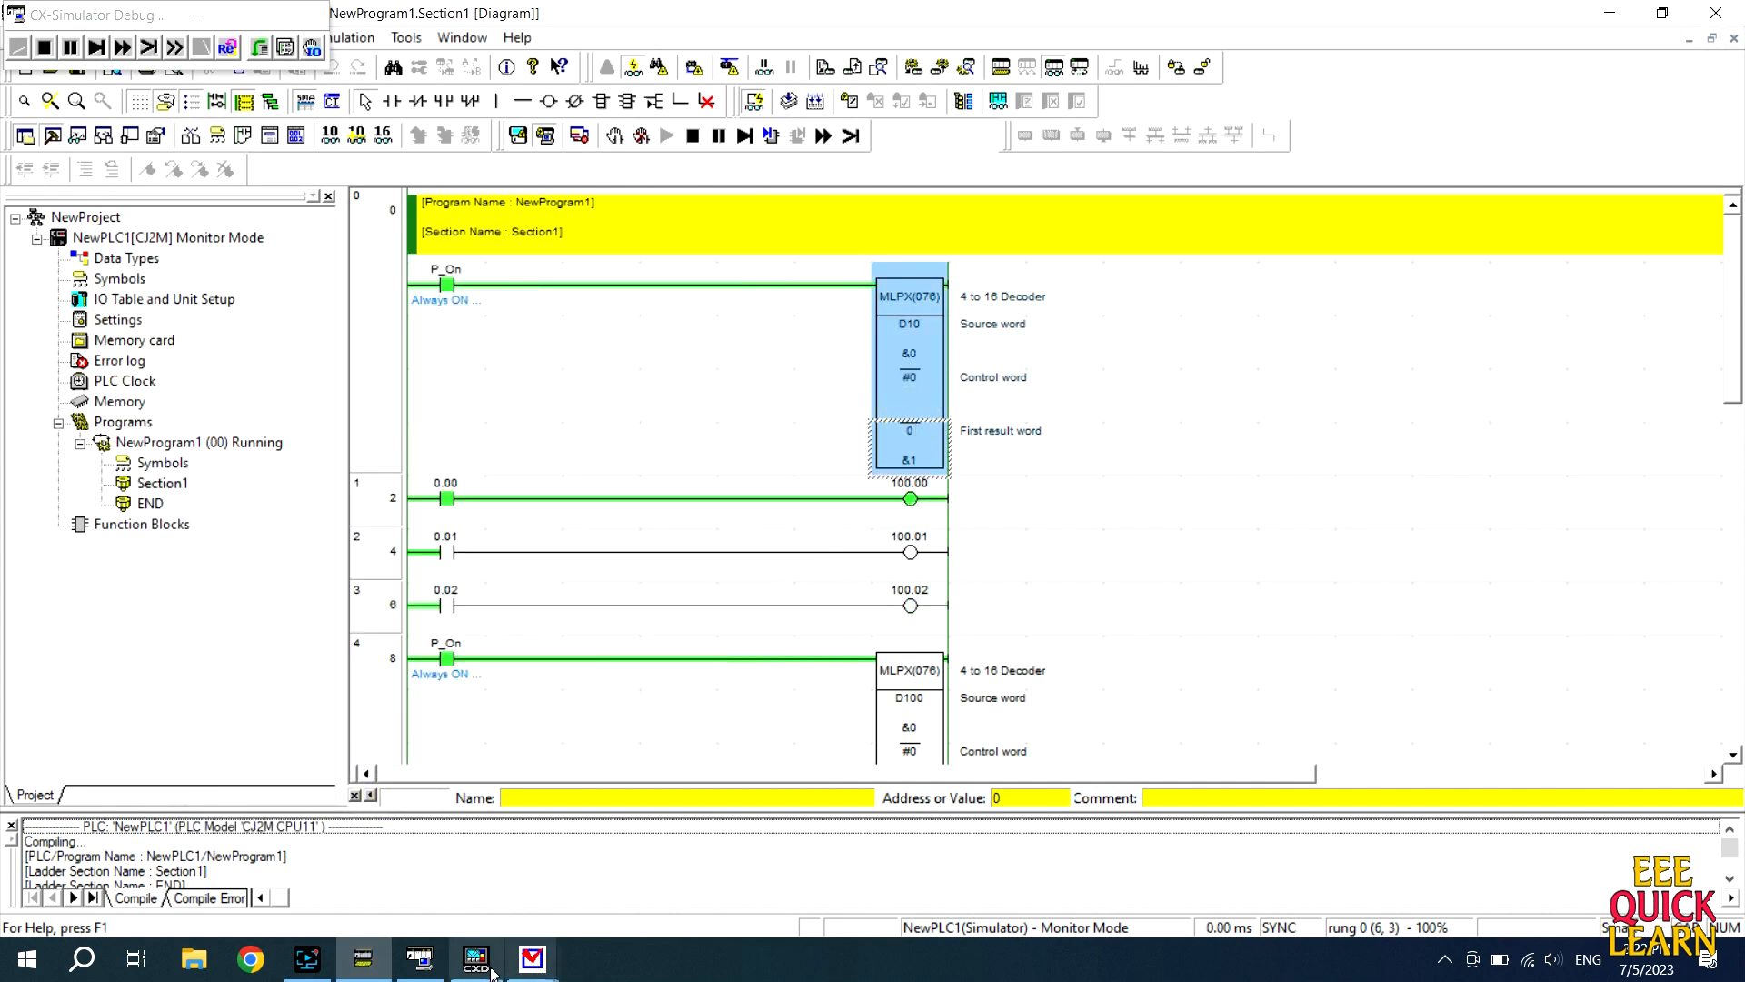
pyautogui.click(527, 956)
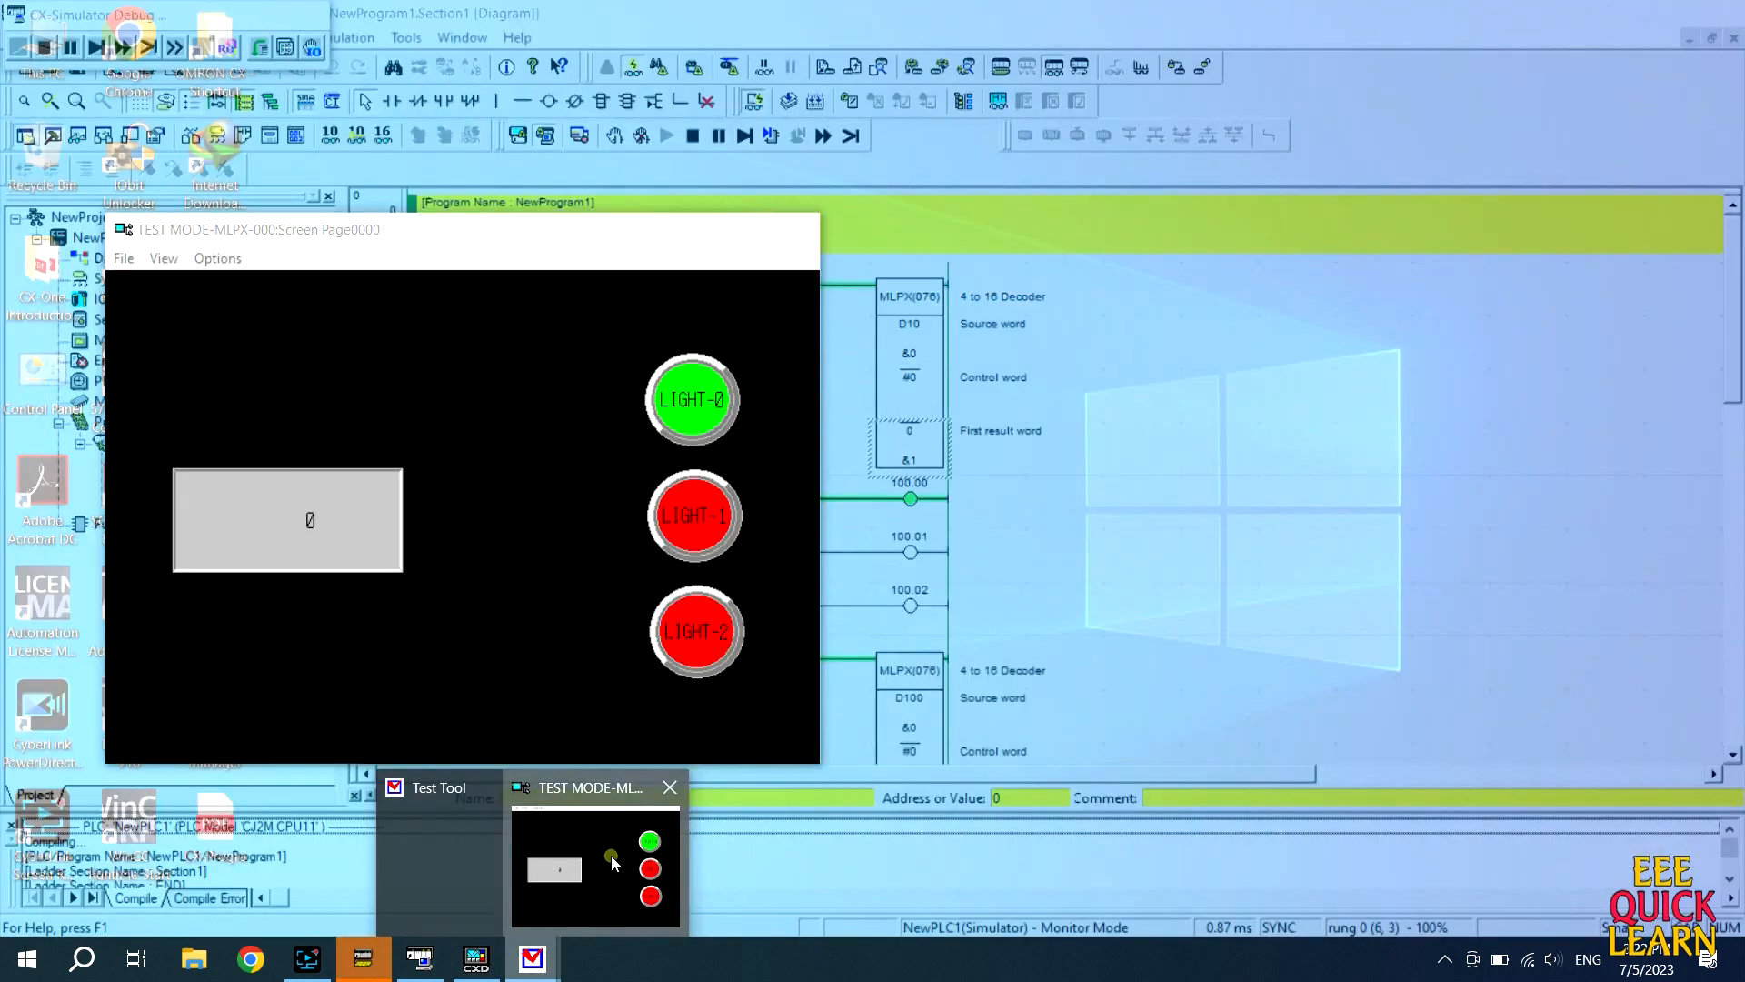
pyautogui.click(611, 855)
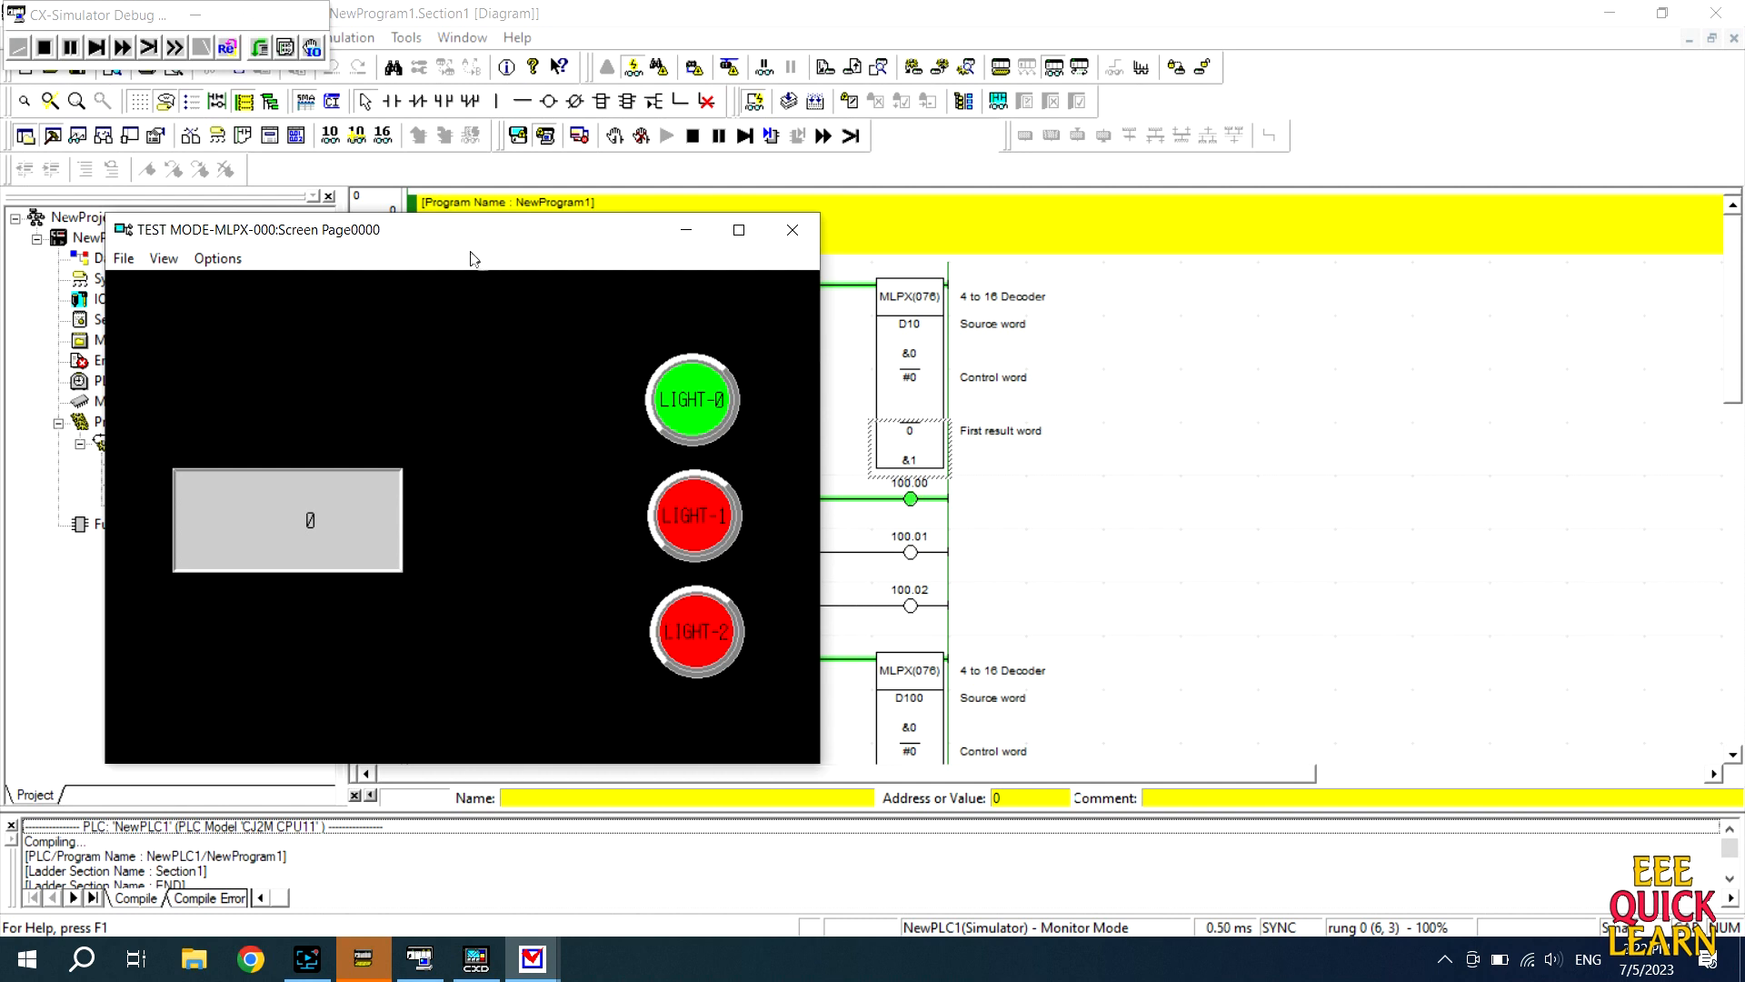
pyautogui.moveTo(450, 238); pyautogui.dragTo(895, 243)
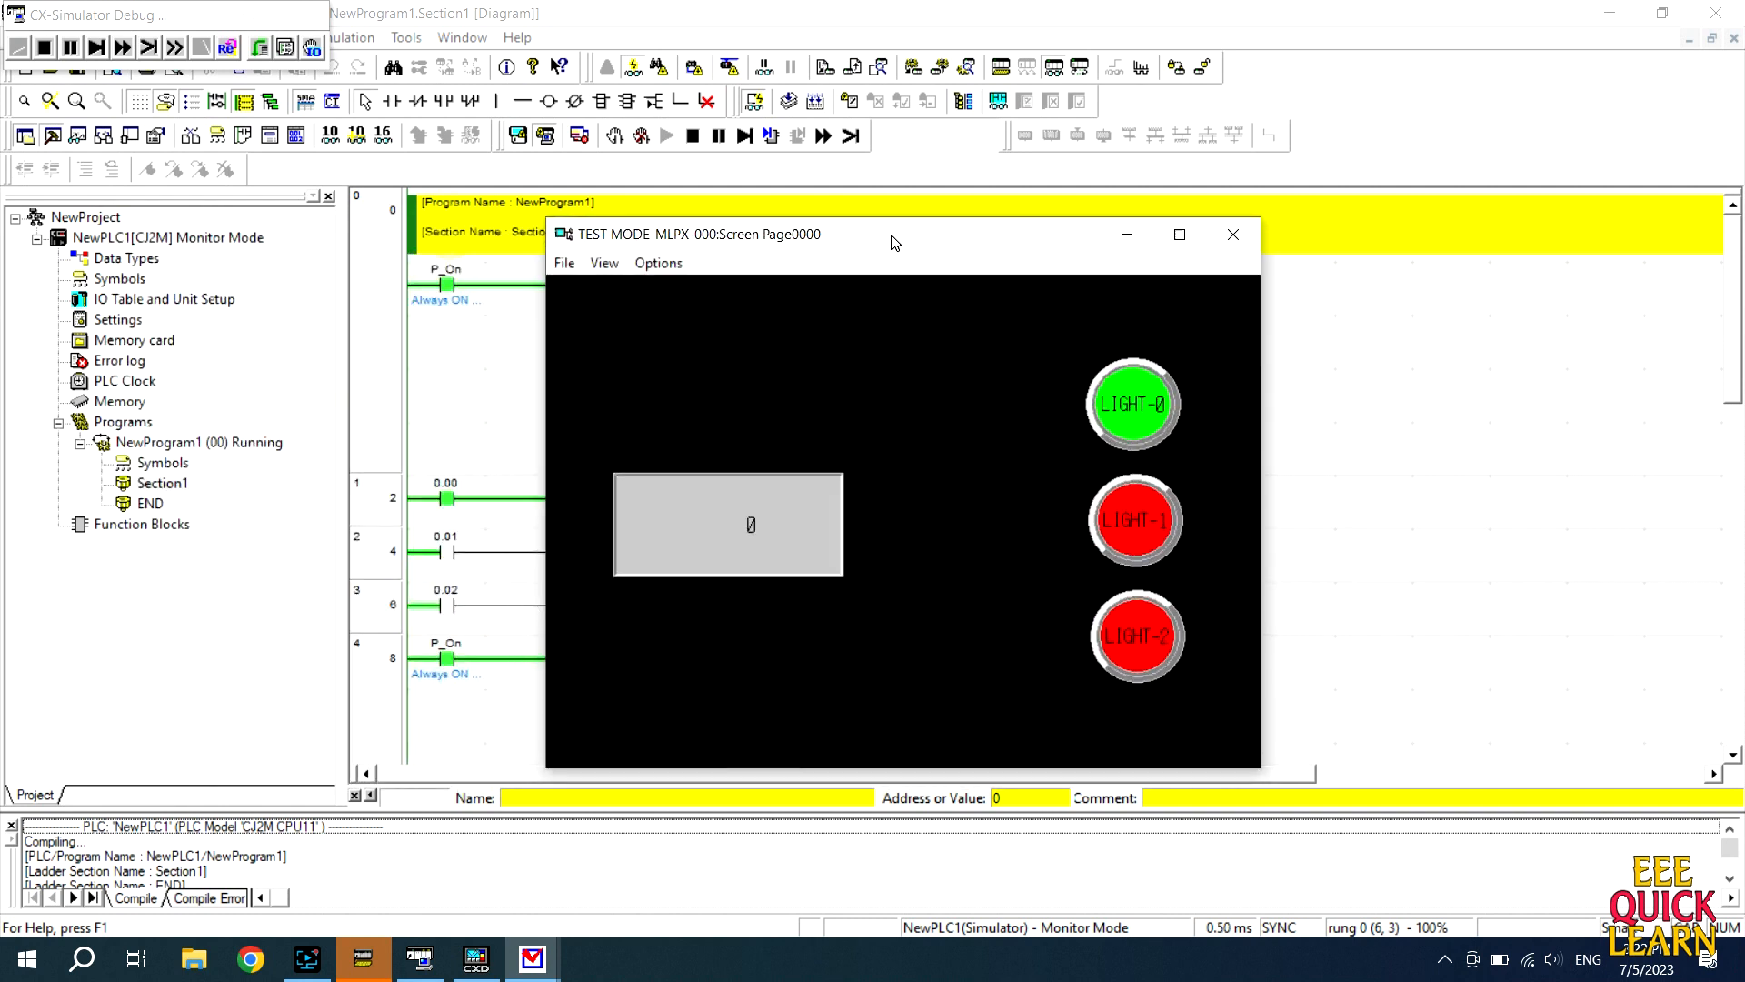